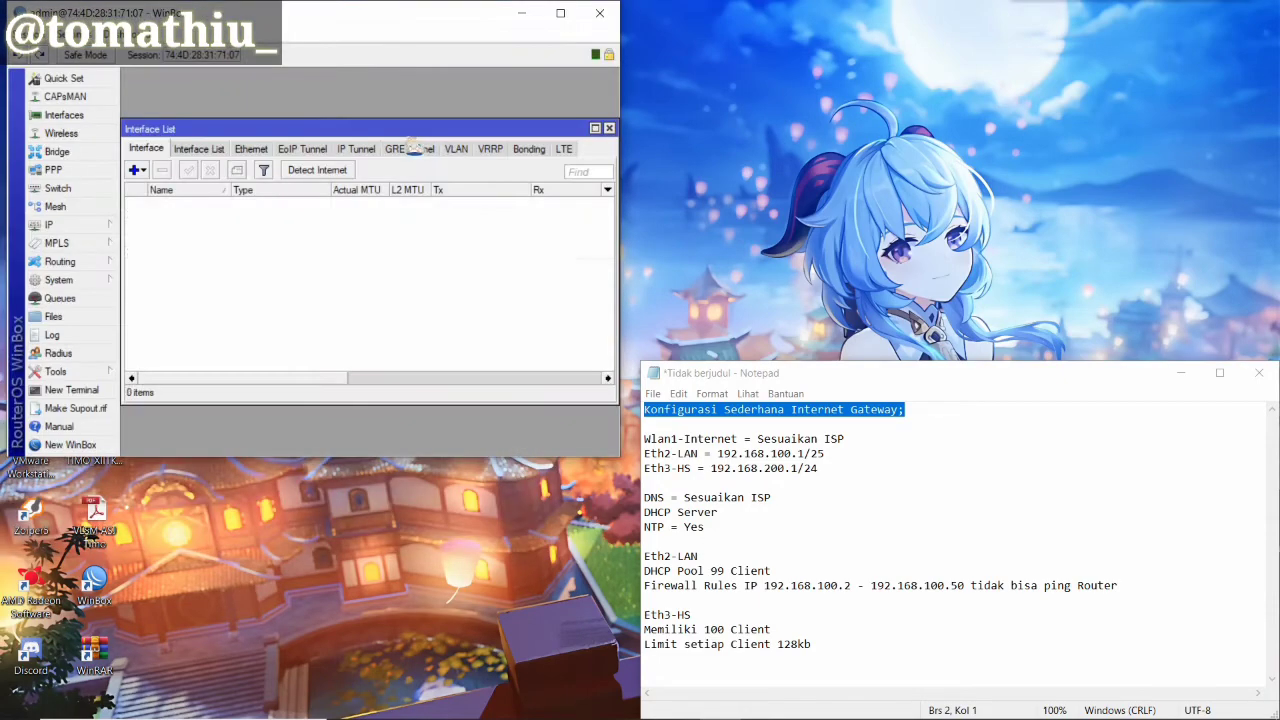
Snap the WinBox window to the left half of the screen
{"action": "left_click_drag", "start_coordinate": [401, 28], "coordinate": [3, 215]}
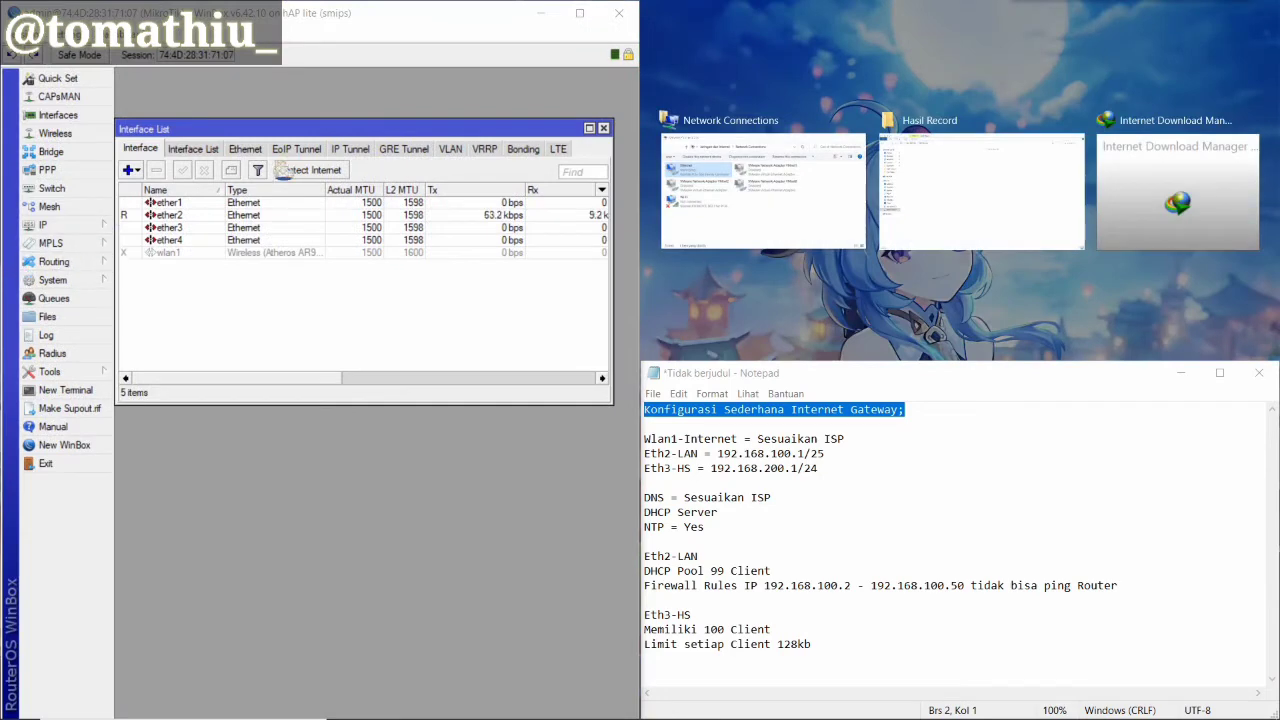
Rename ether2 to ether2-LAN and ether3 to ether3-HS
{"action": "left_click", "coordinate": [184, 254]}
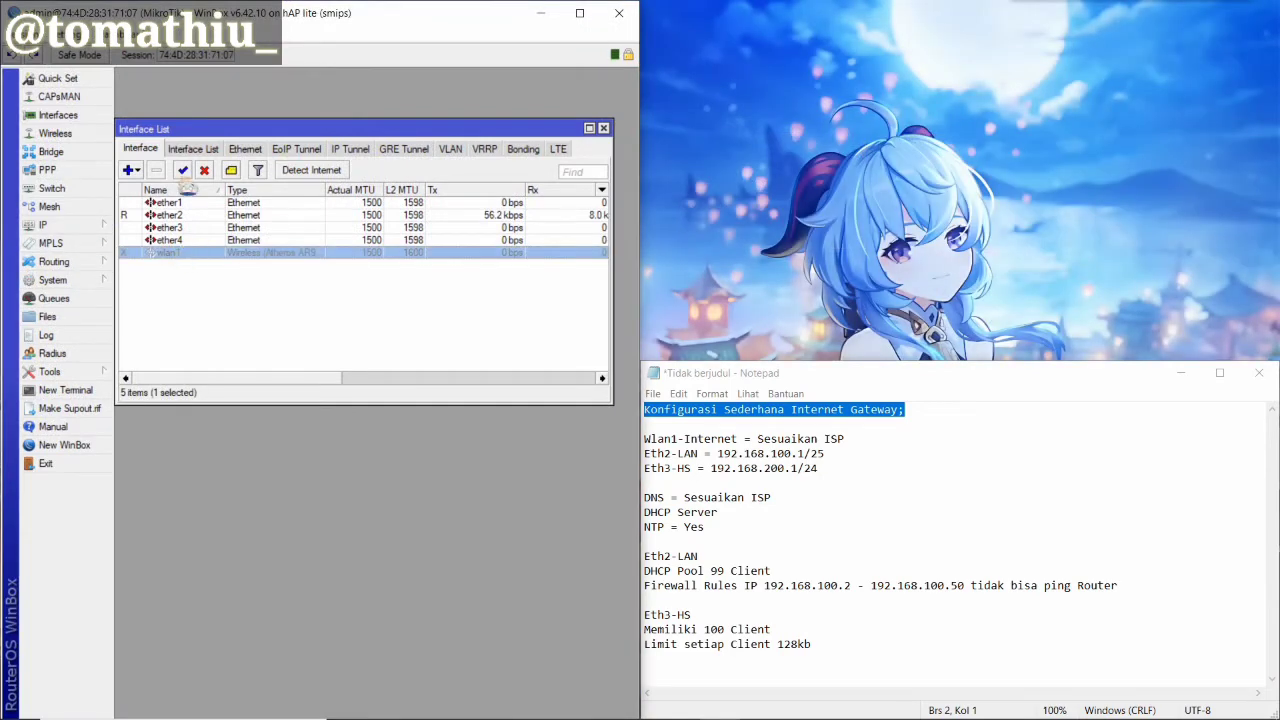
{"action": "double_click", "coordinate": [190, 215]}
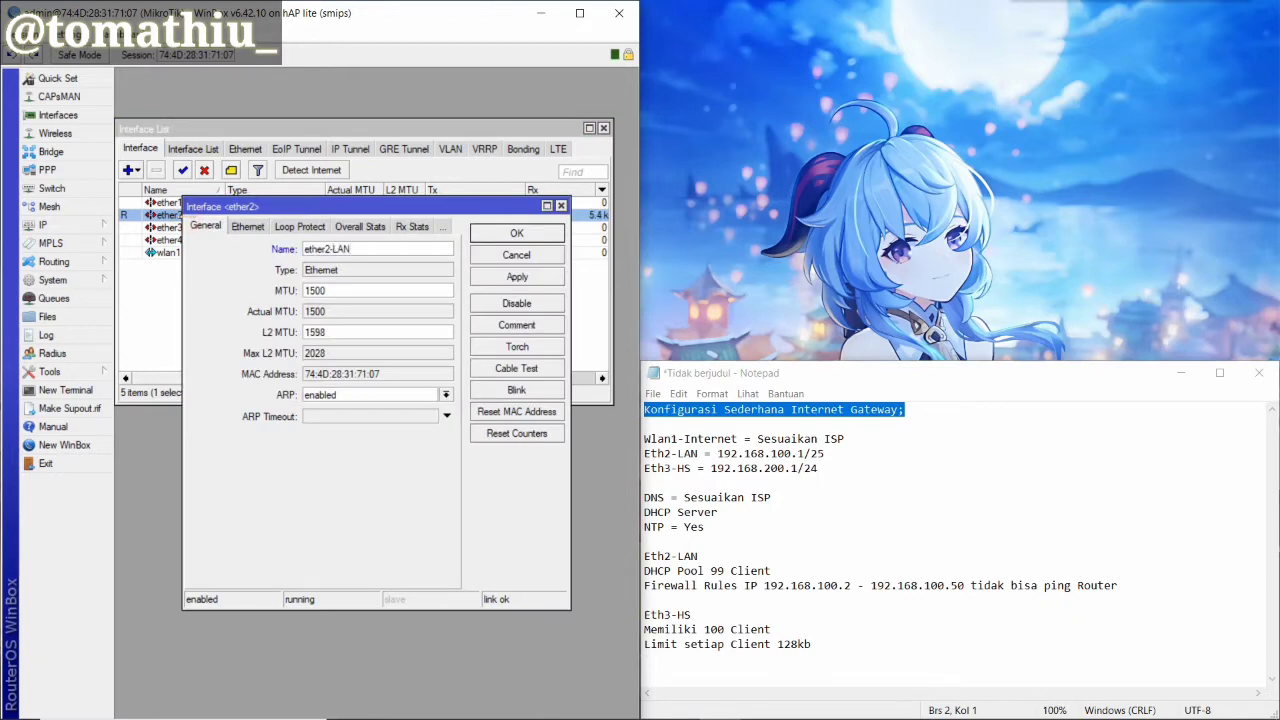
{"action": "left_click", "coordinate": [517, 279]}
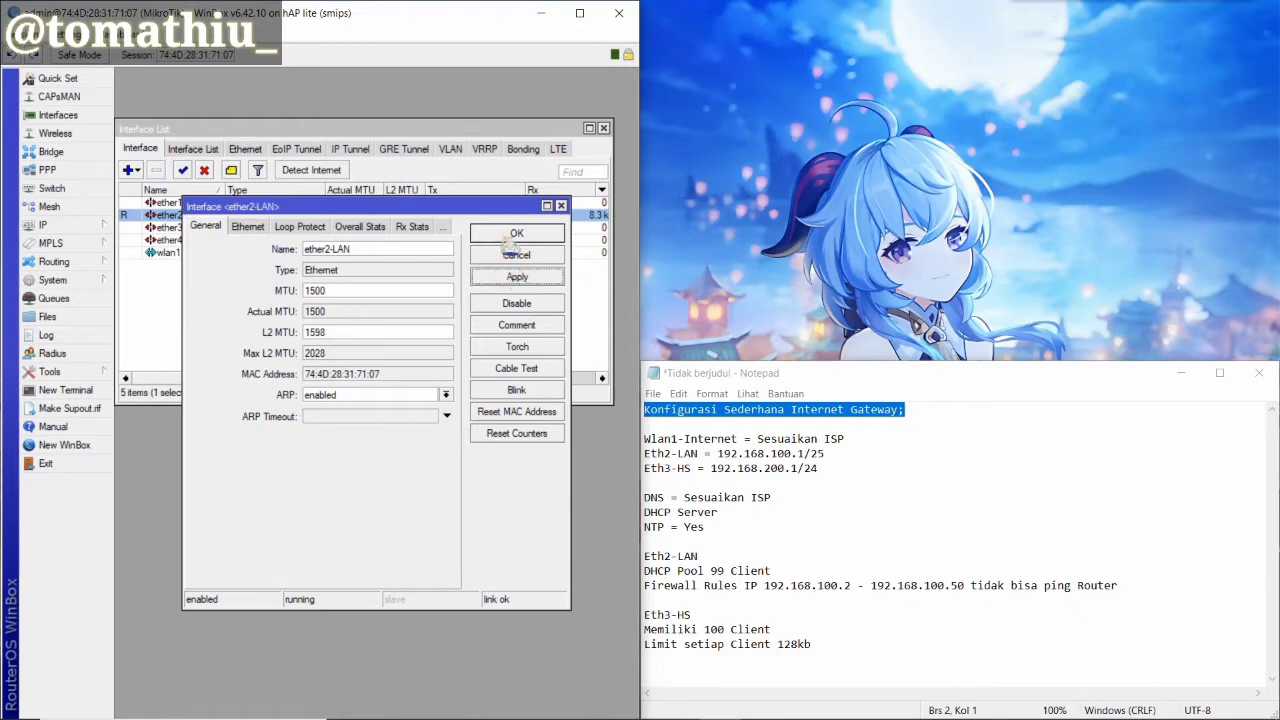
{"action": "left_click", "coordinate": [517, 233]}
{"action": "left_click", "coordinate": [217, 227]}
{"action": "double_click", "coordinate": [217, 227]}
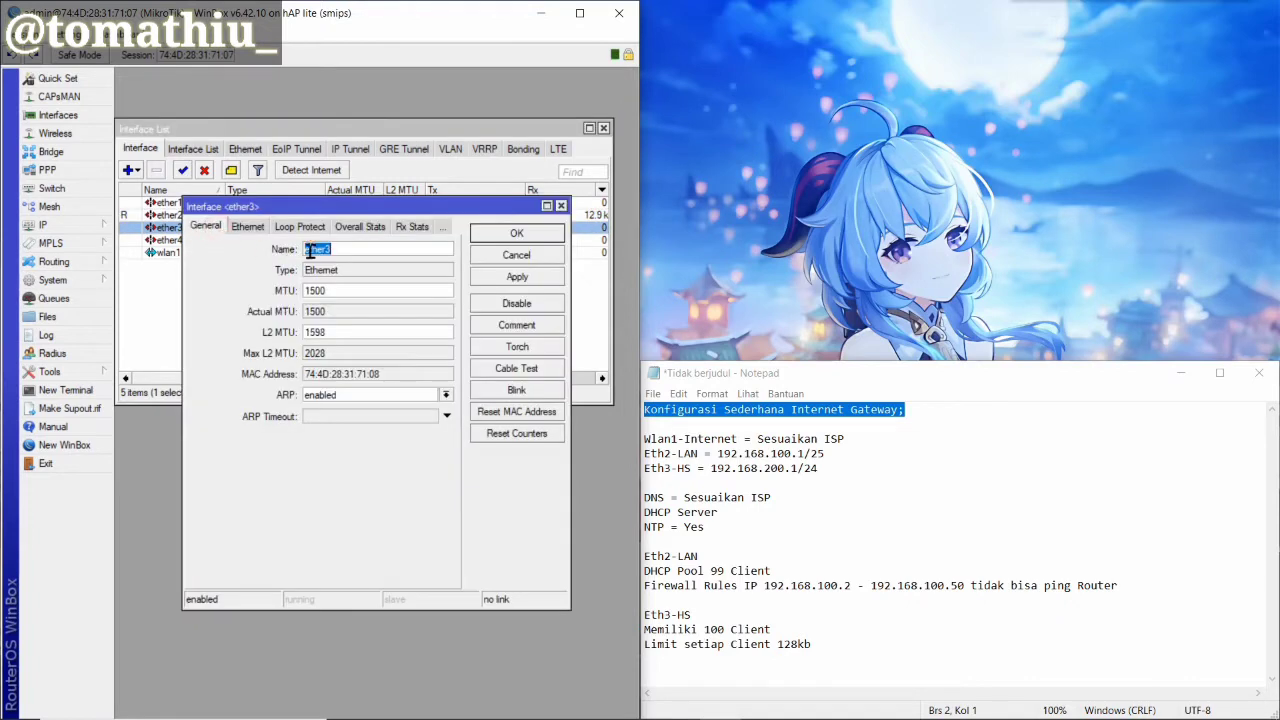
{"action": "left_click", "coordinate": [338, 251]}
{"action": "left_click", "coordinate": [516, 277]}
{"action": "left_click", "coordinate": [516, 236]}
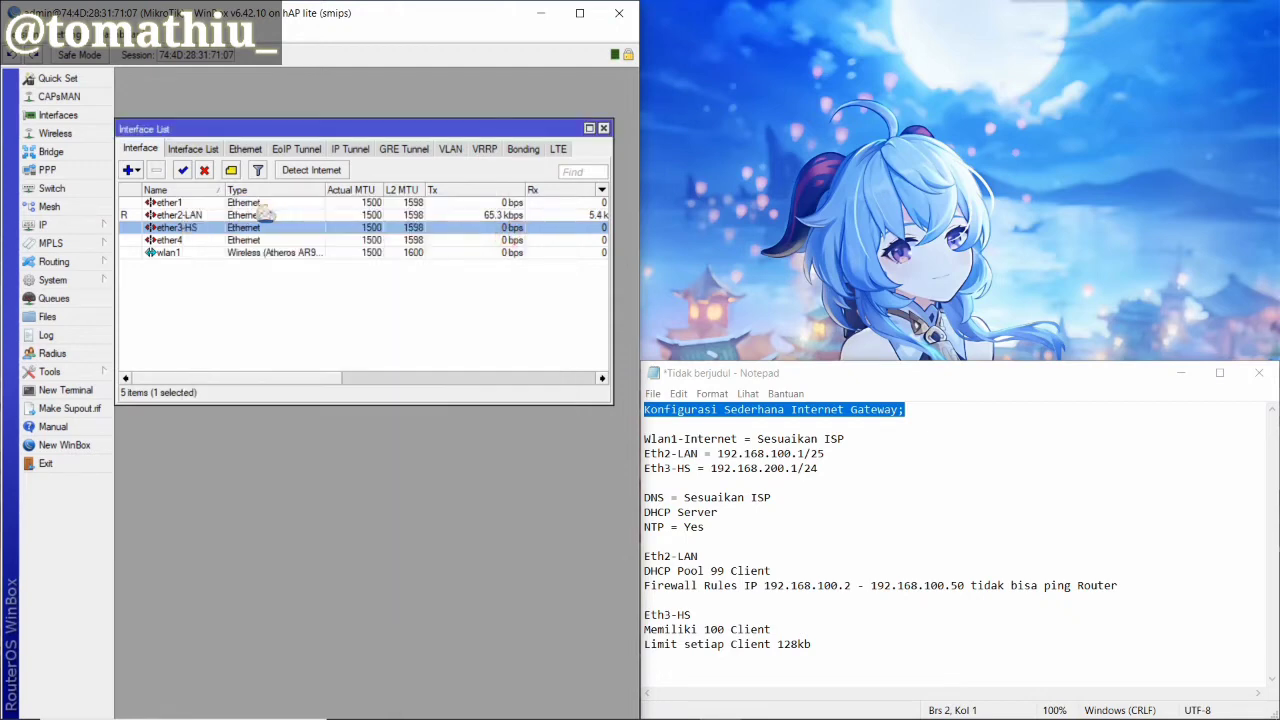
Rename wlan1 to wlan1-INTERNET and bring up the Wireless tables
{"action": "double_click", "coordinate": [198, 254]}
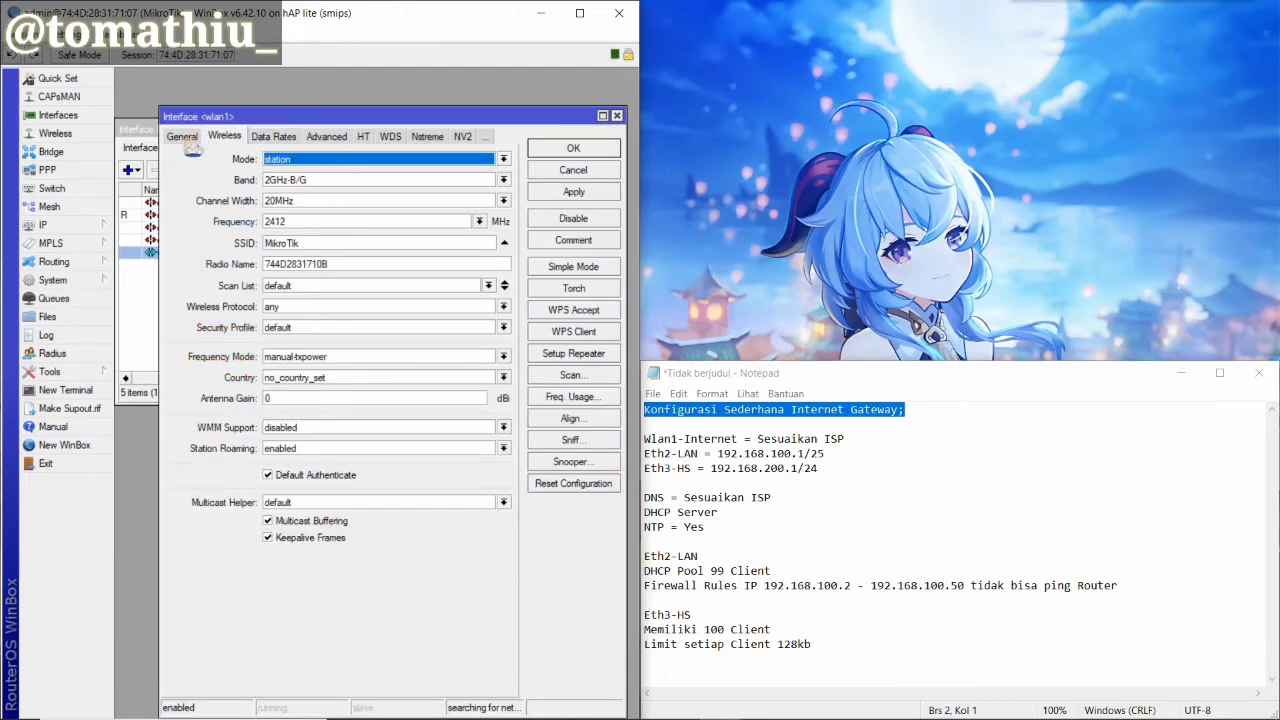
{"action": "left_click", "coordinate": [188, 138]}
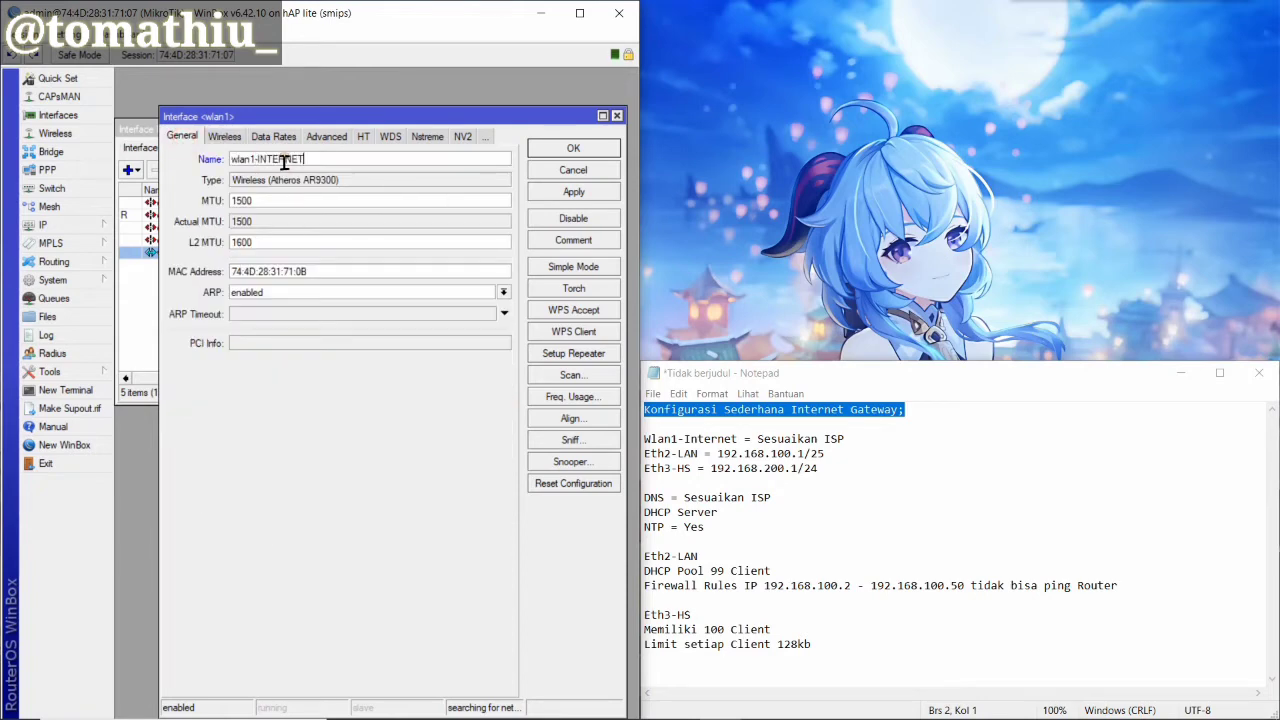
{"action": "type", "text": "-INTERNET"}
{"action": "left_click", "coordinate": [592, 192]}
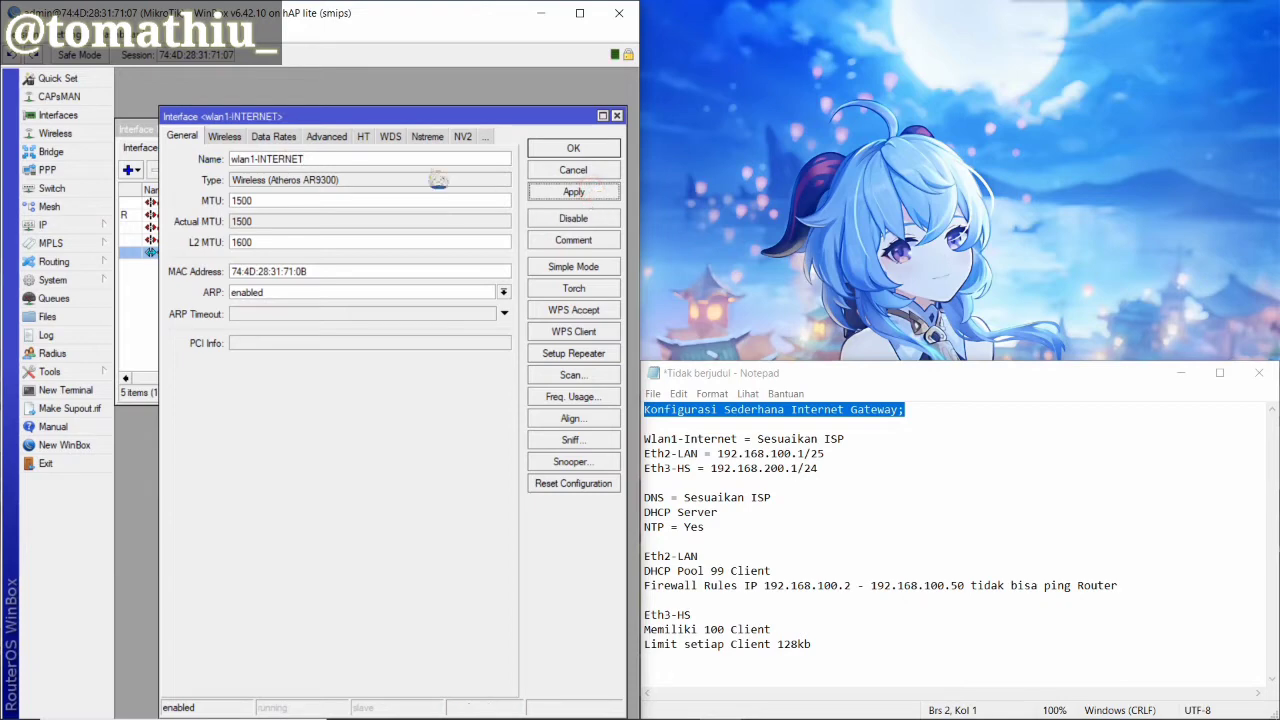
{"action": "left_click", "coordinate": [78, 134]}
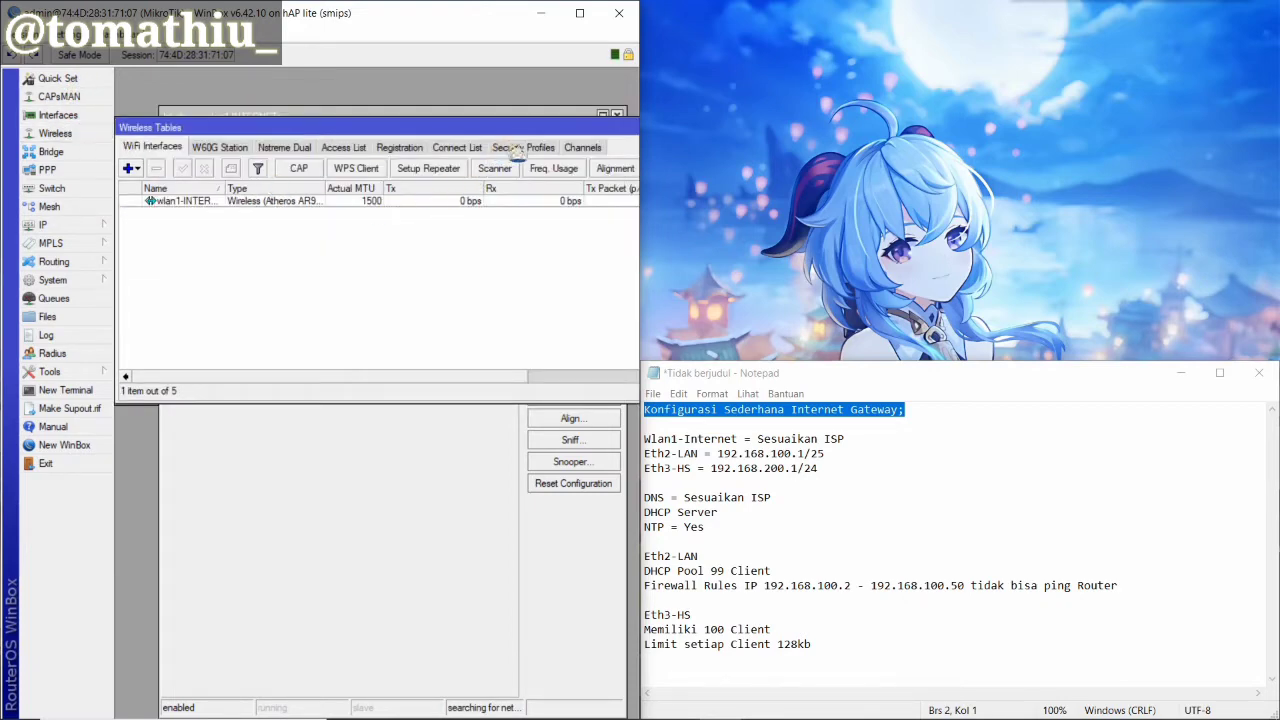
Add security profile profile1 with WPA and WPA2 pre-shared keys, then return to wlan1-INTERNET
{"action": "left_click", "coordinate": [516, 150]}
{"action": "left_click", "coordinate": [128, 168]}
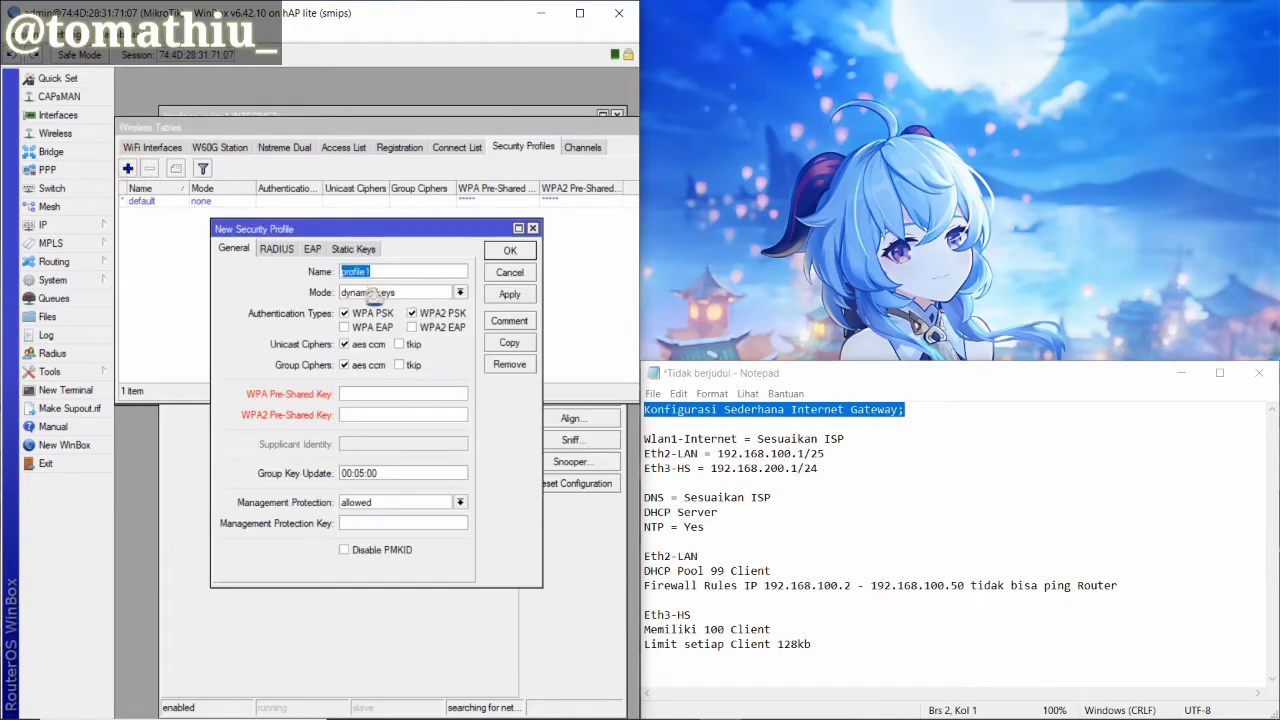
{"action": "left_click", "coordinate": [405, 394]}
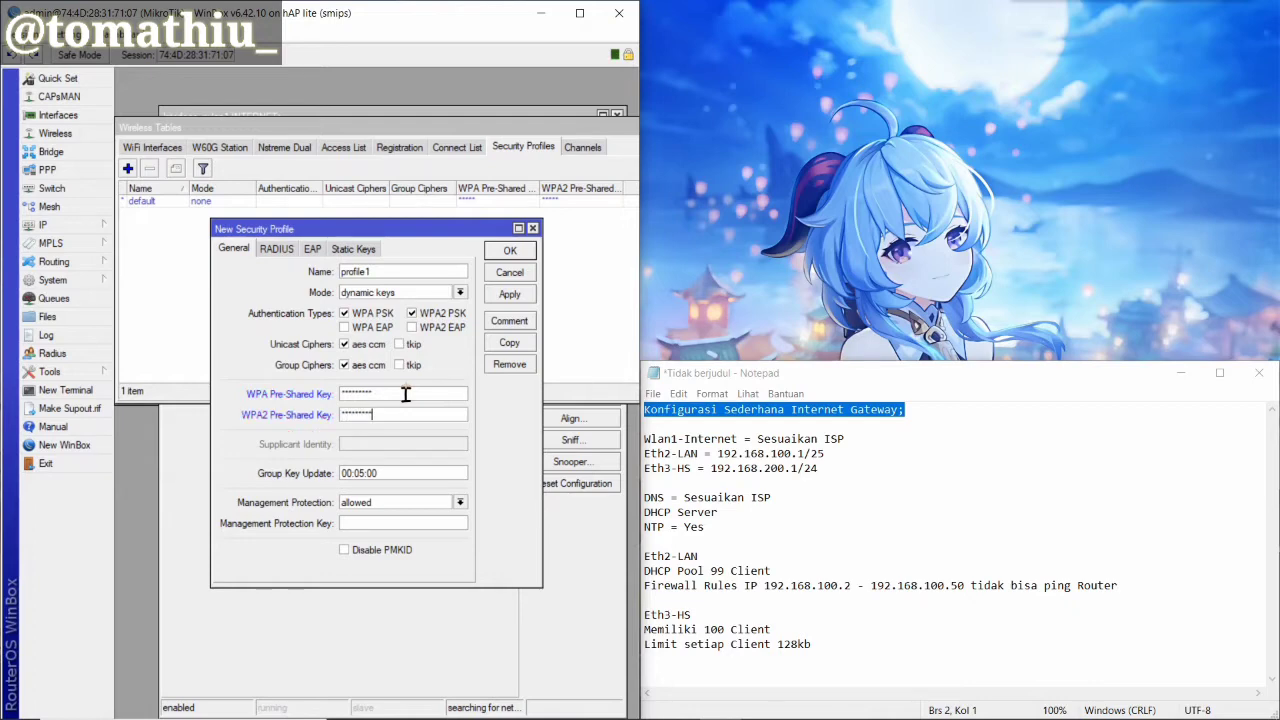
{"action": "key", "text": "Tab"}
{"action": "left_click", "coordinate": [70, 33]}
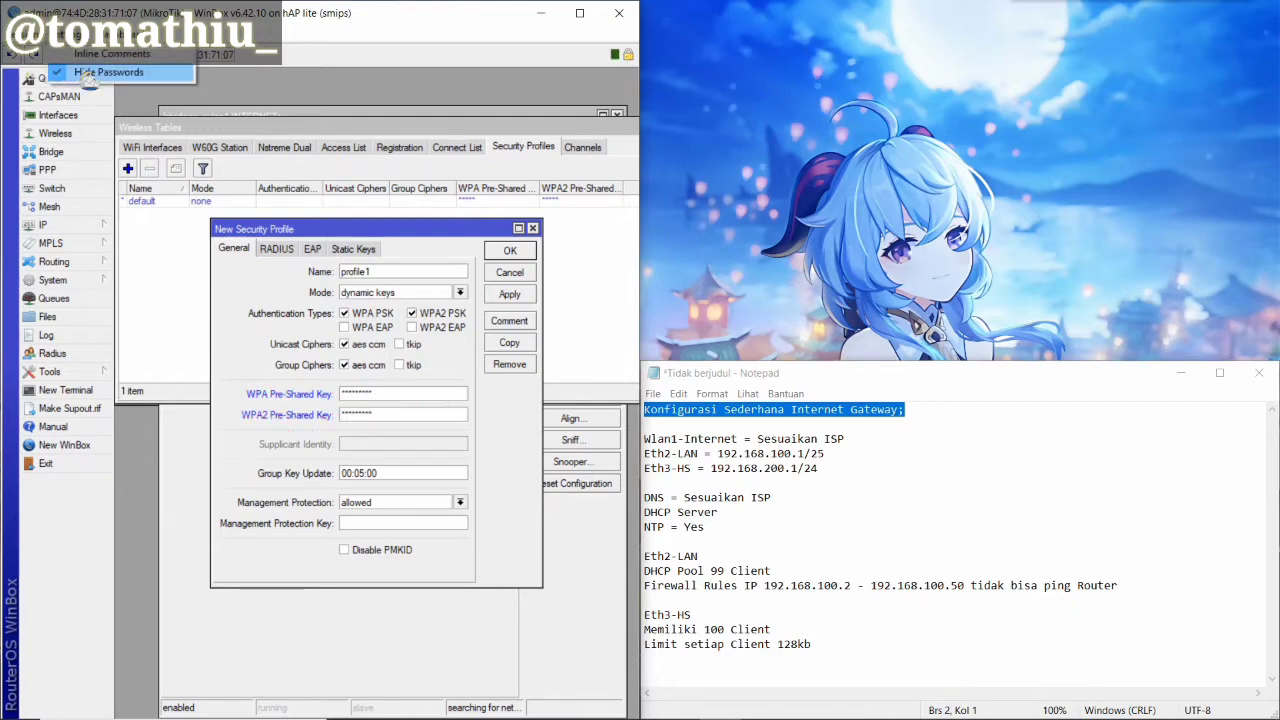
{"action": "left_click", "coordinate": [80, 68]}
{"action": "left_click", "coordinate": [70, 33]}
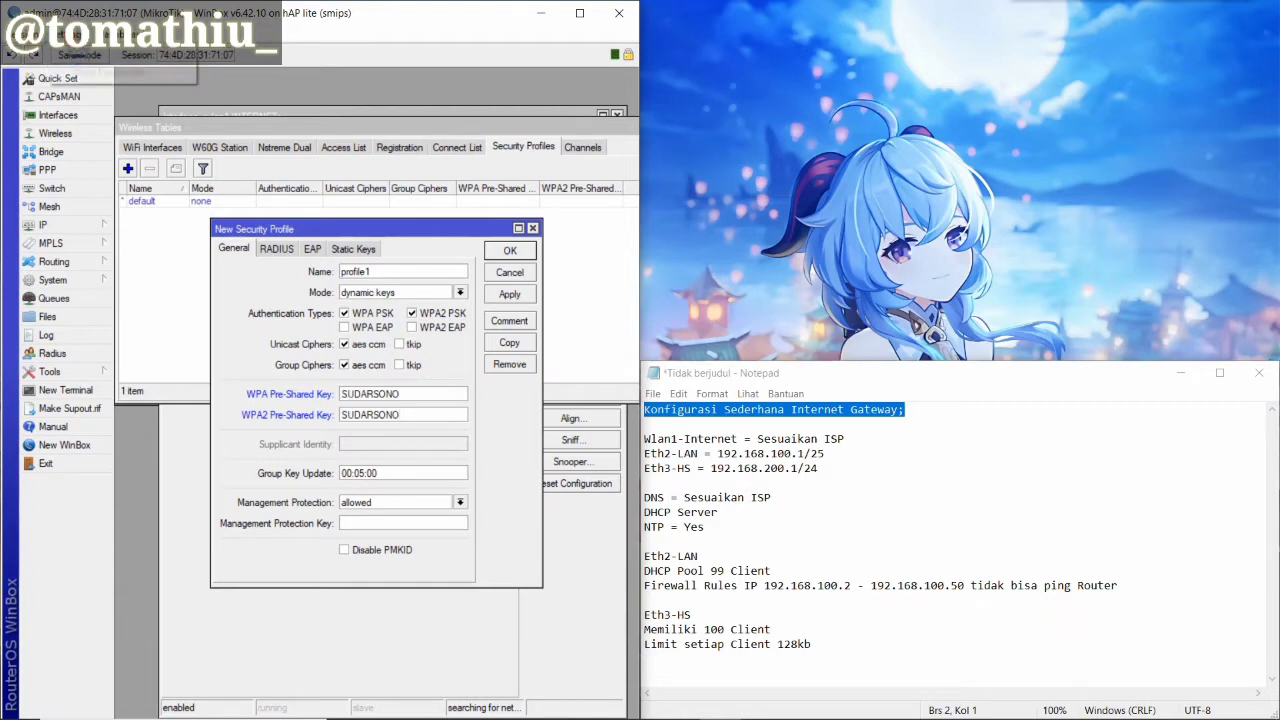
{"action": "left_click", "coordinate": [82, 62]}
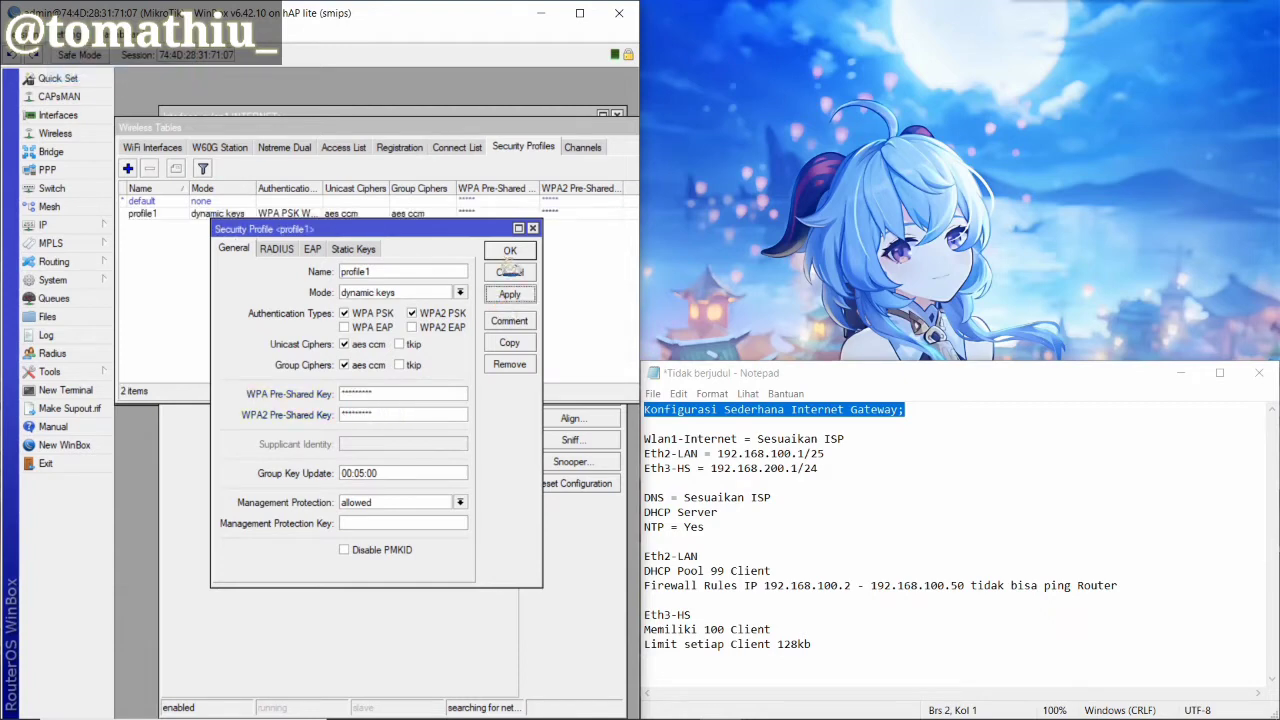
{"action": "left_click", "coordinate": [510, 251]}
{"action": "left_click", "coordinate": [467, 428]}
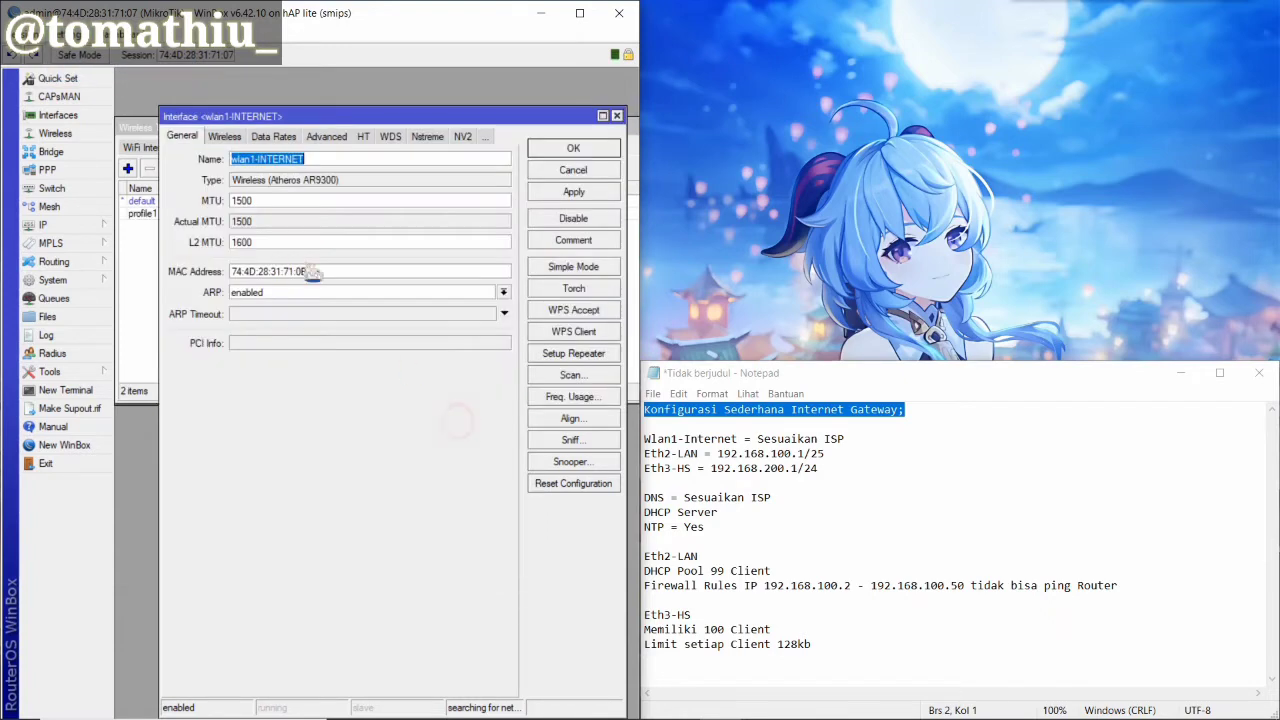
Give wlan1-INTERNET security profile profile1 and country china, and apply
{"action": "left_click", "coordinate": [228, 137]}
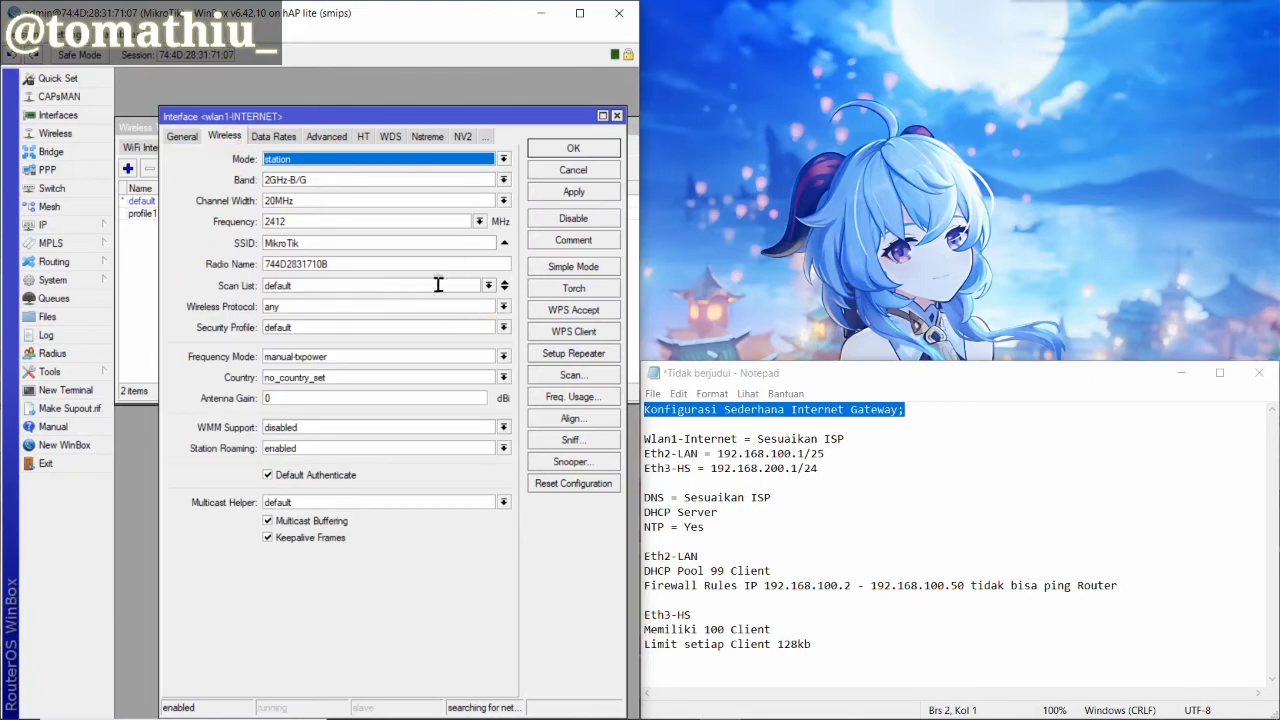
{"action": "left_click", "coordinate": [500, 327]}
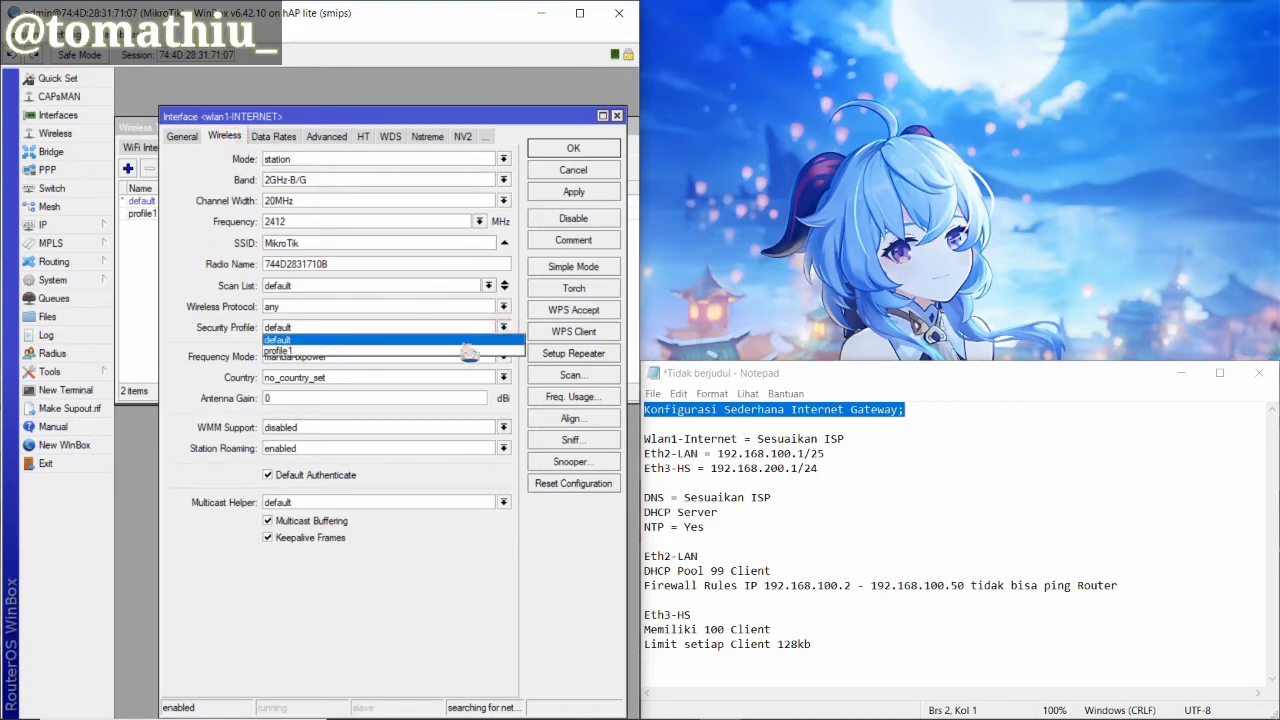
{"action": "left_click", "coordinate": [480, 354]}
{"action": "left_click", "coordinate": [503, 356]}
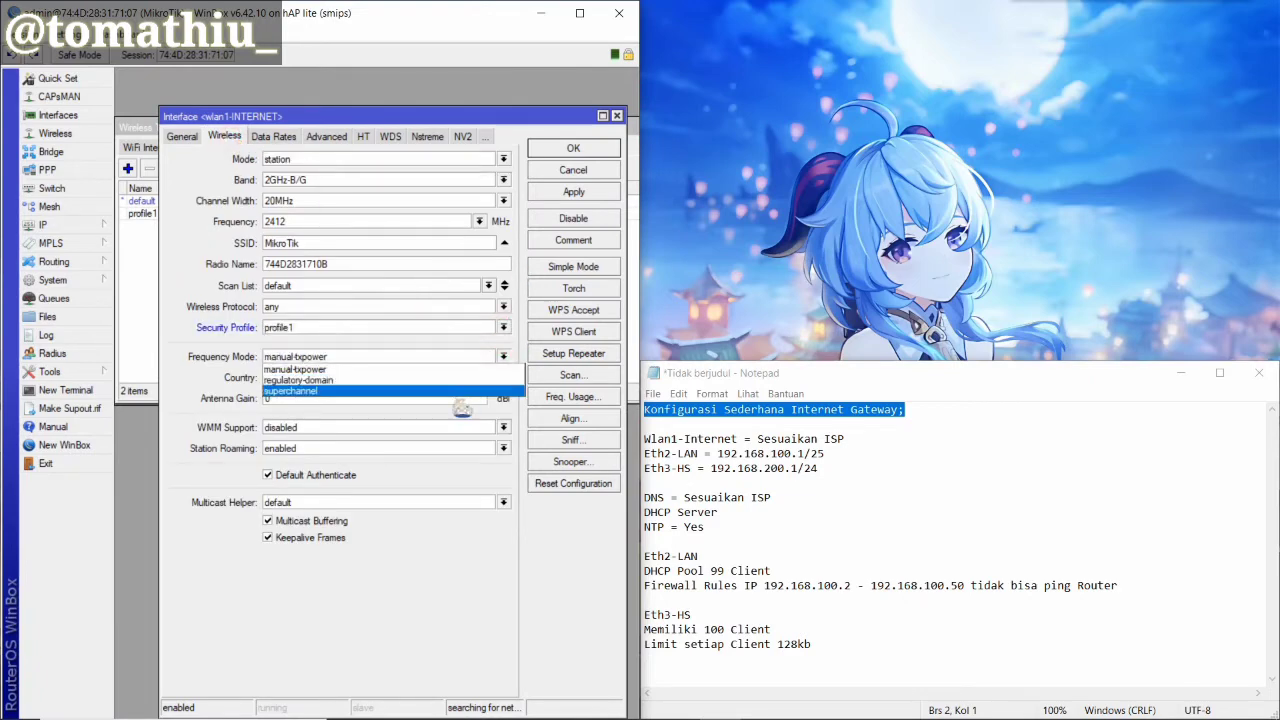
{"action": "left_click", "coordinate": [456, 401]}
{"action": "left_click", "coordinate": [500, 378]}
{"action": "scroll", "coordinate": [434, 560], "scroll_direction": "down", "scroll_amount": 7}
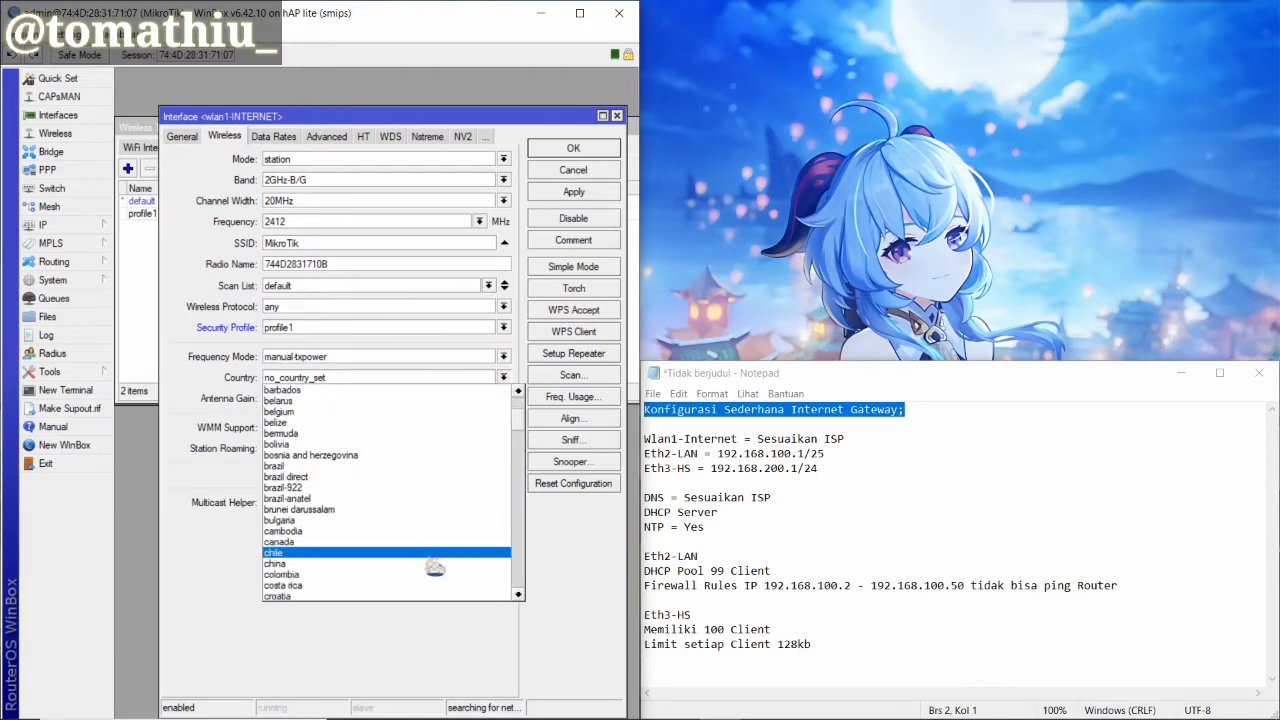
{"action": "left_click", "coordinate": [280, 488]}
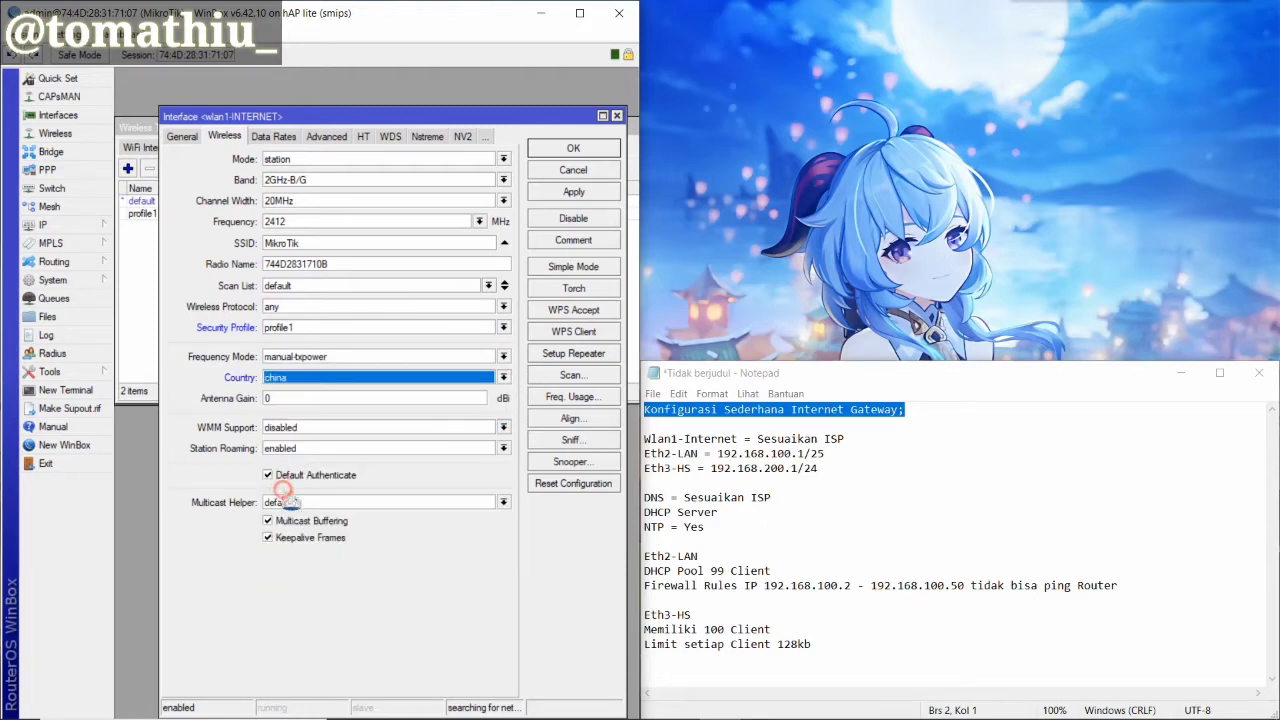
{"action": "left_click", "coordinate": [574, 192]}
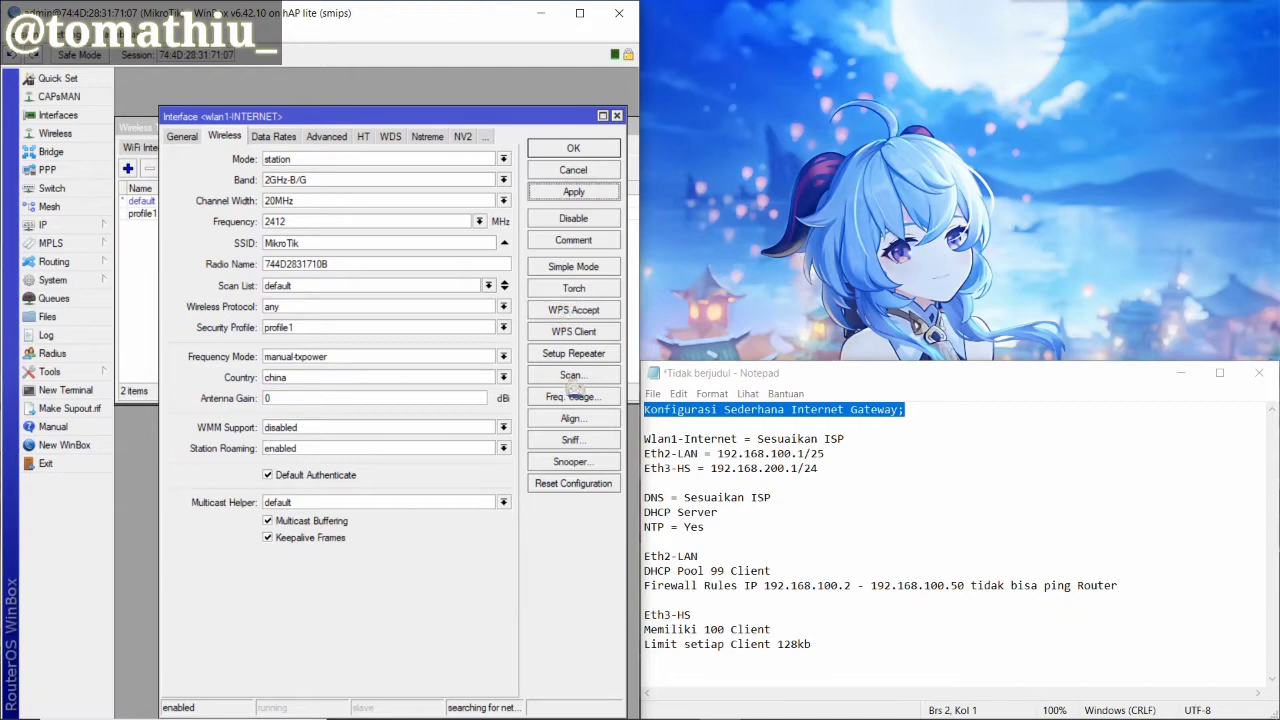
Scan for access points, connect to WAJRACYENA at 2437 MHz, and close the settings
{"action": "left_click", "coordinate": [571, 375]}
{"action": "left_click", "coordinate": [556, 248]}
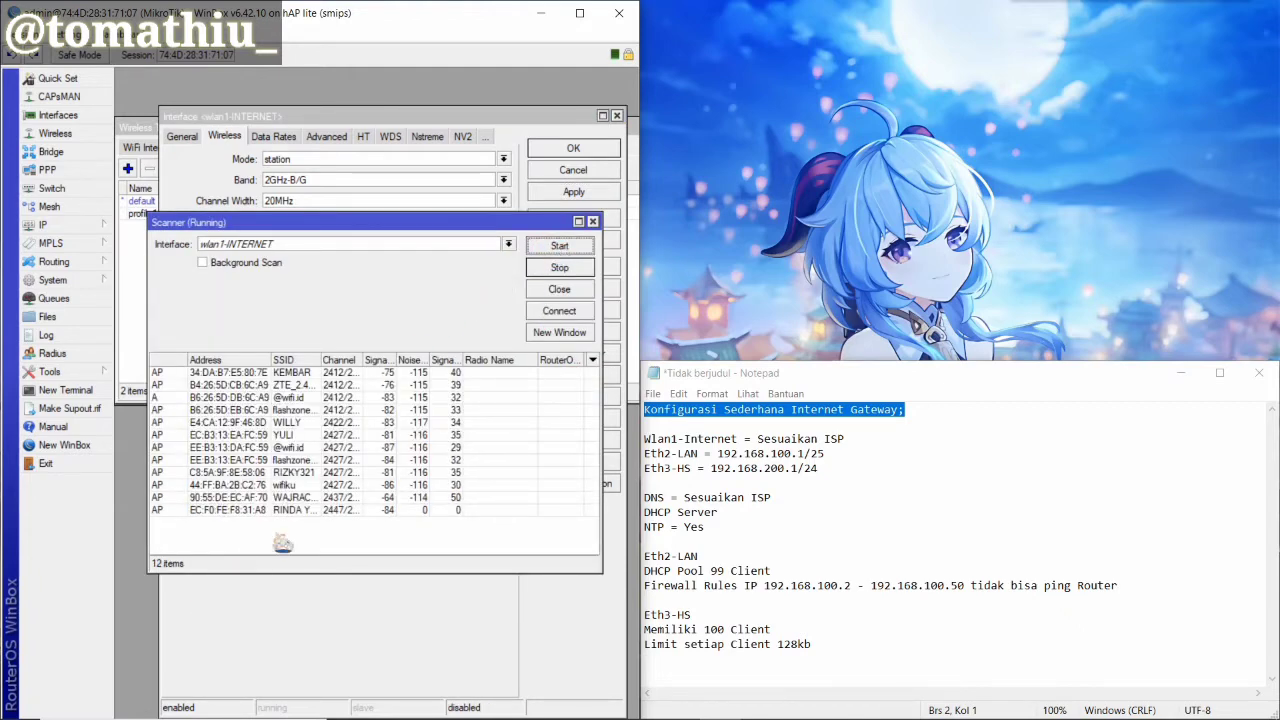
{"action": "left_click", "coordinate": [297, 499]}
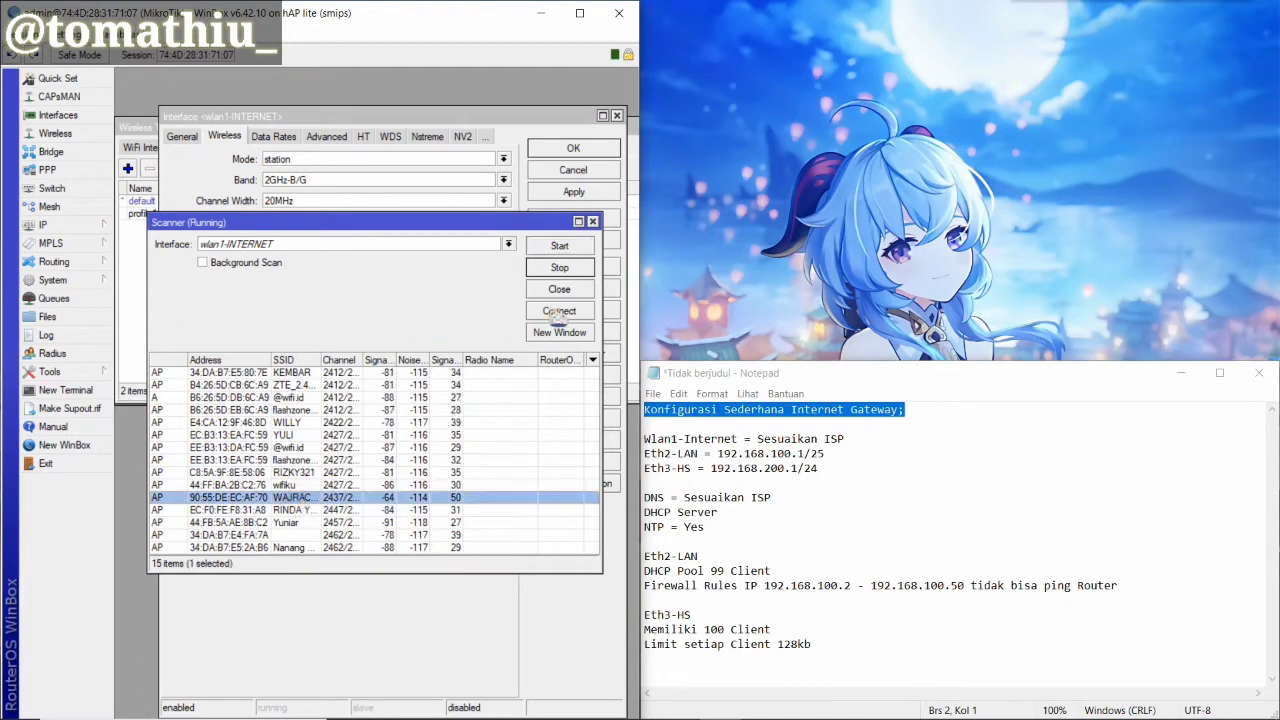
{"action": "left_click", "coordinate": [559, 311]}
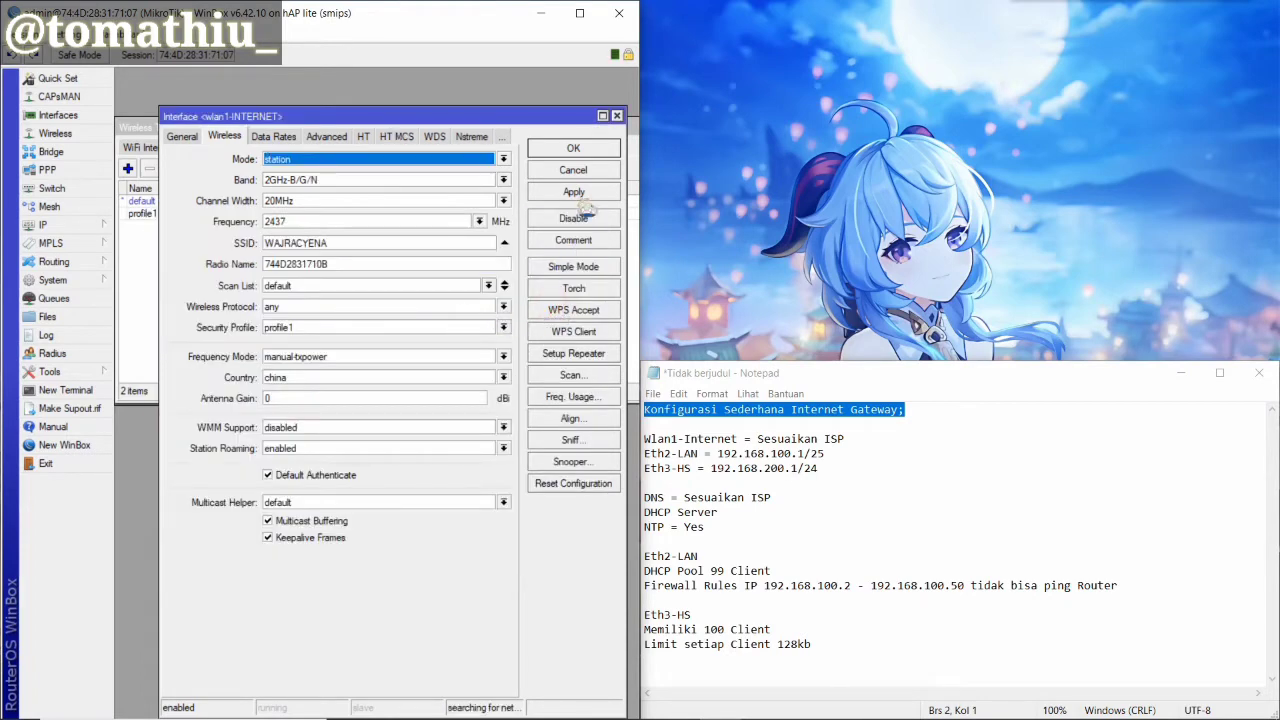
{"action": "left_click", "coordinate": [575, 148]}
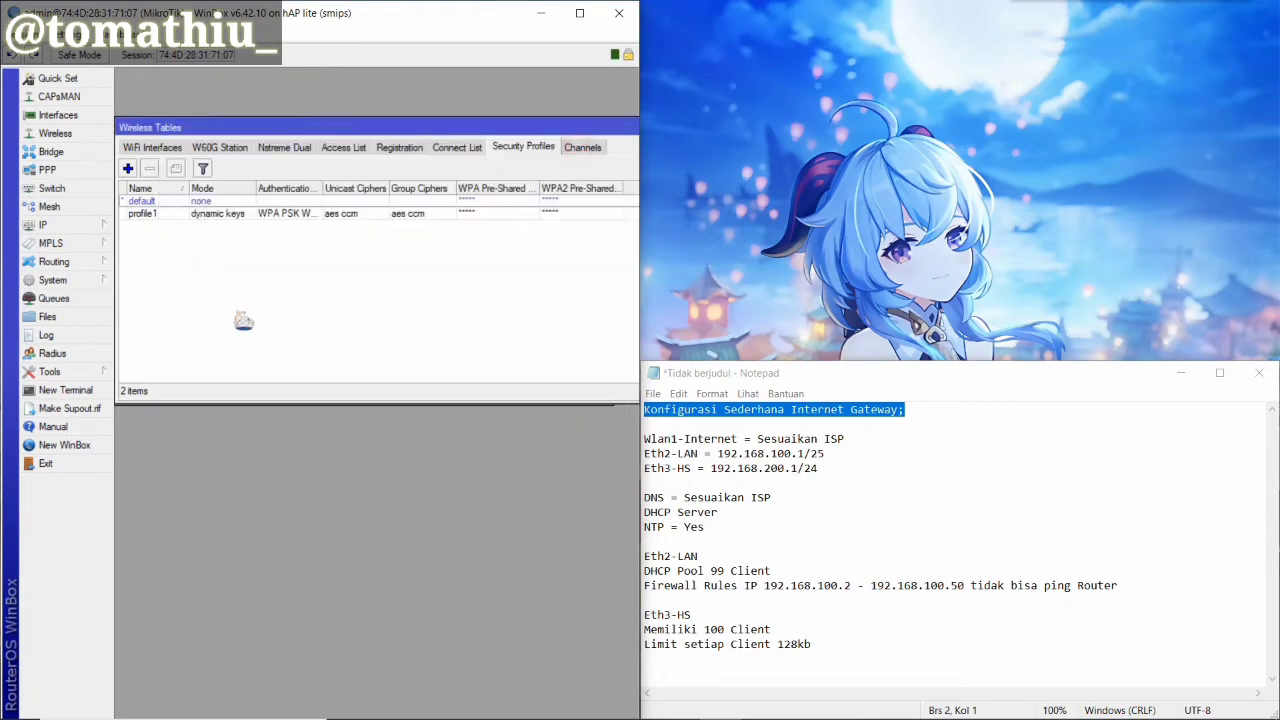
Close the Wireless tables and open the IP Addresses list, marking the address plan in the notes
{"action": "left_click_drag", "start_coordinate": [556, 127], "coordinate": [128, 327]}
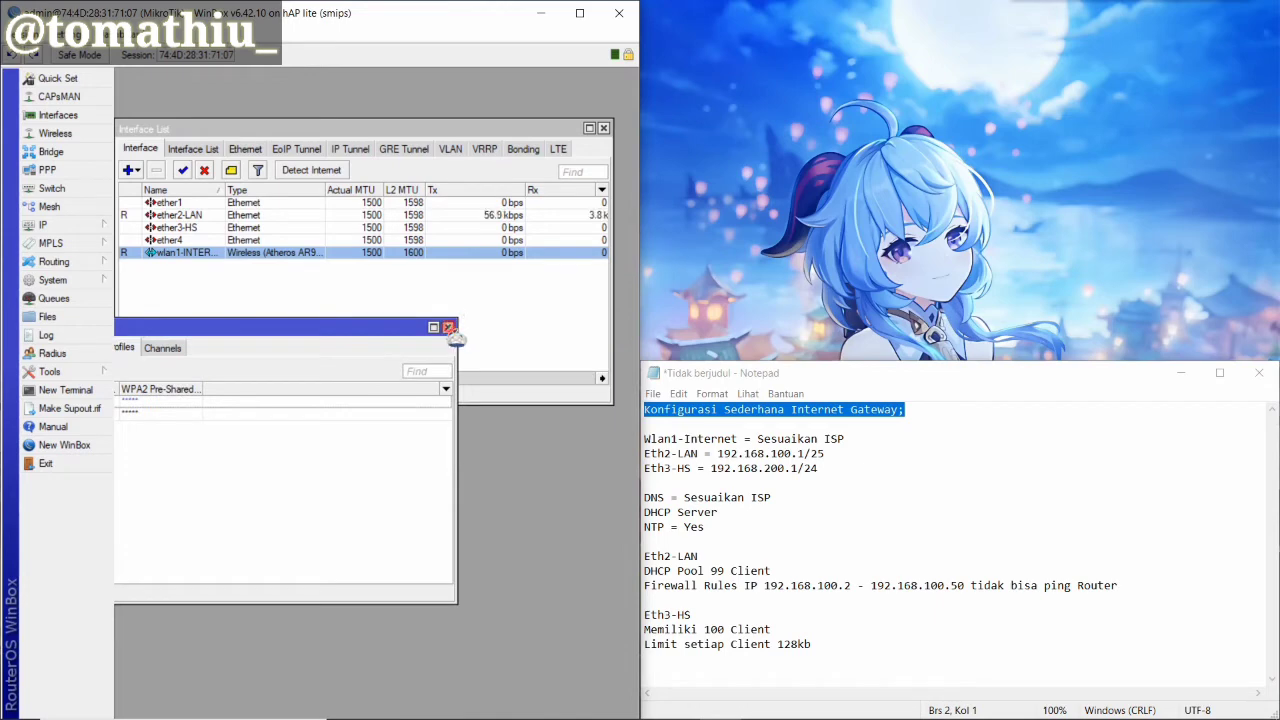
{"action": "left_click", "coordinate": [450, 326]}
{"action": "left_click", "coordinate": [72, 229]}
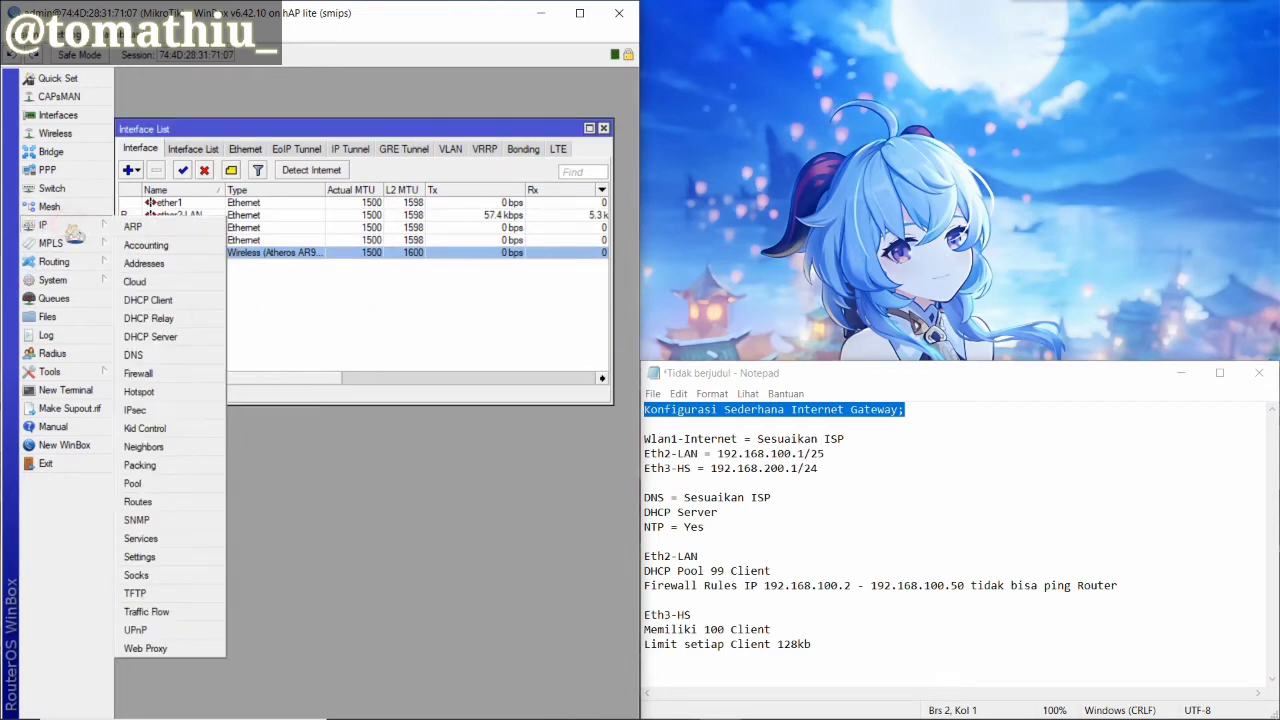
{"action": "left_click", "coordinate": [650, 442]}
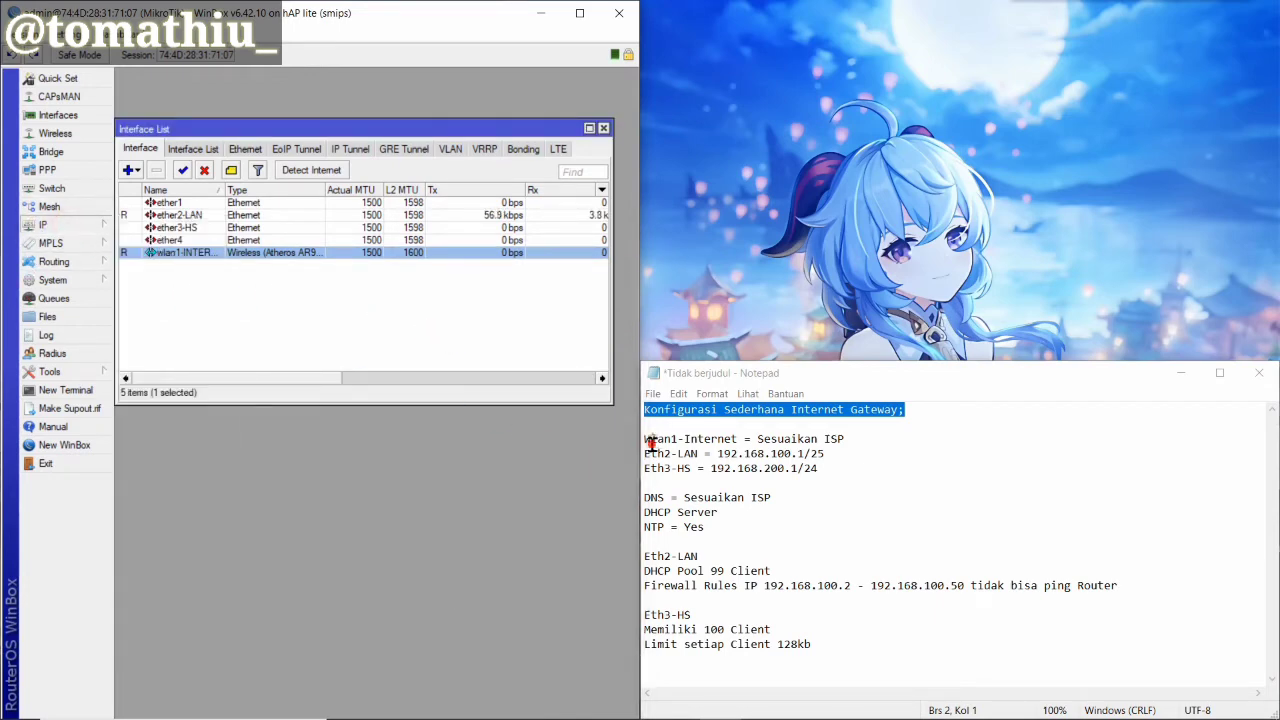
{"action": "left_click_drag", "start_coordinate": [643, 440], "coordinate": [822, 469]}
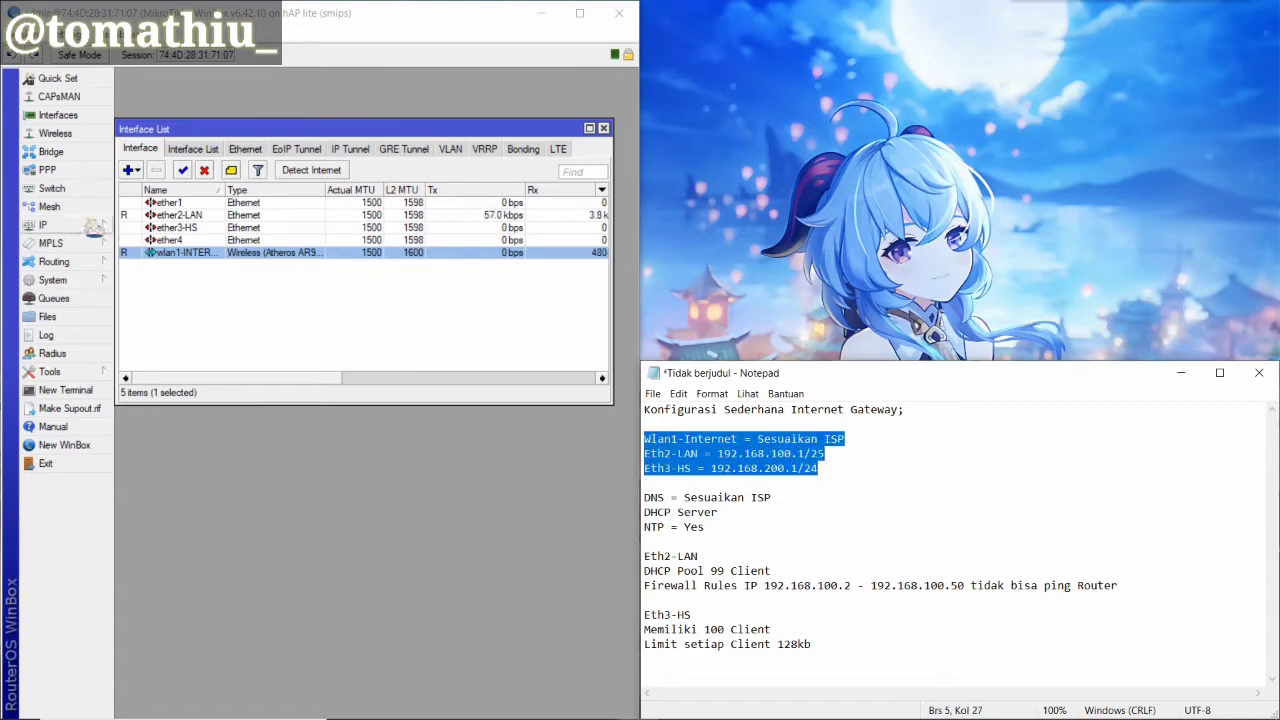
{"action": "left_click", "coordinate": [80, 225]}
{"action": "left_click", "coordinate": [157, 266]}
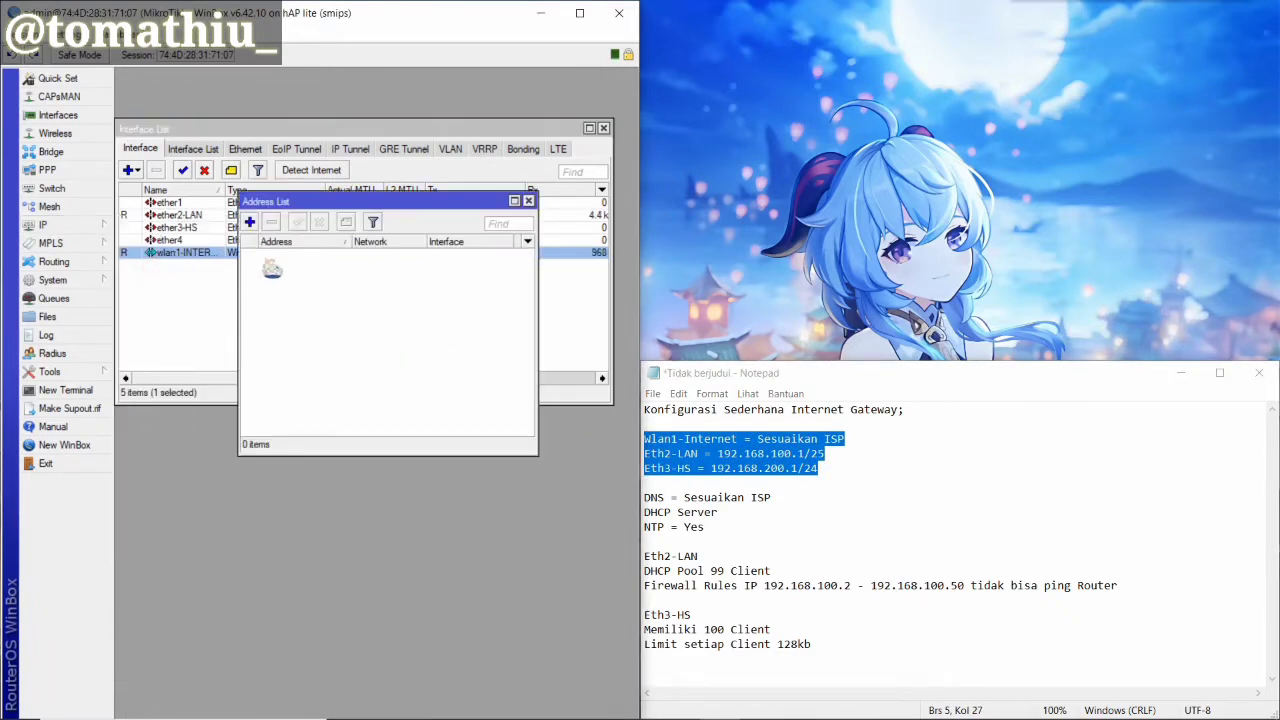
Add a DHCP client on wlan1-INTERNET, then start a new IP address entry
{"action": "left_click", "coordinate": [55, 226]}
{"action": "left_click", "coordinate": [168, 299]}
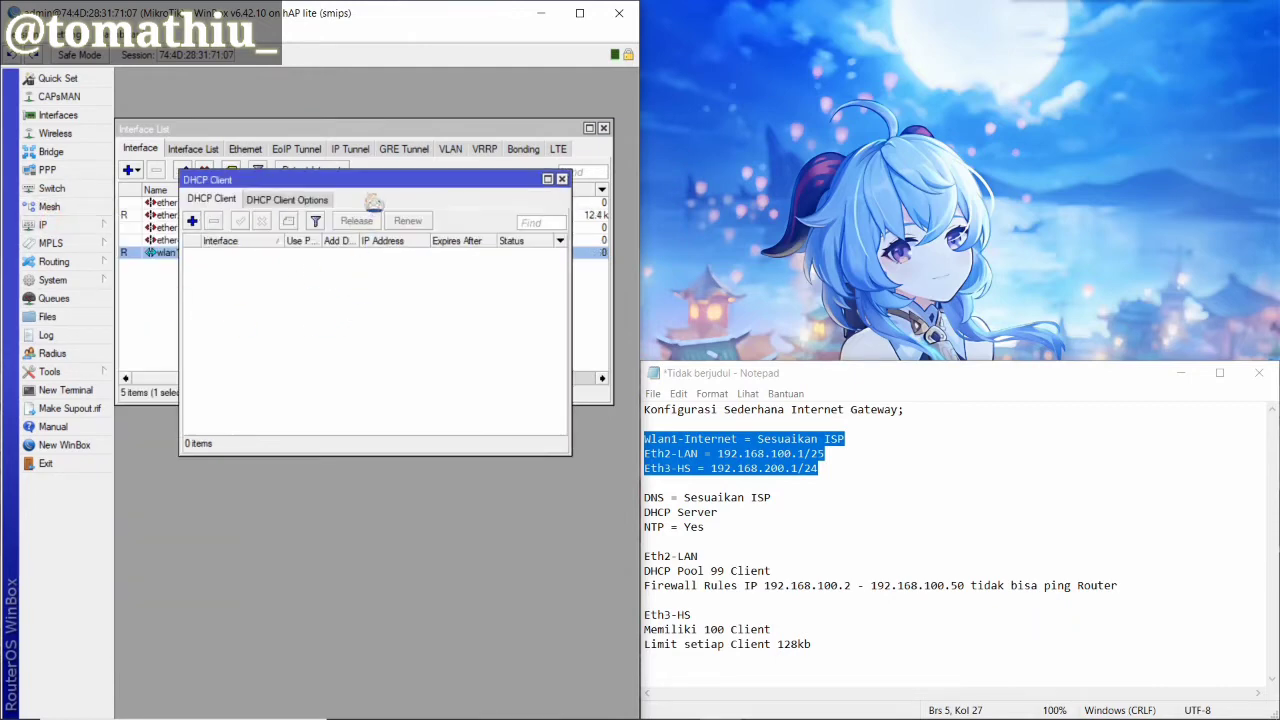
{"action": "left_click_drag", "start_coordinate": [374, 197], "coordinate": [374, 331]}
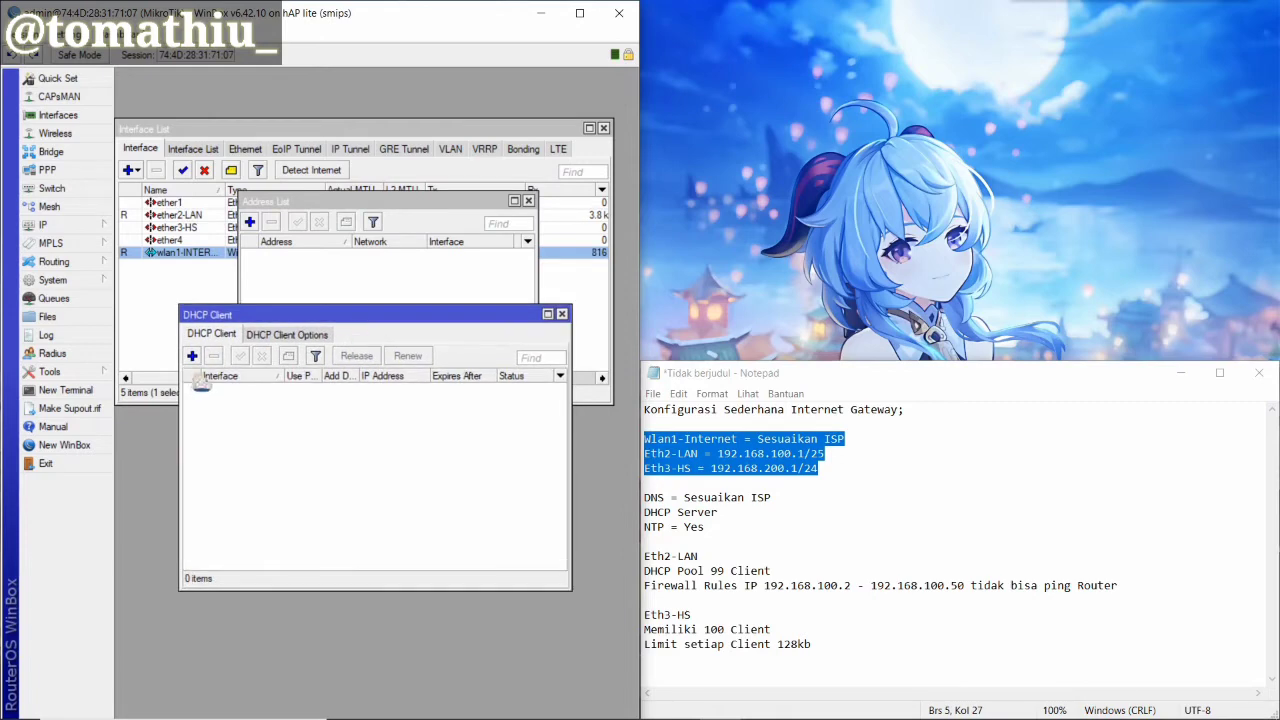
{"action": "left_click", "coordinate": [192, 355]}
{"action": "left_click", "coordinate": [472, 330]}
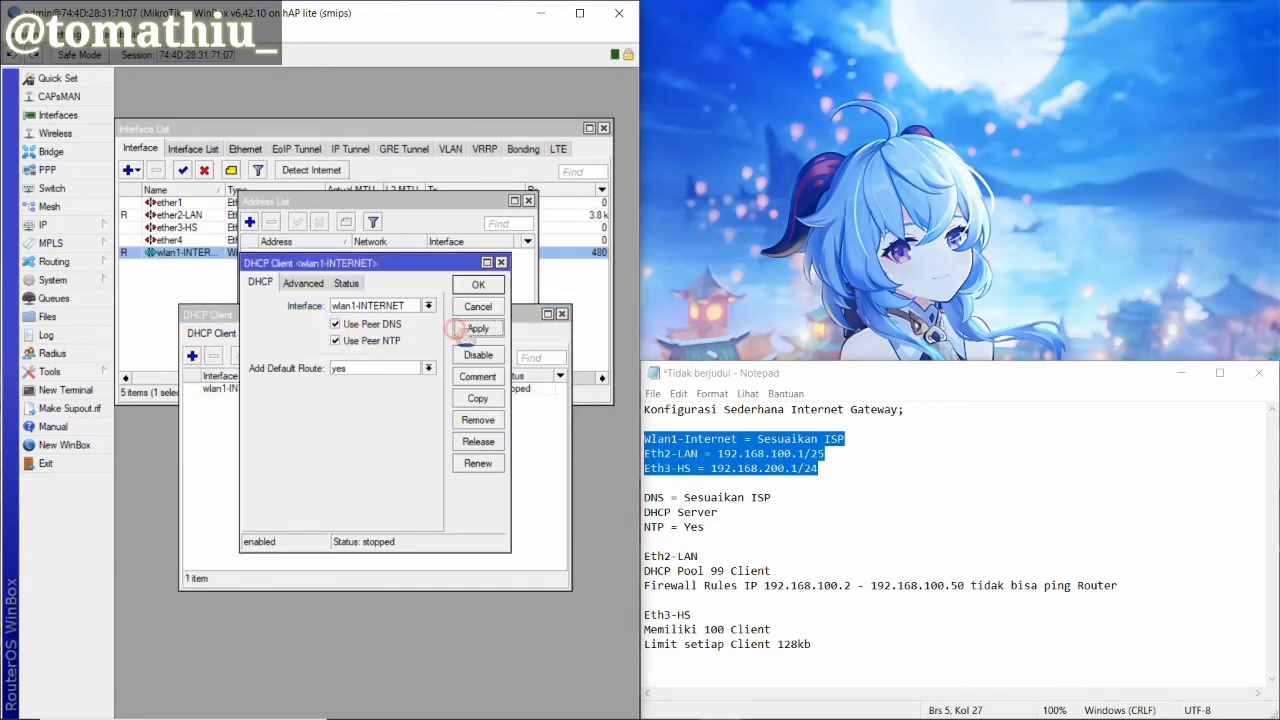
{"action": "left_click", "coordinate": [476, 286]}
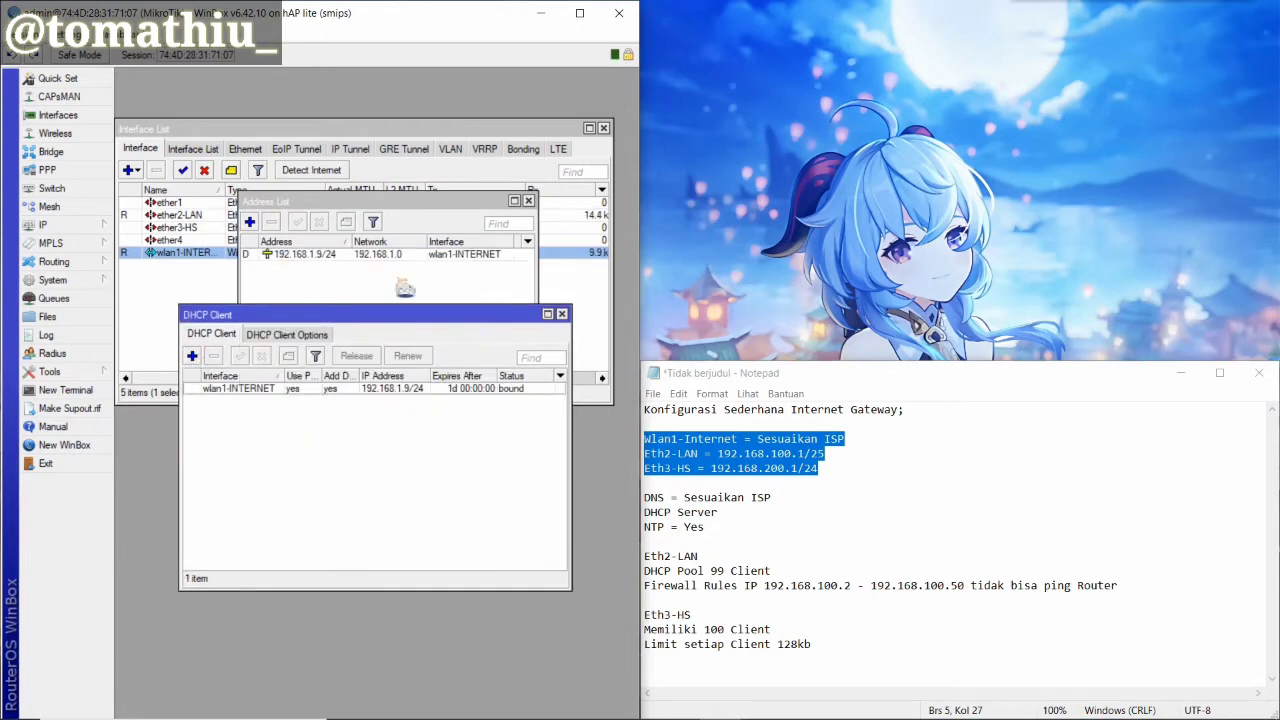
{"action": "left_click", "coordinate": [335, 284]}
{"action": "left_click", "coordinate": [249, 221]}
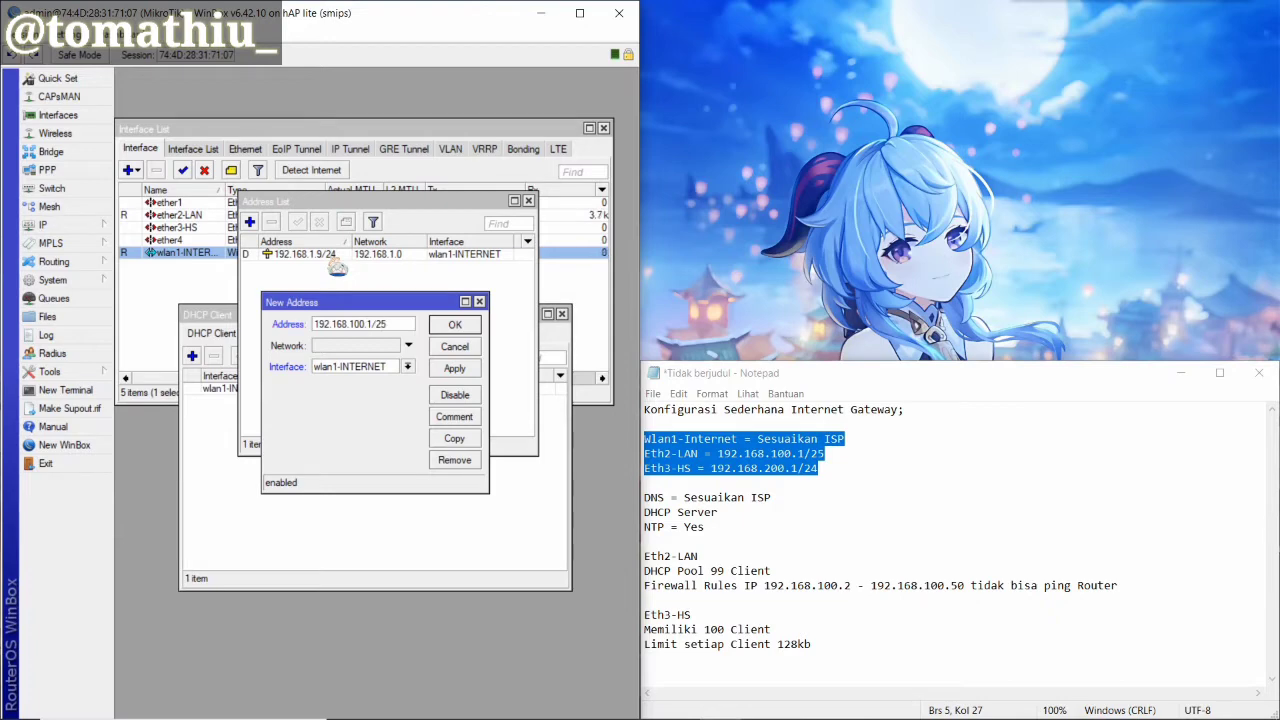
Assign 192.168.100.1/25 to ether2-LAN
{"action": "left_click", "coordinate": [408, 366]}
{"action": "left_click", "coordinate": [388, 394]}
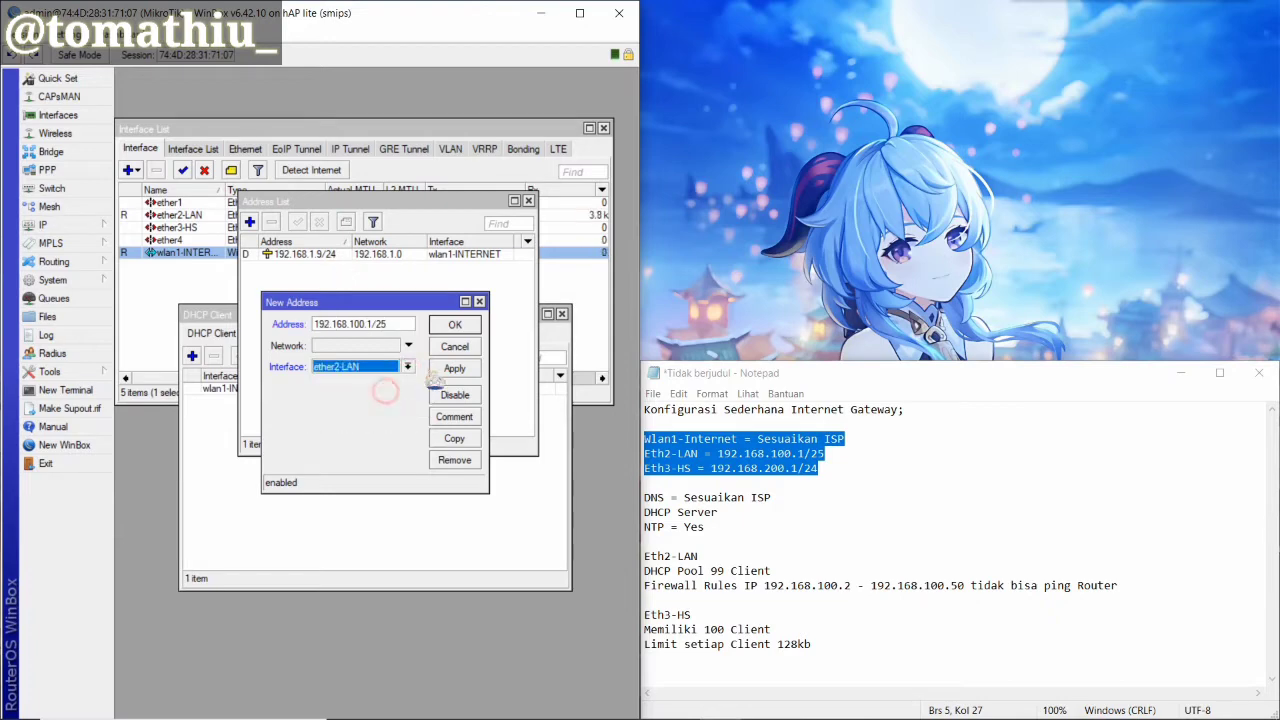
{"action": "left_click", "coordinate": [446, 369]}
{"action": "left_click", "coordinate": [454, 324]}
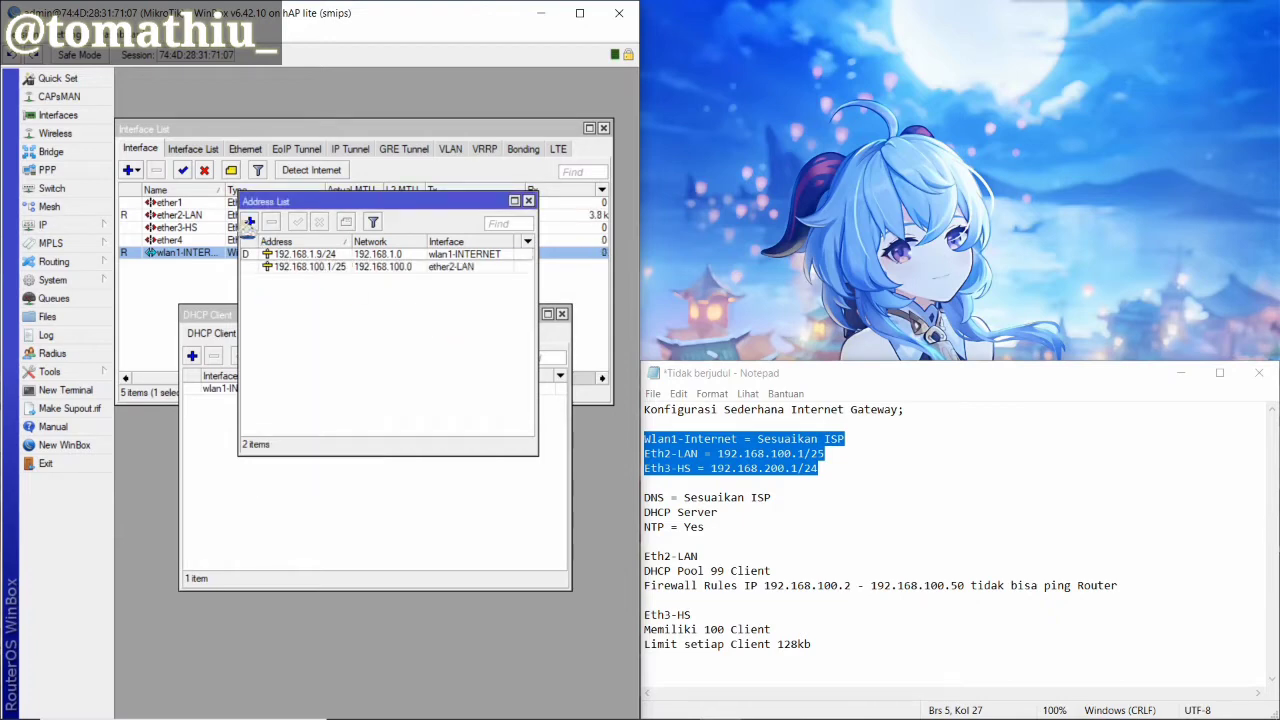
Add 192.168.200.1/24 on ether3-HS and mark the DNS and DHCP Server notes
{"action": "left_click", "coordinate": [249, 221]}
{"action": "type", "text": "192.168.200.1/24"}
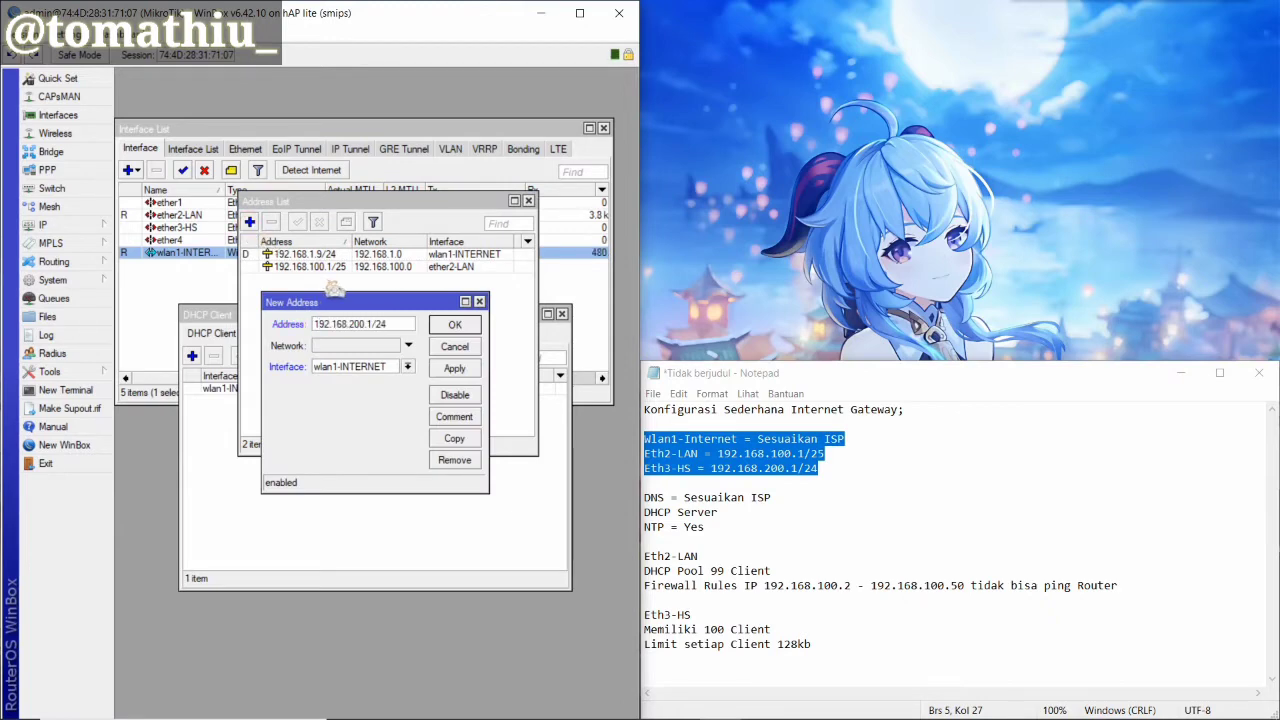
{"action": "left_click", "coordinate": [408, 366]}
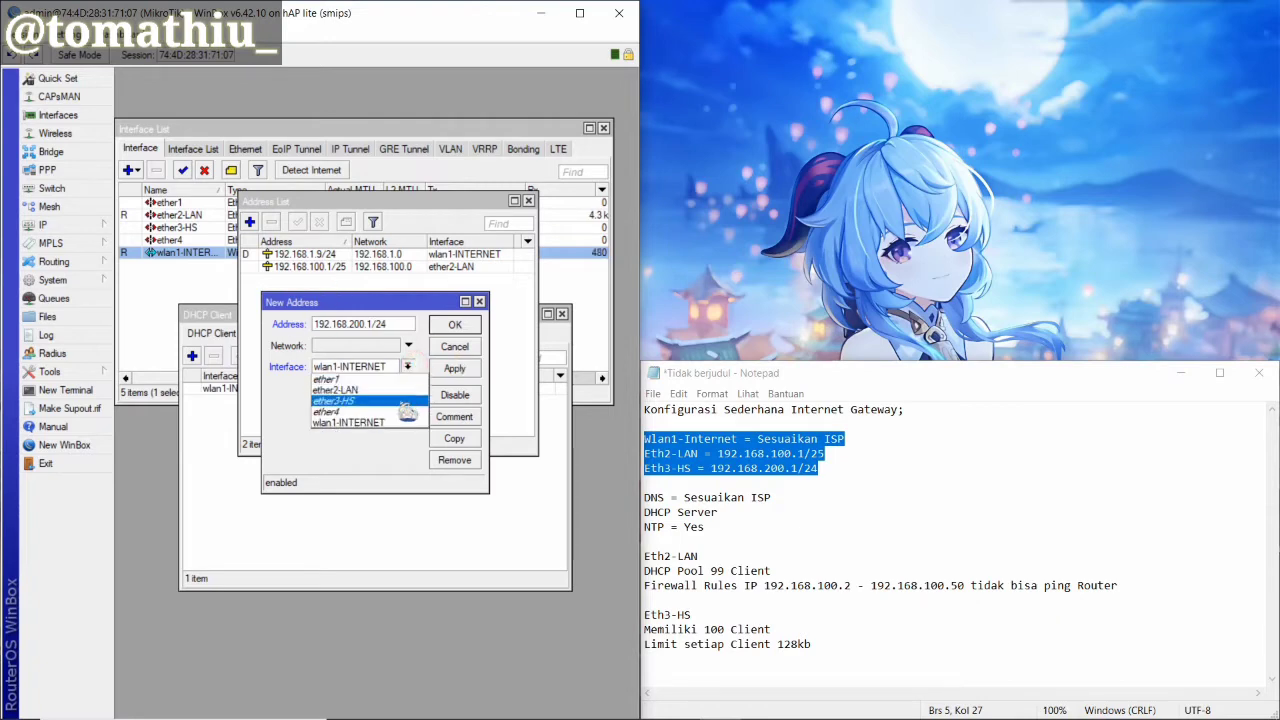
{"action": "left_click", "coordinate": [398, 400]}
{"action": "left_click", "coordinate": [454, 368]}
{"action": "left_click", "coordinate": [454, 324]}
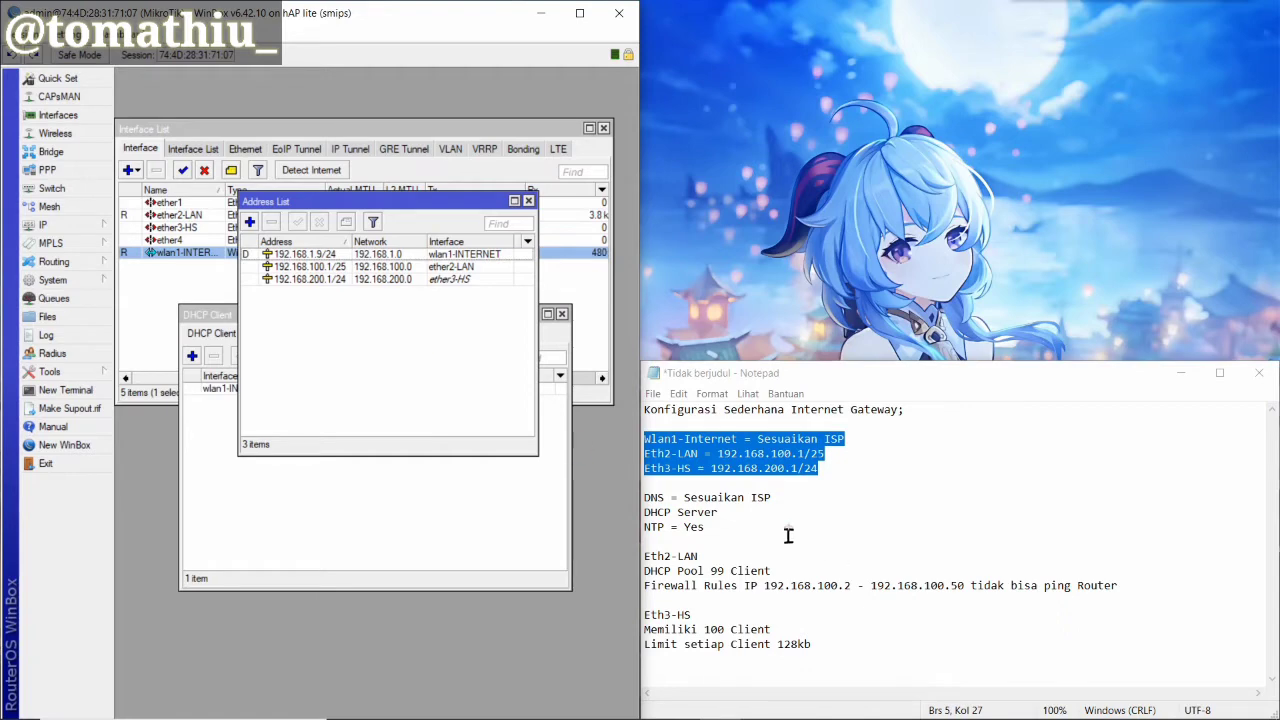
{"action": "left_click", "coordinate": [714, 527]}
{"action": "left_click_drag", "start_coordinate": [644, 497], "coordinate": [716, 512]}
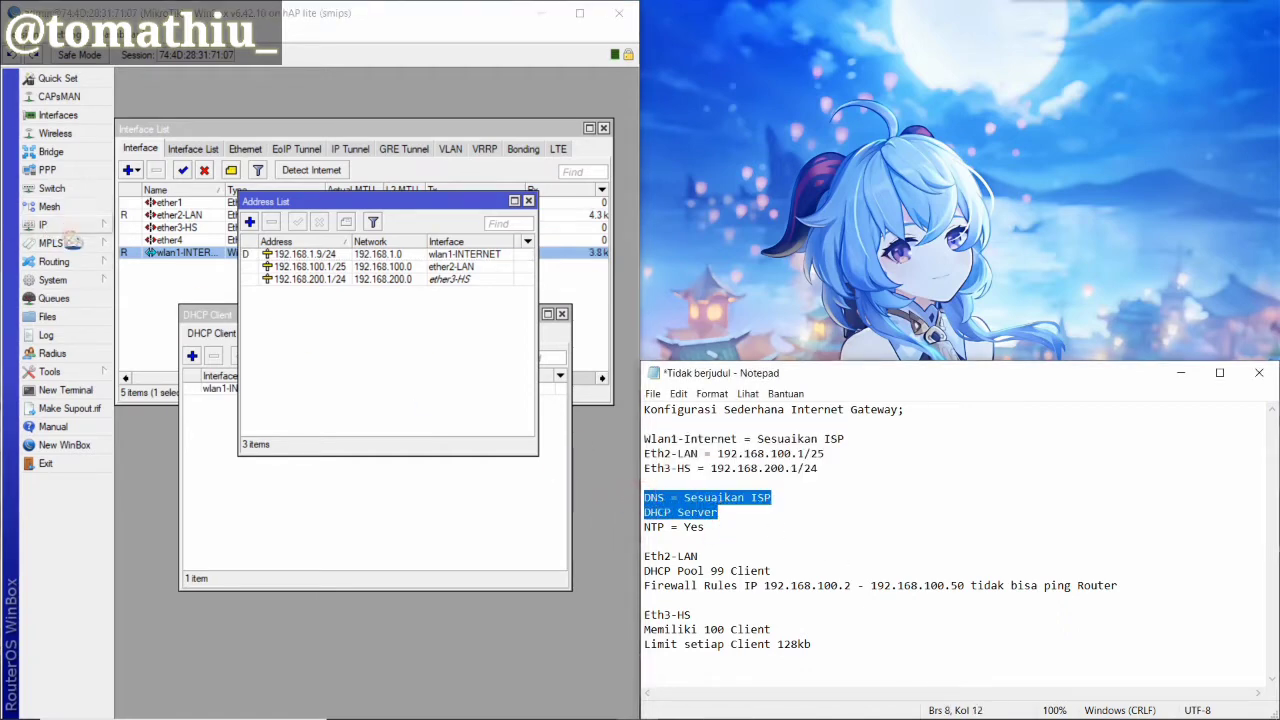
Set the router's DNS server to 8.8.8.8 with remote requests allowed
{"action": "left_click", "coordinate": [66, 225]}
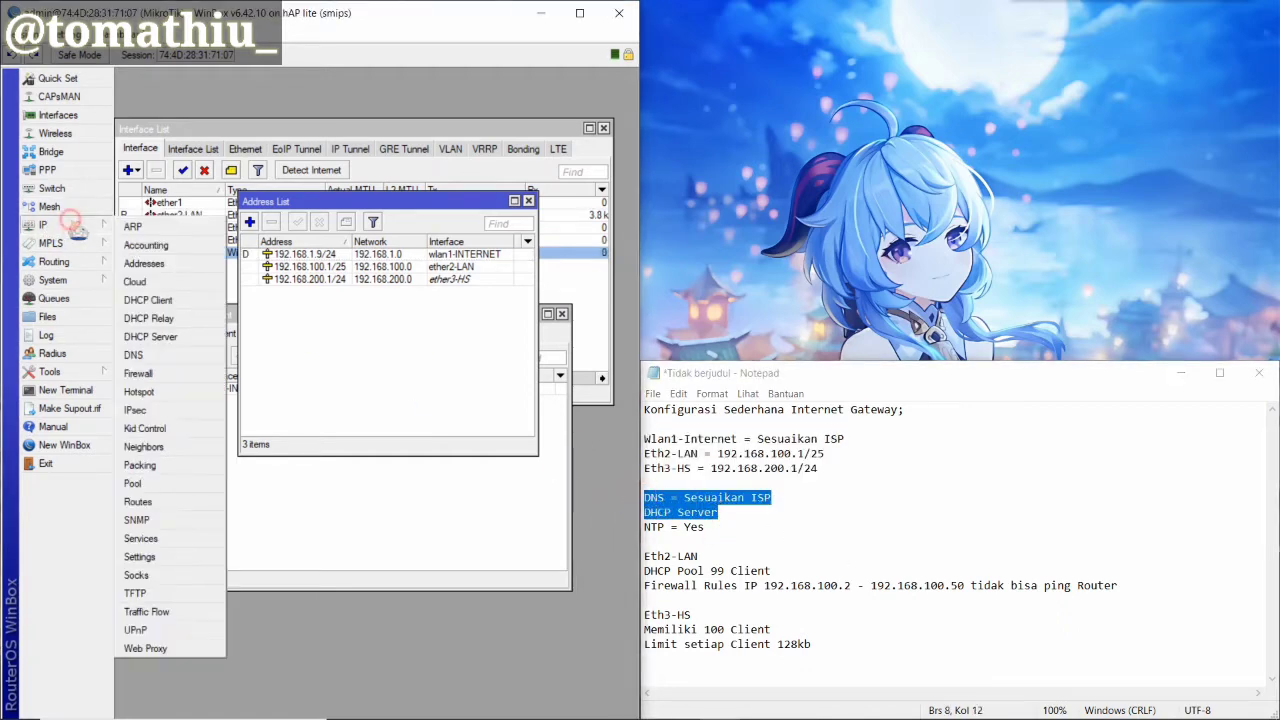
{"action": "left_click", "coordinate": [164, 360]}
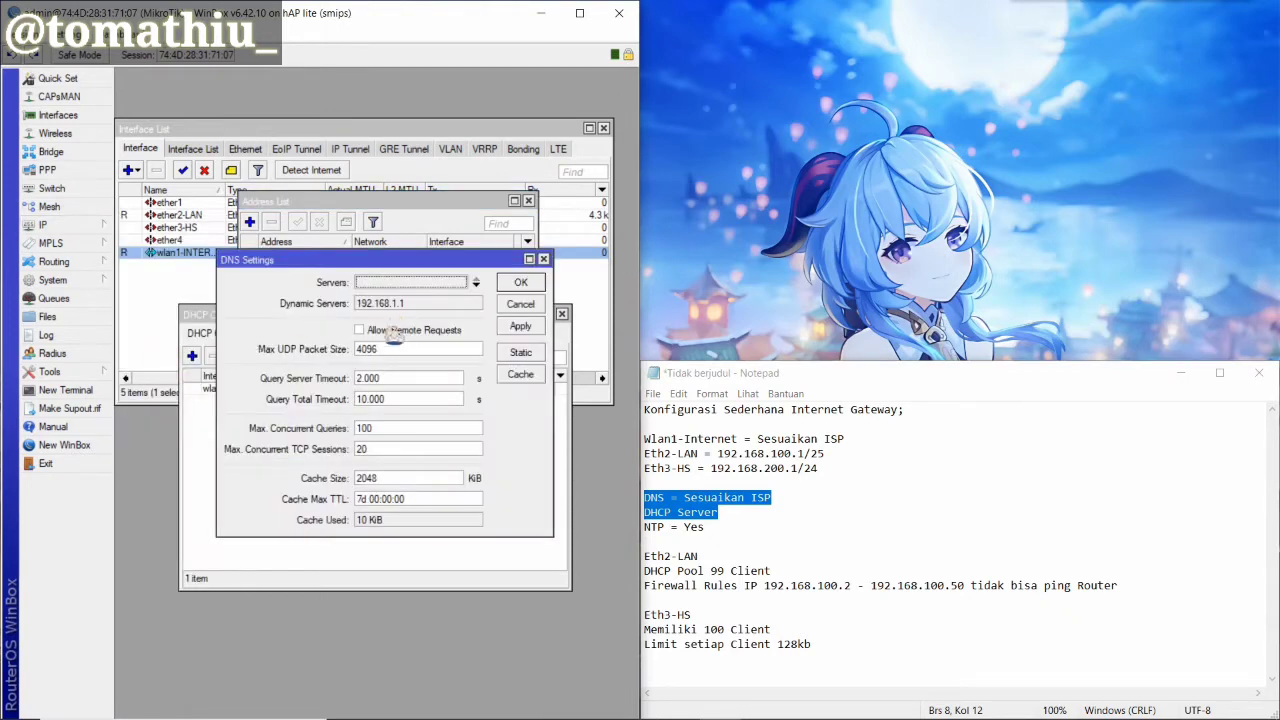
{"action": "left_click", "coordinate": [386, 288]}
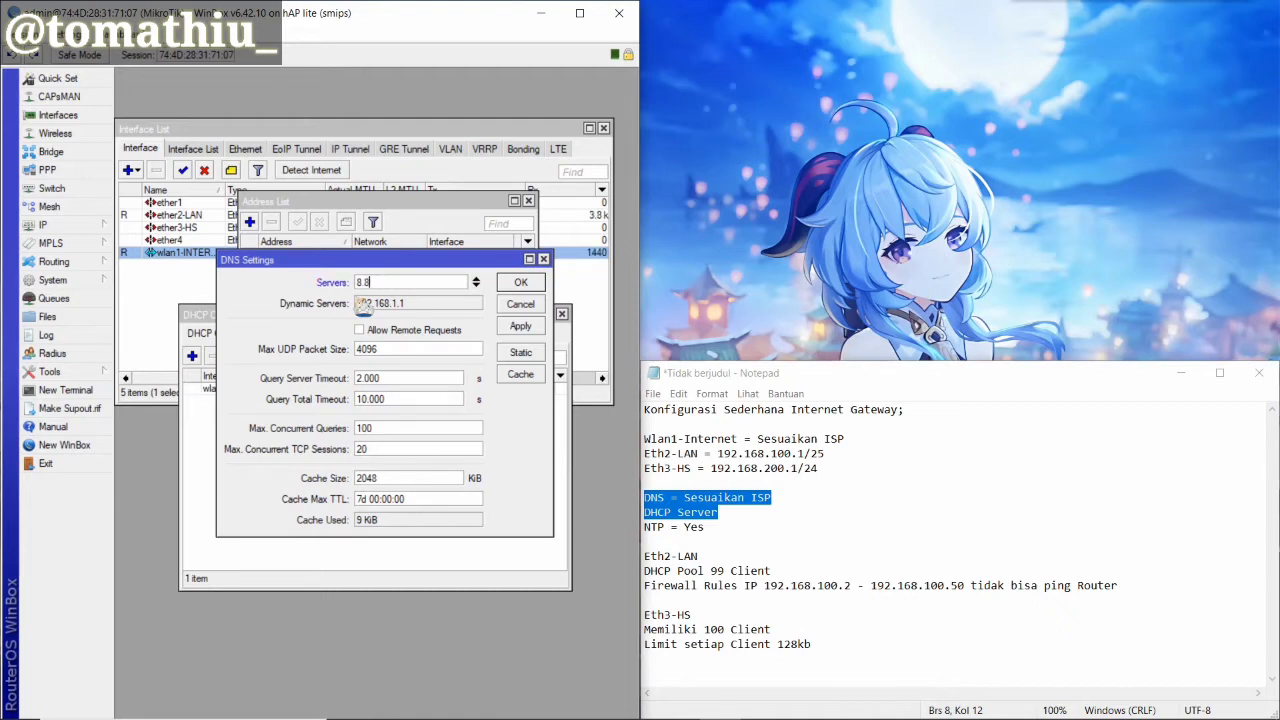
{"action": "left_click", "coordinate": [390, 331]}
{"action": "left_click", "coordinate": [520, 326]}
{"action": "left_click", "coordinate": [521, 284]}
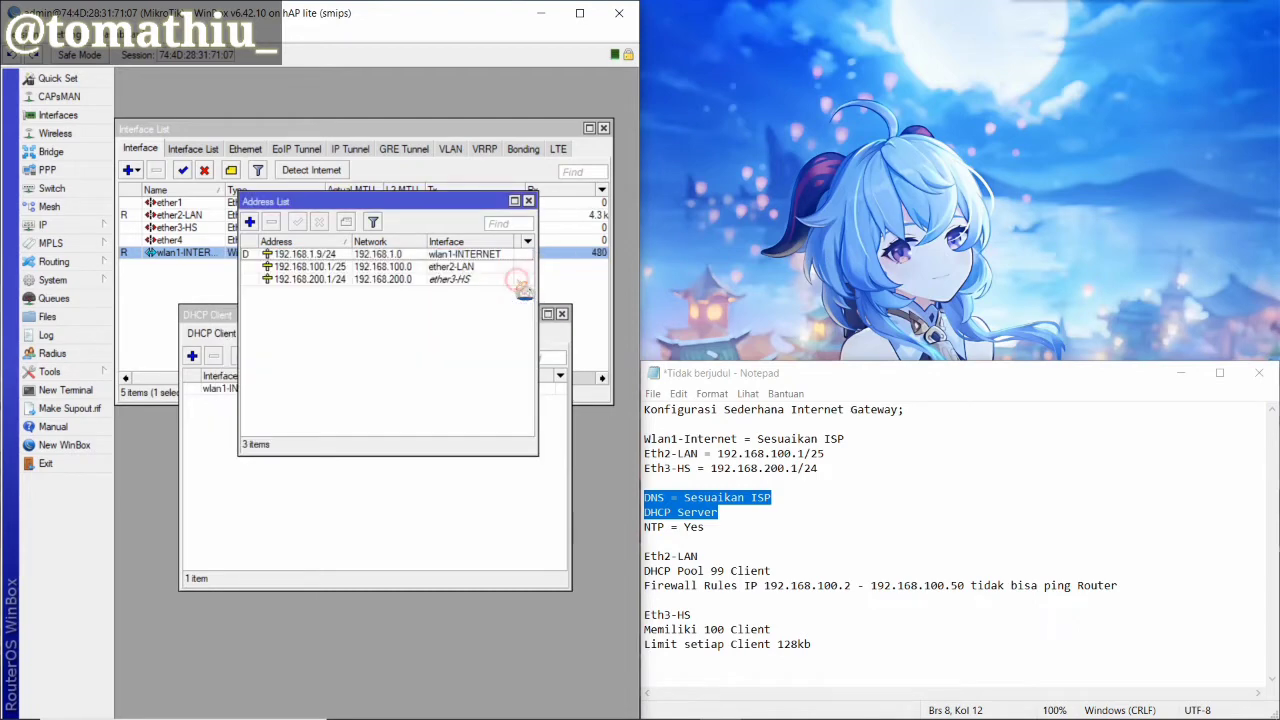
Run DHCP Setup on ether2-LAN, accepting the address space and gateway 192.168.100.1
{"action": "left_click", "coordinate": [55, 225]}
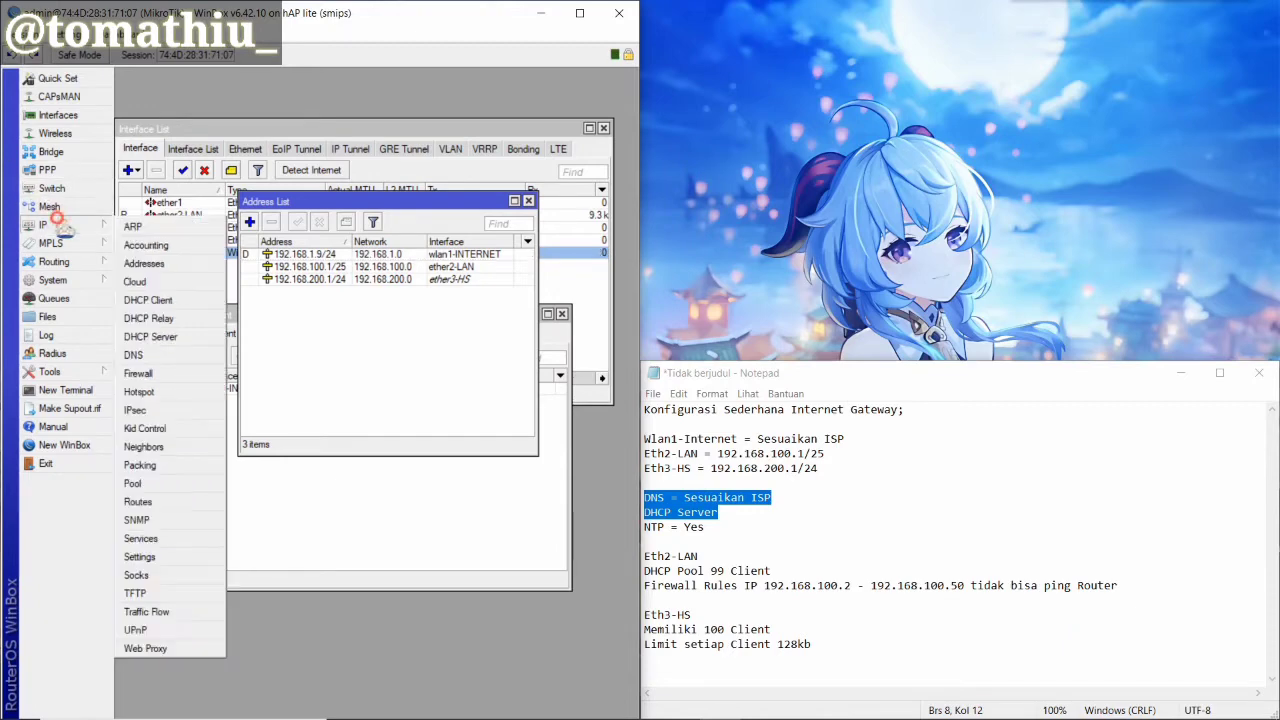
{"action": "left_click", "coordinate": [150, 336]}
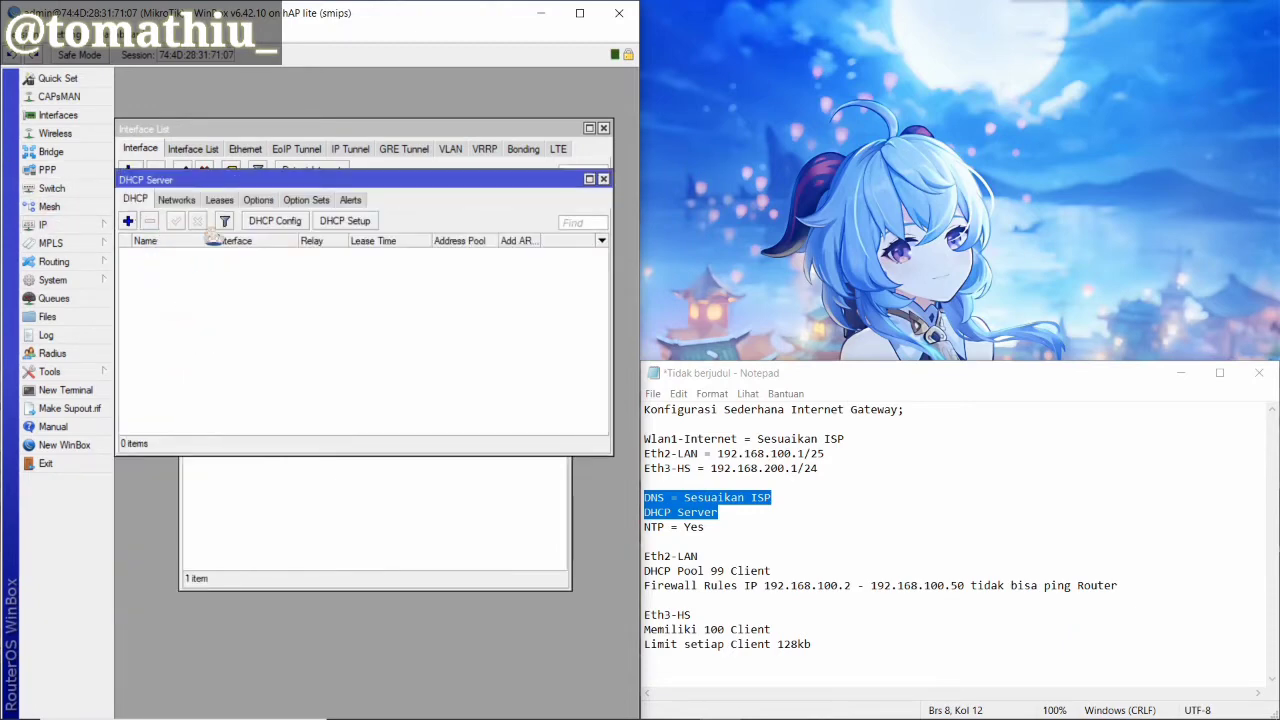
{"action": "left_click", "coordinate": [355, 222]}
{"action": "left_click", "coordinate": [429, 389]}
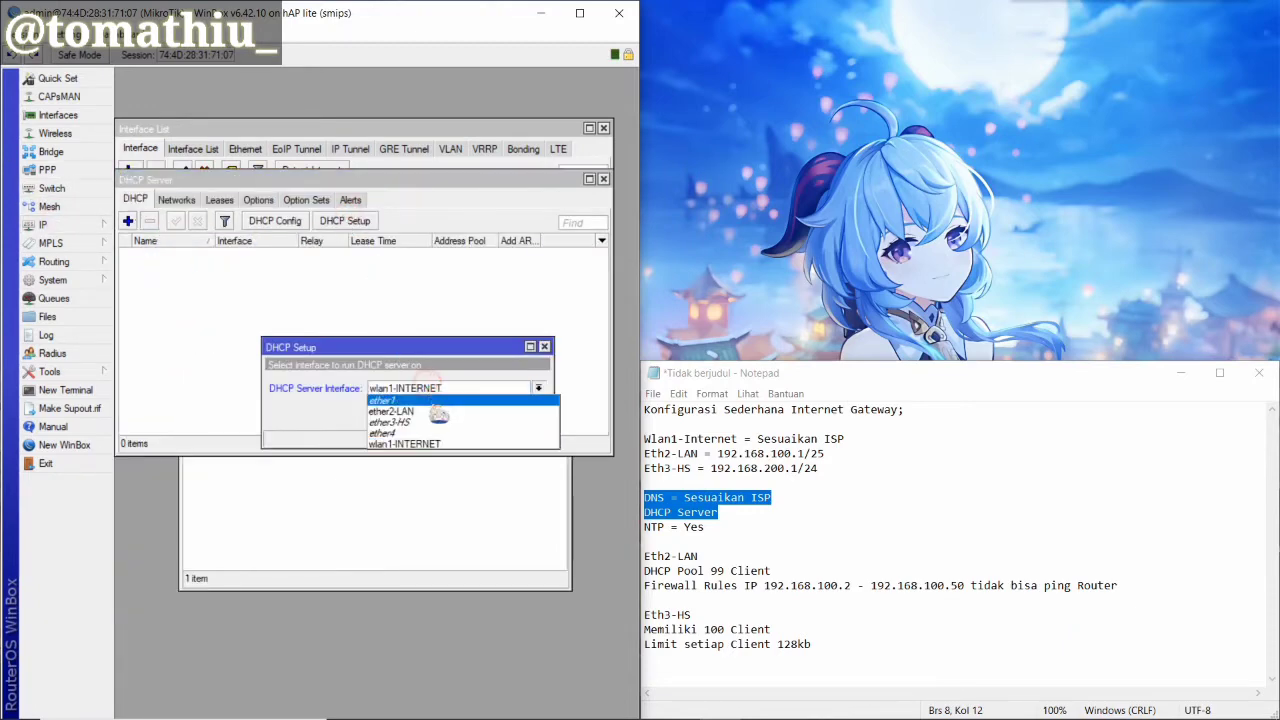
{"action": "left_click", "coordinate": [437, 412]}
{"action": "left_click", "coordinate": [460, 416]}
{"action": "left_click", "coordinate": [460, 416]}
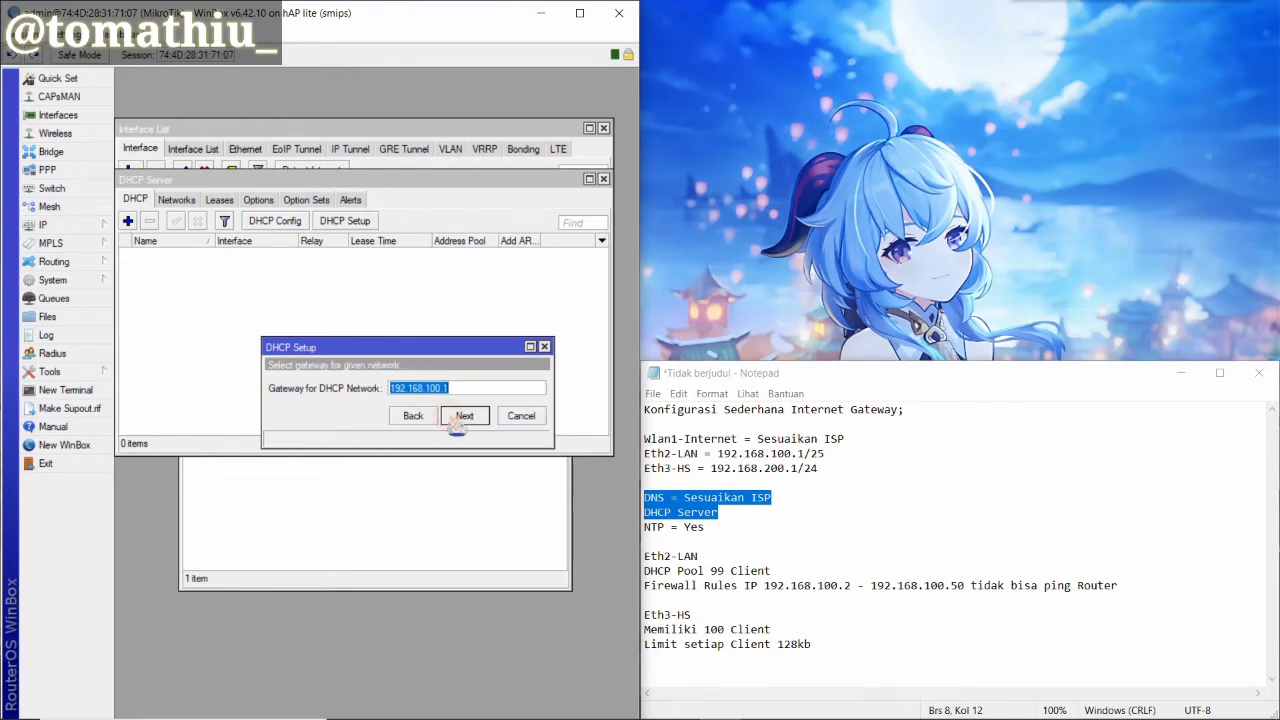
{"action": "left_click", "coordinate": [460, 416]}
Set the pool to 192.168.100.2-192.168.100.100, keep 00:10:00 leases, and finish setup
{"action": "left_click", "coordinate": [503, 388]}
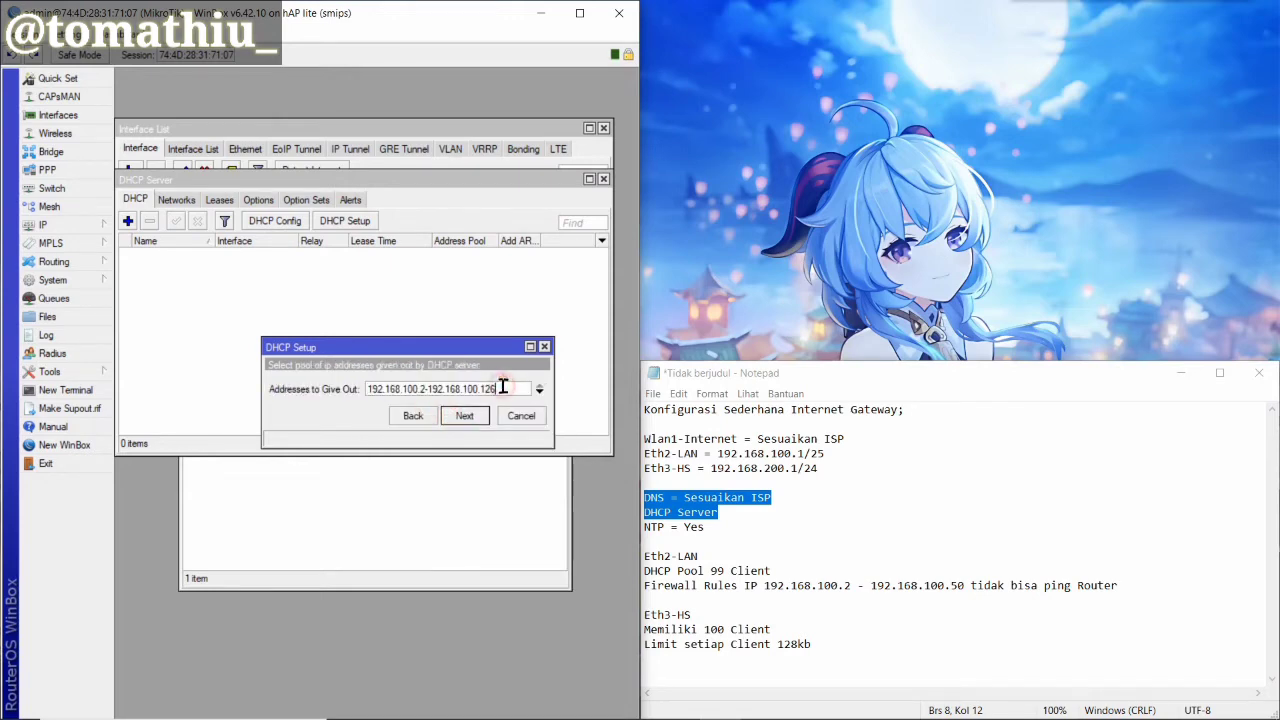
{"action": "double_click", "coordinate": [711, 572]}
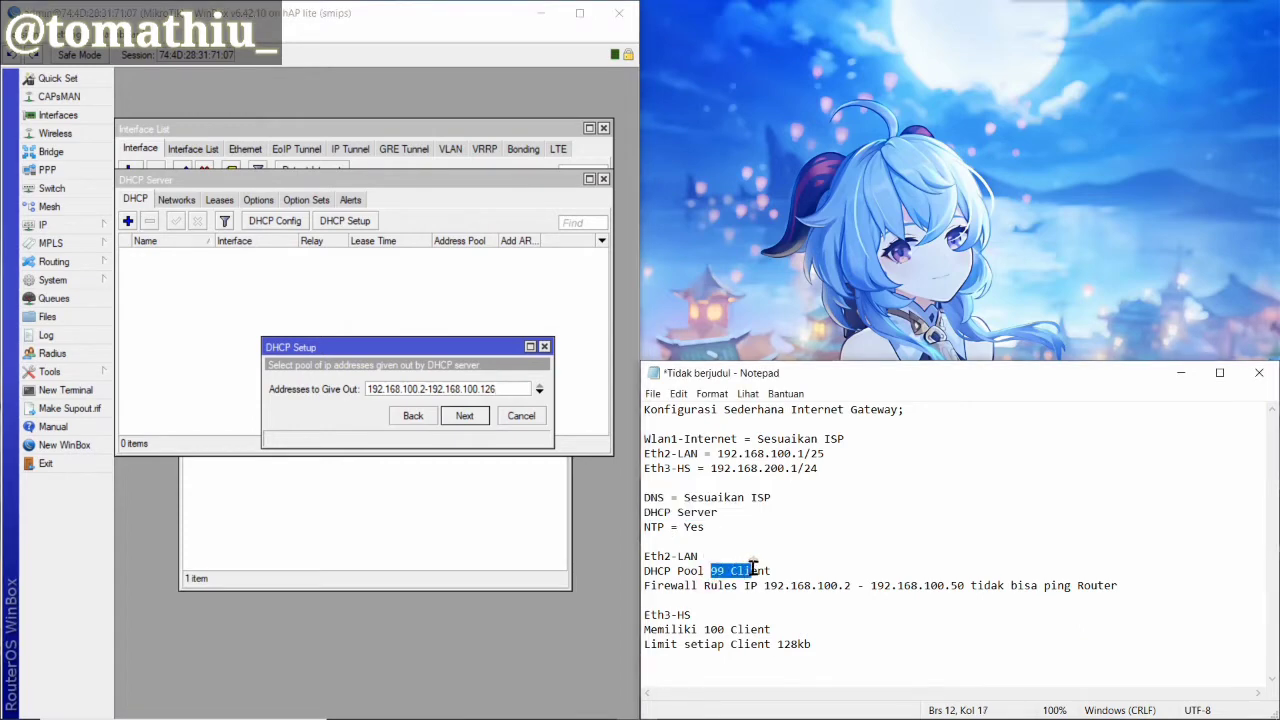
{"action": "left_click", "coordinate": [503, 390]}
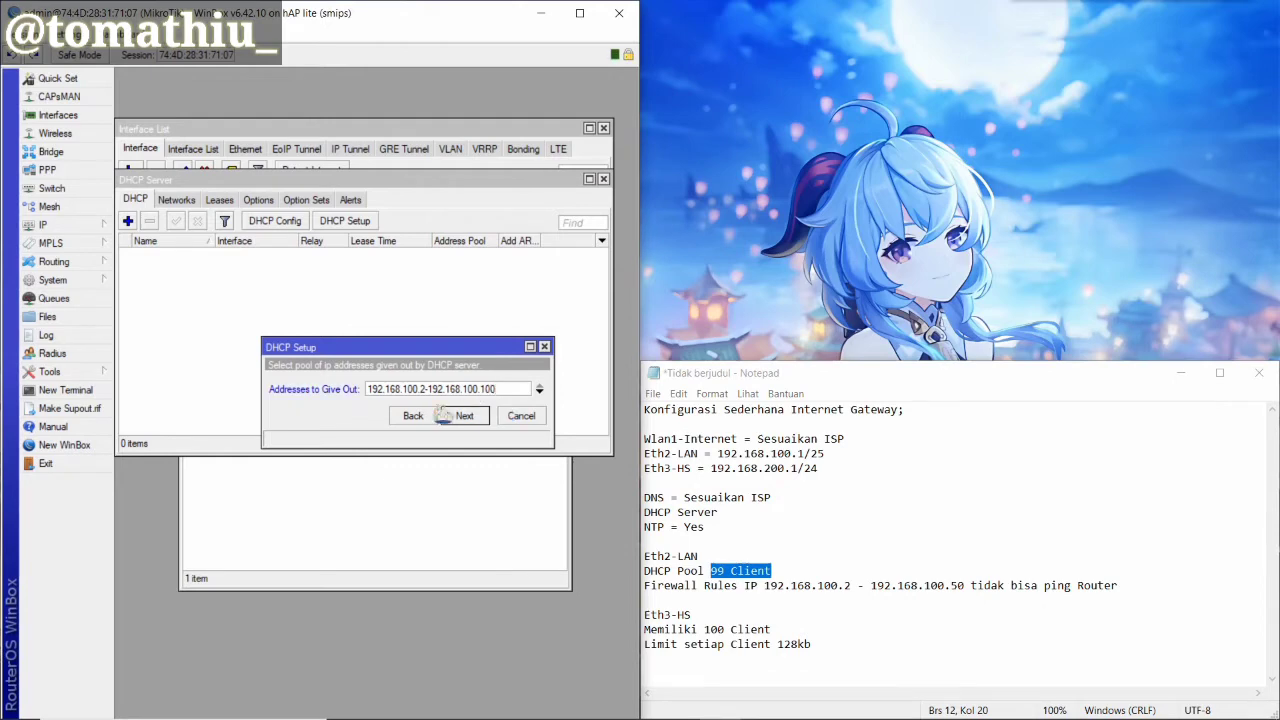
{"action": "left_click", "coordinate": [465, 416]}
{"action": "left_click", "coordinate": [465, 416]}
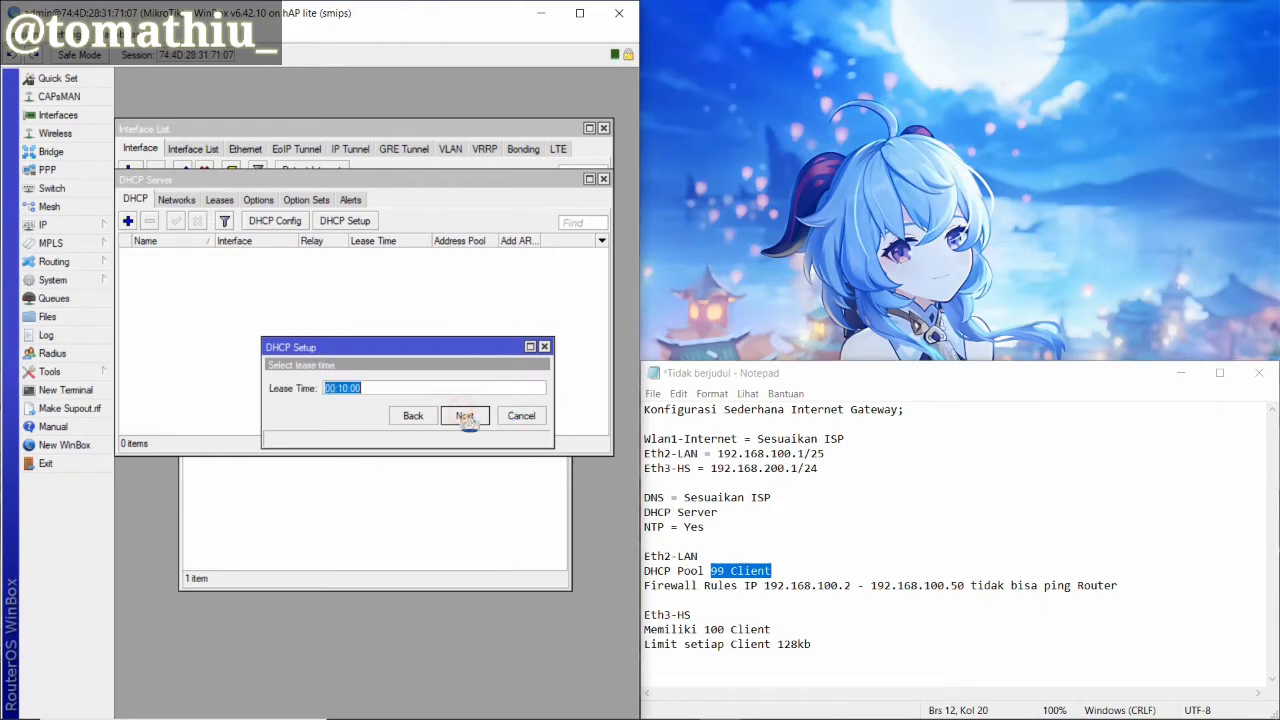
{"action": "left_click", "coordinate": [466, 418]}
{"action": "left_click", "coordinate": [370, 392]}
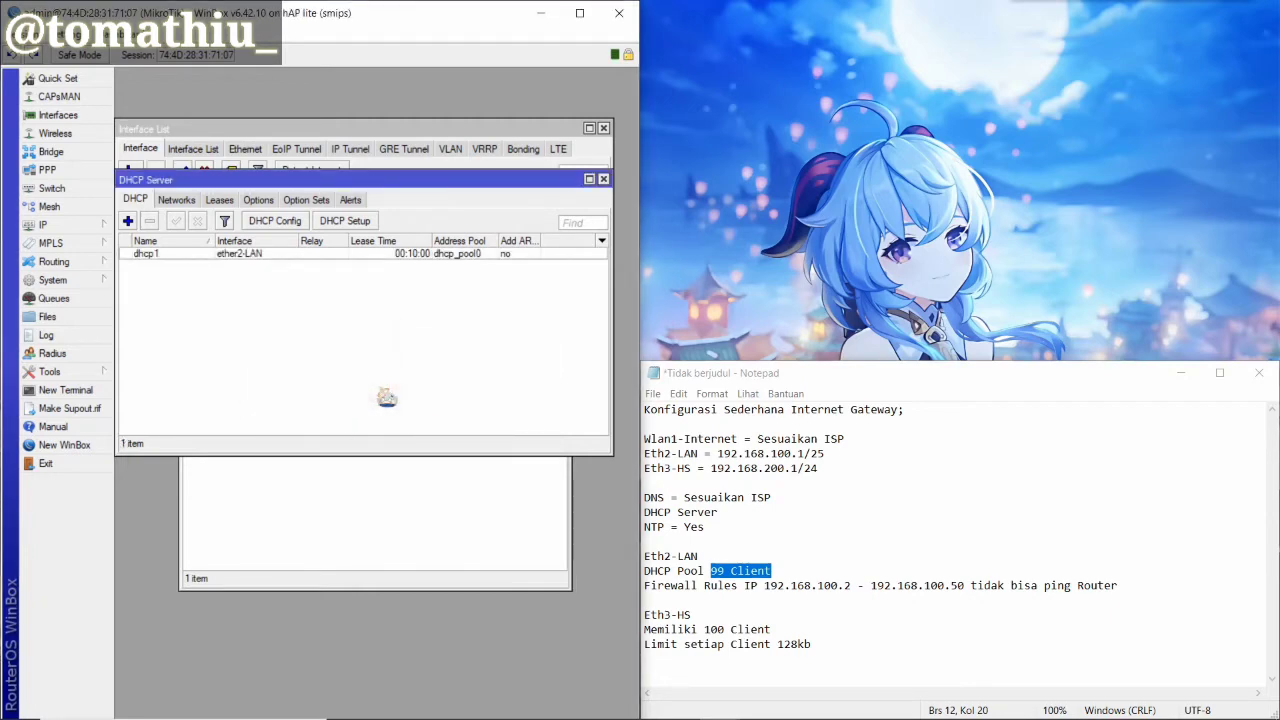
Run DHCP Setup on ether3-HS, accepting 192.168.200.0/24 and gateway 192.168.200.1
{"action": "left_click", "coordinate": [348, 224]}
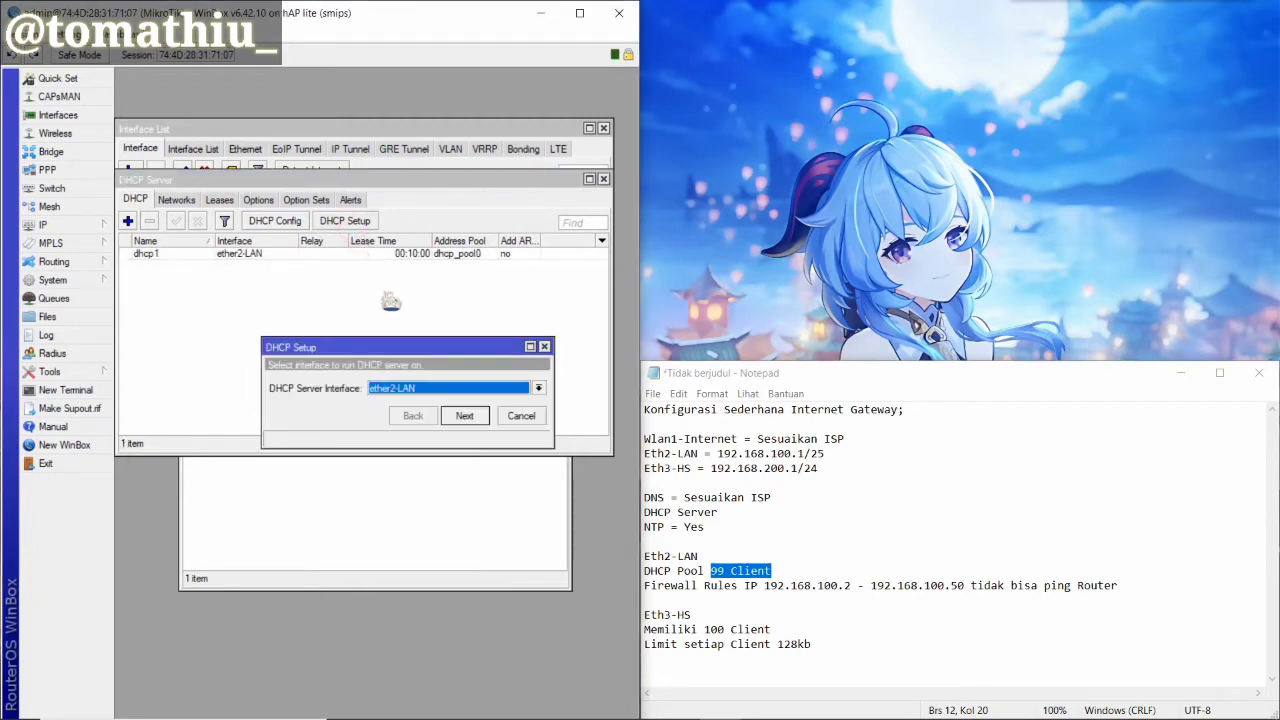
{"action": "left_click", "coordinate": [437, 392]}
{"action": "left_click", "coordinate": [428, 422]}
{"action": "left_click", "coordinate": [465, 416]}
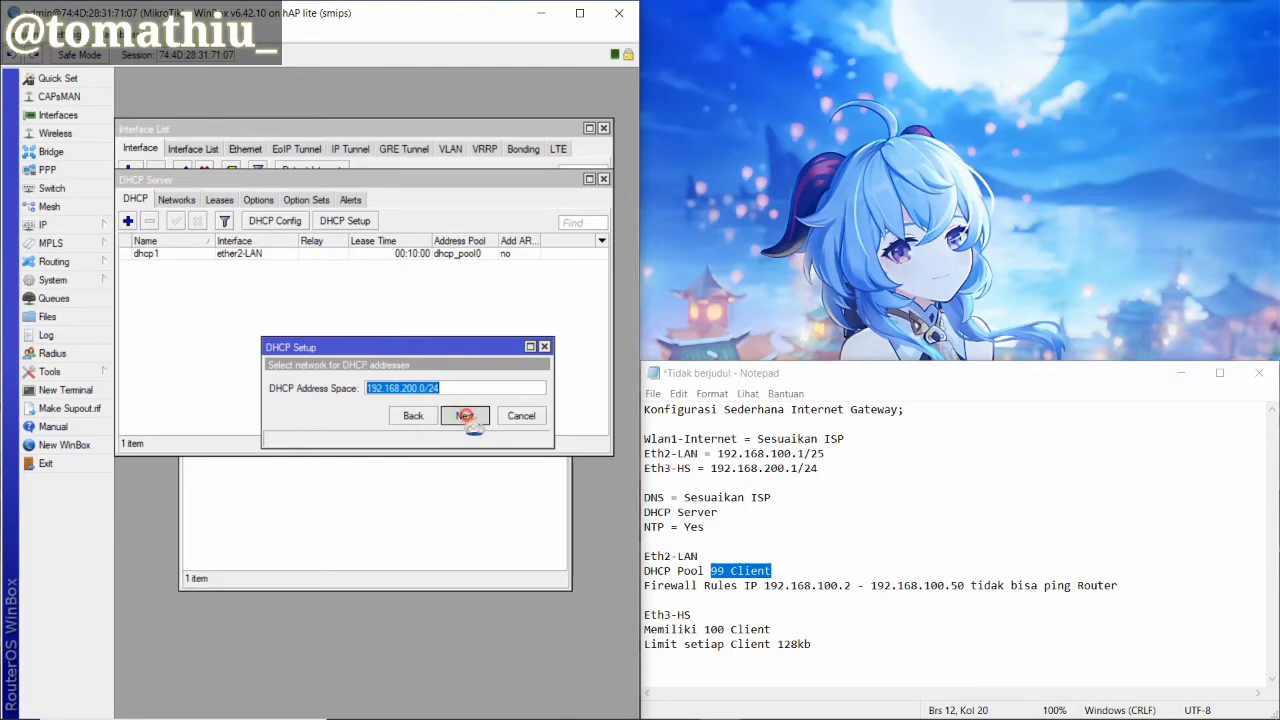
{"action": "left_click", "coordinate": [465, 416]}
{"action": "left_click", "coordinate": [465, 416]}
Set the pool to 192.168.200.2-192.168.200.101 with 00:10:00 leases and finish setup
{"action": "left_click", "coordinate": [490, 389]}
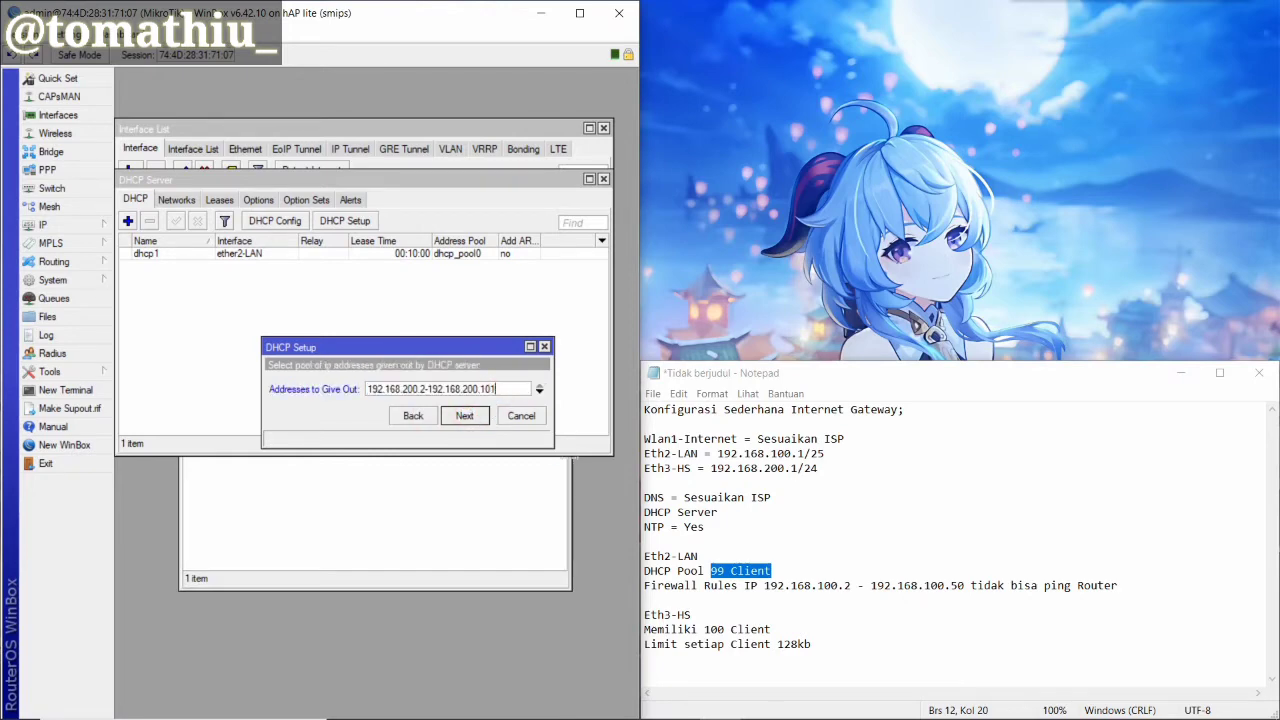
{"action": "left_click_drag", "start_coordinate": [706, 630], "coordinate": [772, 630]}
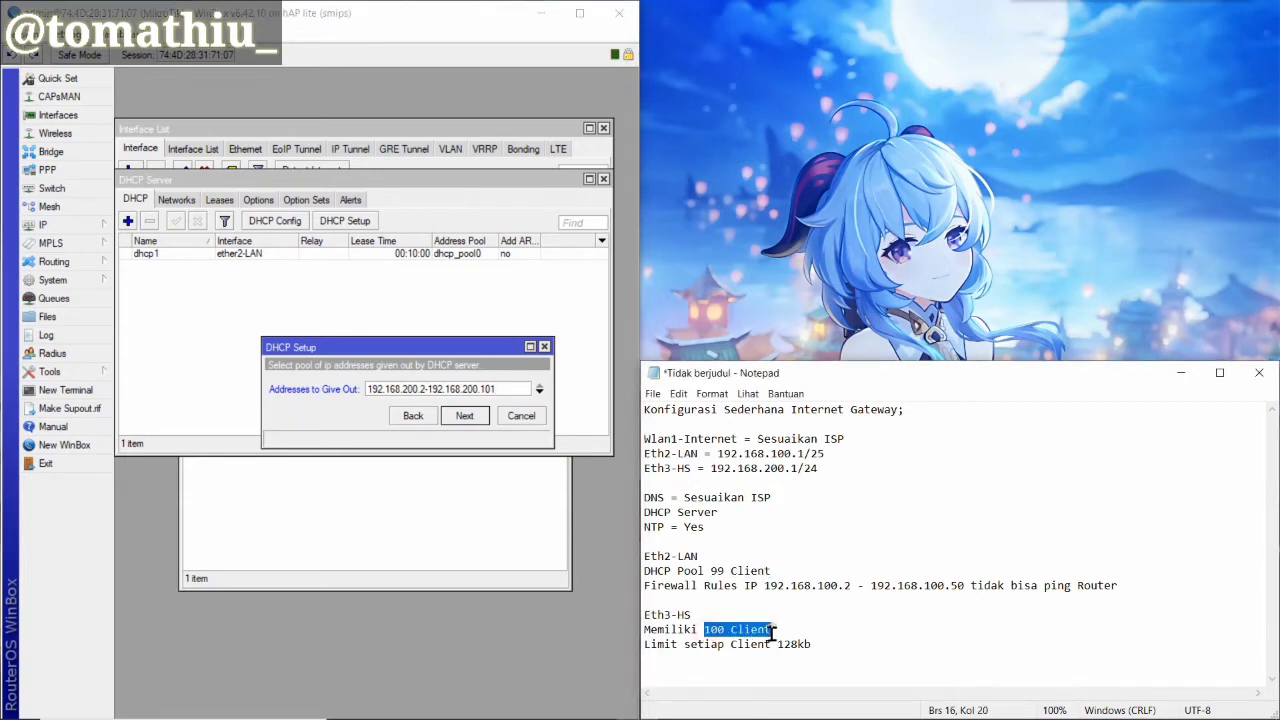
{"action": "left_click", "coordinate": [466, 417]}
{"action": "left_click", "coordinate": [466, 417]}
{"action": "left_click", "coordinate": [466, 417]}
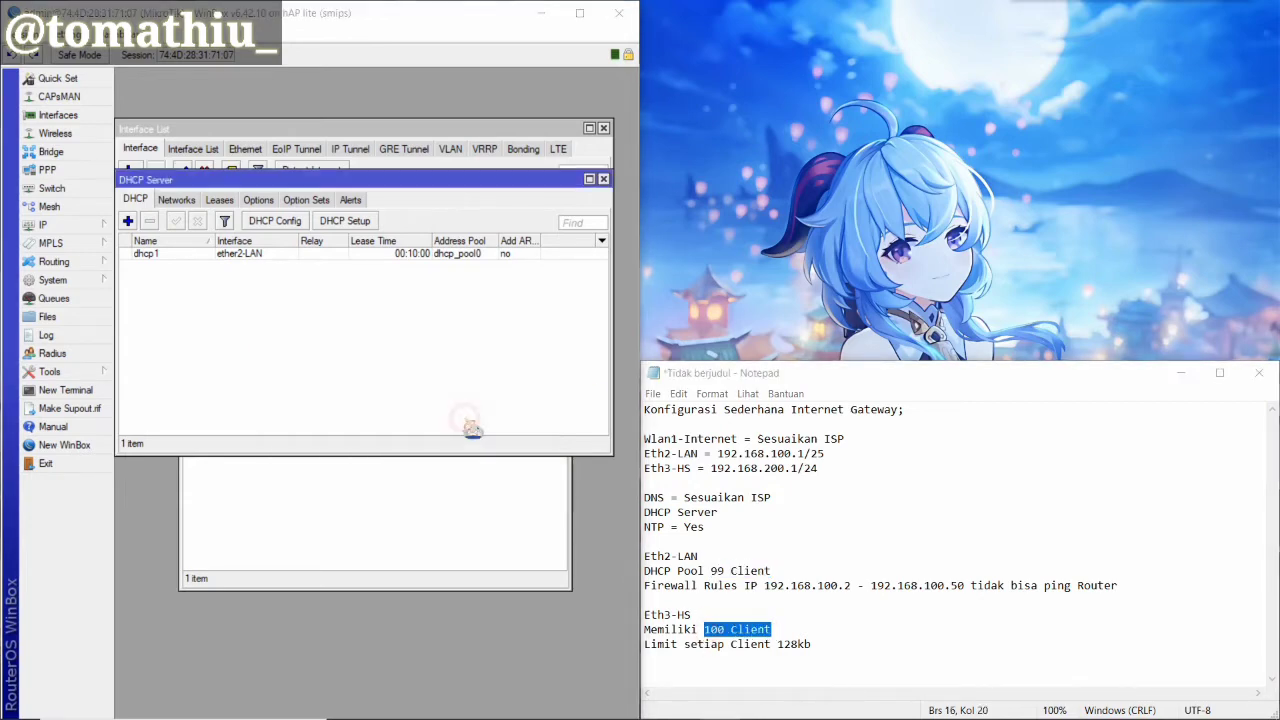
{"action": "left_click", "coordinate": [378, 396]}
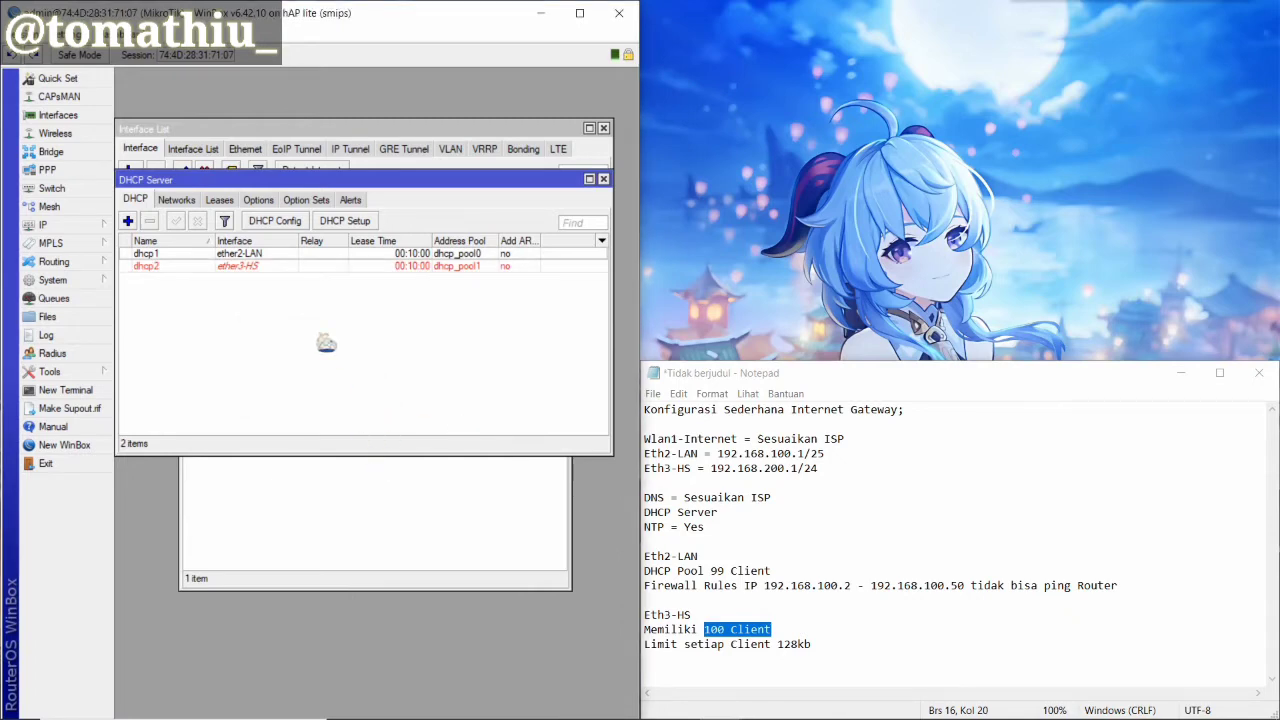
{"action": "left_click", "coordinate": [659, 528]}
Open Network Connections and review the Ethernet adapter's status details
{"action": "left_click_drag", "start_coordinate": [646, 528], "coordinate": [708, 528]}
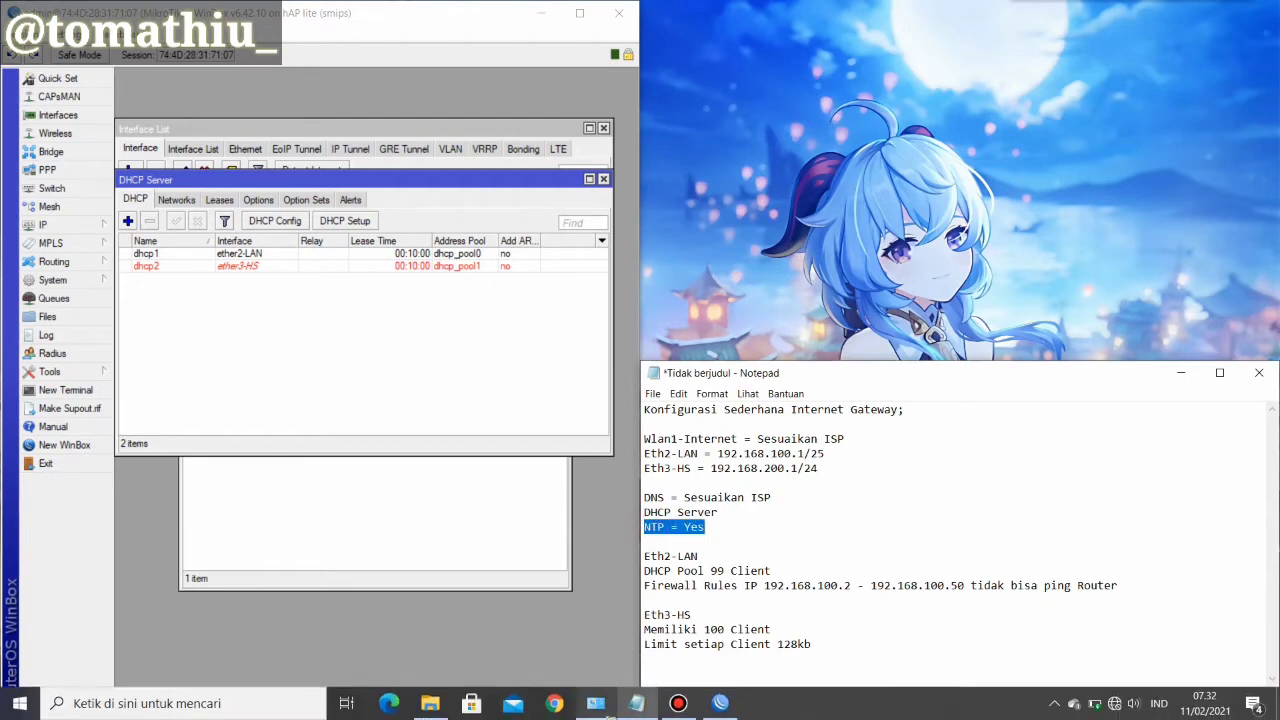
{"action": "left_click", "coordinate": [595, 703]}
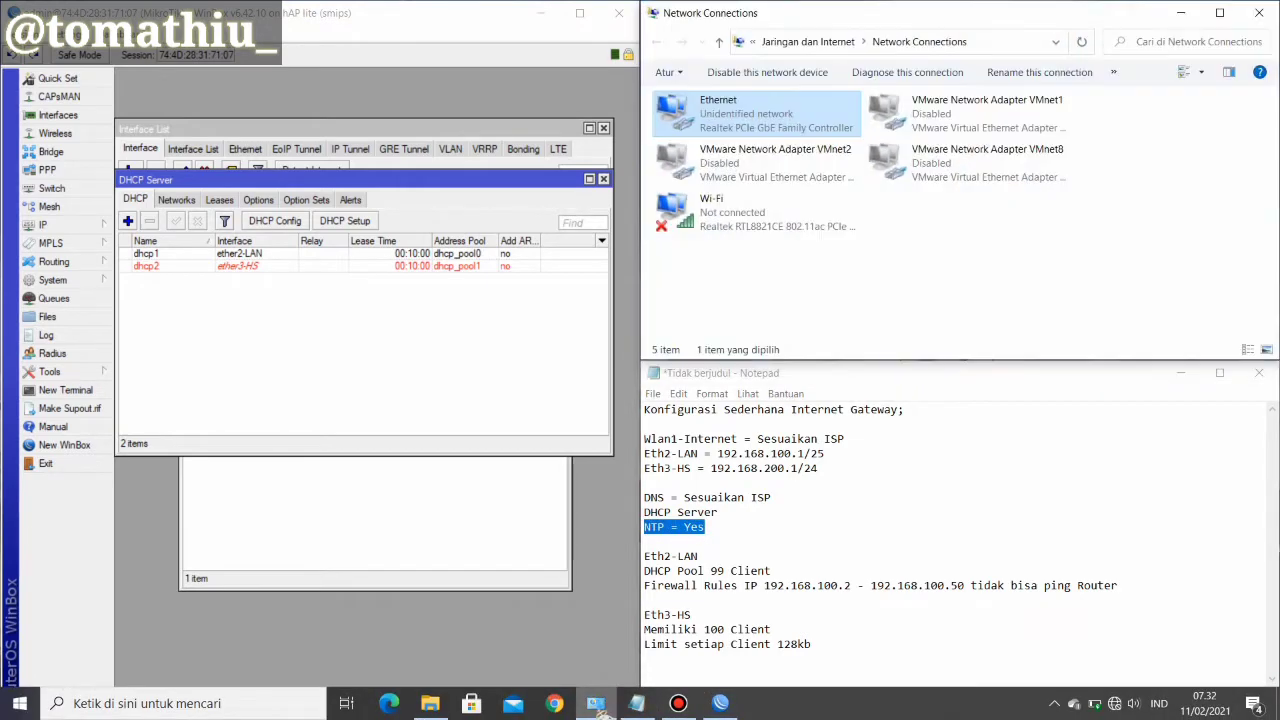
{"action": "right_click", "coordinate": [765, 125]}
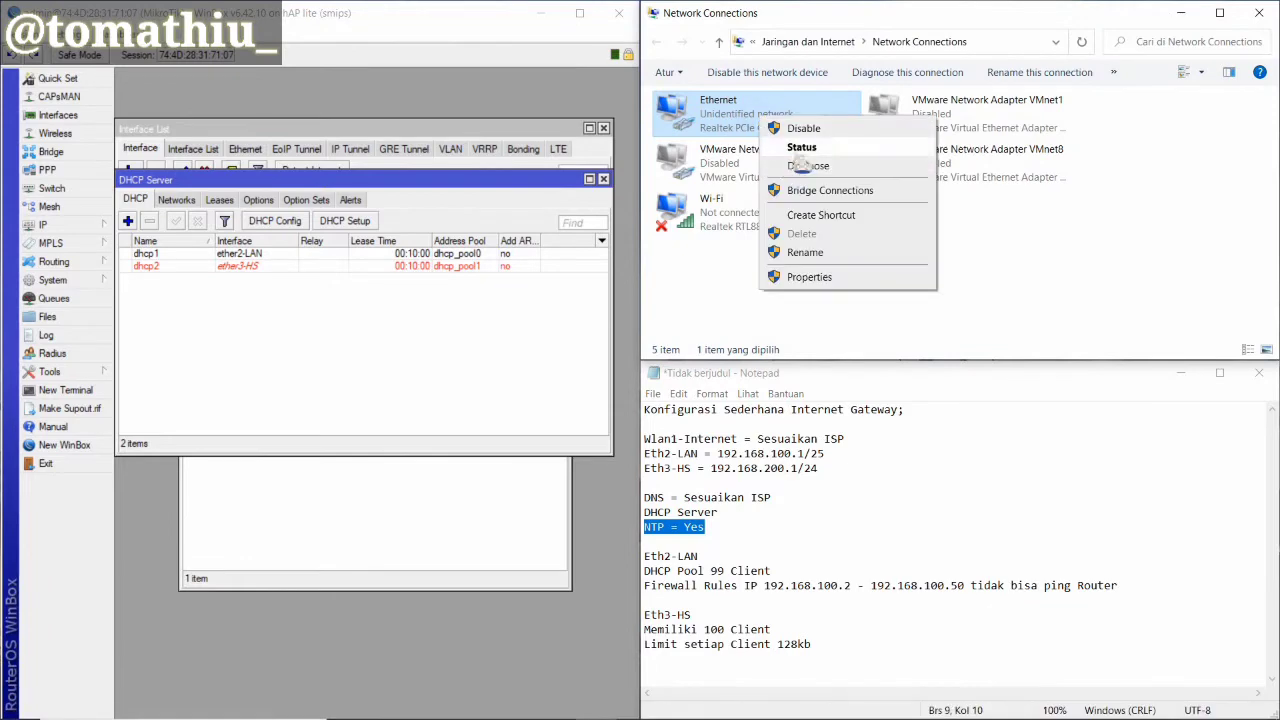
{"action": "left_click", "coordinate": [794, 151]}
{"action": "left_click", "coordinate": [556, 342]}
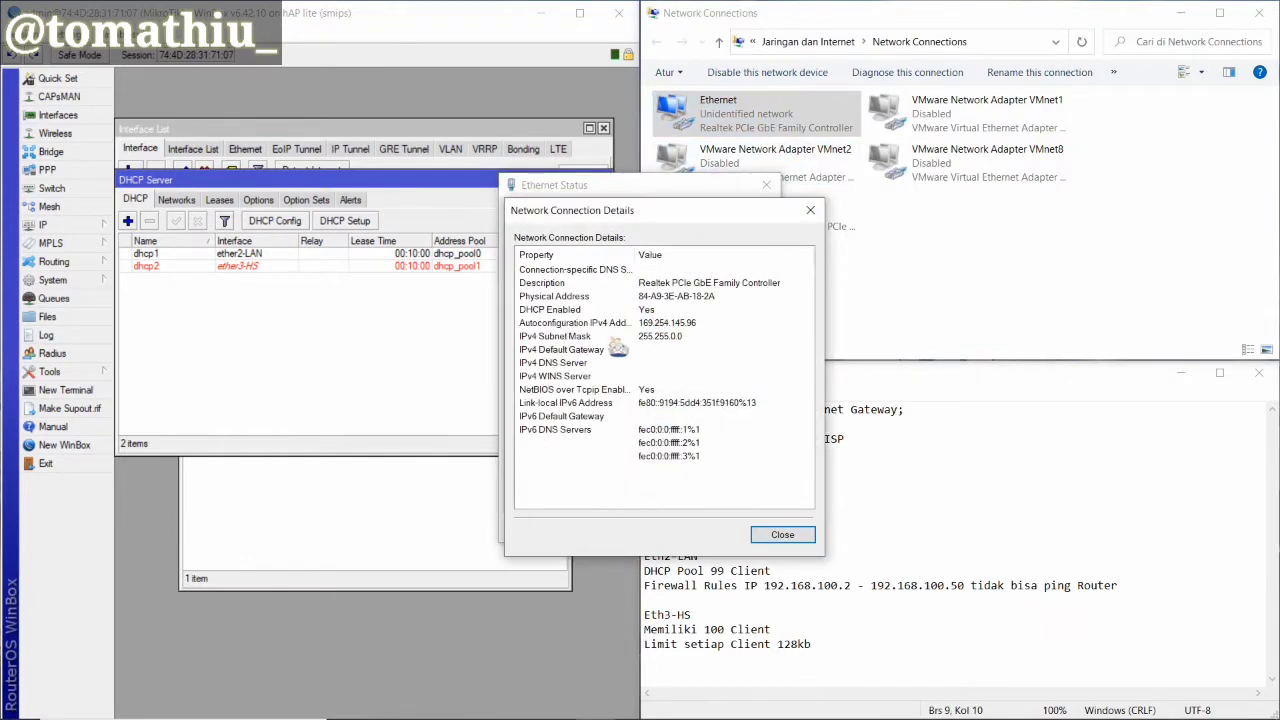
{"action": "left_click", "coordinate": [810, 210]}
Confirm Ethernet's IPv4 obtains addresses automatically, then disable and re-enable the adapter
{"action": "left_click", "coordinate": [553, 487]}
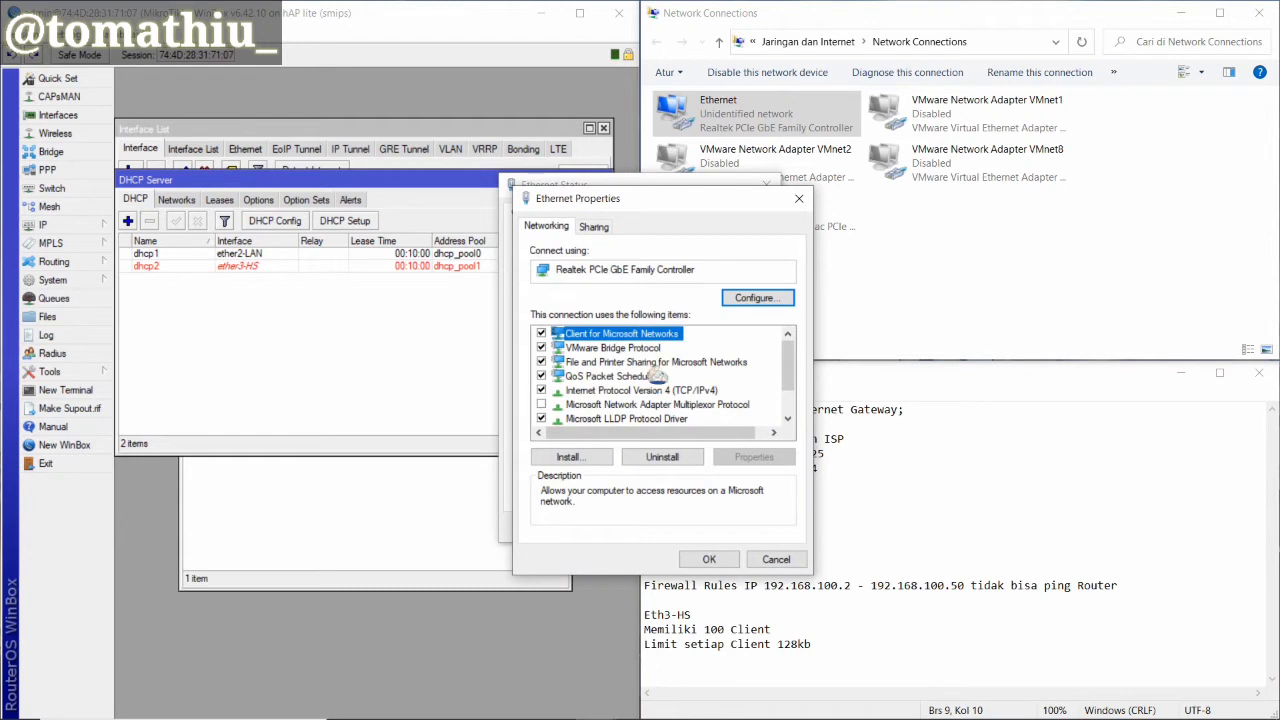
{"action": "left_click", "coordinate": [676, 392]}
{"action": "double_click", "coordinate": [676, 391]}
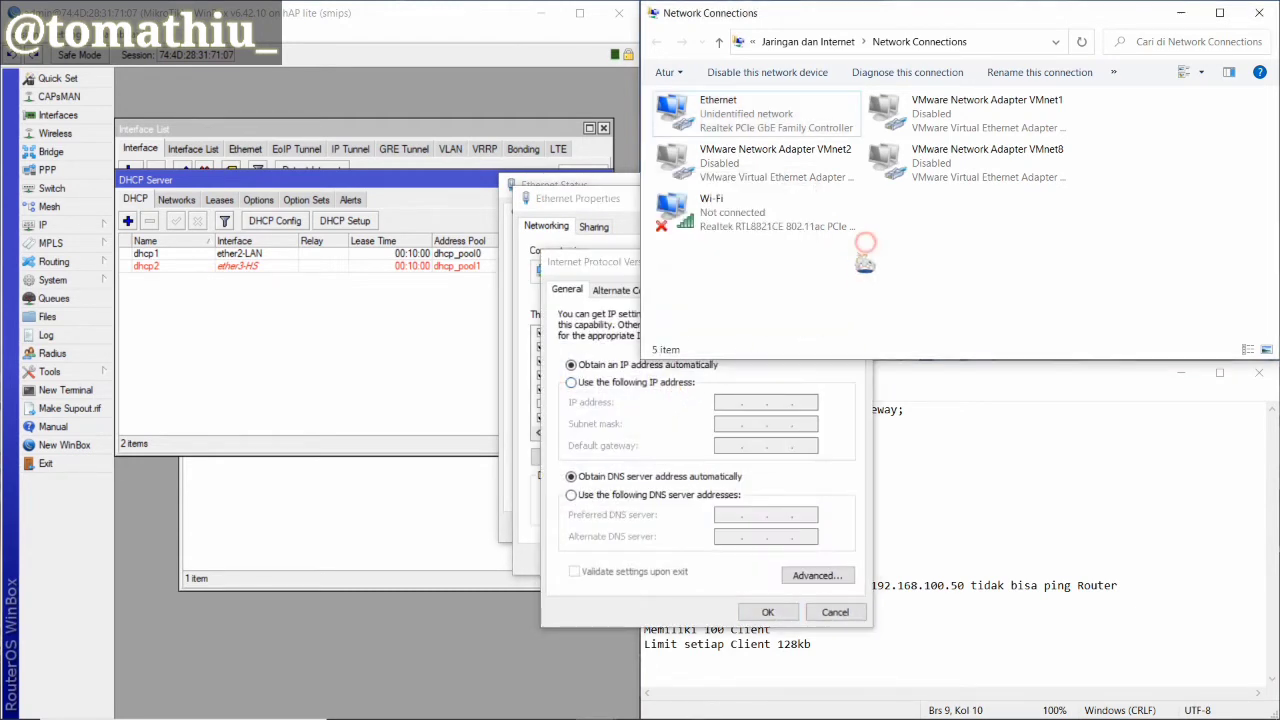
{"action": "left_click", "coordinate": [858, 261]}
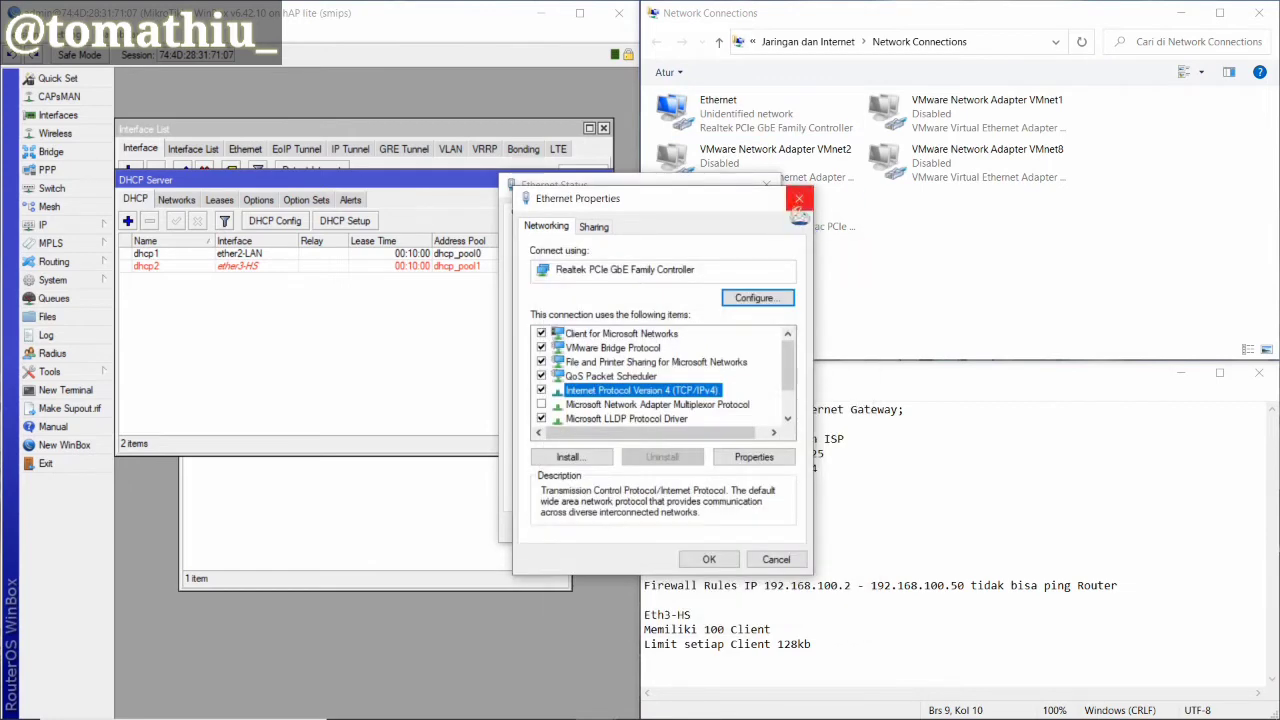
{"action": "left_click", "coordinate": [800, 197]}
{"action": "left_click", "coordinate": [615, 490]}
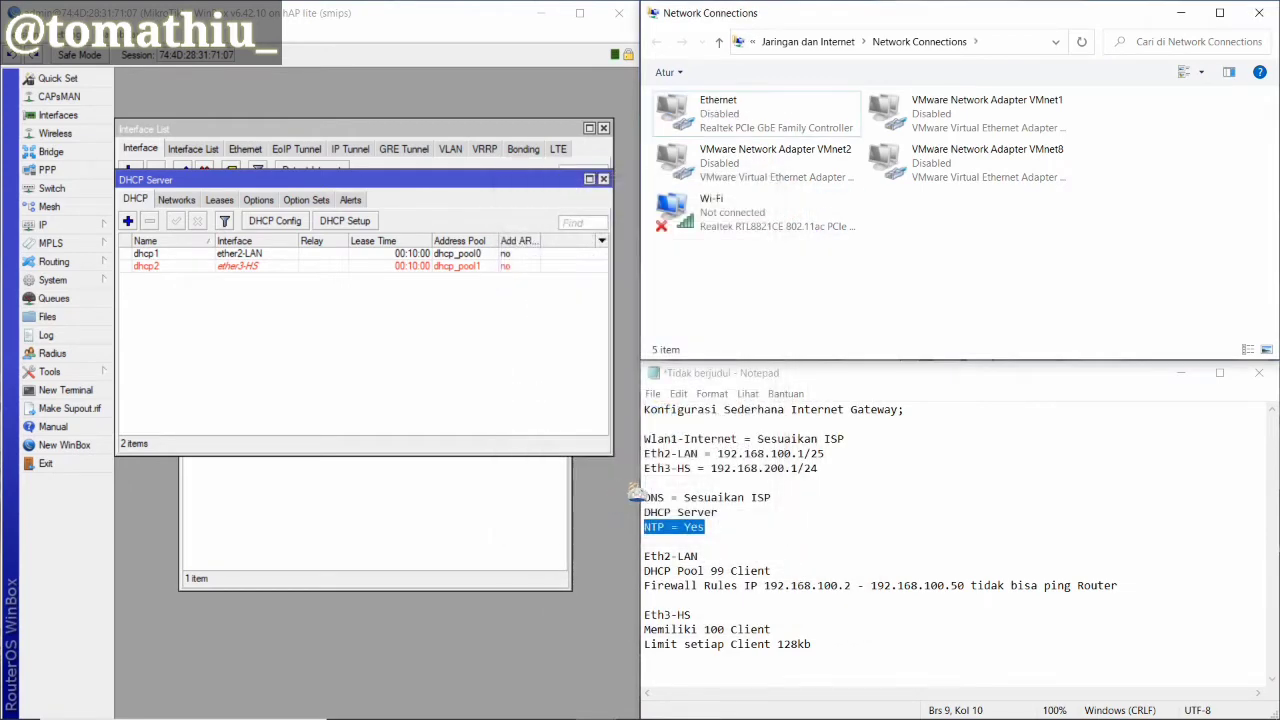
{"action": "right_click", "coordinate": [759, 113]}
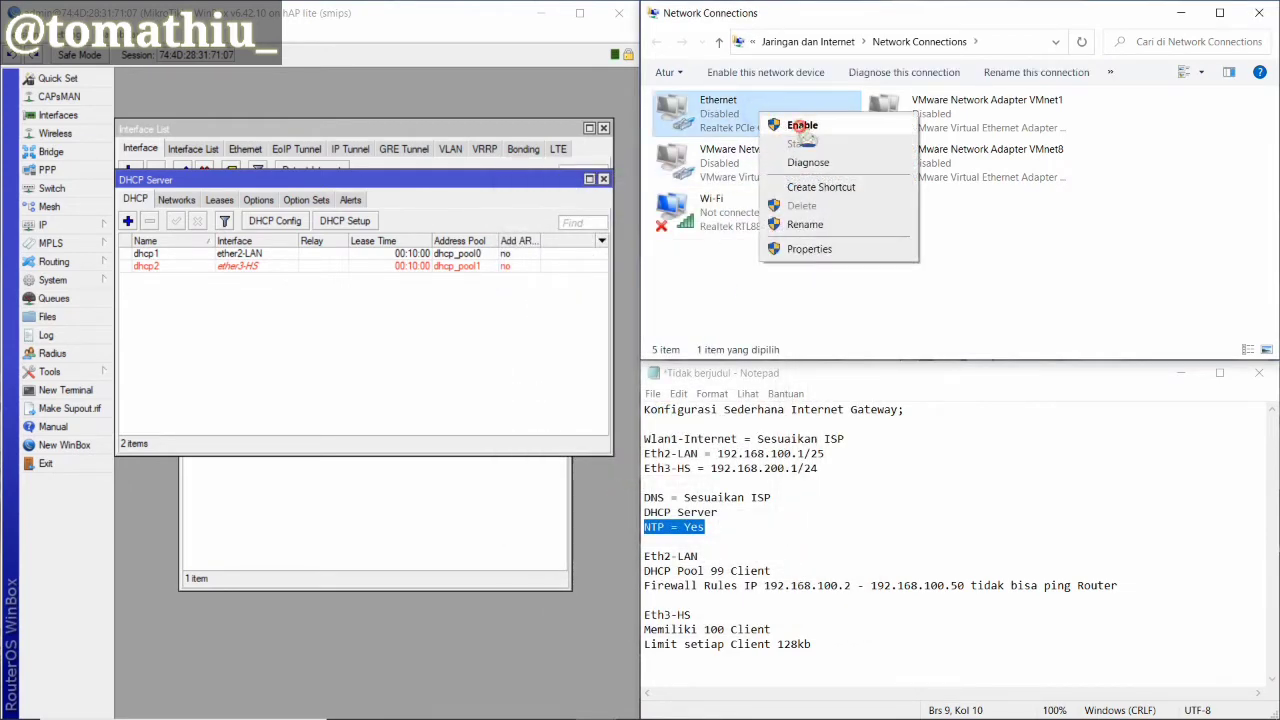
{"action": "left_click", "coordinate": [801, 127]}
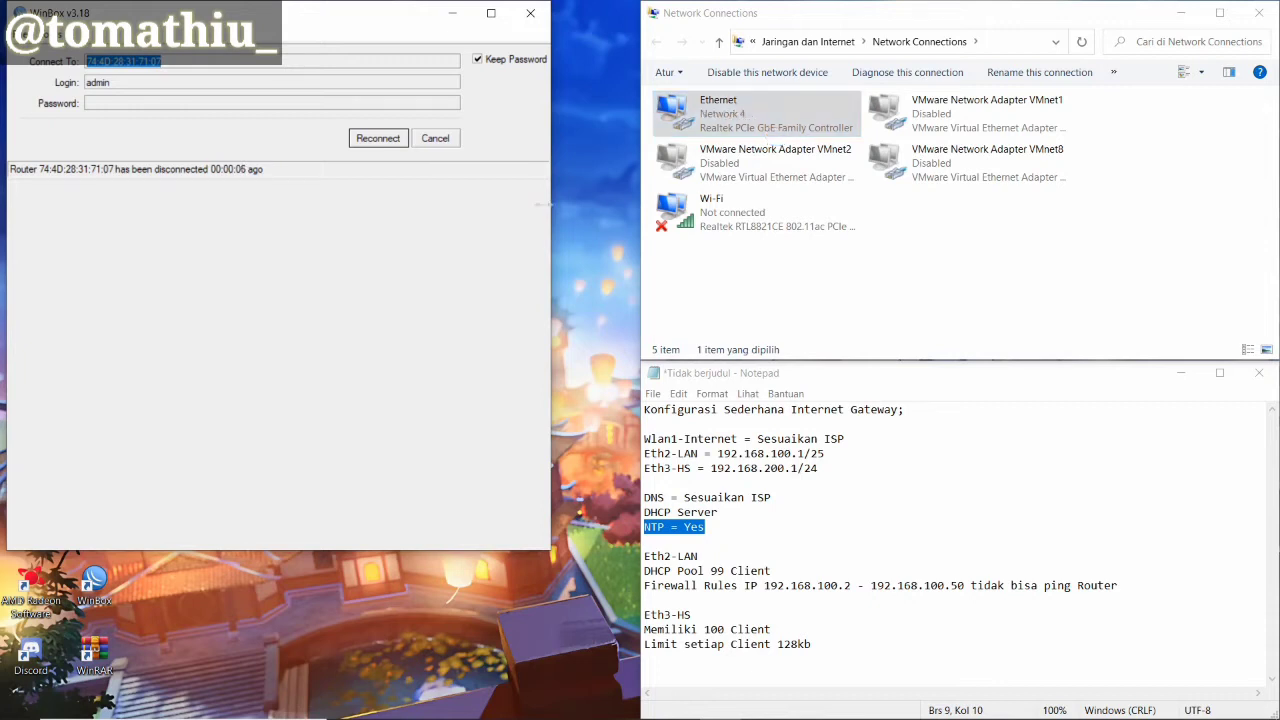
Reconnect WinBox and confirm Ethernet leased 192.168.100.100 from the router at 192.168.100.1
{"action": "left_click", "coordinate": [390, 139]}
{"action": "right_click", "coordinate": [760, 108]}
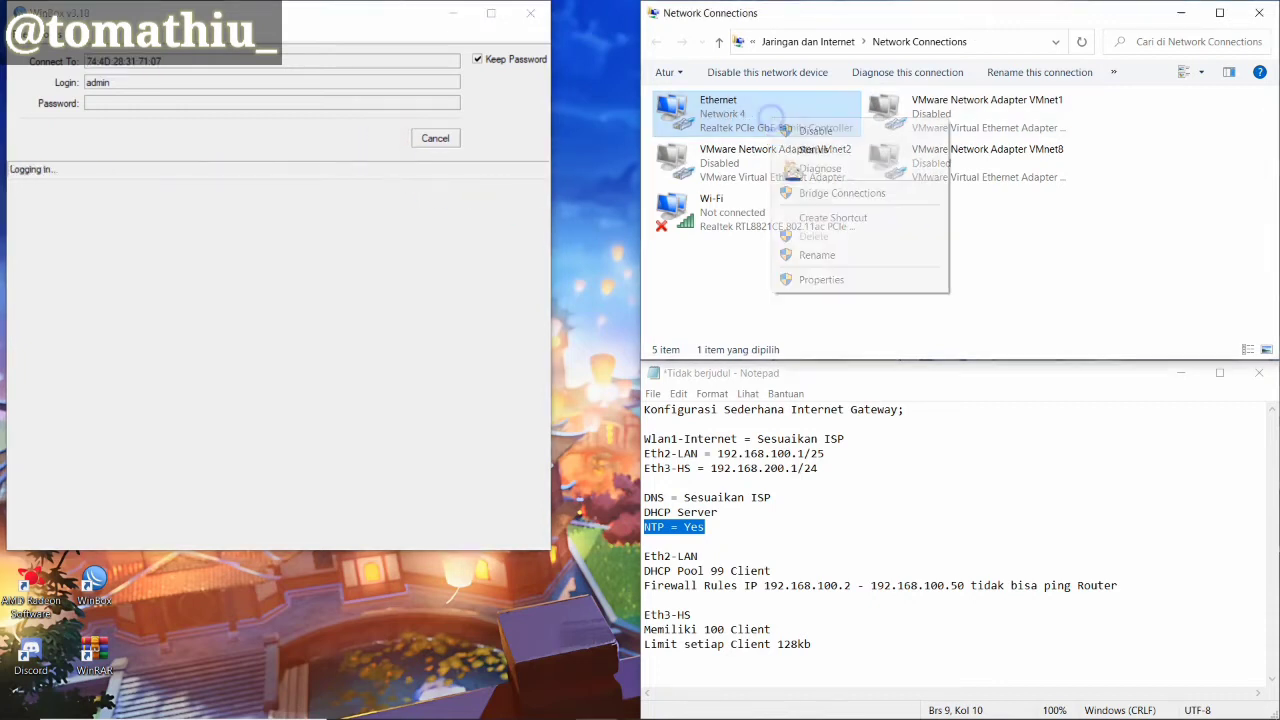
{"action": "left_click", "coordinate": [812, 149]}
{"action": "left_click", "coordinate": [556, 342]}
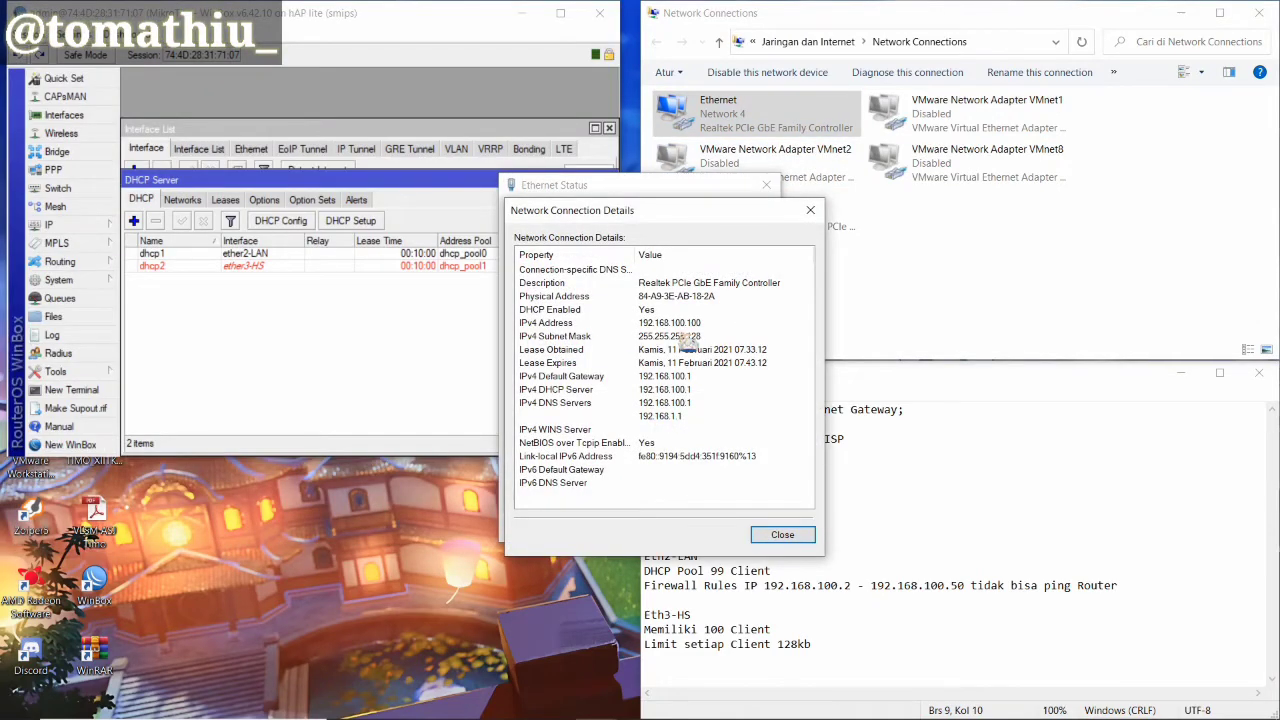
{"action": "left_click", "coordinate": [810, 210]}
{"action": "left_click", "coordinate": [761, 184]}
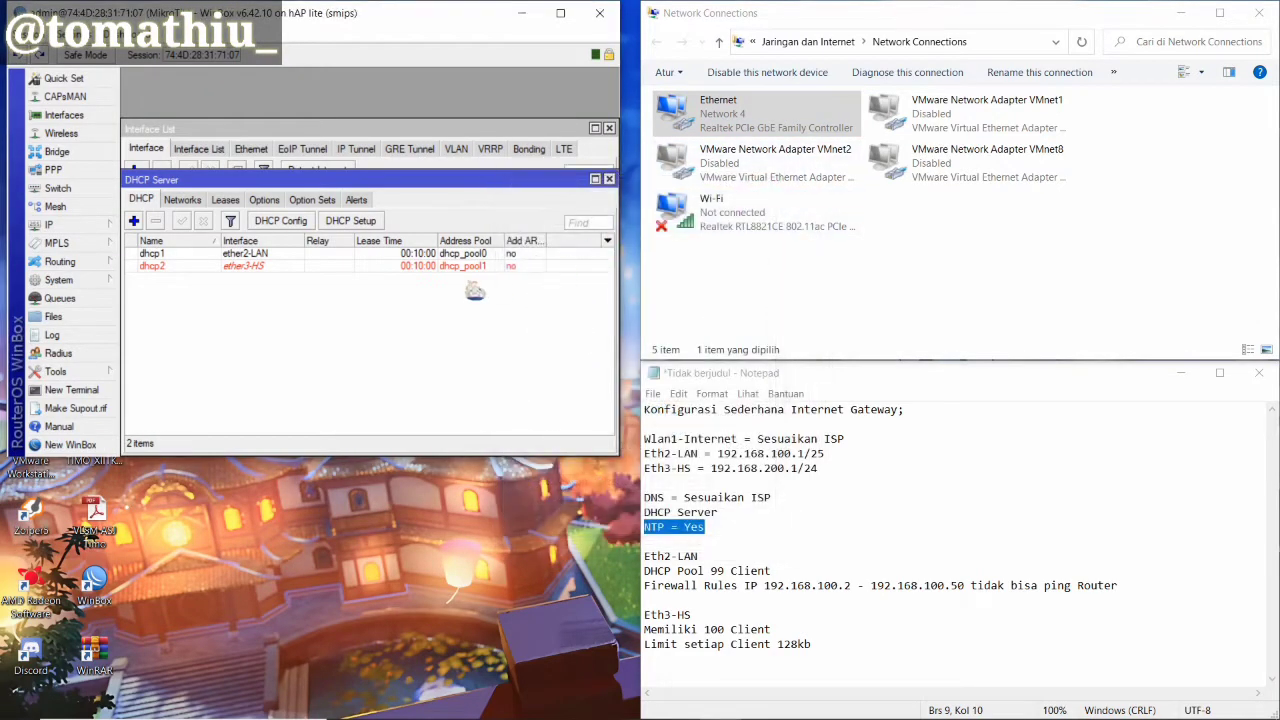
Snap the WinBox window to the left half of the screen
{"action": "left_click", "coordinate": [325, 12]}
{"action": "key", "text": "super+Left"}
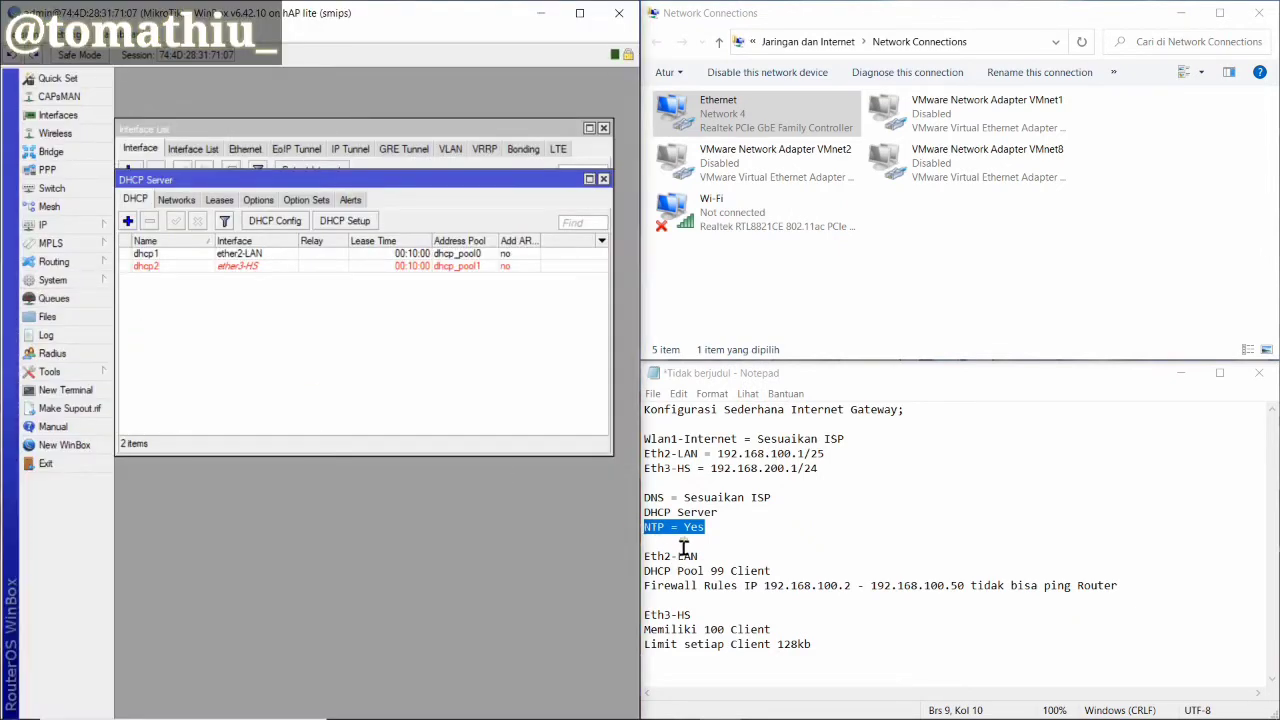
{"action": "left_click", "coordinate": [80, 282]}
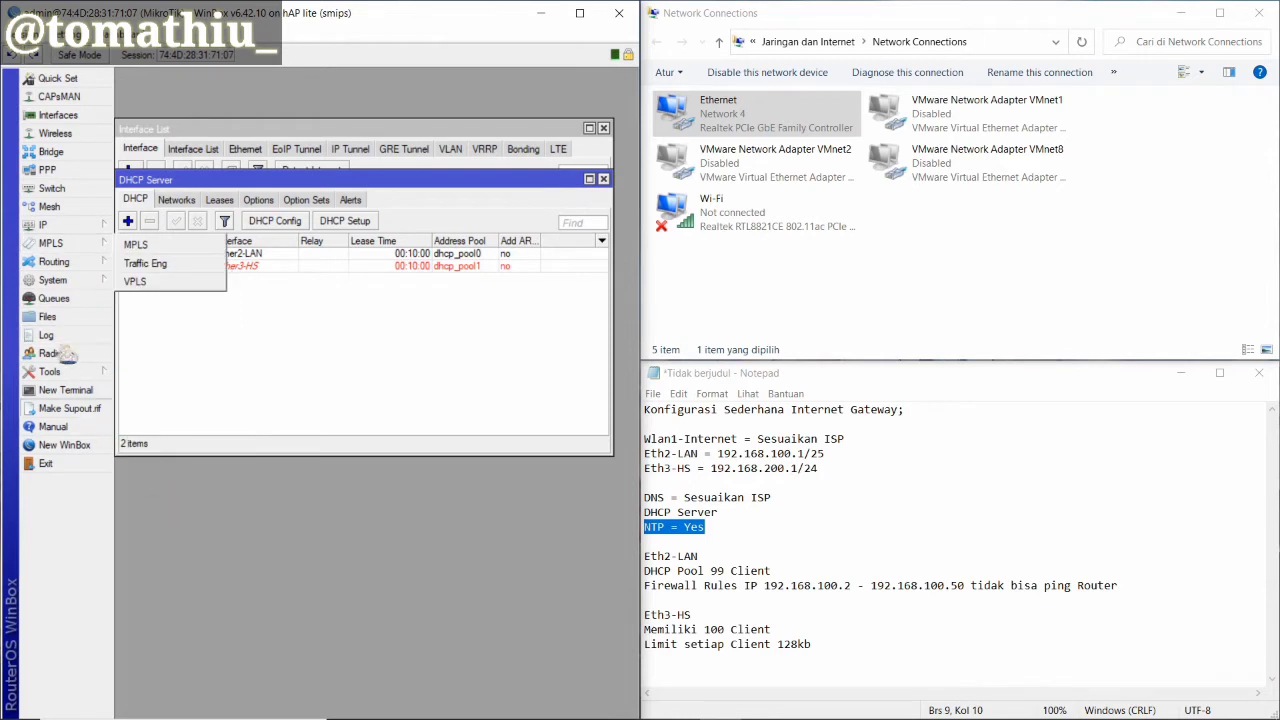
Enable the SNTP client with pool.ntp.org as both primary and secondary servers
{"action": "left_click", "coordinate": [188, 596]}
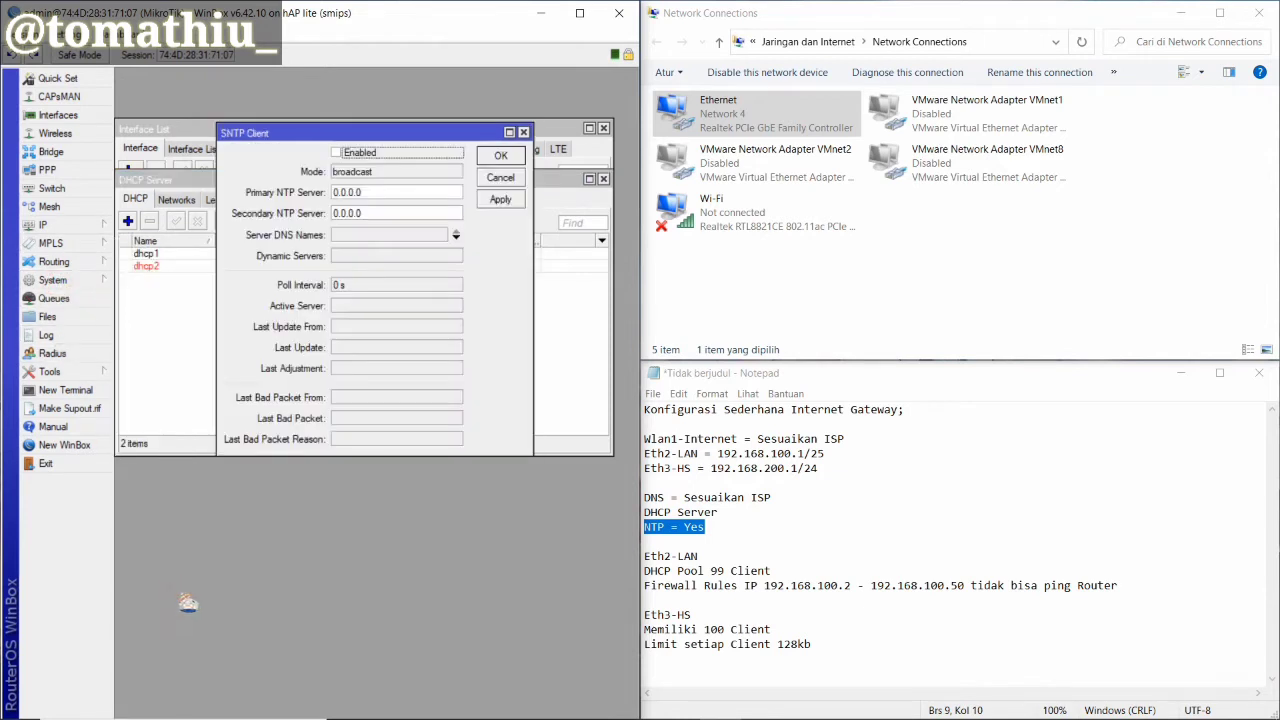
{"action": "left_click", "coordinate": [340, 155]}
{"action": "double_click", "coordinate": [366, 191]}
{"action": "type", "text": "pool.ntp.org"}
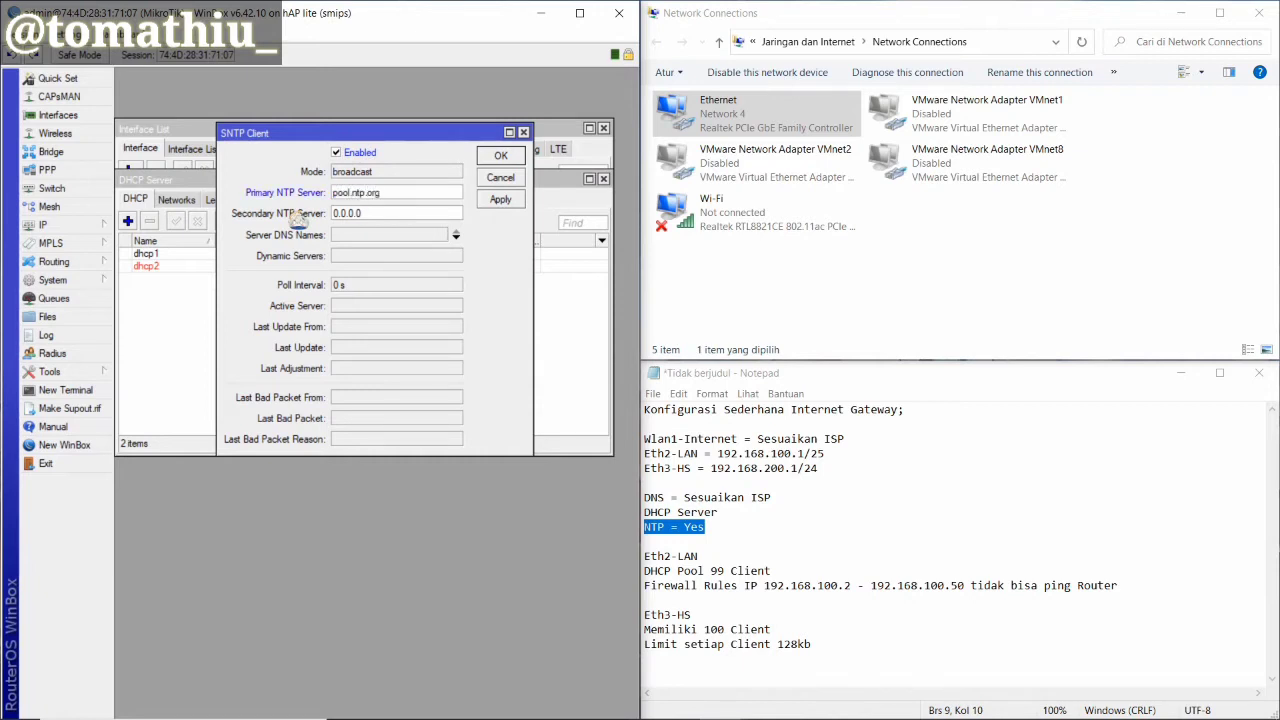
{"action": "key", "text": "Tab"}
{"action": "type", "text": "p"}
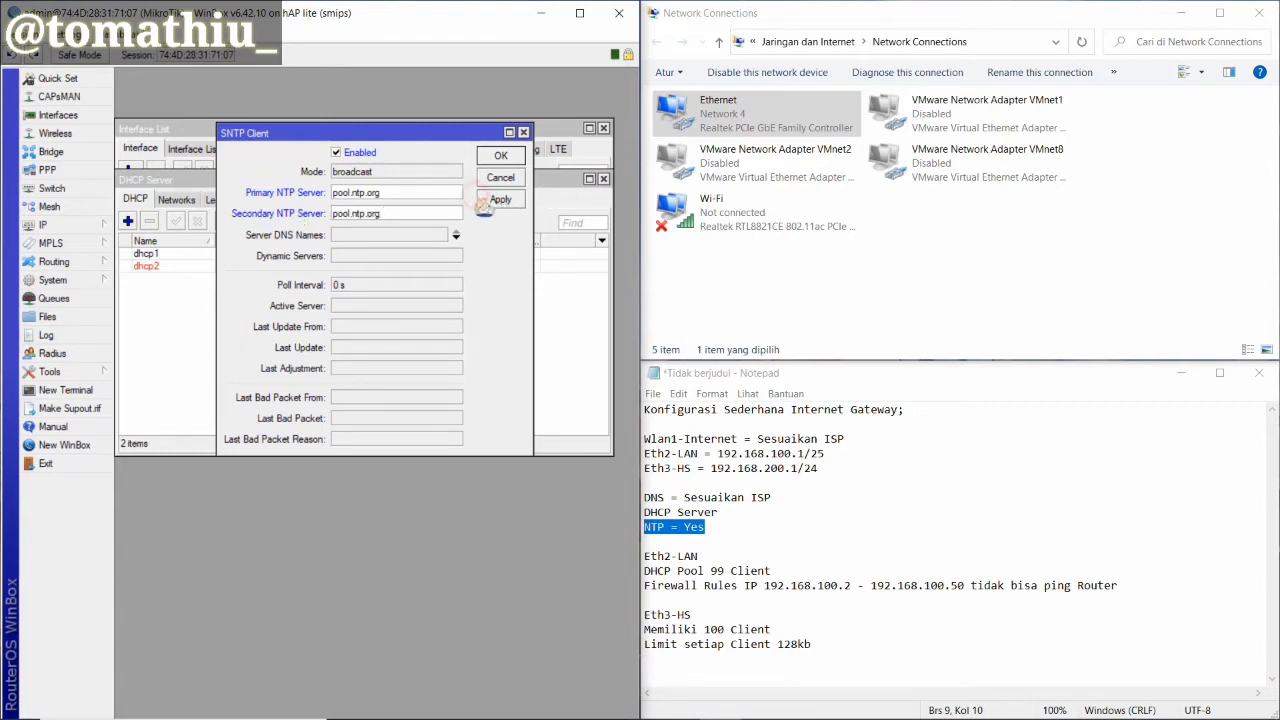
{"action": "left_click", "coordinate": [485, 201]}
{"action": "left_click", "coordinate": [500, 159]}
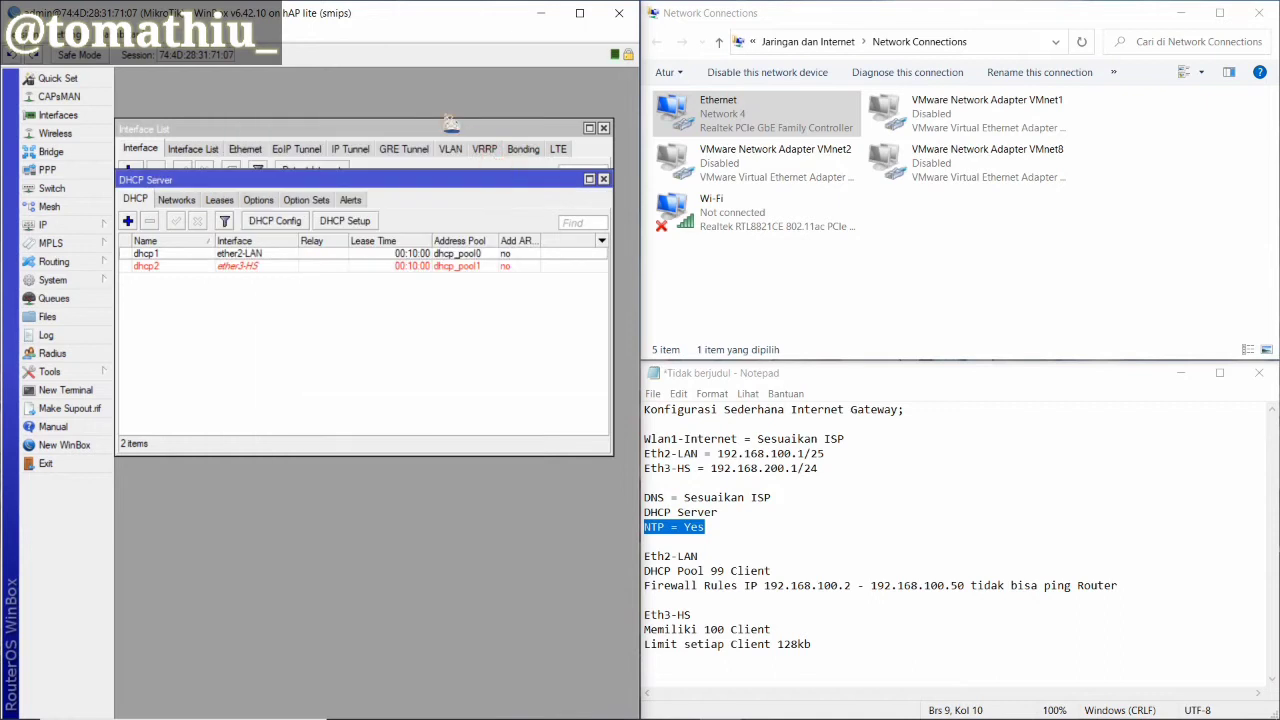
Set the router clock time zone to Asia/Makassar (GMT +08:00)
{"action": "left_click", "coordinate": [55, 280]}
{"action": "left_click", "coordinate": [125, 317]}
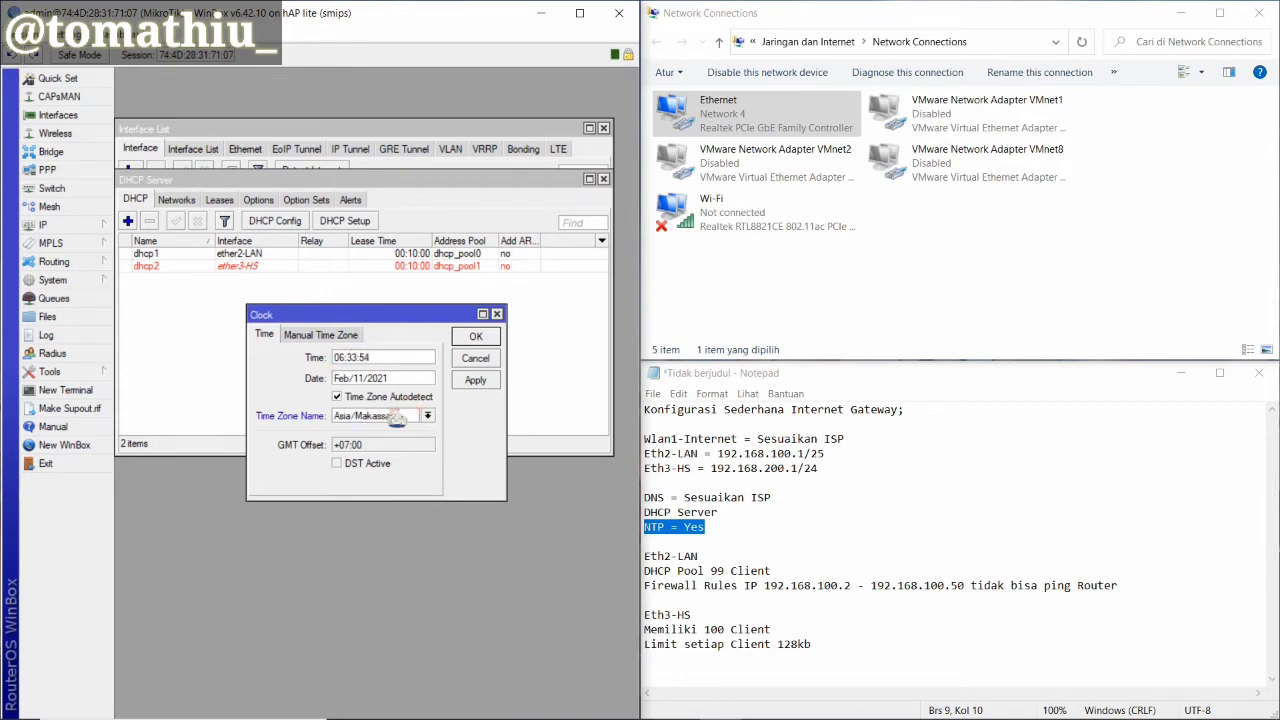
{"action": "left_click", "coordinate": [453, 384]}
{"action": "left_click", "coordinate": [467, 384]}
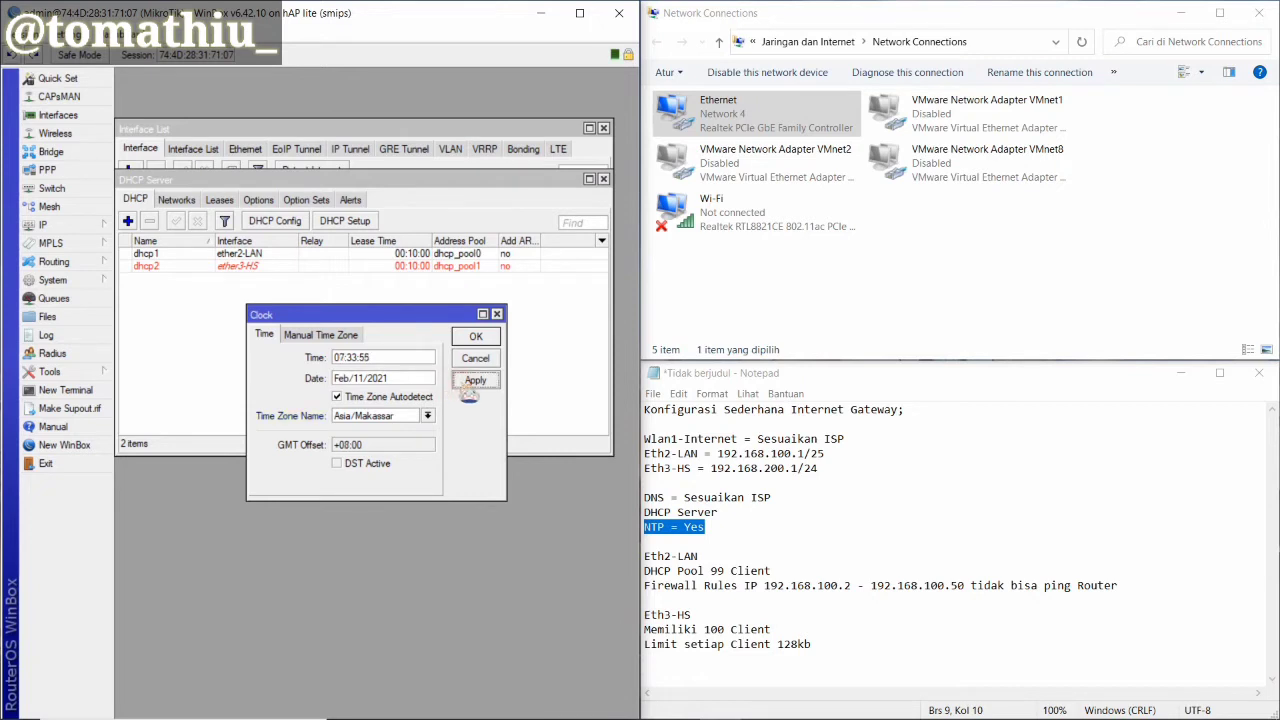
{"action": "left_click", "coordinate": [486, 337]}
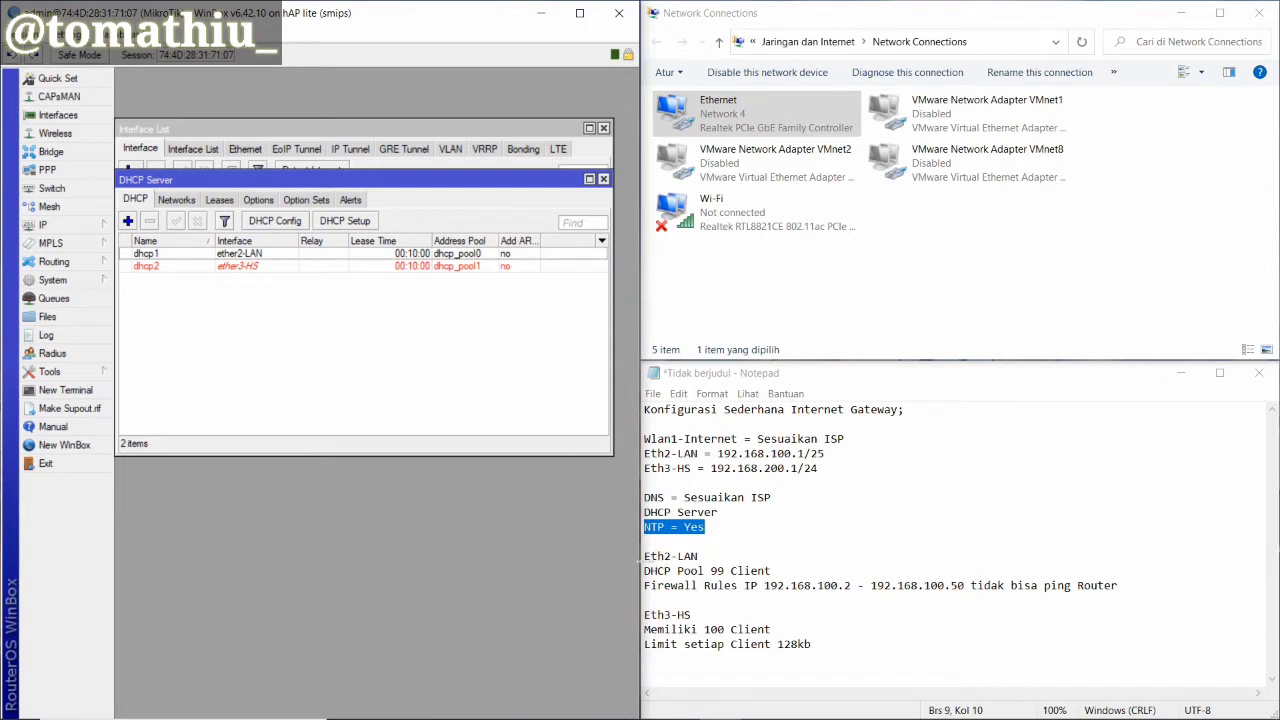
Add a new firewall NAT rule with out-interface wlan1-INTERNET
{"action": "left_click", "coordinate": [688, 590]}
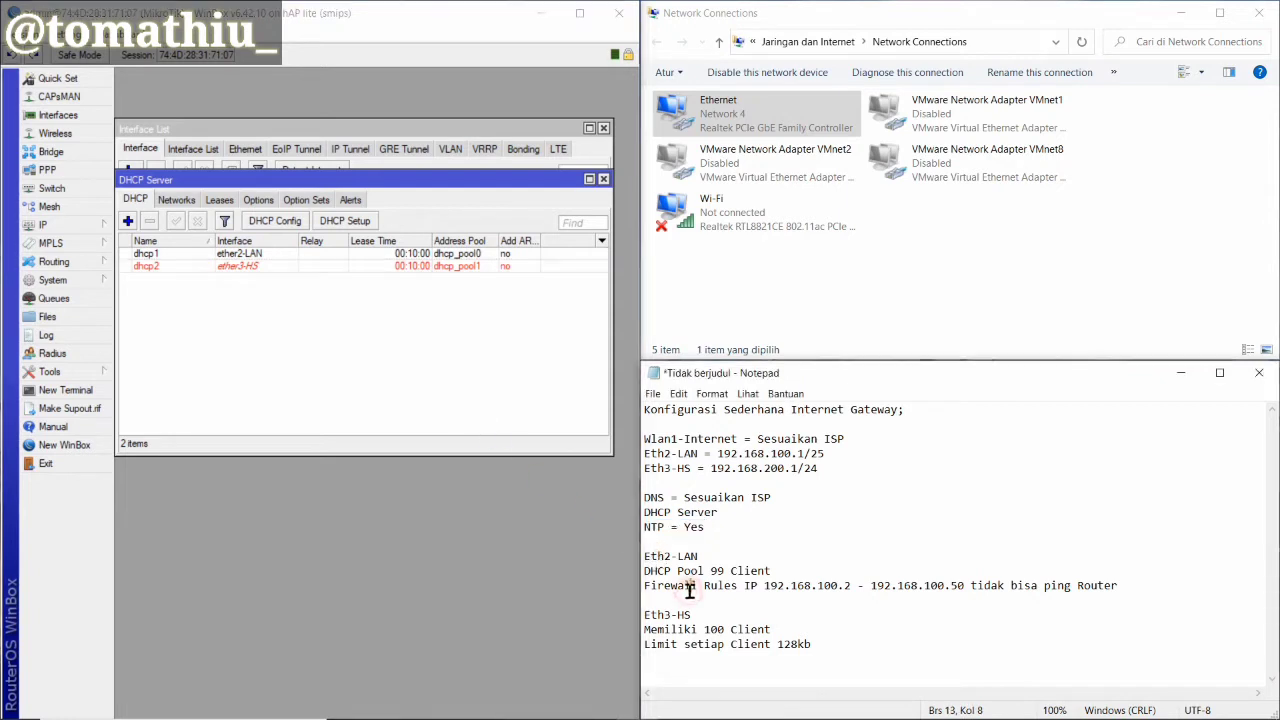
{"action": "left_click", "coordinate": [45, 225]}
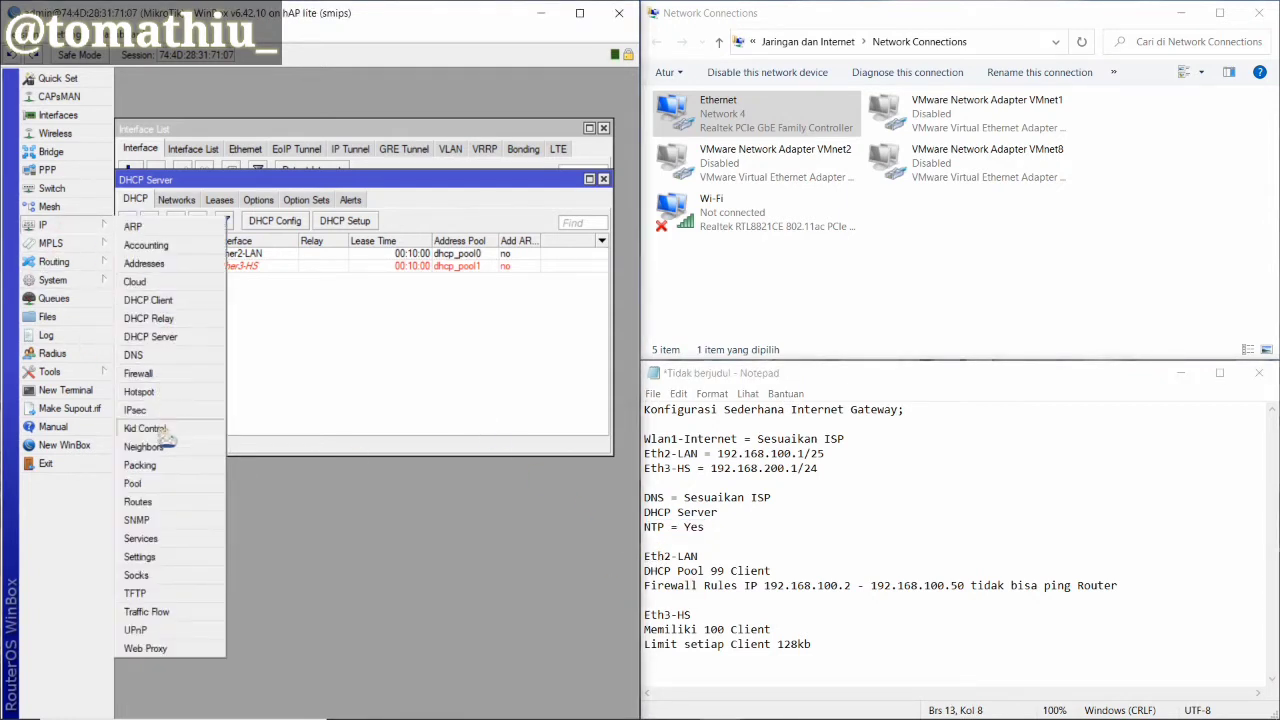
{"action": "left_click", "coordinate": [168, 376]}
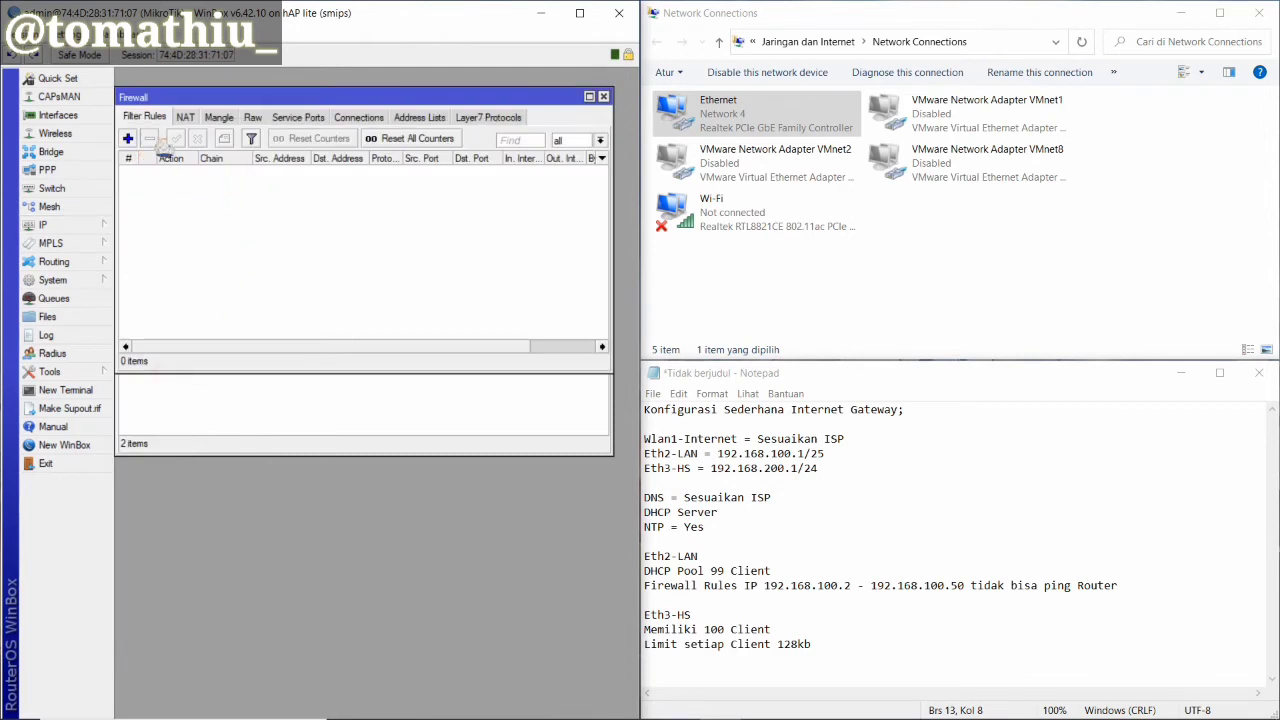
{"action": "left_click", "coordinate": [185, 117]}
{"action": "left_click", "coordinate": [128, 139]}
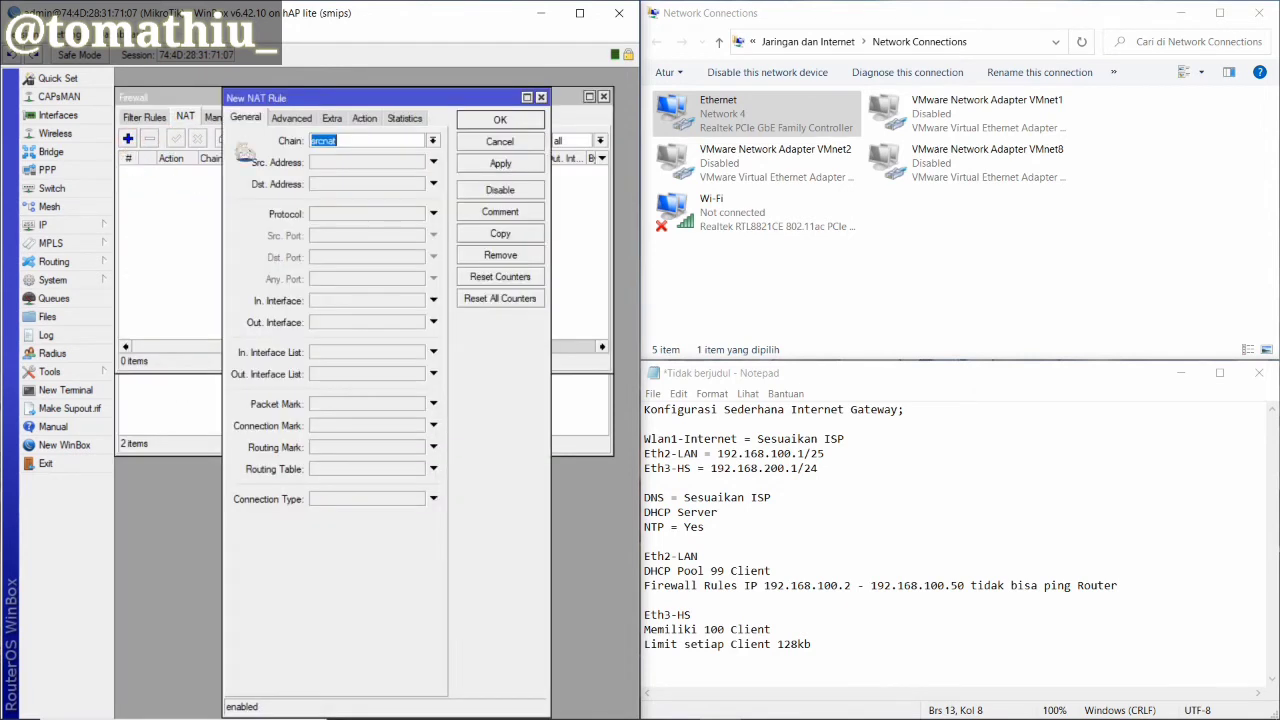
{"action": "left_click", "coordinate": [431, 322]}
{"action": "left_click", "coordinate": [421, 322]}
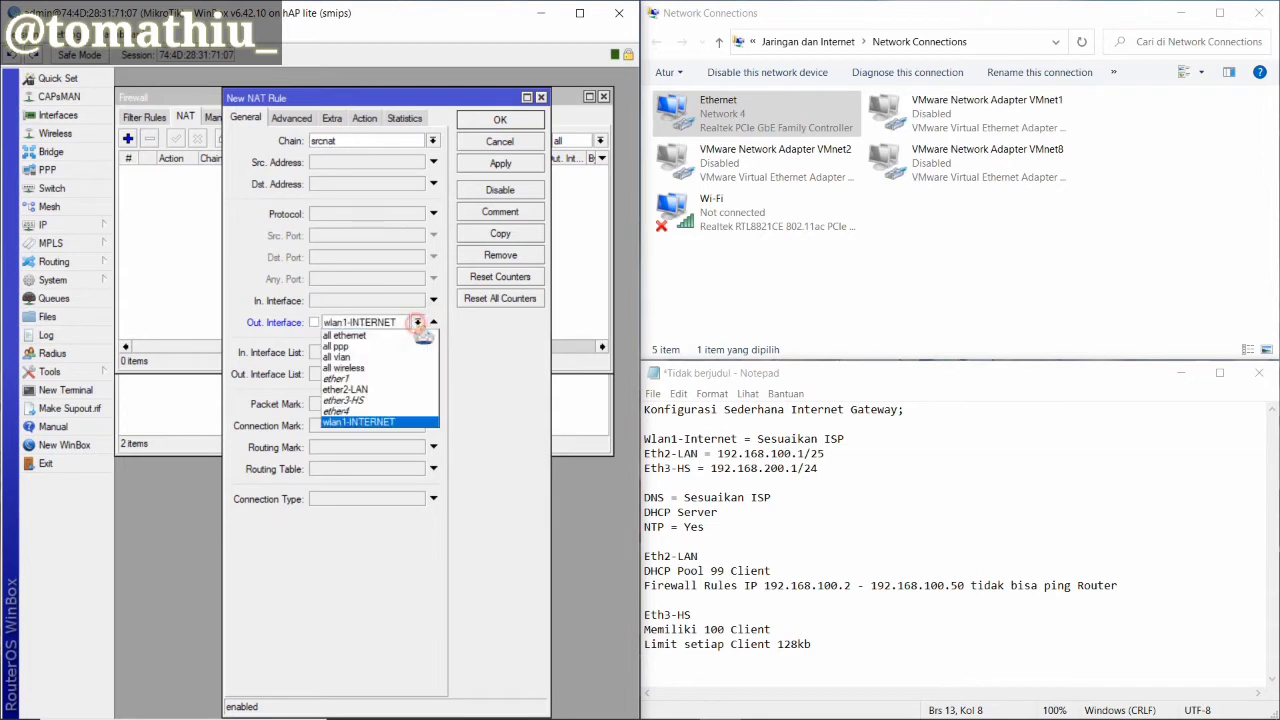
{"action": "left_click", "coordinate": [360, 421]}
Set the NAT rule action to masquerade, save it, and highlight the Firewall Rules line in the notes
{"action": "left_click", "coordinate": [364, 118]}
{"action": "left_click", "coordinate": [359, 141]}
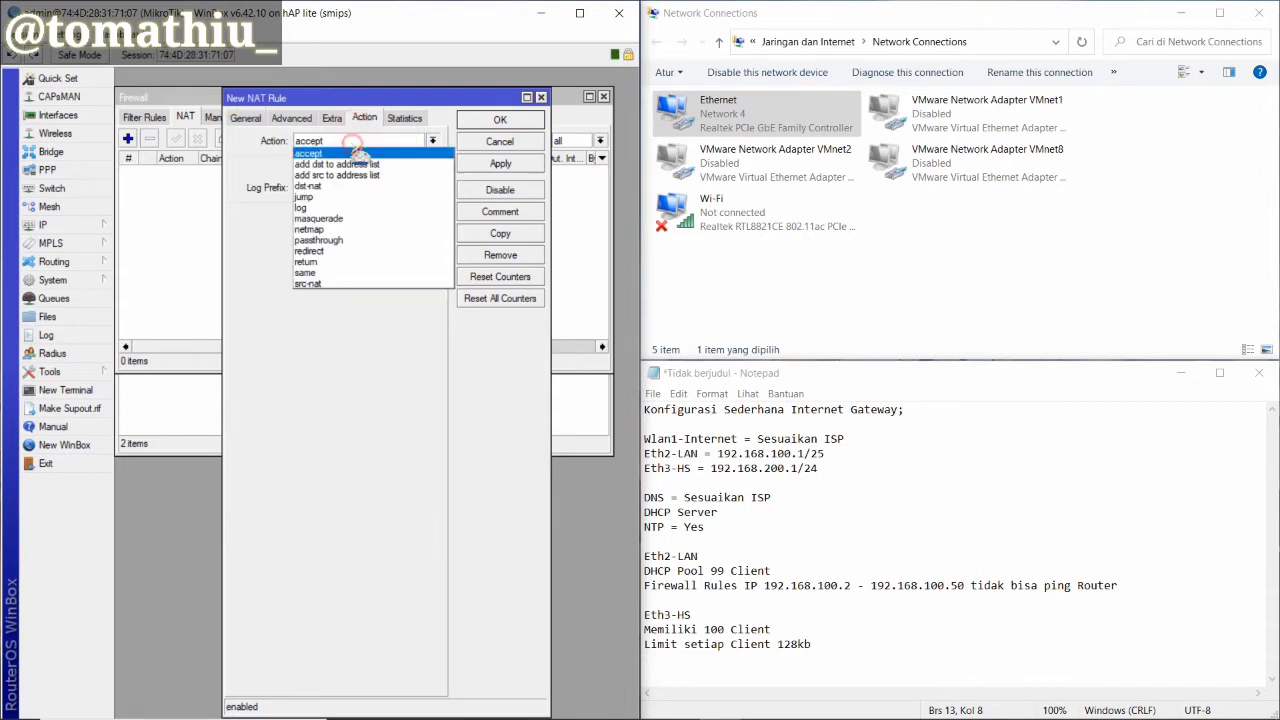
{"action": "left_click", "coordinate": [357, 215]}
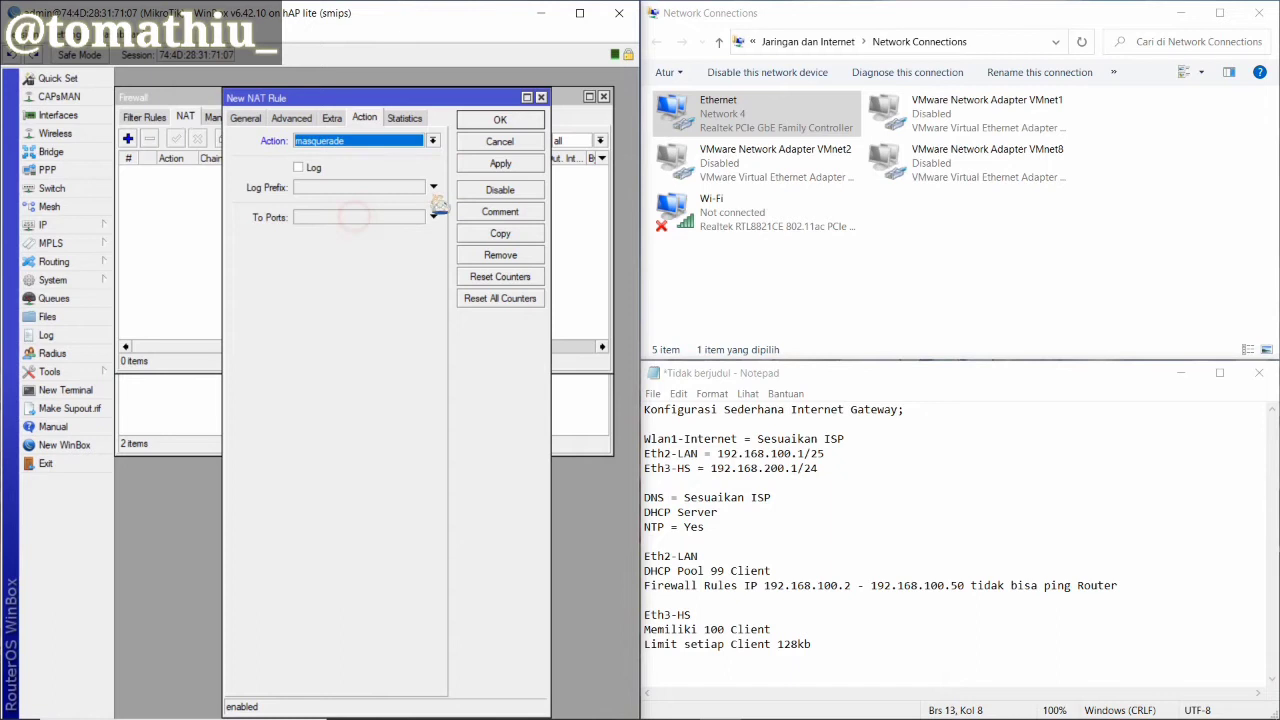
{"action": "left_click", "coordinate": [500, 163]}
{"action": "left_click", "coordinate": [482, 121]}
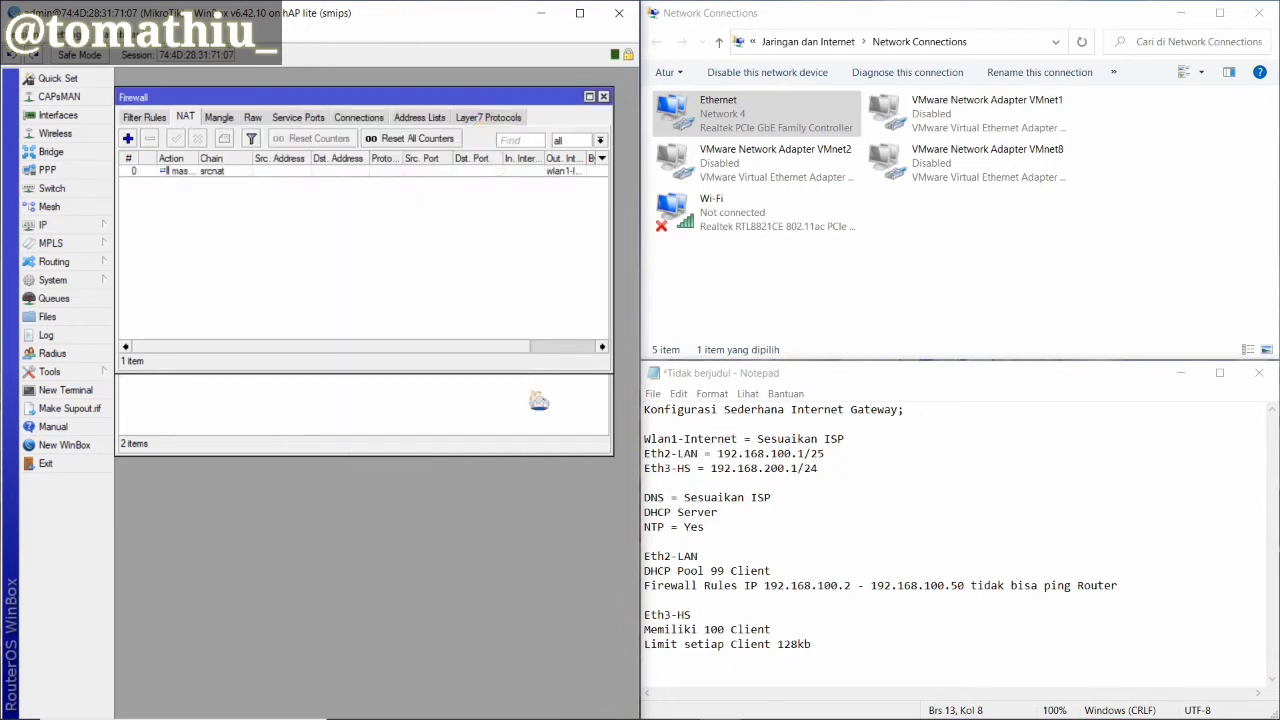
{"action": "left_click", "coordinate": [698, 586]}
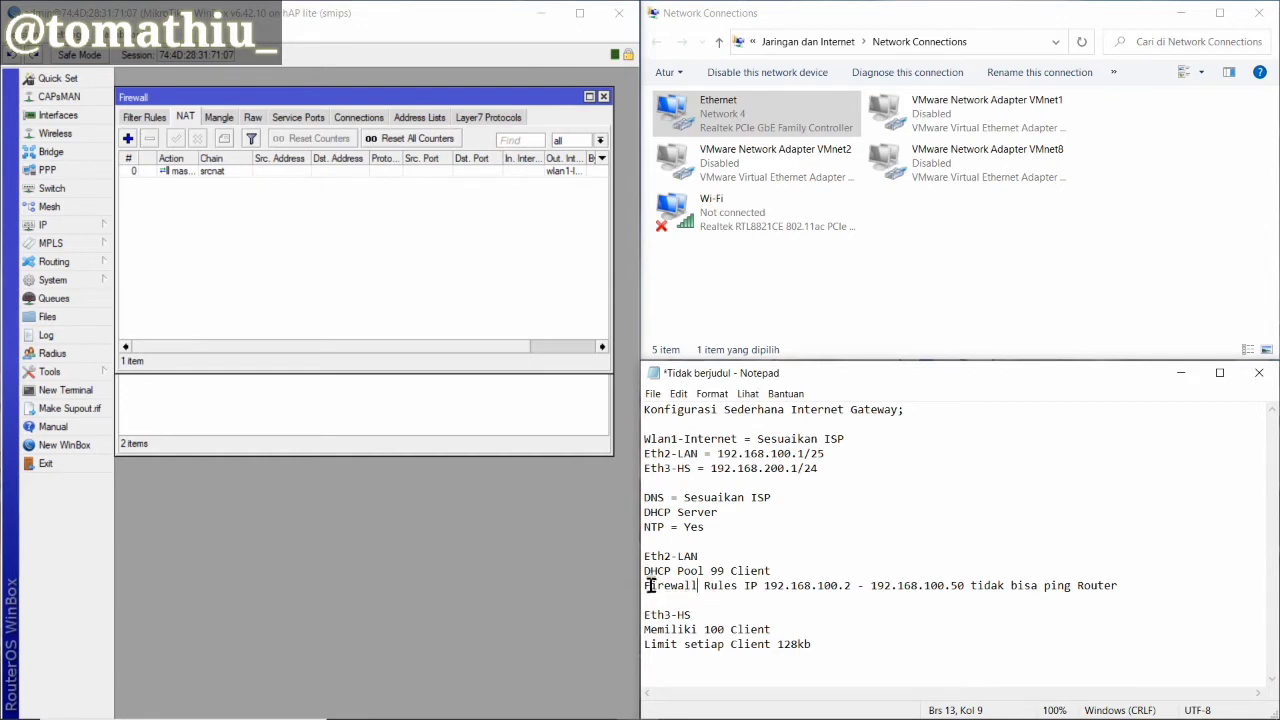
{"action": "left_click_drag", "start_coordinate": [645, 587], "coordinate": [1110, 590]}
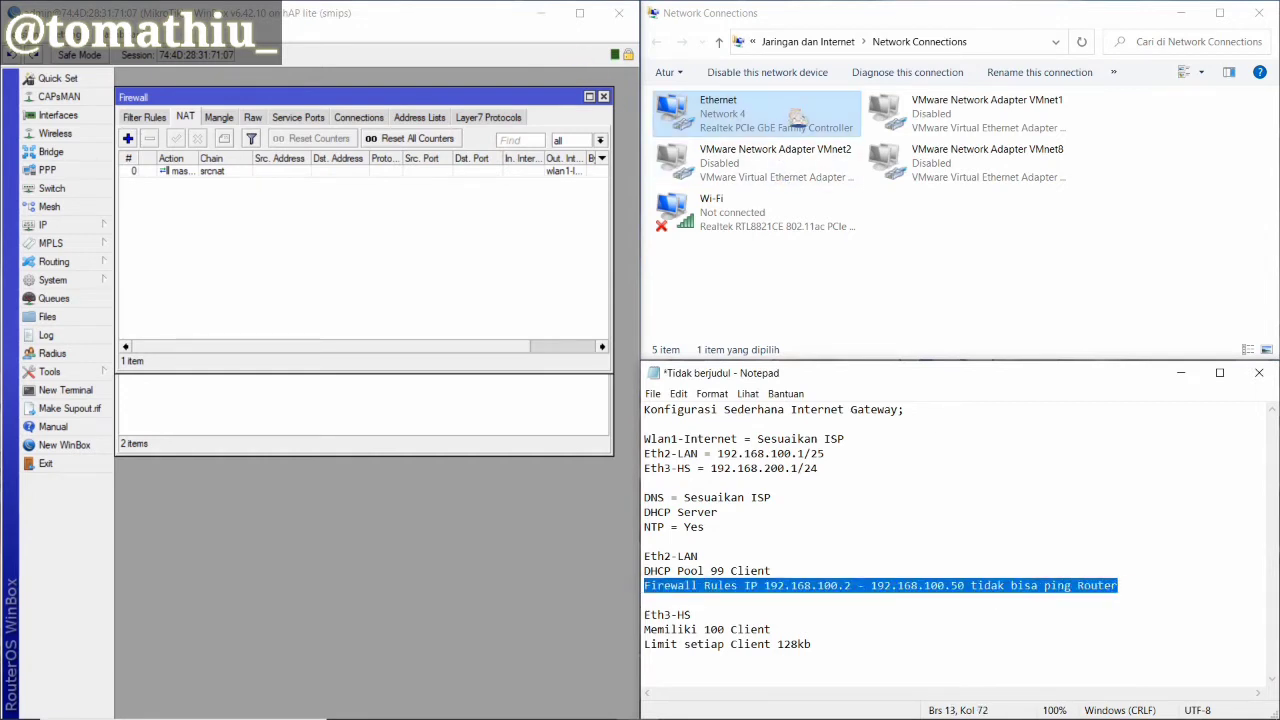
Check the Ethernet adapter's current IPv4 address in its connection details
{"action": "right_click", "coordinate": [783, 140]}
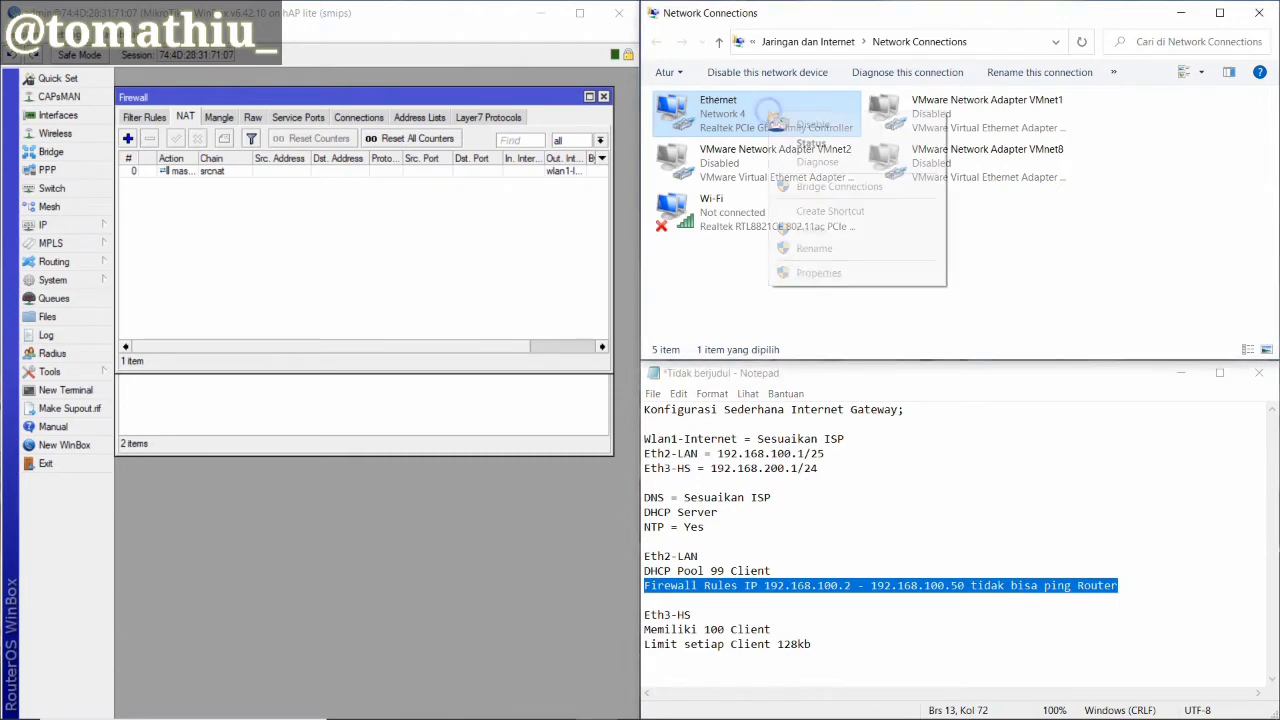
{"action": "left_click", "coordinate": [806, 141]}
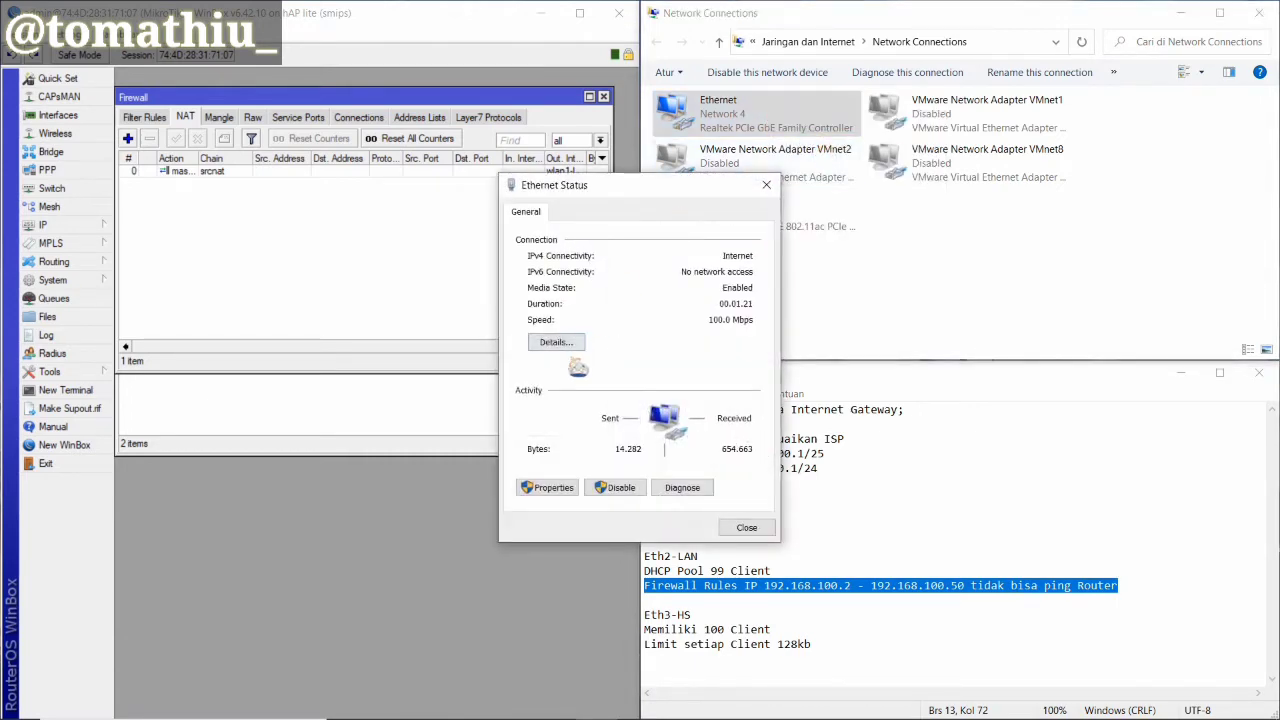
{"action": "left_click", "coordinate": [566, 342]}
{"action": "left_click", "coordinate": [667, 324]}
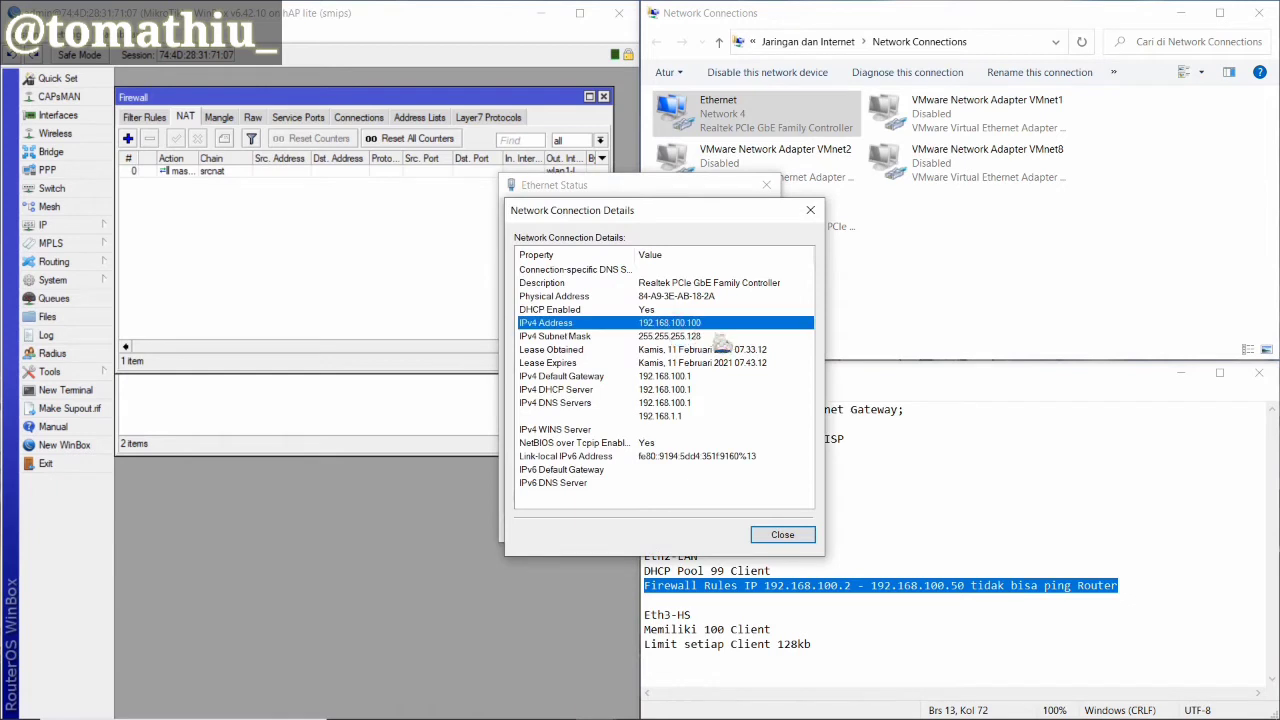
{"action": "left_click", "coordinate": [810, 210]}
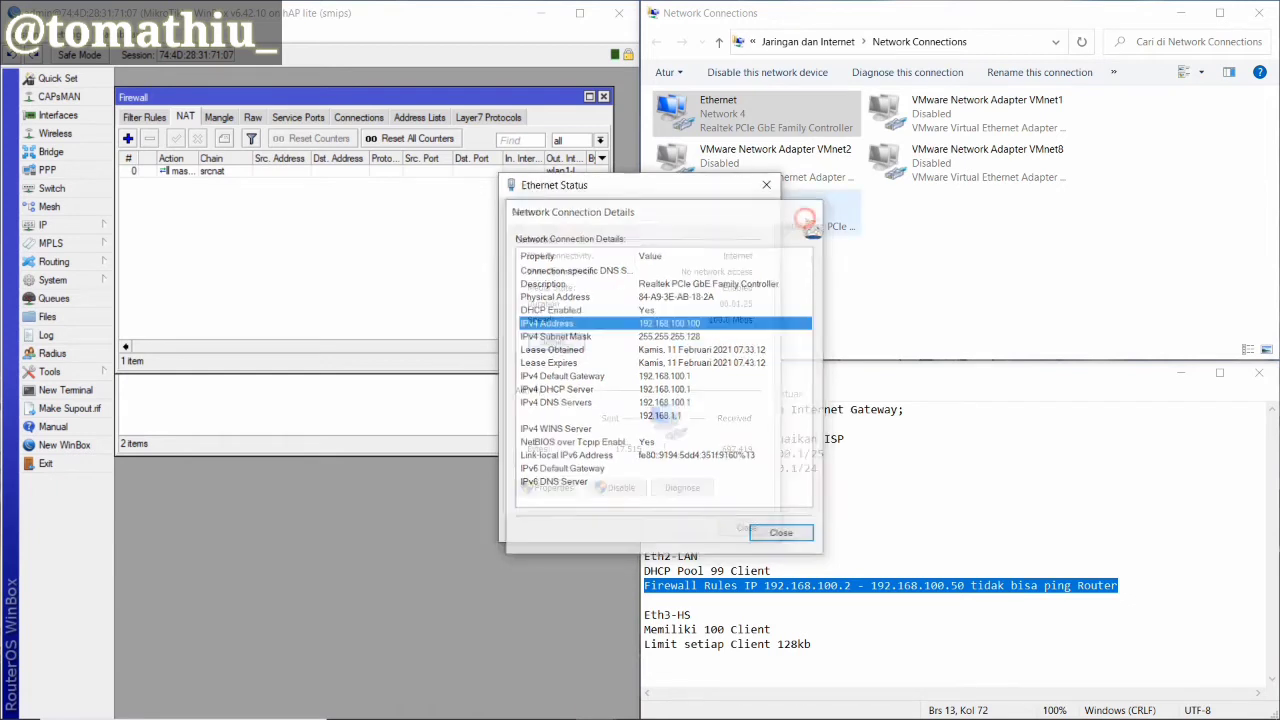
Give Ethernet static IPv4 192.168.100.35, mask 255.255.255.128, gateway 192.168.100.1
{"action": "left_click", "coordinate": [560, 487]}
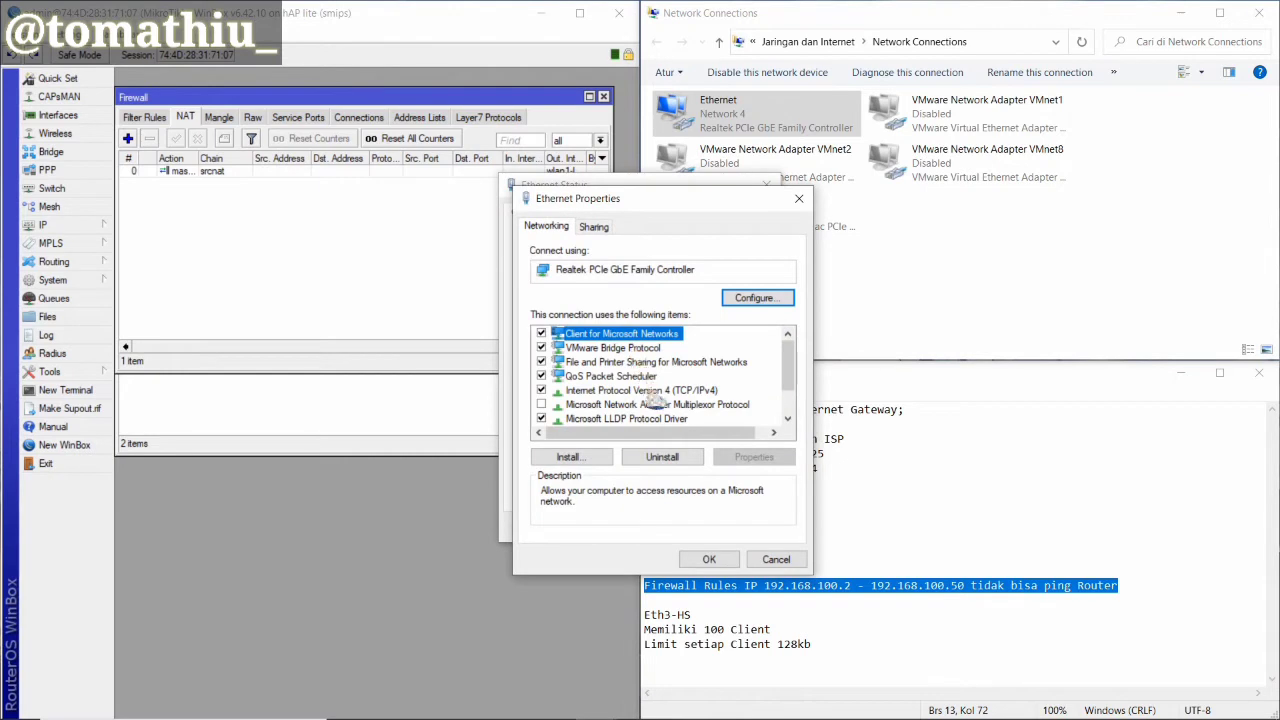
{"action": "double_click", "coordinate": [652, 391]}
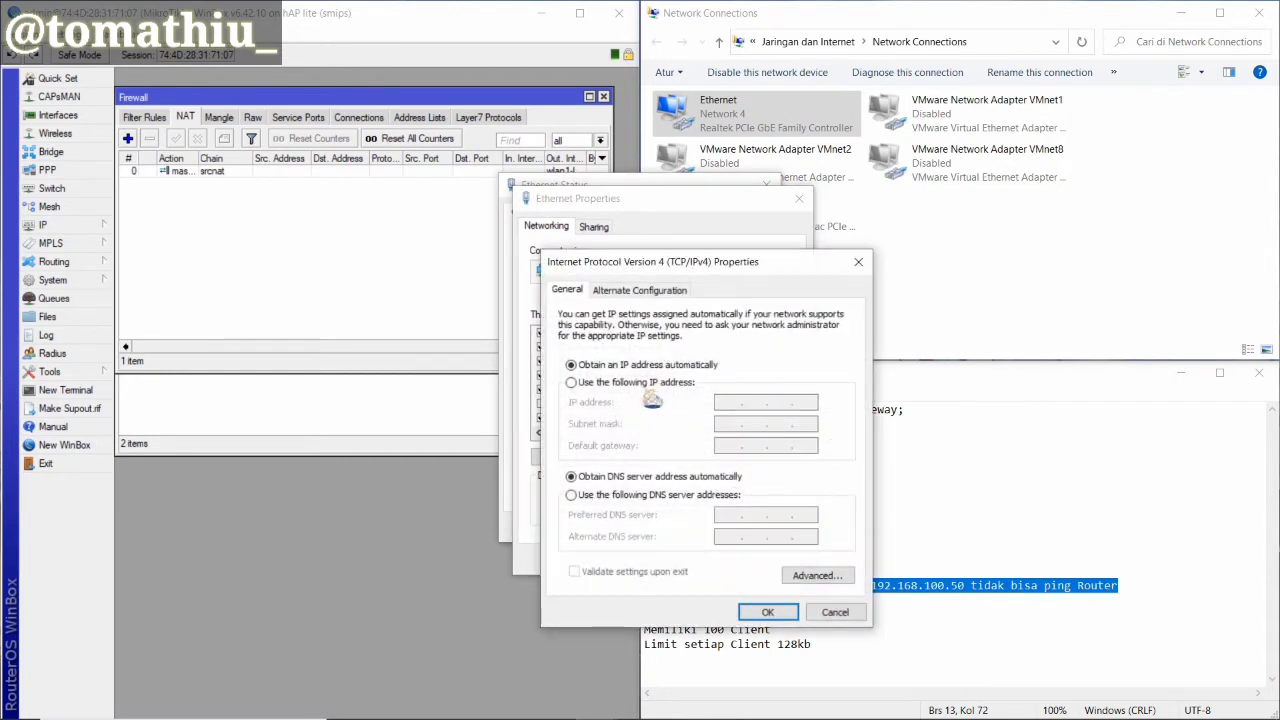
{"action": "left_click", "coordinate": [676, 383]}
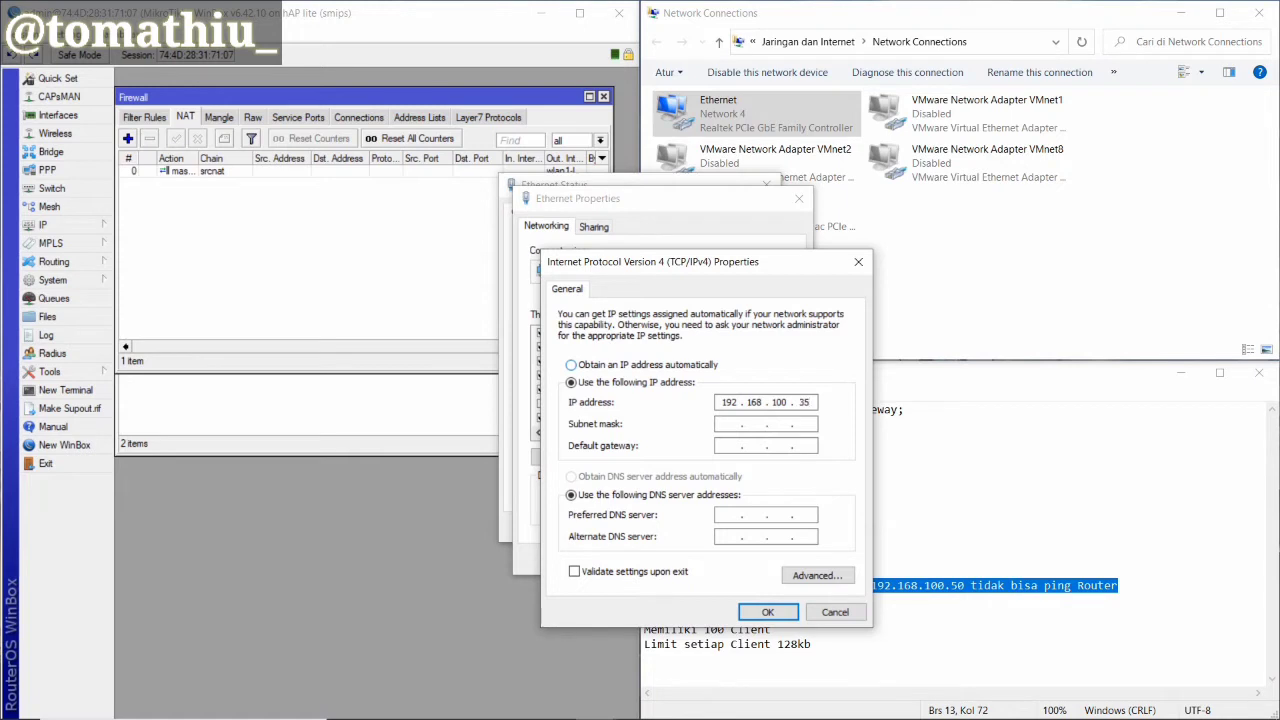
{"action": "key", "text": "Tab"}
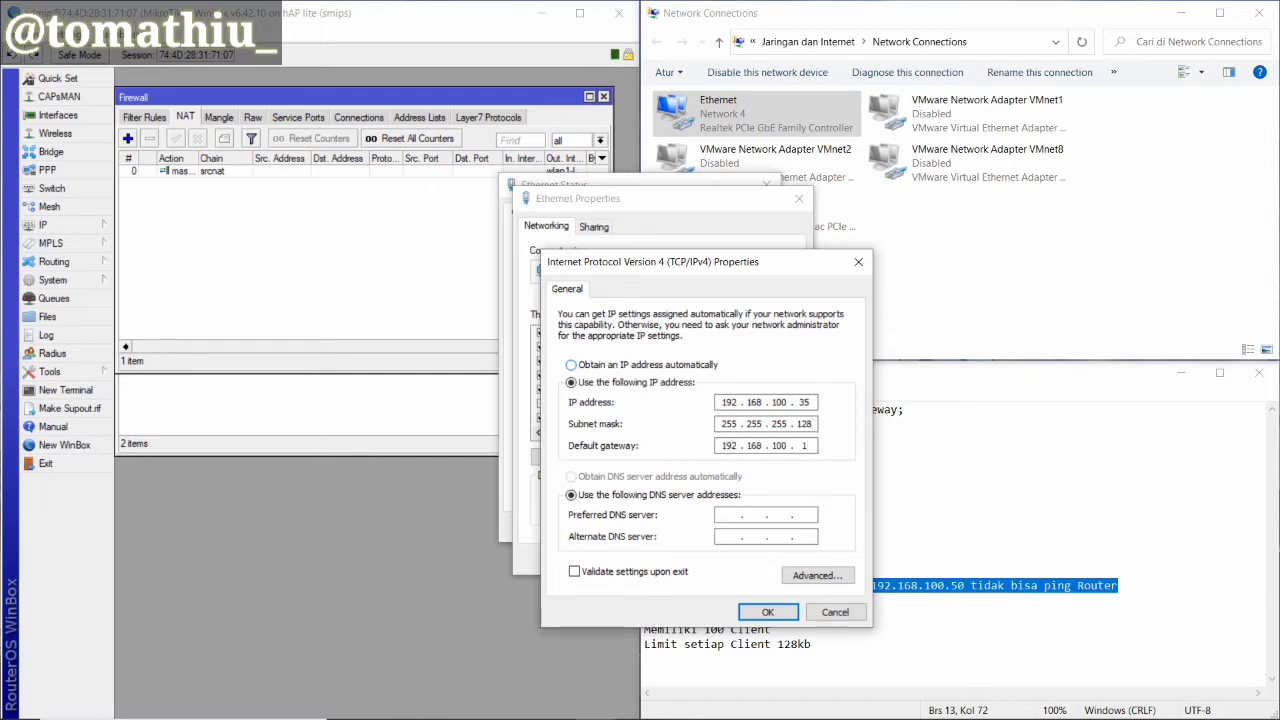
{"action": "key", "text": "Tab"}
{"action": "key", "text": "Tab"}
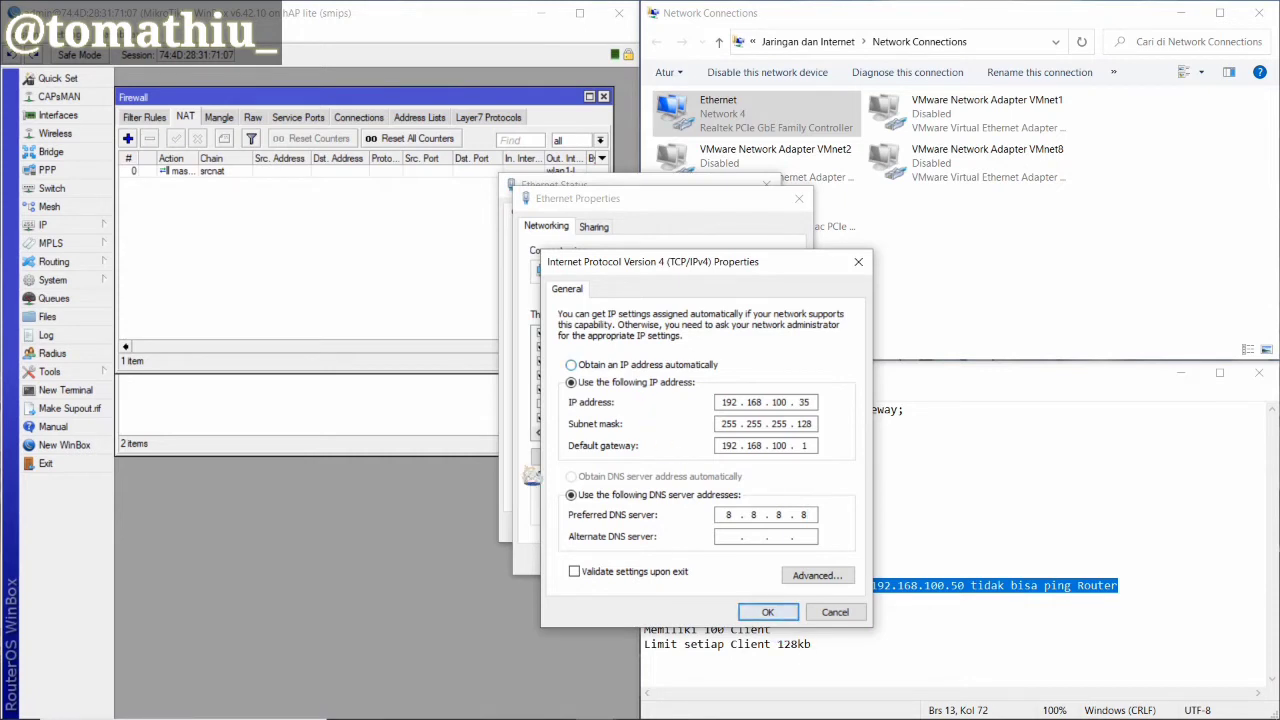
{"action": "left_click", "coordinate": [775, 614]}
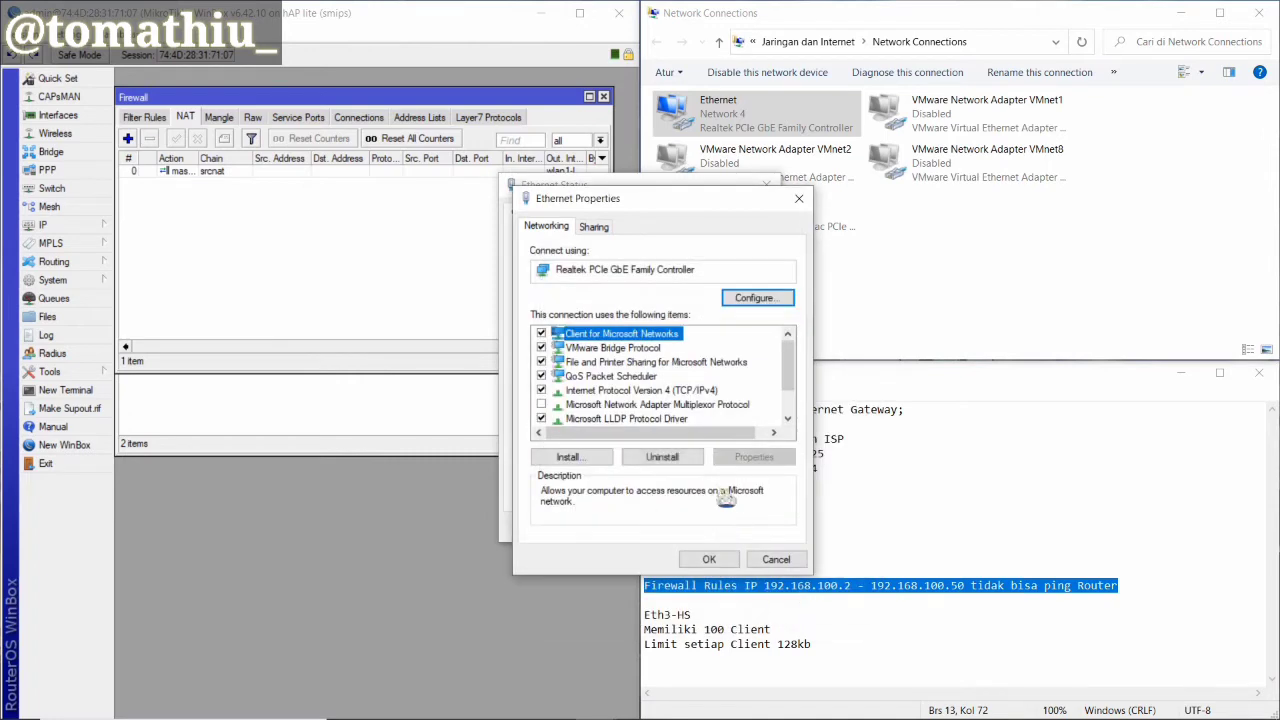
{"action": "left_click", "coordinate": [720, 560]}
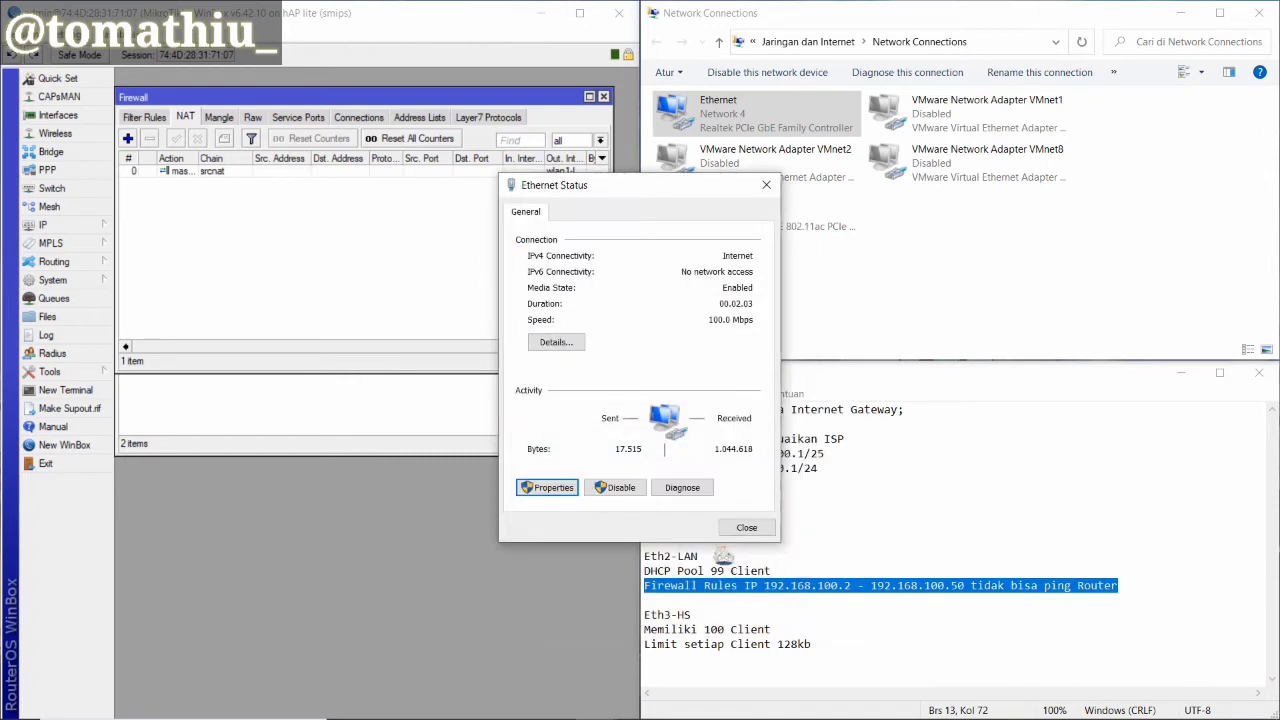
Disable and re-enable the Ethernet connection, then reconnect WinBox to the router
{"action": "left_click", "coordinate": [635, 486]}
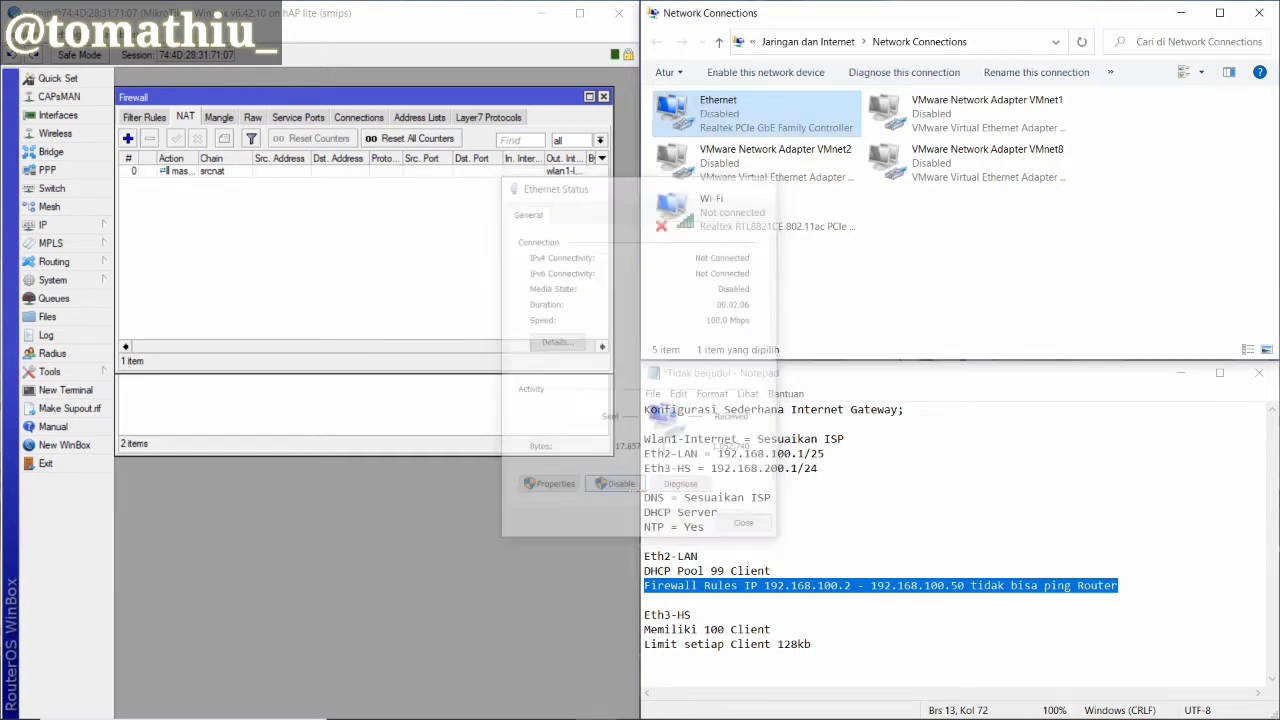
{"action": "right_click", "coordinate": [790, 128]}
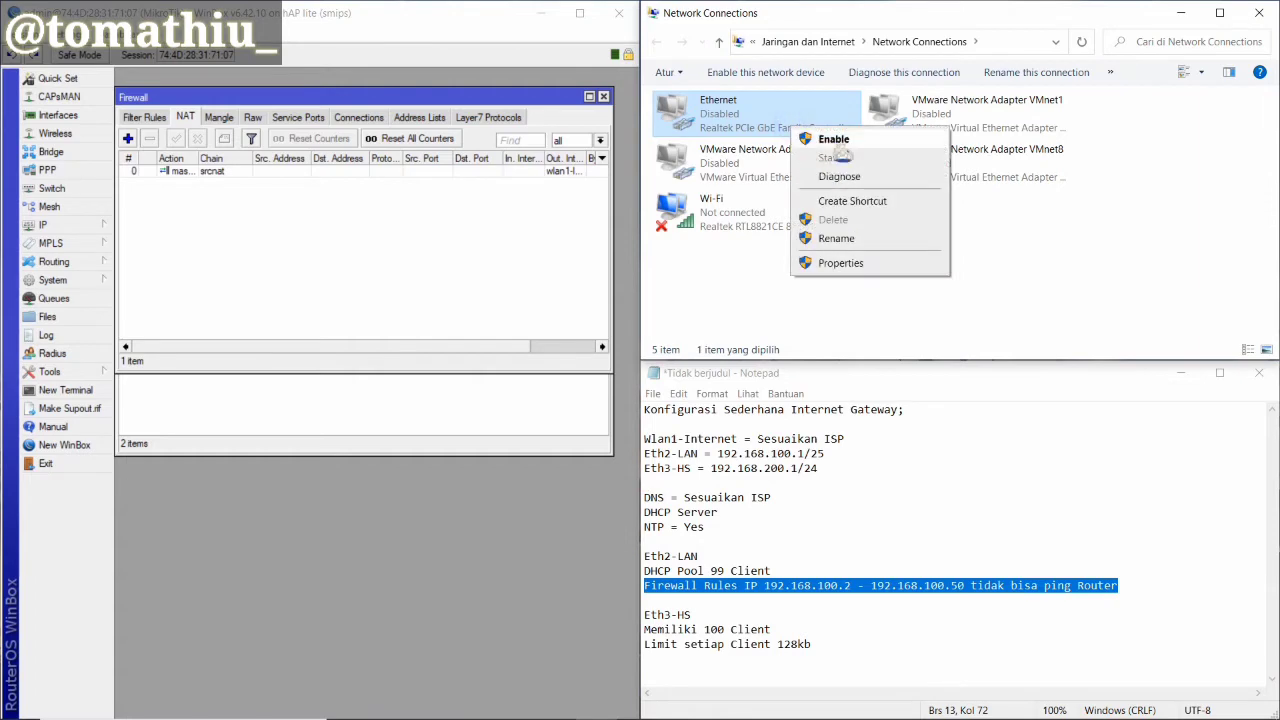
{"action": "left_click", "coordinate": [834, 140]}
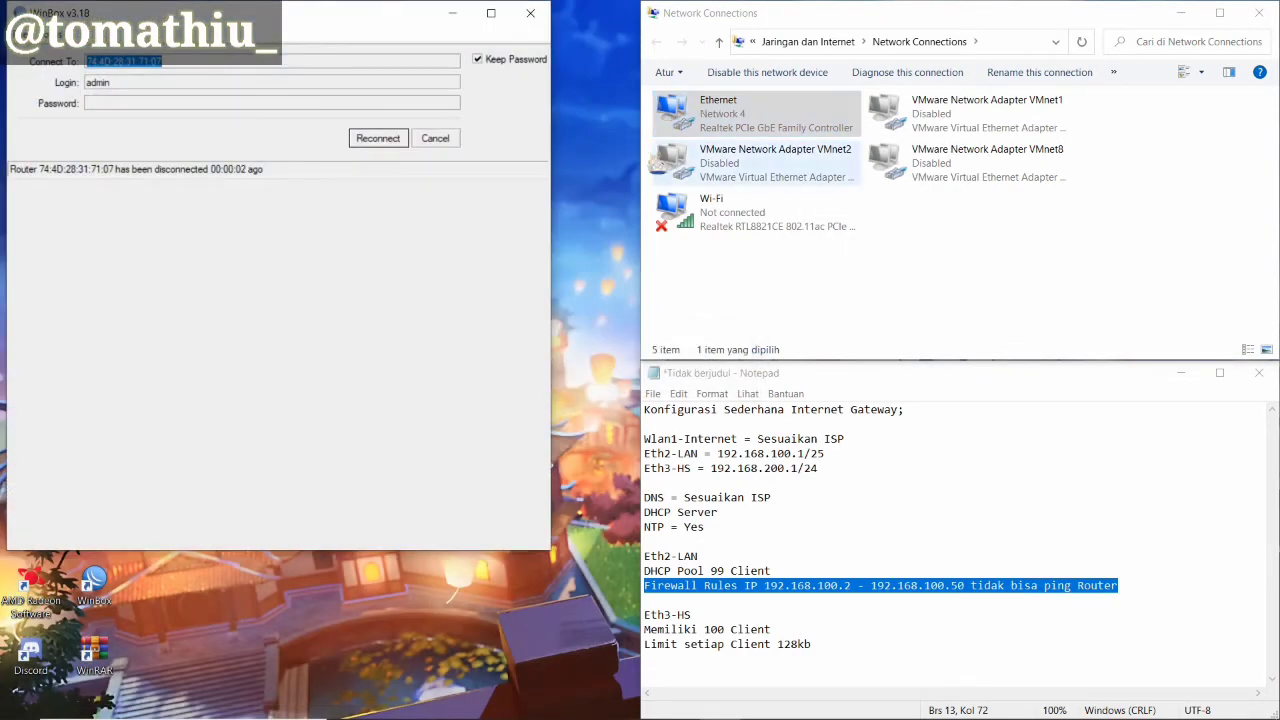
{"action": "left_click", "coordinate": [381, 139]}
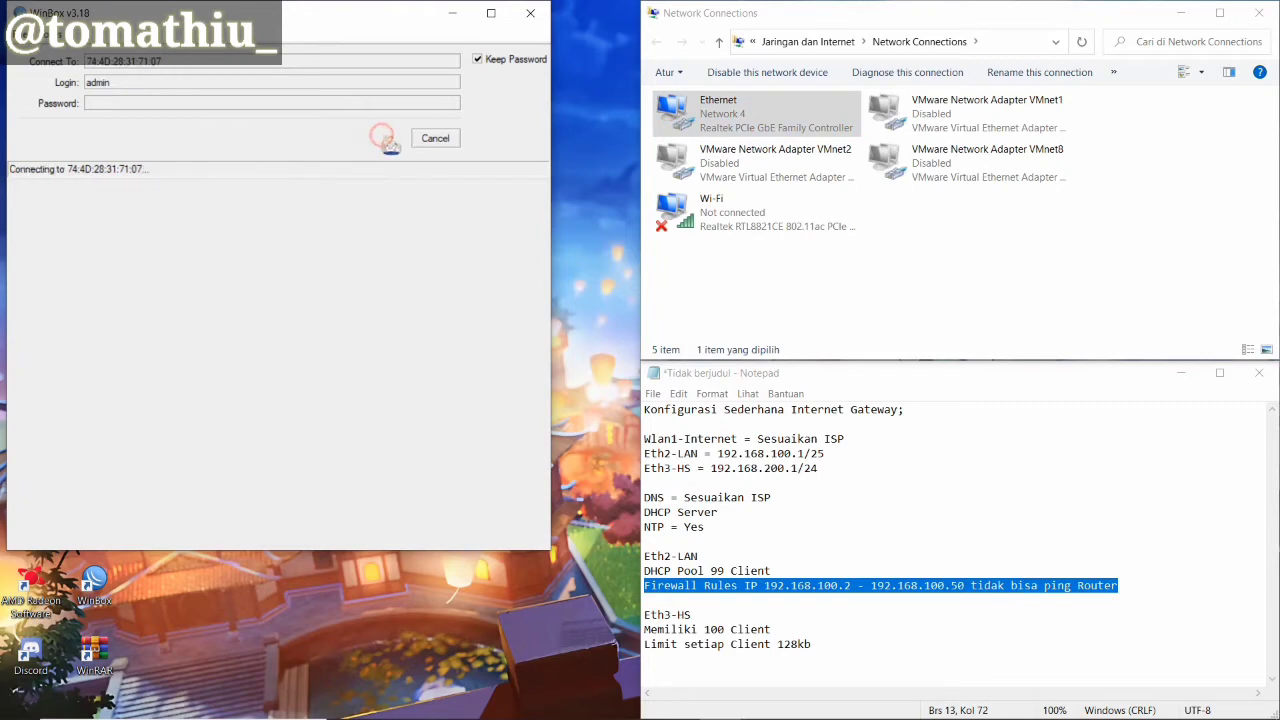
Confirm Ethernet details show static 192.168.100.35, then launch cmd from the Run prompt
{"action": "right_click", "coordinate": [760, 120]}
{"action": "left_click", "coordinate": [800, 146]}
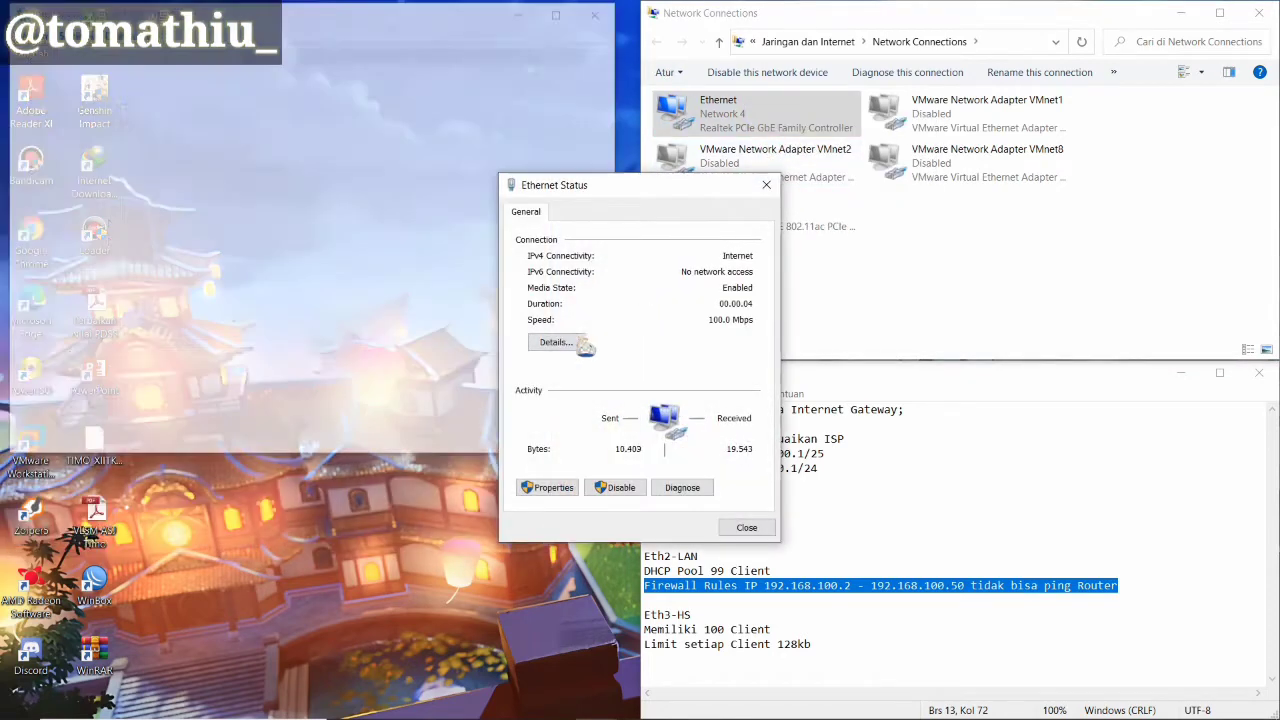
{"action": "left_click", "coordinate": [556, 342]}
{"action": "left_click", "coordinate": [663, 323]}
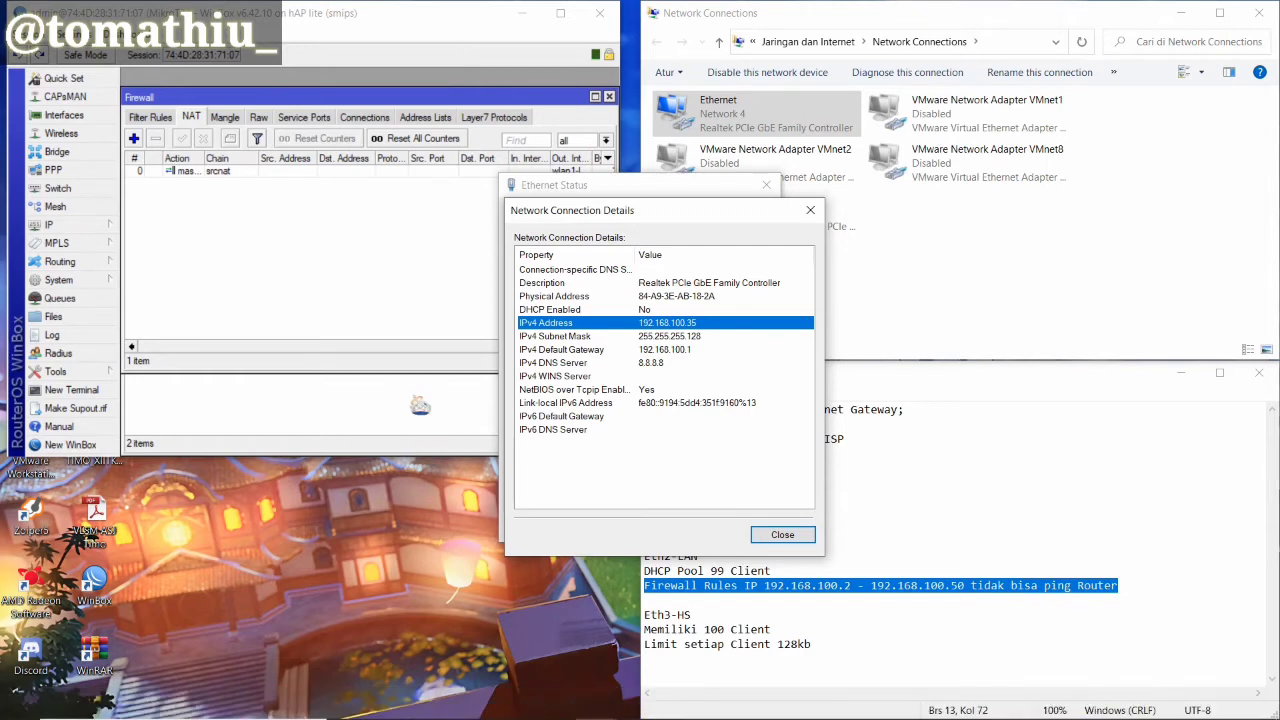
{"action": "key", "text": "super+r"}
{"action": "key", "text": "Return"}
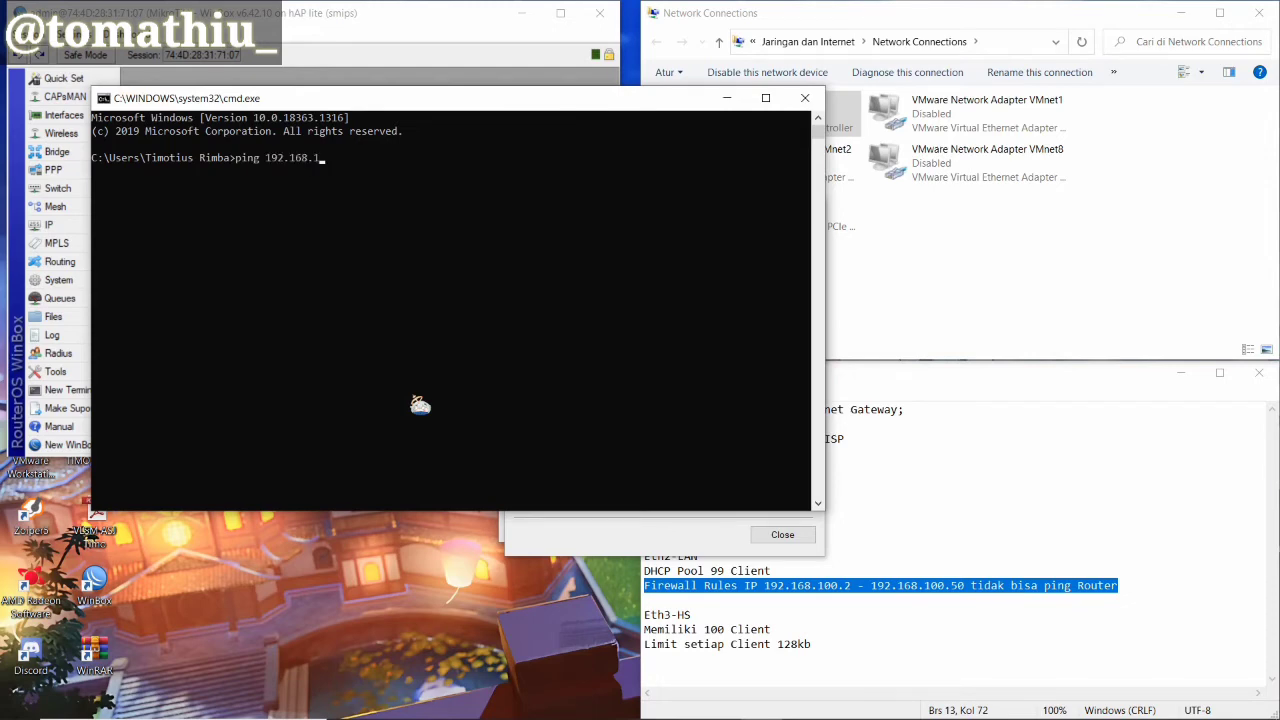
Ping 192.168.100.1 (4 replies, 0% loss), minimize the prompt and return WinBox to the left half
{"action": "key", "text": "Return"}
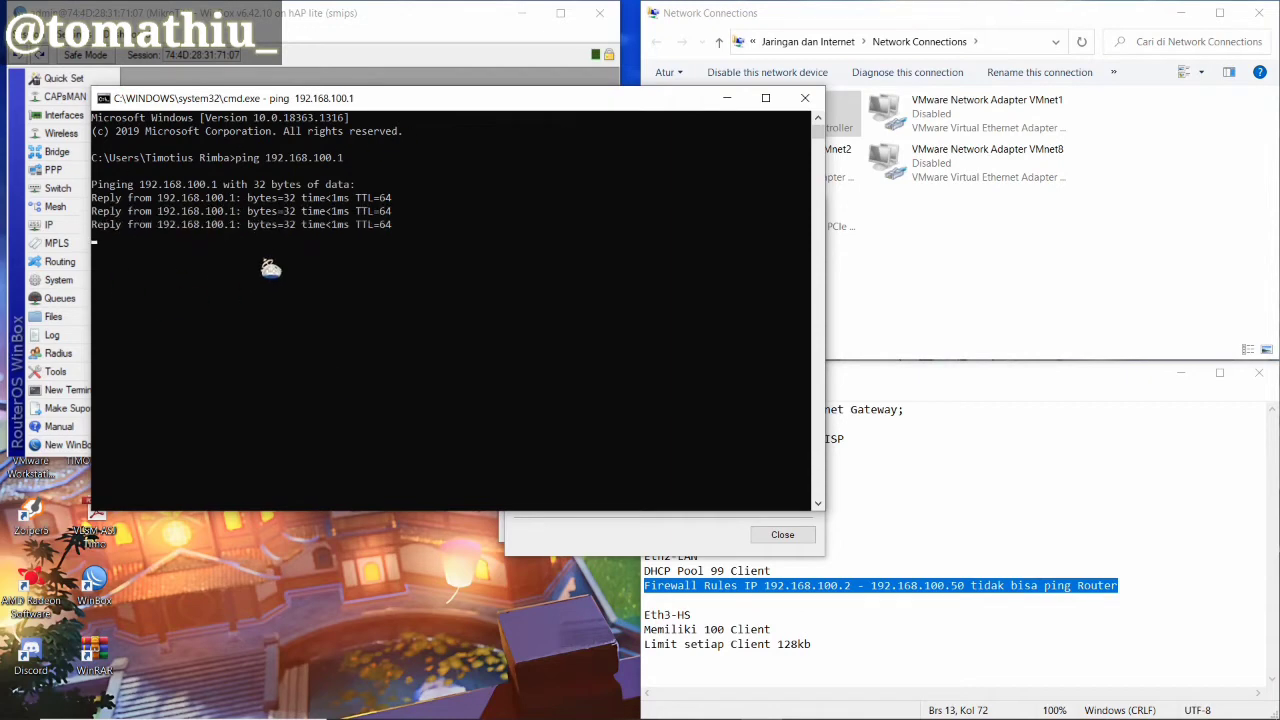
{"action": "left_click", "coordinate": [719, 106]}
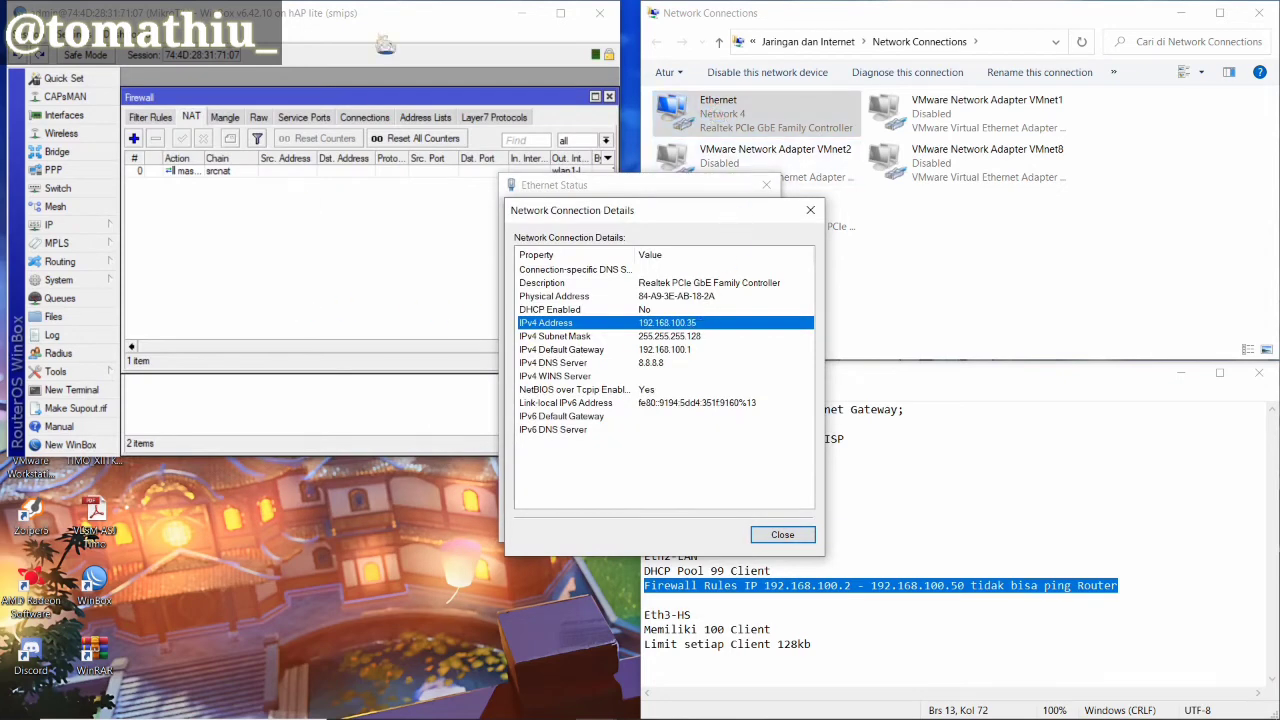
{"action": "left_click_drag", "start_coordinate": [391, 22], "coordinate": [5, 337]}
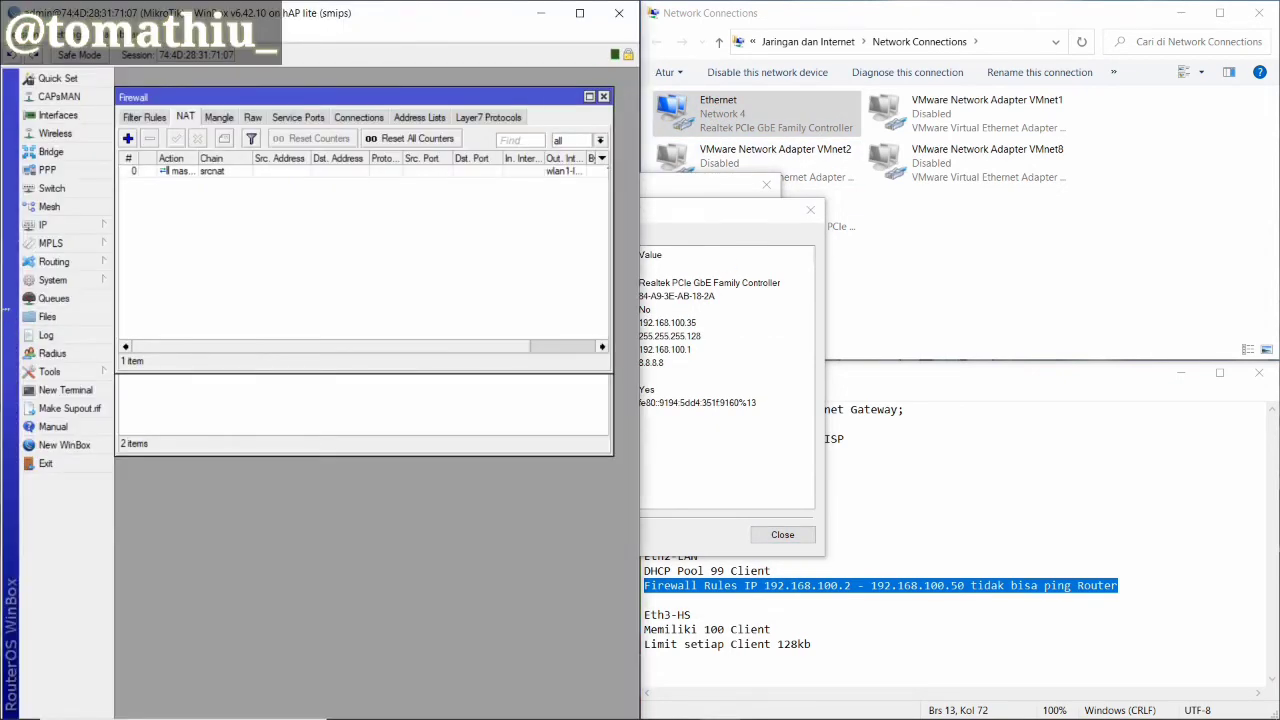
Add a new firewall filter rule on the input chain
{"action": "left_click", "coordinate": [86, 282]}
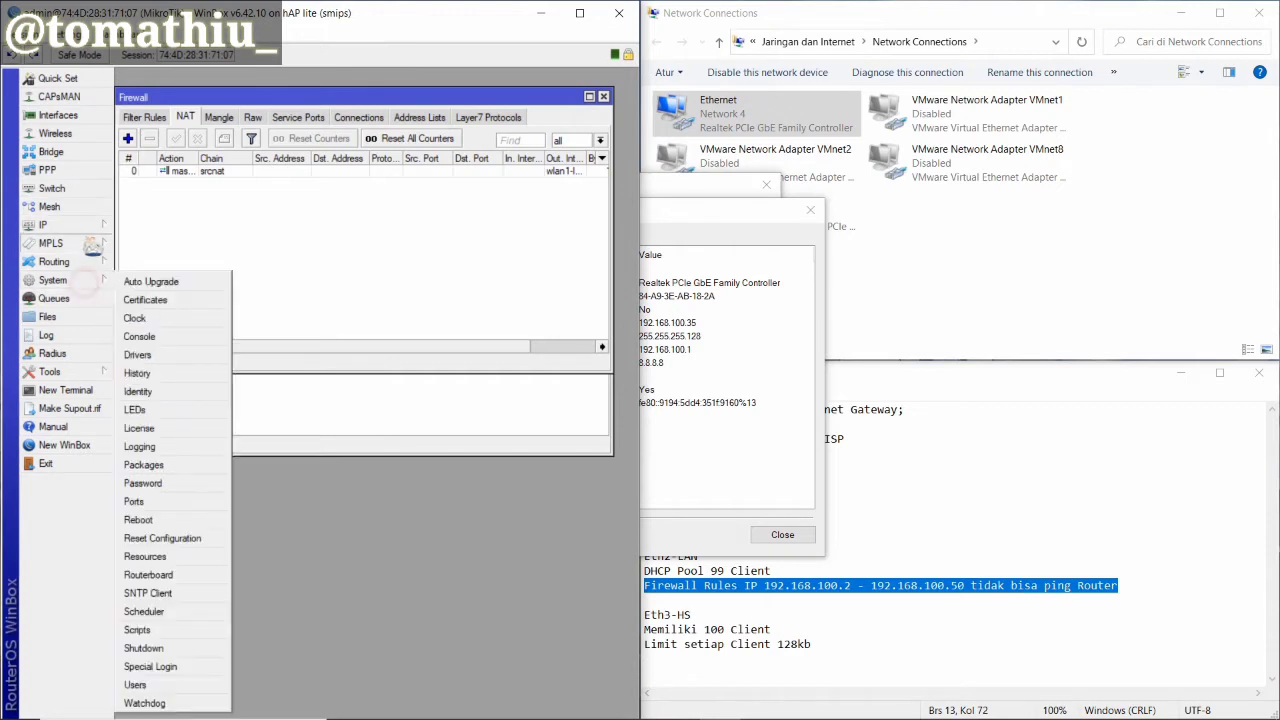
{"action": "left_click", "coordinate": [75, 225]}
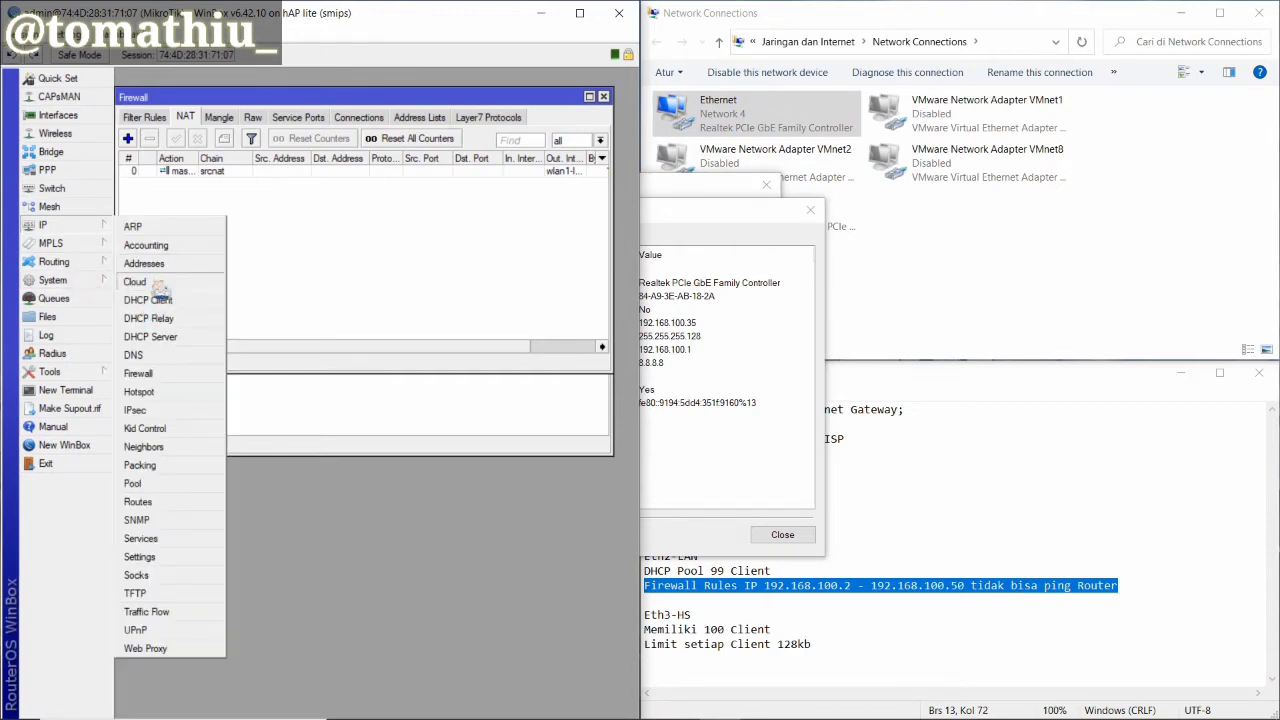
{"action": "left_click", "coordinate": [262, 200]}
{"action": "left_click", "coordinate": [148, 117]}
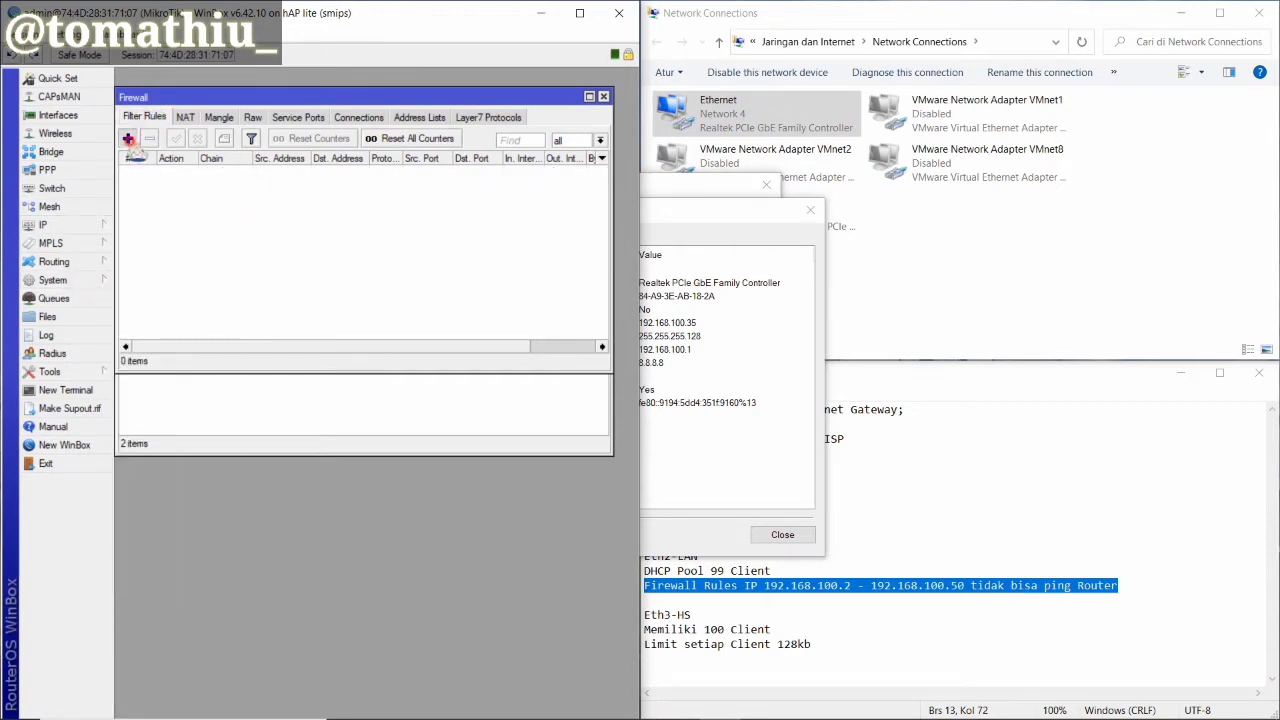
{"action": "left_click", "coordinate": [128, 139]}
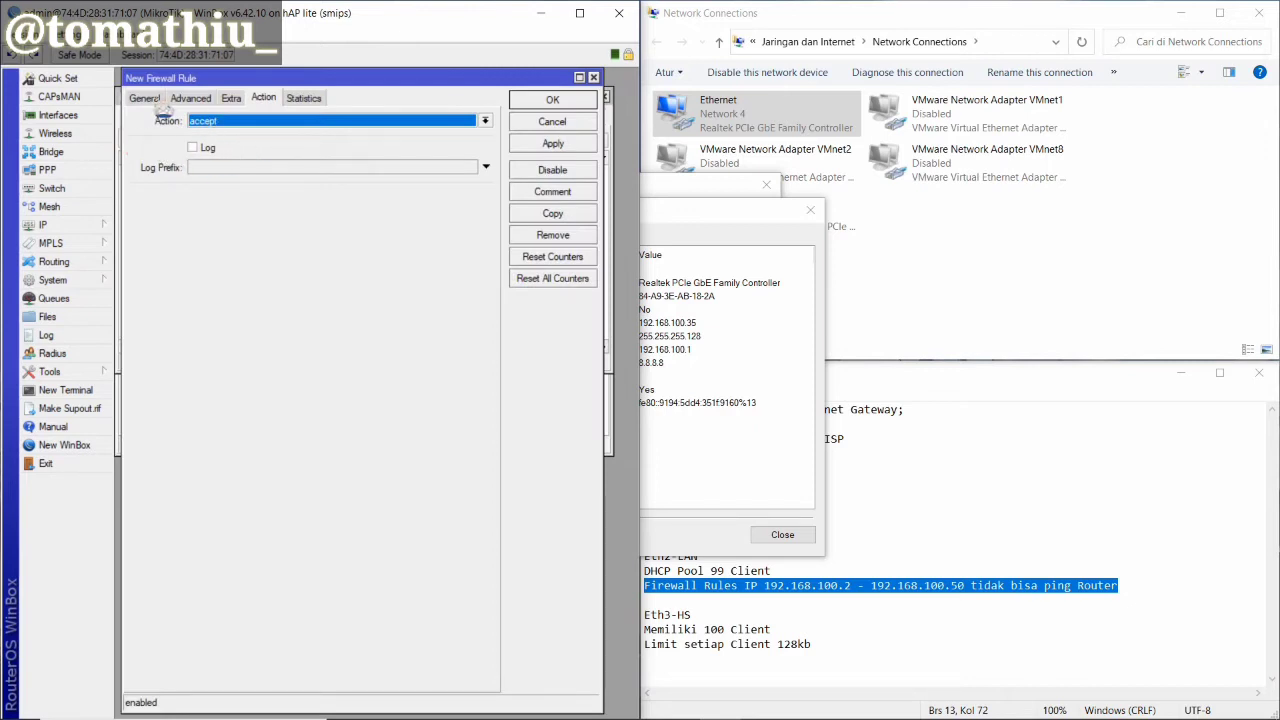
{"action": "left_click", "coordinate": [150, 99]}
{"action": "left_click", "coordinate": [486, 120]}
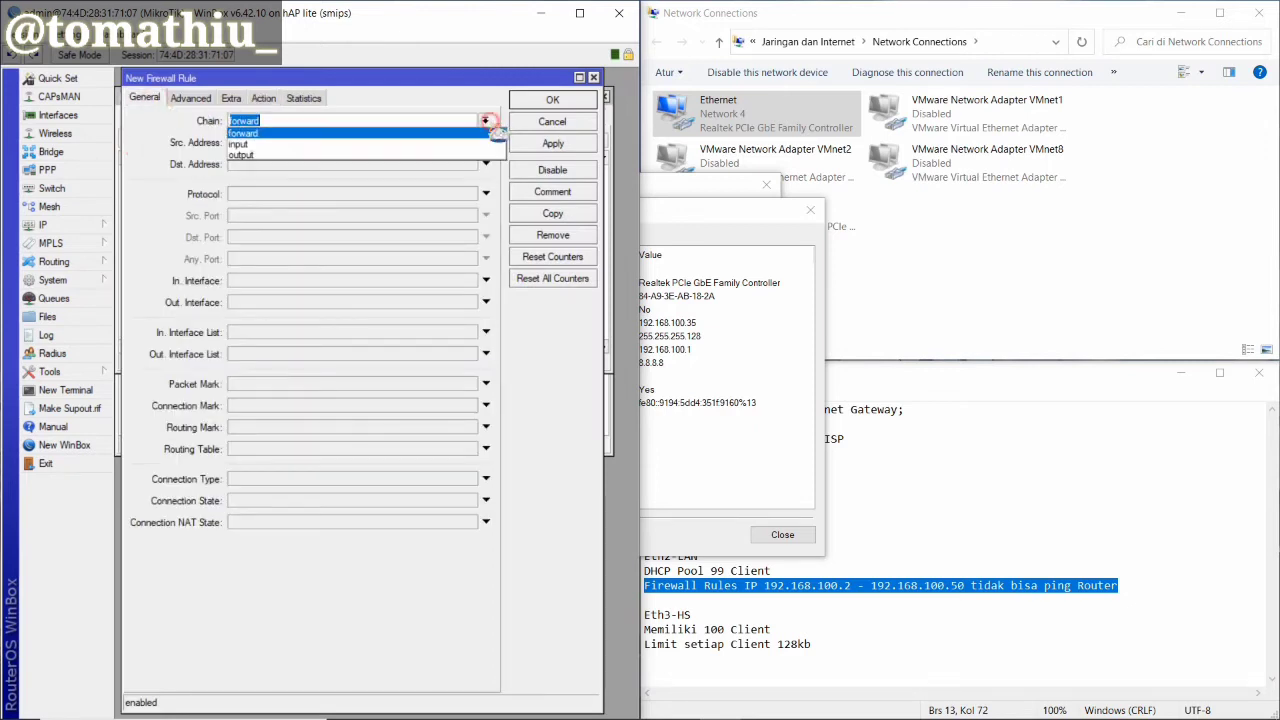
{"action": "left_click", "coordinate": [455, 144]}
Match source 192.168.100.2-192.168.100.50, destination 192.168.100.1 and protocol 1 (icmp)
{"action": "left_click", "coordinate": [452, 143]}
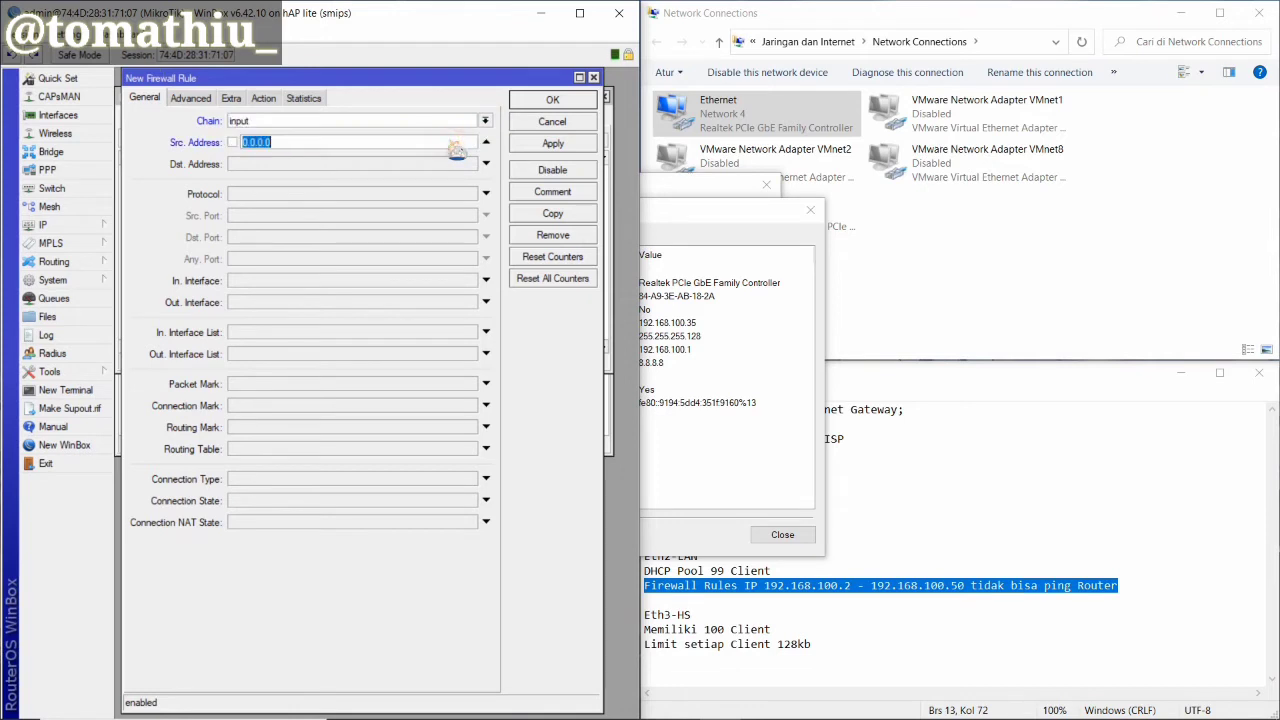
{"action": "type", "text": "192"}
{"action": "type", "text": ".168.10"}
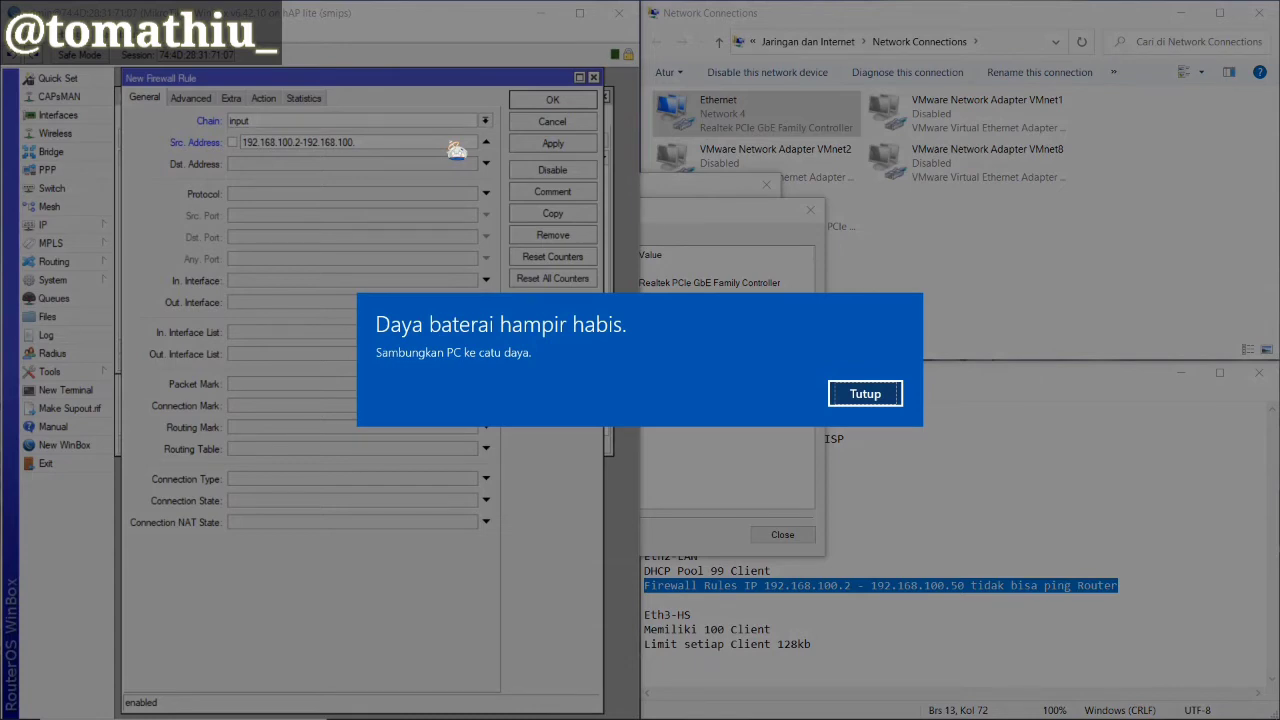
{"action": "key", "text": "Return"}
{"action": "left_click", "coordinate": [450, 141]}
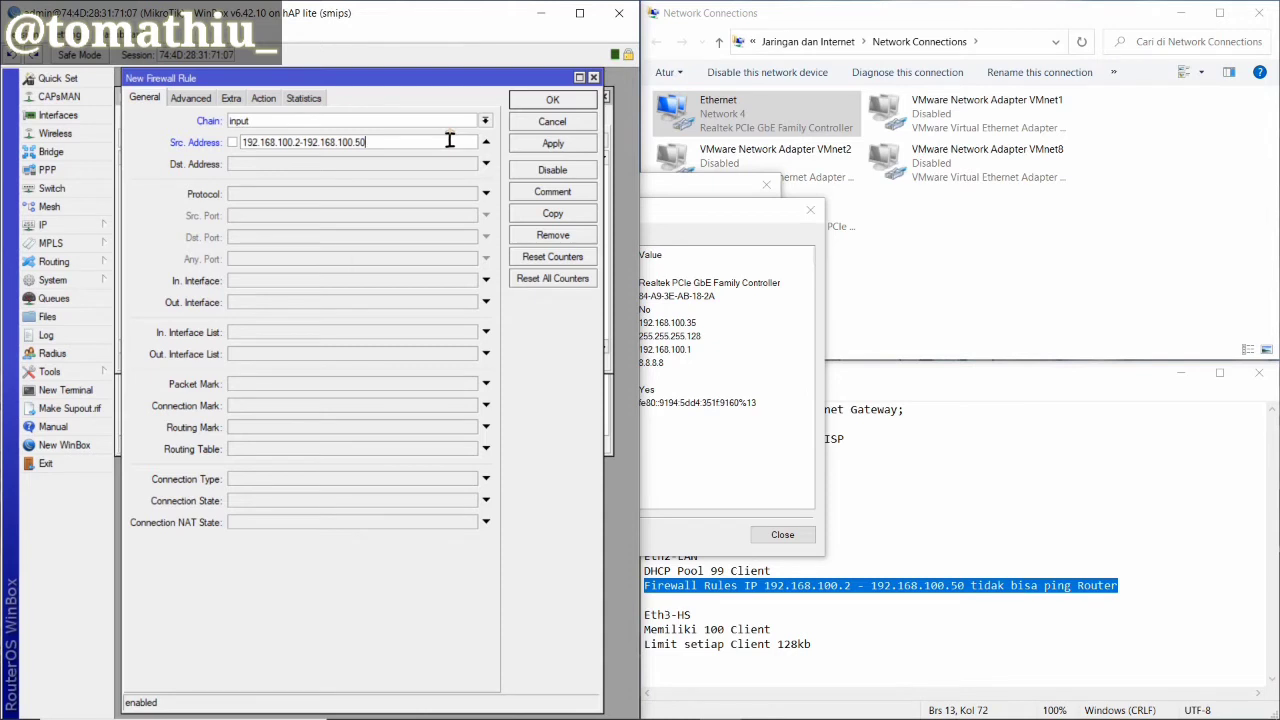
{"action": "key", "text": "Tab"}
{"action": "type", "text": "19"}
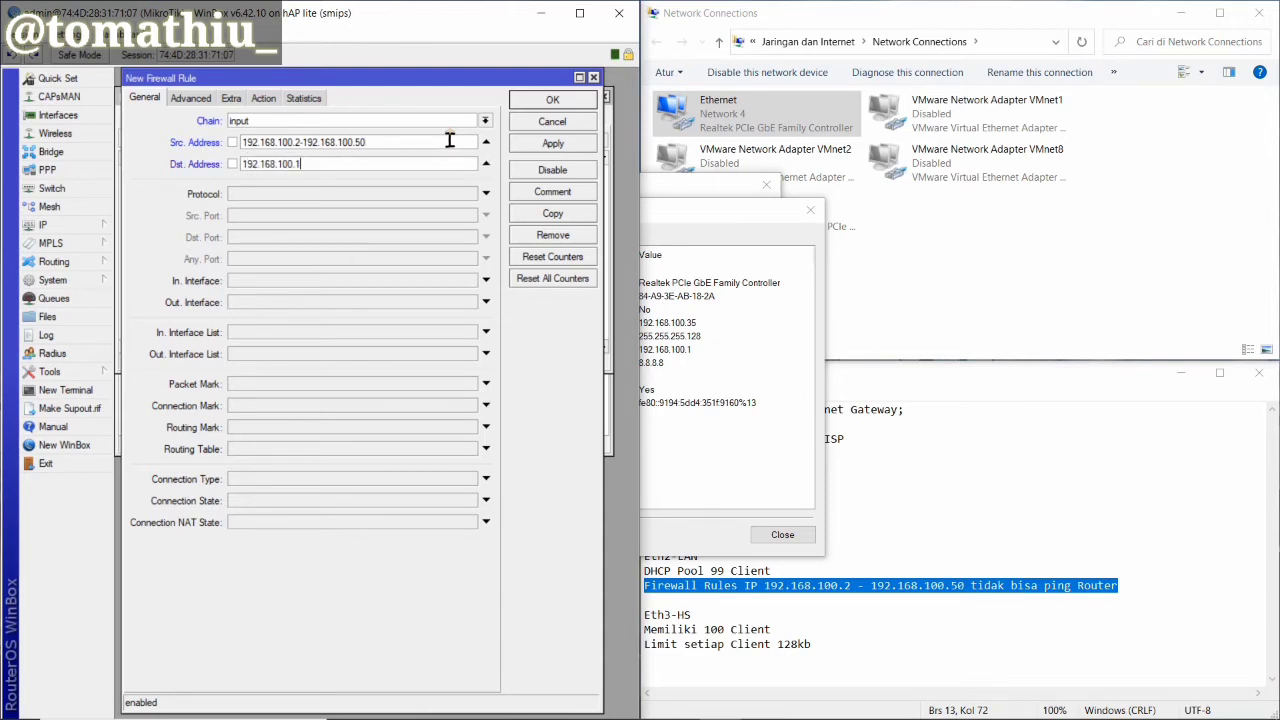
{"action": "left_click", "coordinate": [456, 193]}
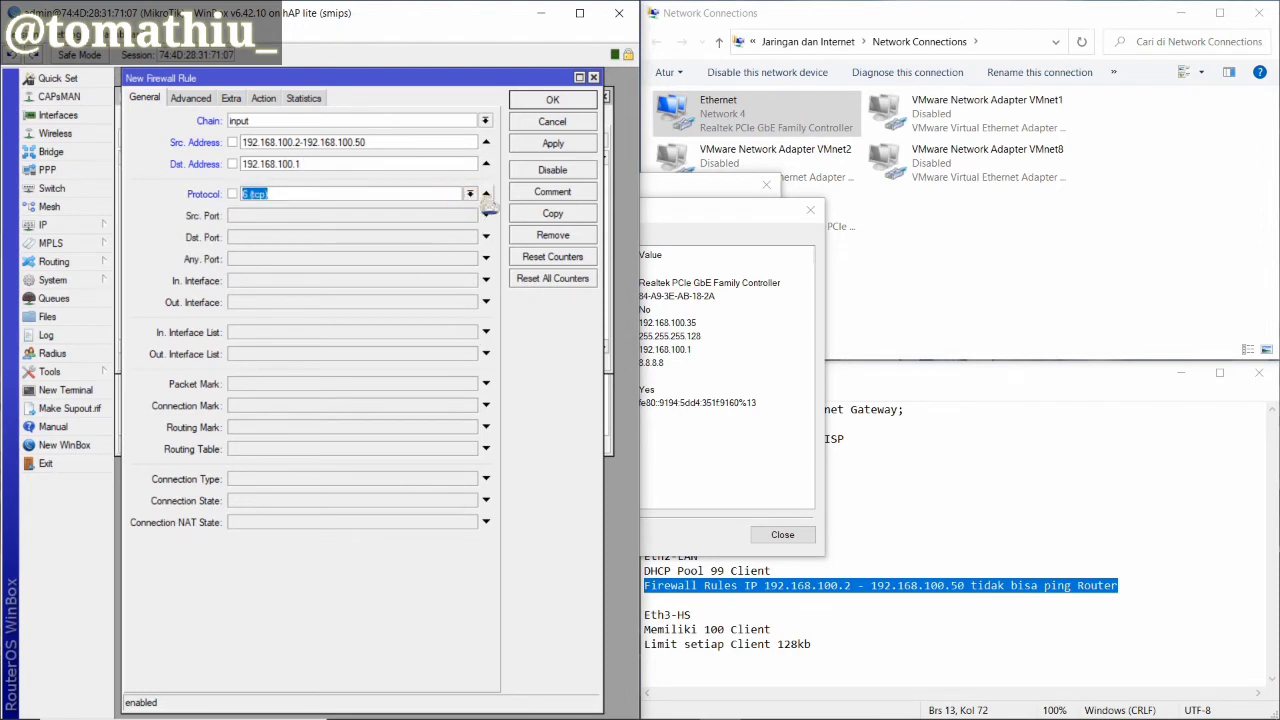
{"action": "type", "text": "1"}
Set the rule action to drop and save the filter rule
{"action": "left_click", "coordinate": [265, 102]}
{"action": "left_click", "coordinate": [288, 118]}
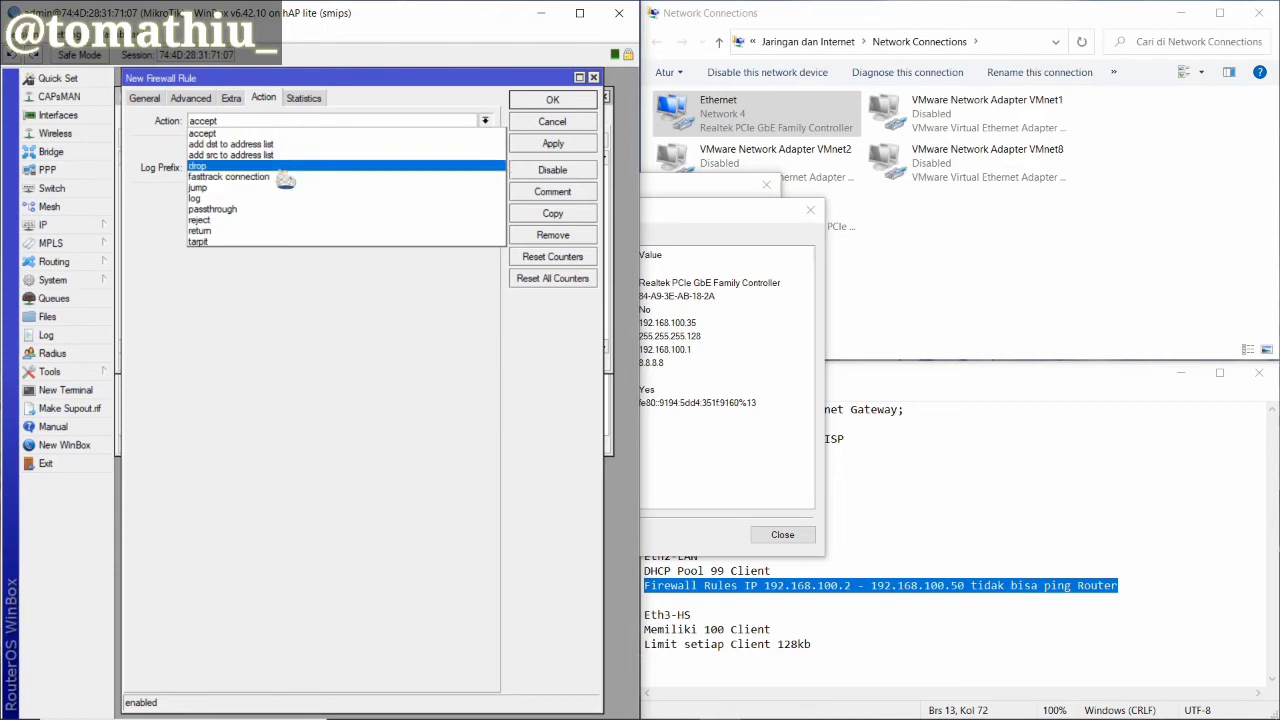
{"action": "left_click", "coordinate": [290, 166]}
{"action": "left_click", "coordinate": [536, 146]}
{"action": "left_click", "coordinate": [536, 102]}
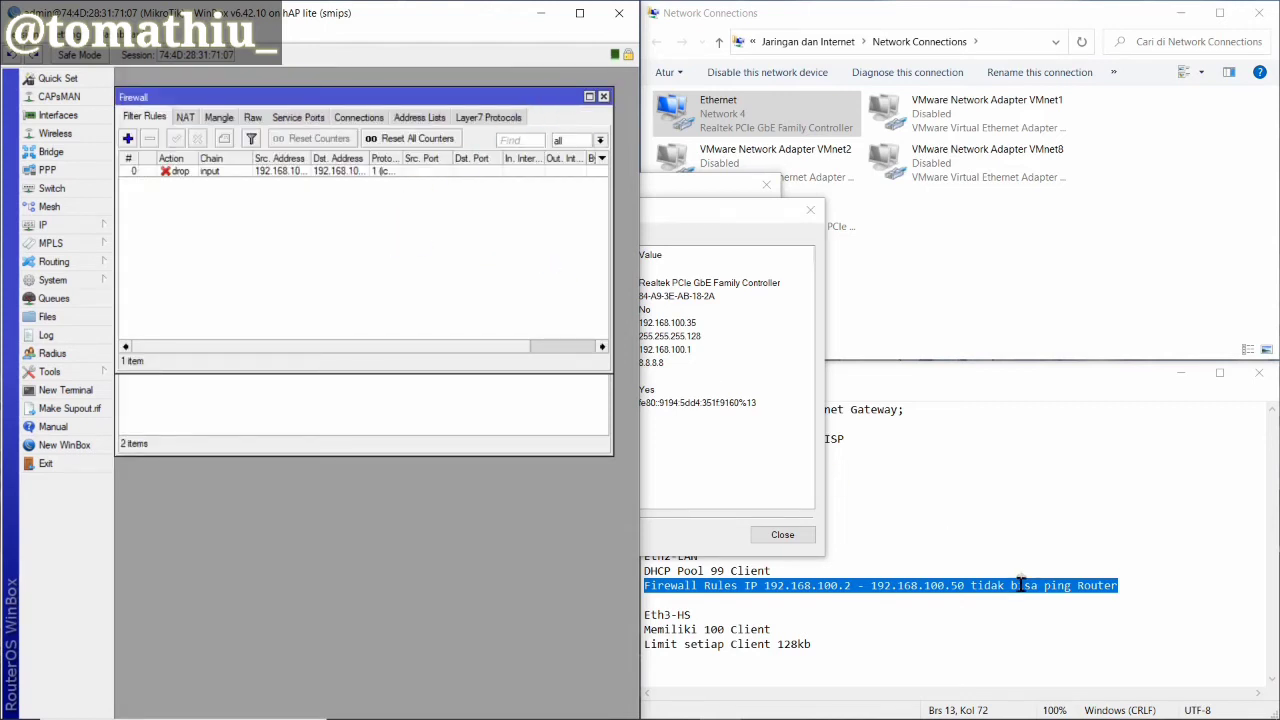
Highlight the firewall requirement in the notes and check the PC's IPv4 address 192.168.100.35
{"action": "left_click", "coordinate": [752, 587]}
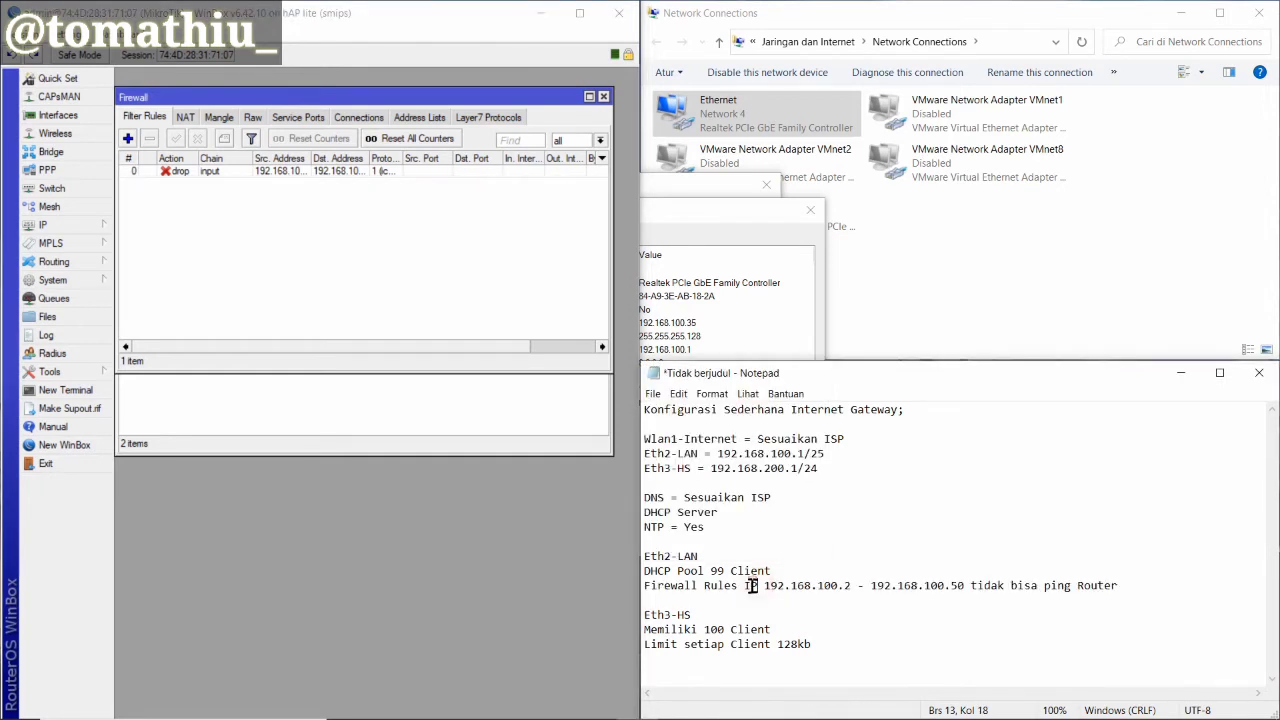
{"action": "left_click_drag", "start_coordinate": [749, 588], "coordinate": [1122, 600]}
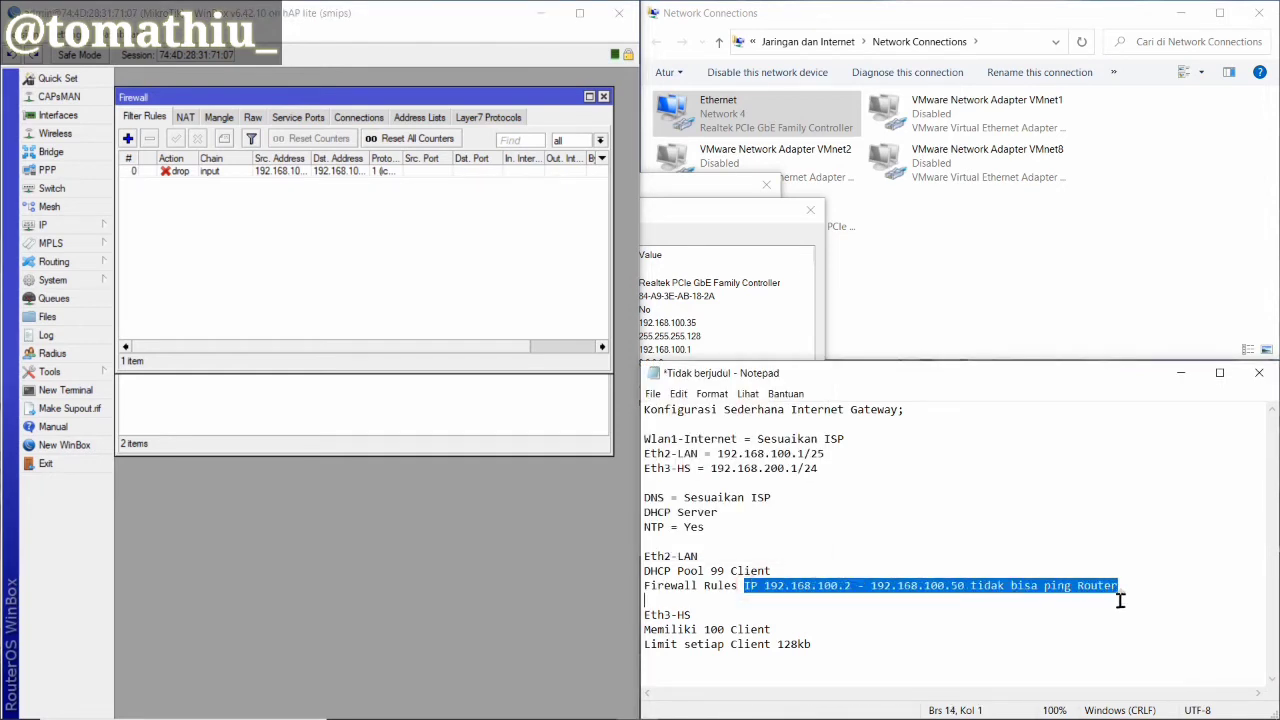
{"action": "left_click", "coordinate": [693, 336]}
{"action": "left_click", "coordinate": [693, 324]}
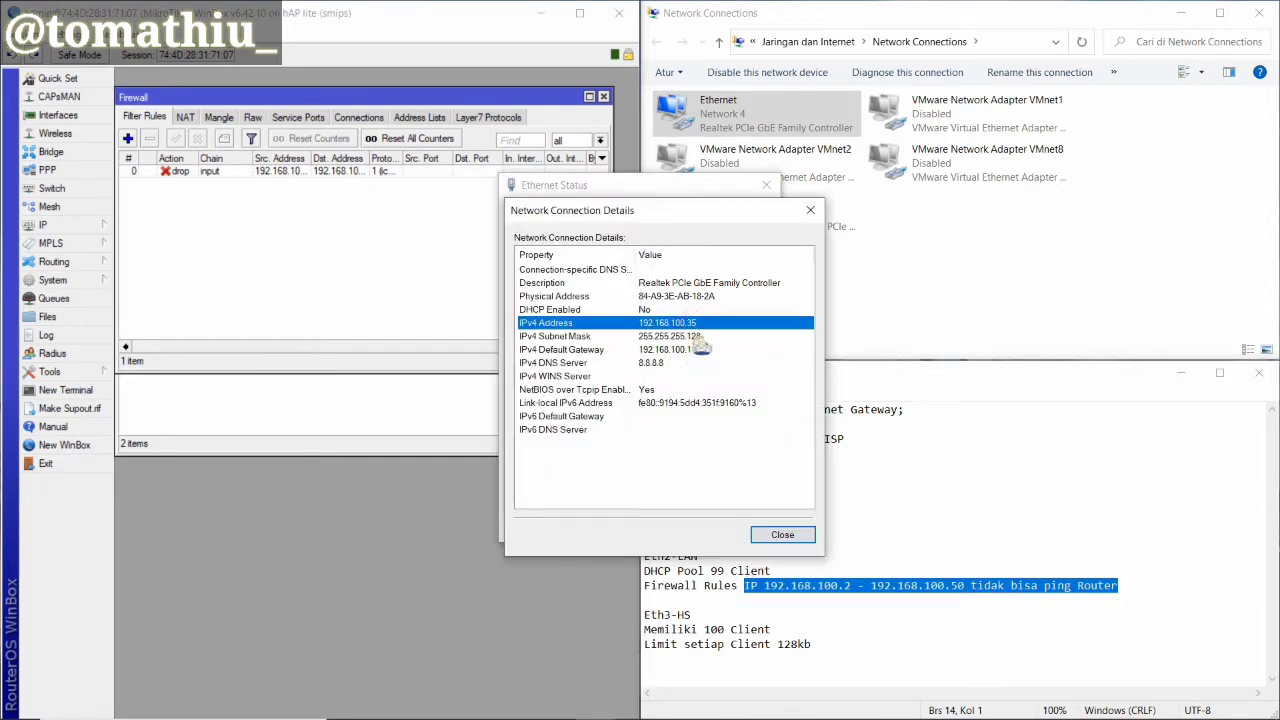
Rerun the ping to 192.168.100.1, see it time out, then minimize Command Prompt
{"action": "left_click", "coordinate": [760, 703]}
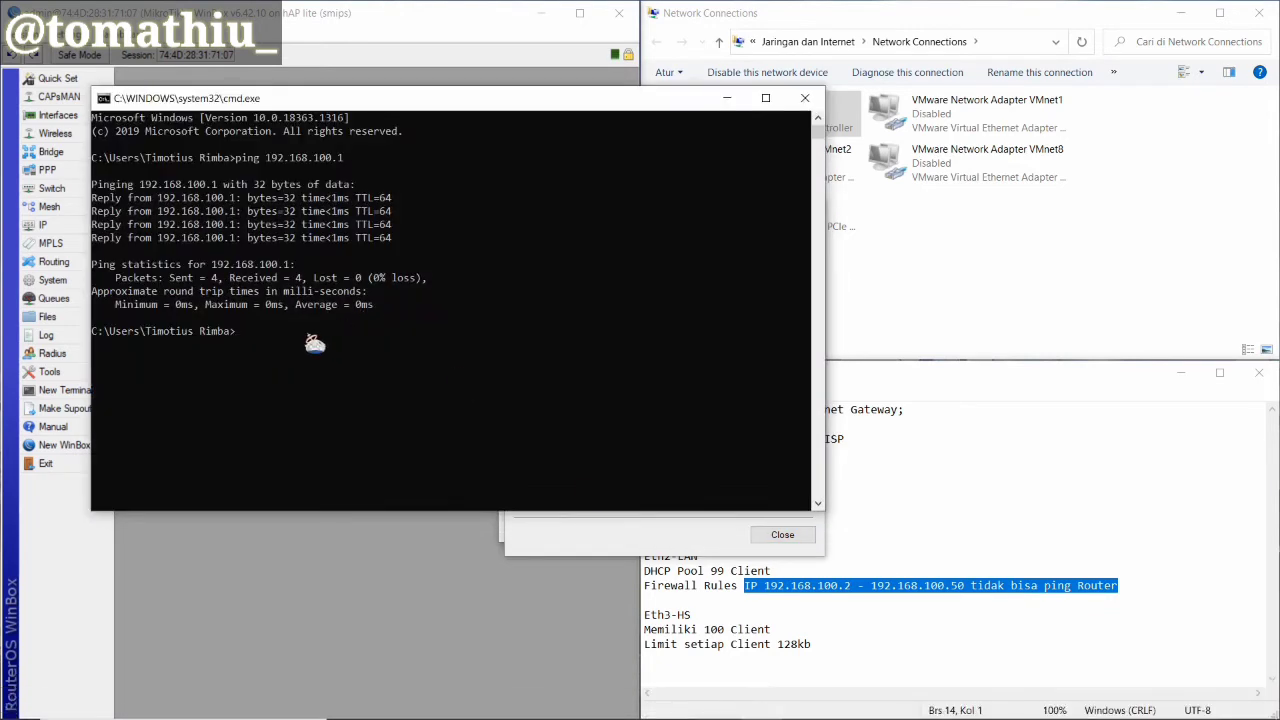
{"action": "key", "text": "Up"}
{"action": "key", "text": "Return"}
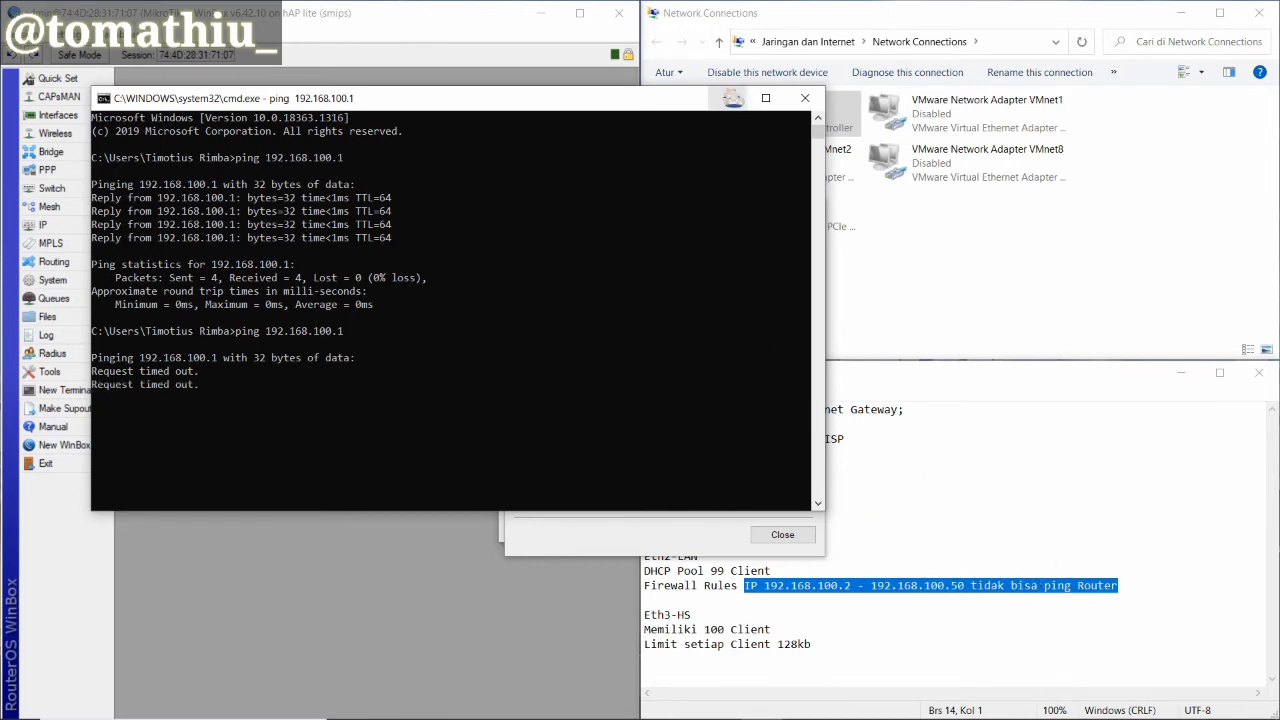
{"action": "left_click", "coordinate": [733, 97]}
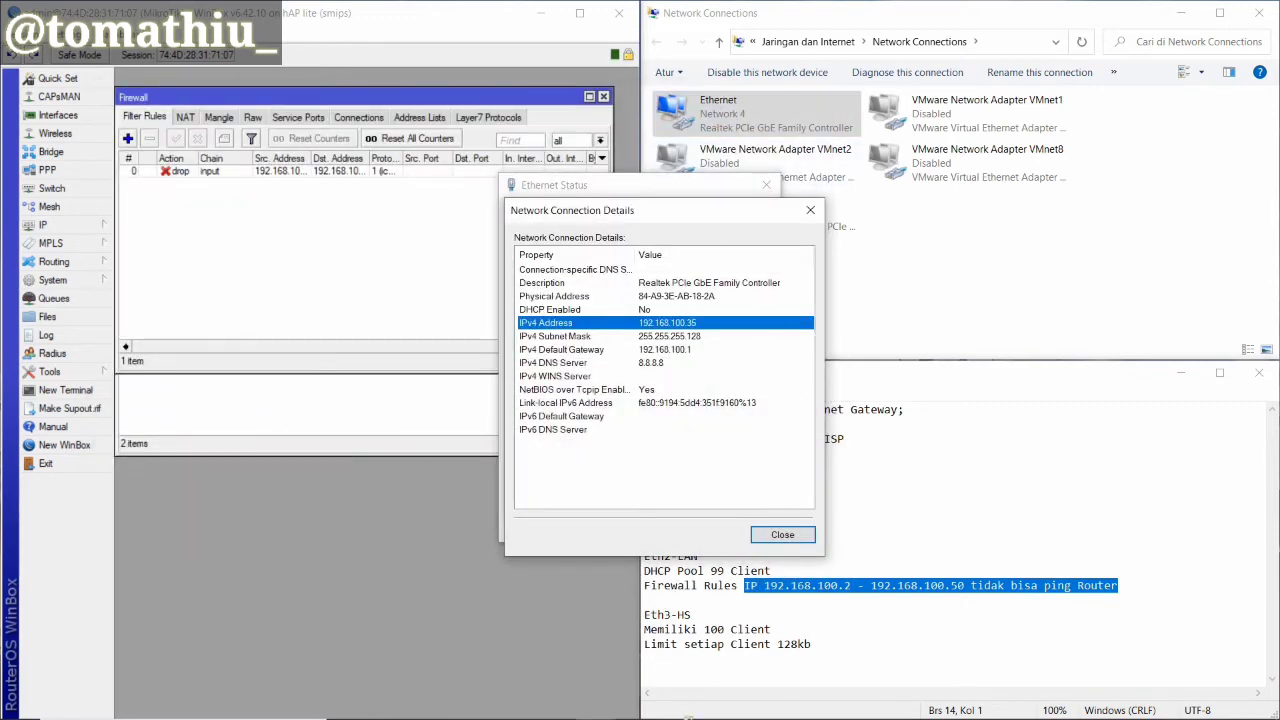
Select the Eth3-HS requirements in the notes and open WinBox's Hotspot Servers list
{"action": "left_click", "coordinate": [672, 614]}
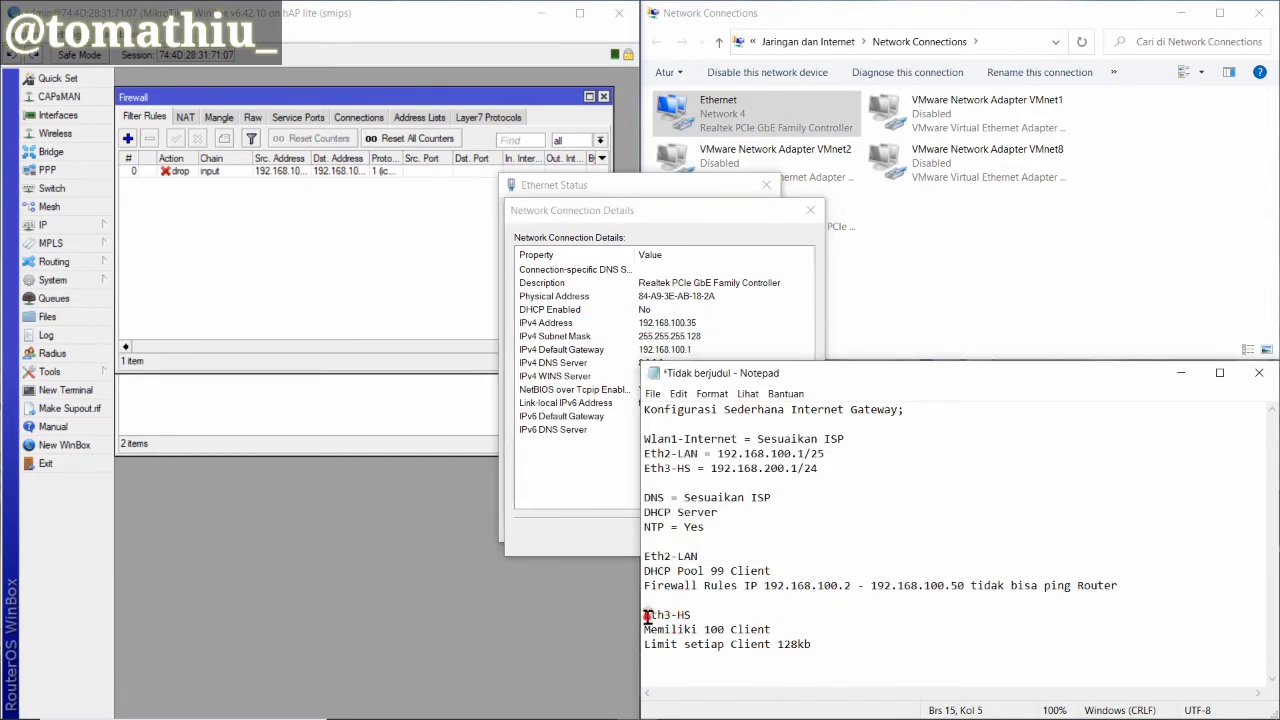
{"action": "left_click_drag", "start_coordinate": [646, 615], "coordinate": [811, 644]}
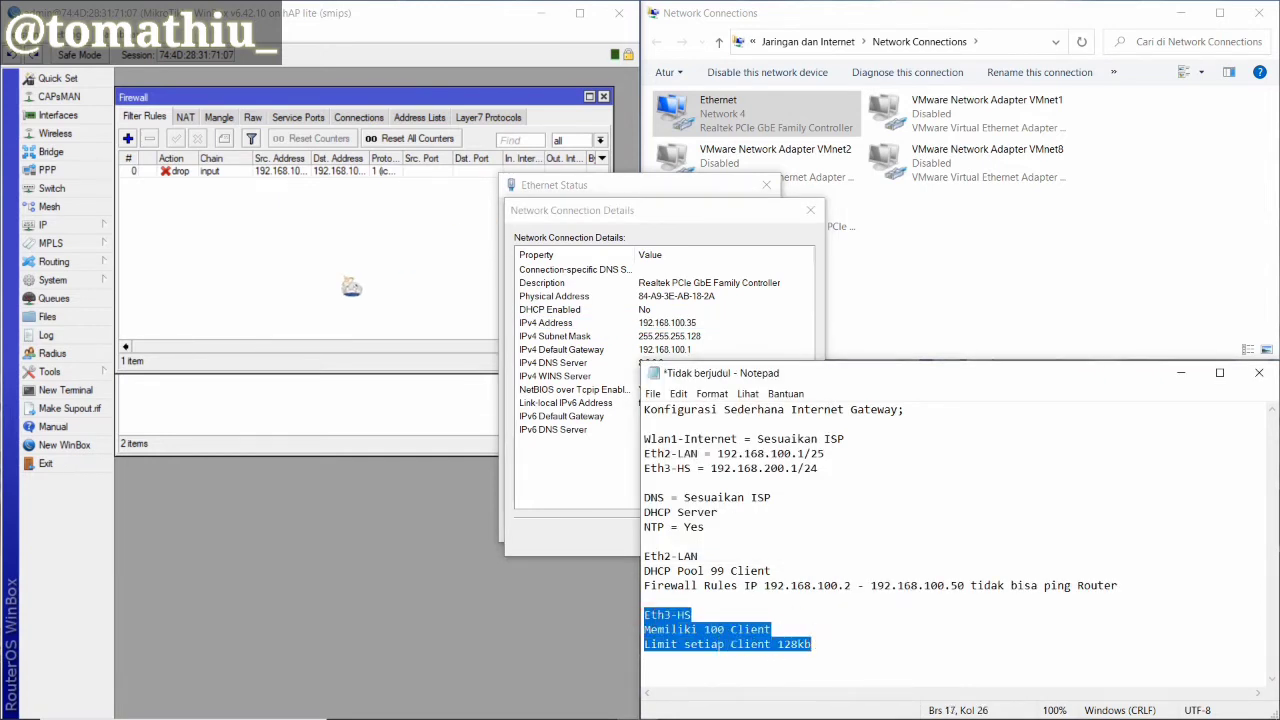
{"action": "left_click", "coordinate": [316, 292]}
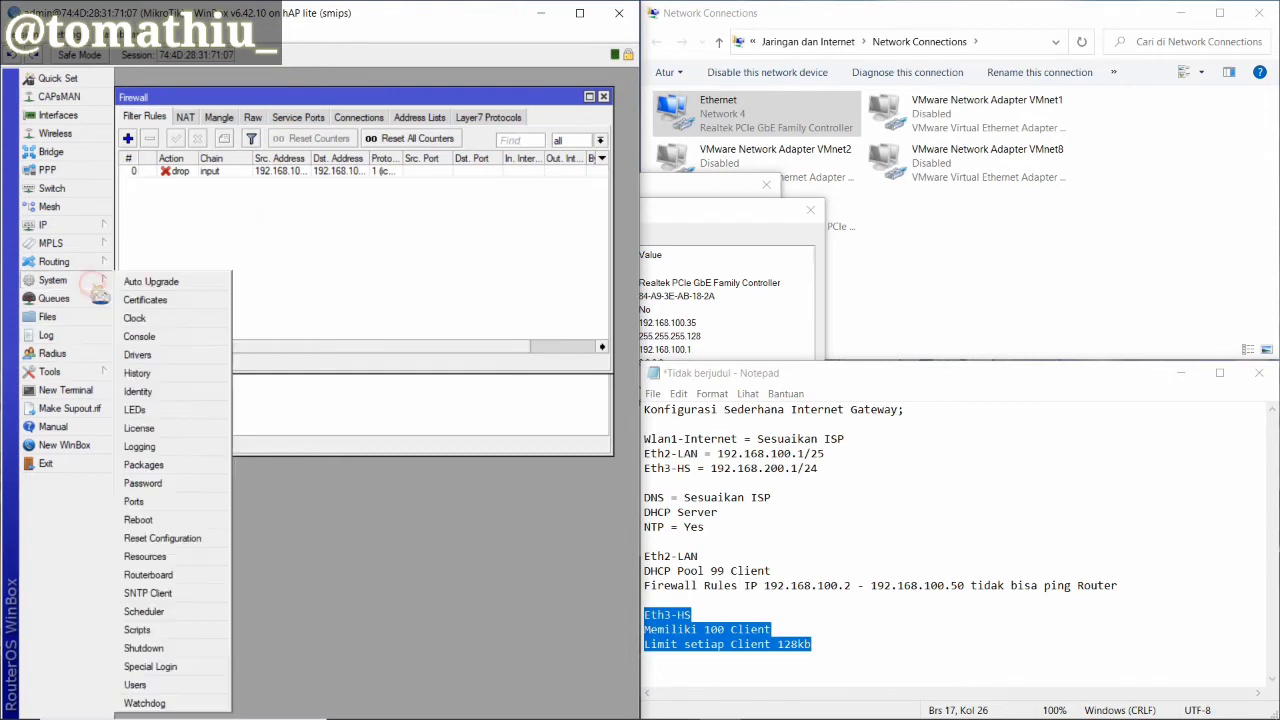
{"action": "mouse_move", "coordinate": [72, 230]}
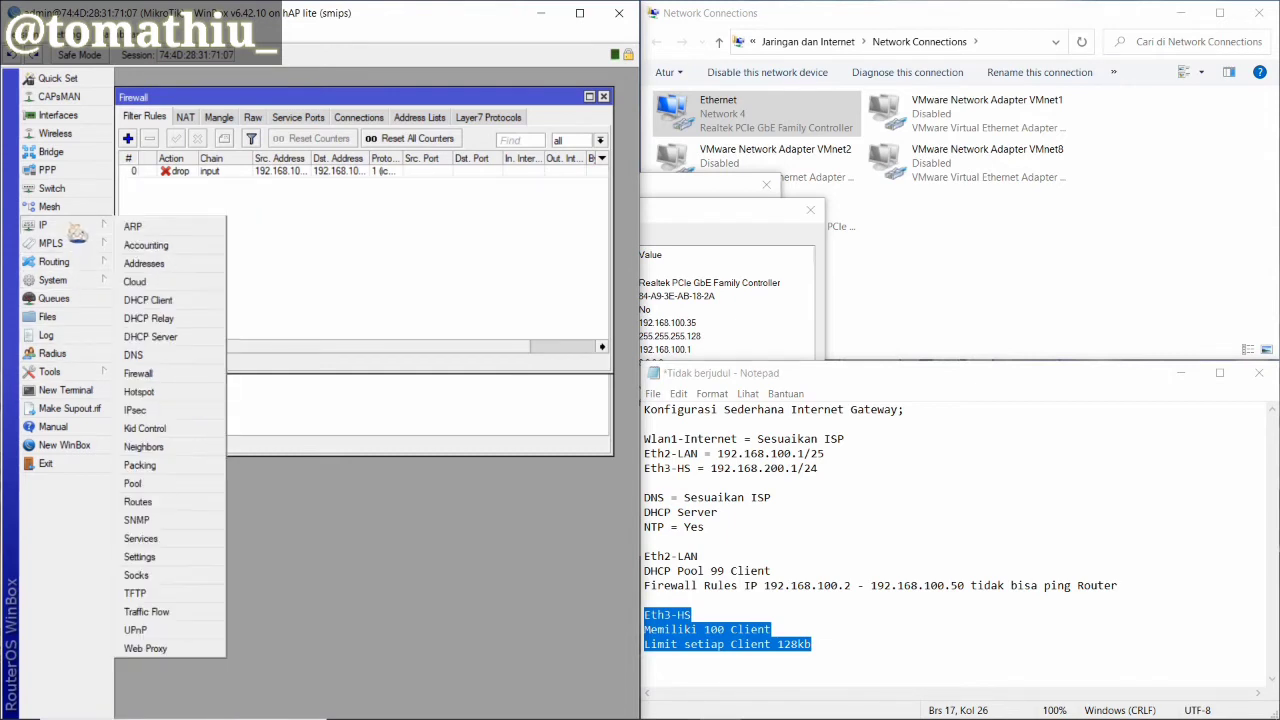
{"action": "left_click", "coordinate": [170, 394]}
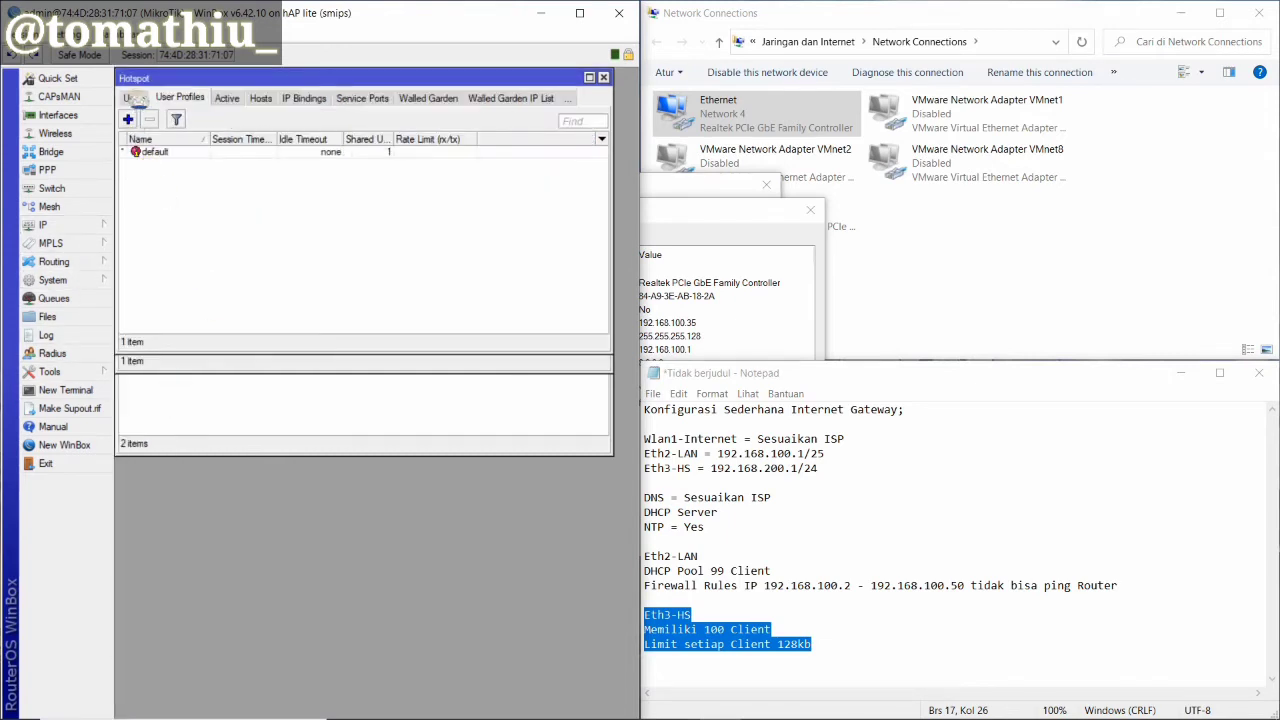
{"action": "left_click", "coordinate": [133, 98]}
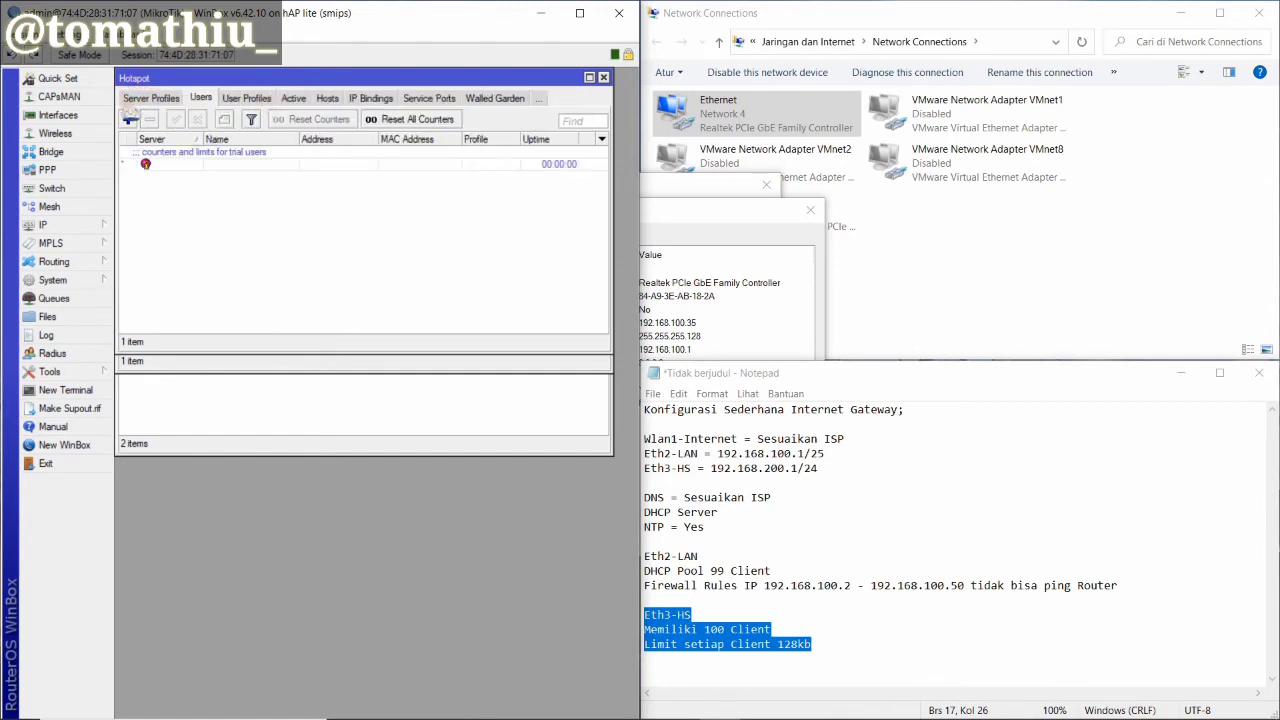
{"action": "left_click", "coordinate": [129, 100]}
{"action": "left_click", "coordinate": [140, 99]}
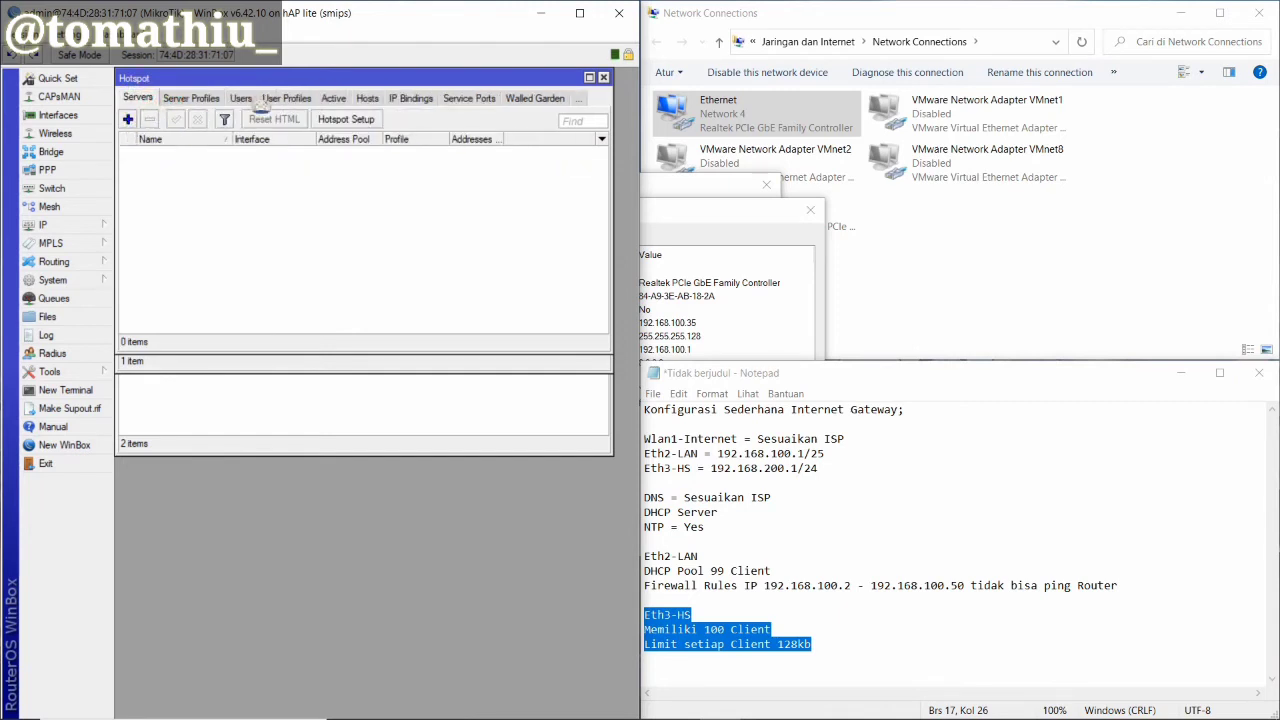
Start Hotspot Setup on interface ether3-HS with Masquerade Network unchecked
{"action": "left_click", "coordinate": [358, 122]}
{"action": "left_click", "coordinate": [483, 379]}
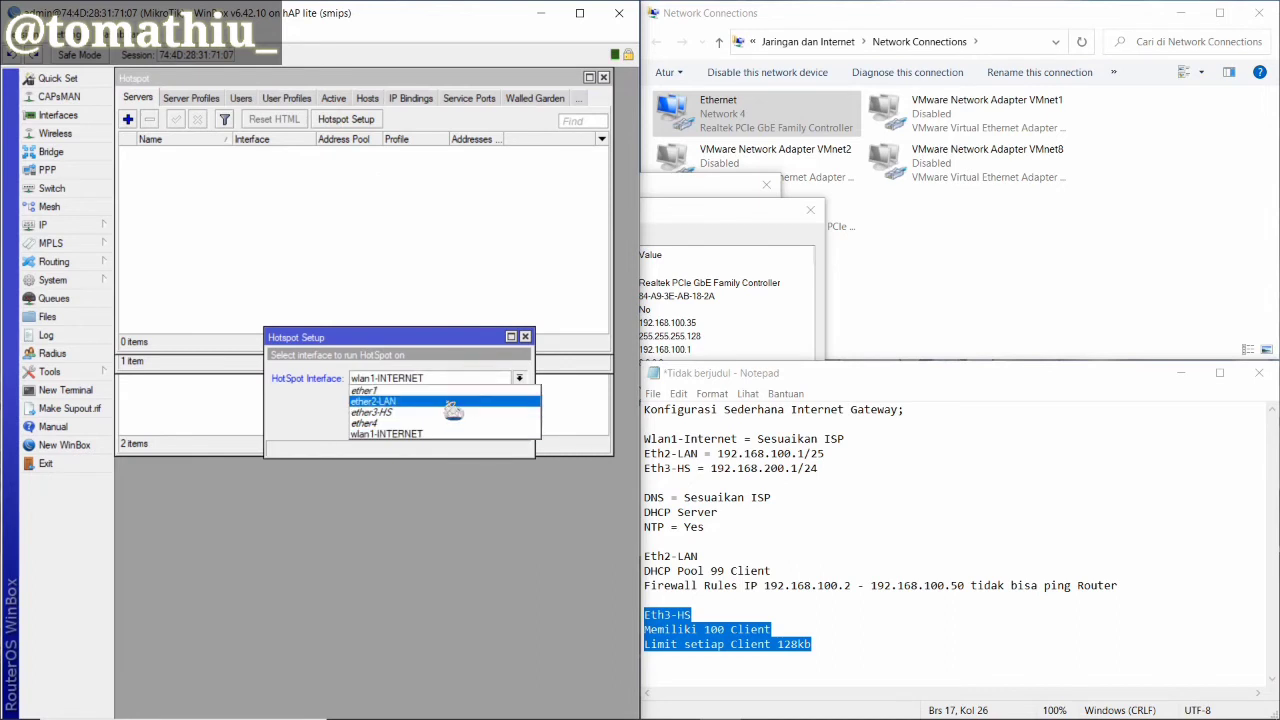
{"action": "left_click", "coordinate": [445, 412]}
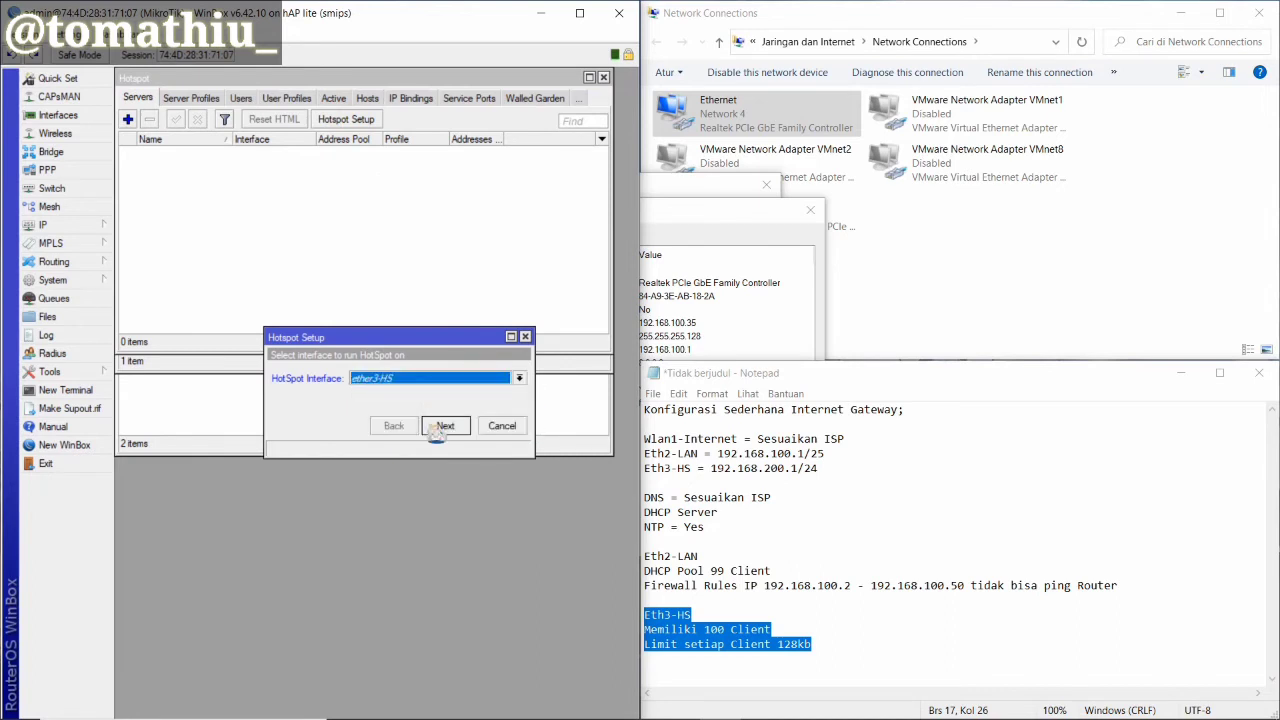
{"action": "left_click", "coordinate": [440, 427]}
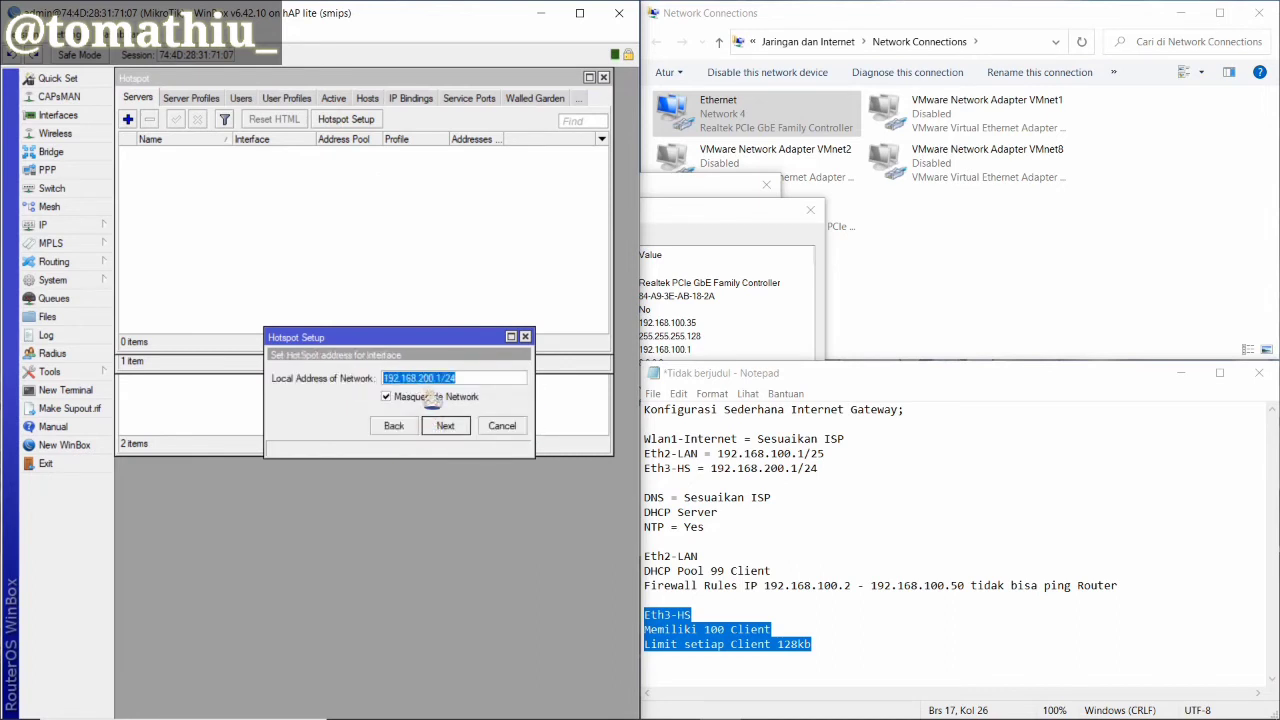
{"action": "left_click", "coordinate": [436, 397]}
Accept defaults: local address 192.168.200.1/24, suggested pool, no SSL certificate, DNS 8.8.8.8
{"action": "left_click", "coordinate": [446, 426]}
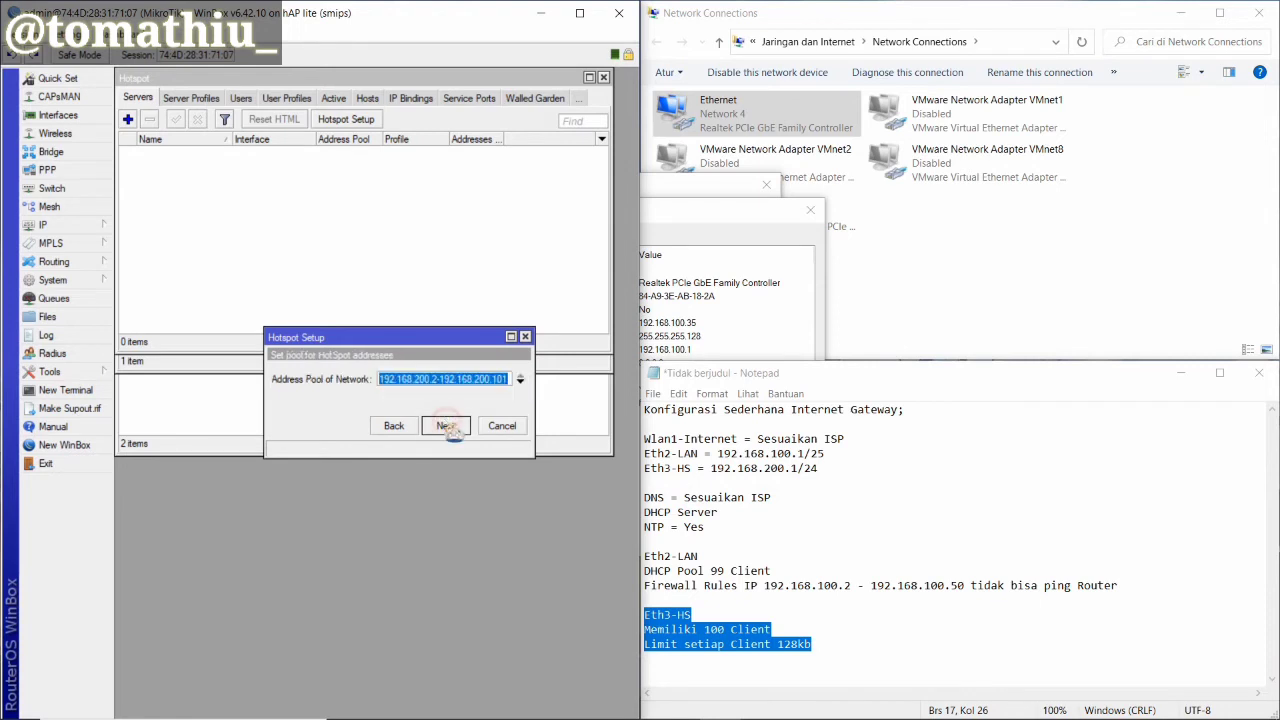
{"action": "left_click", "coordinate": [448, 428]}
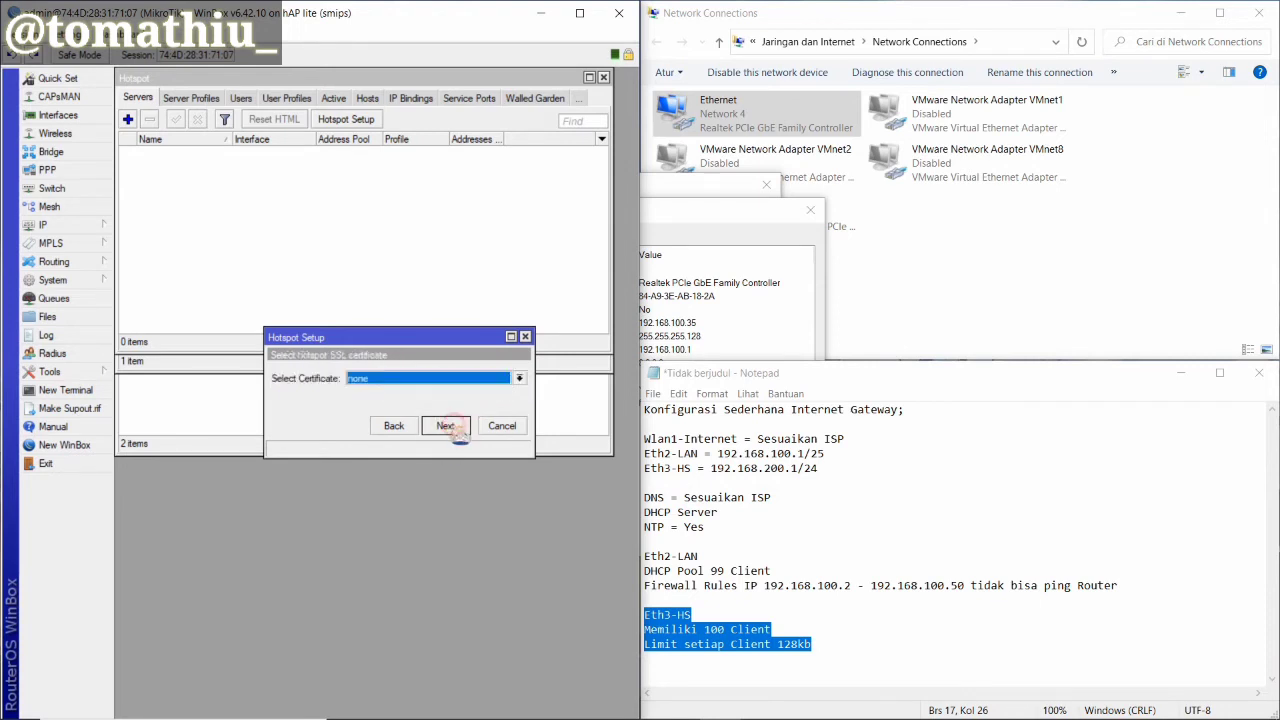
{"action": "left_click", "coordinate": [453, 429]}
{"action": "left_click", "coordinate": [446, 426]}
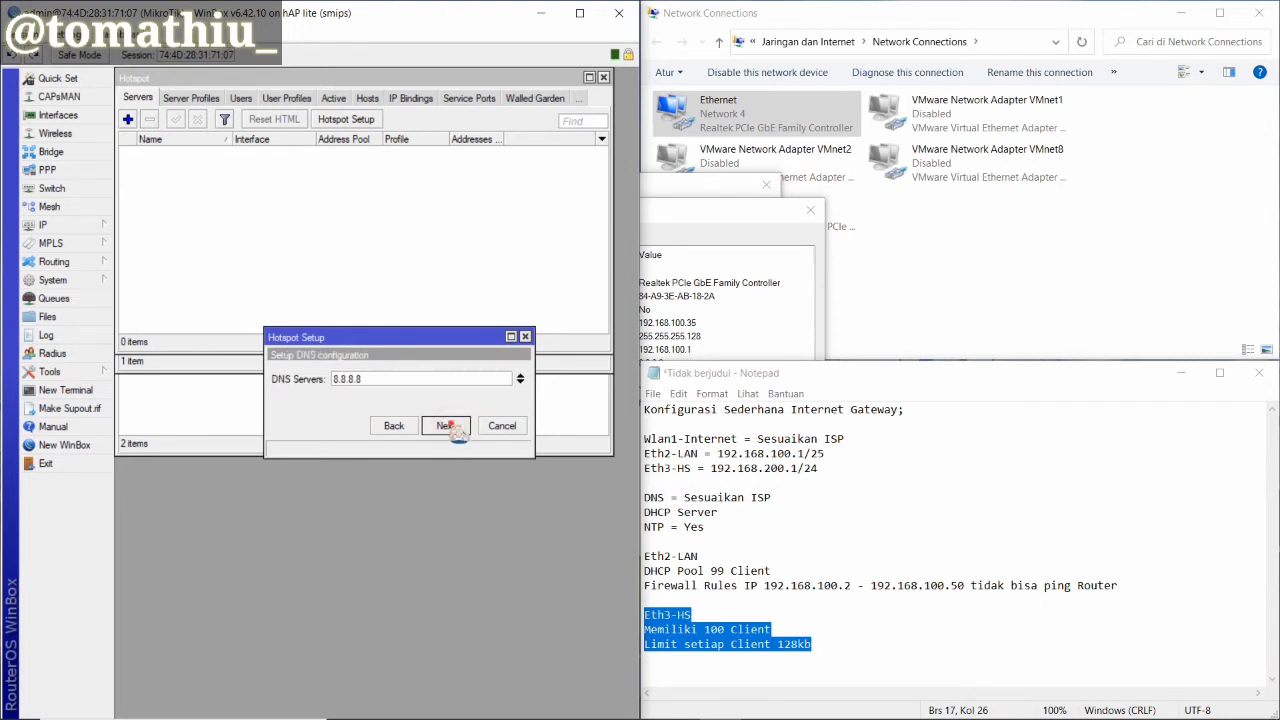
{"action": "left_click", "coordinate": [446, 426]}
{"action": "left_click", "coordinate": [446, 426]}
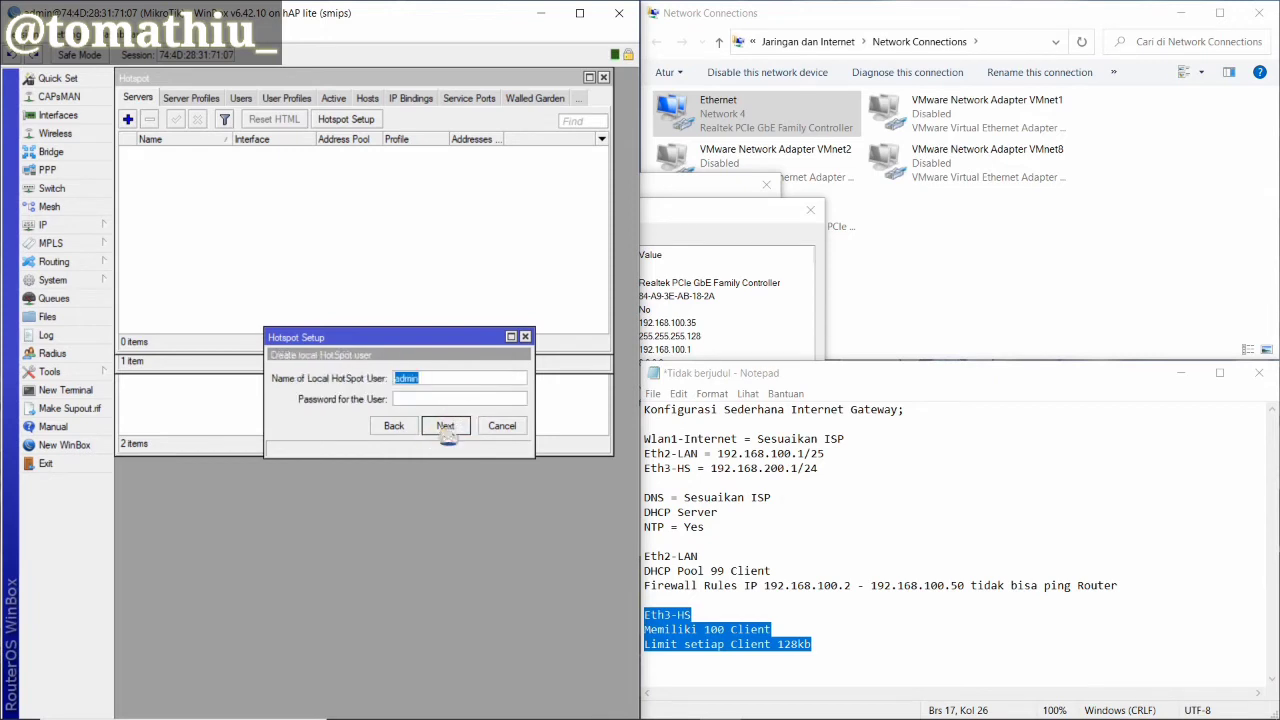
{"action": "left_click", "coordinate": [445, 426]}
{"action": "left_click", "coordinate": [370, 389]}
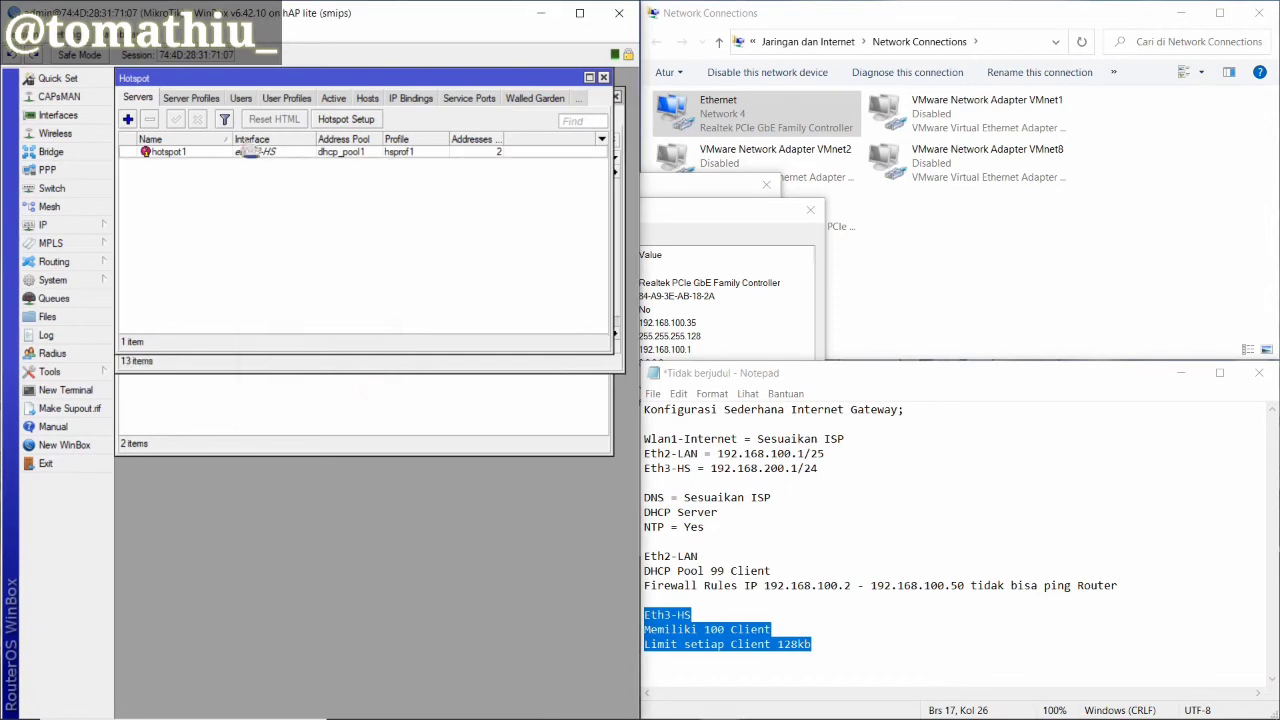
Add hotspot user profile 'Client' with 100 shared users and rate limit 128k/128k, and save it
{"action": "left_click", "coordinate": [286, 98]}
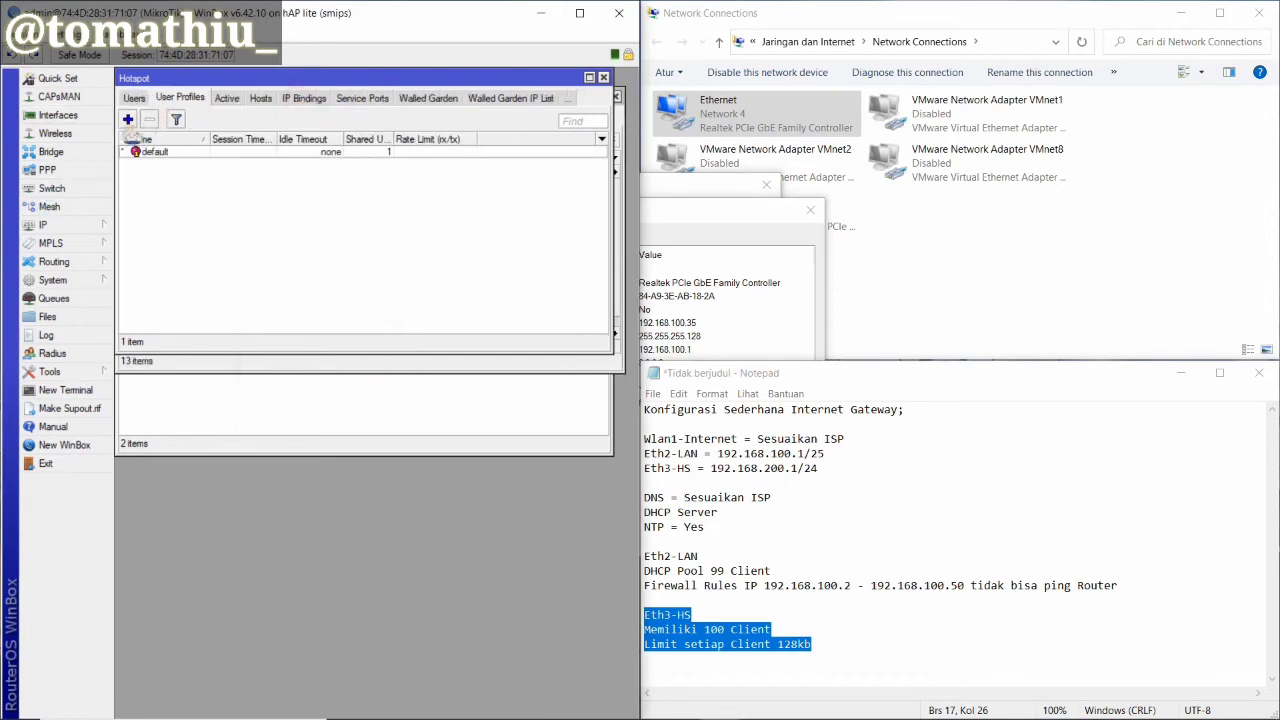
{"action": "left_click", "coordinate": [128, 120]}
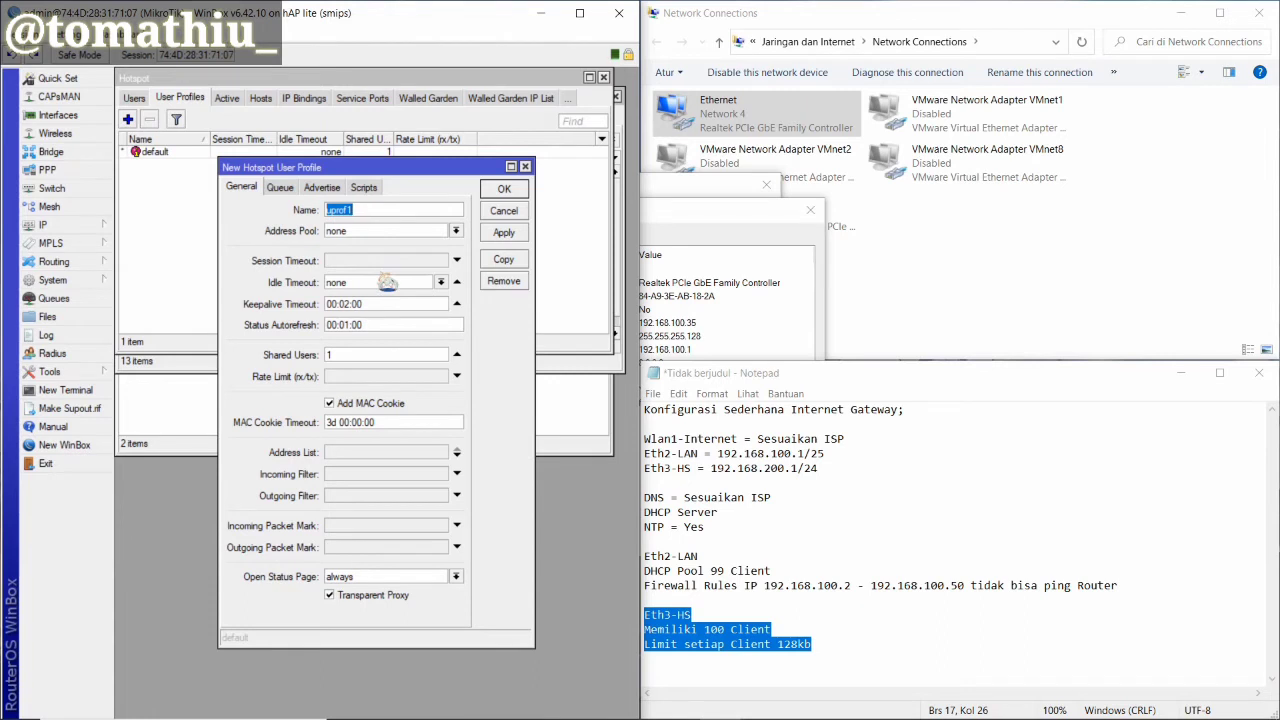
{"action": "type", "text": "Client"}
{"action": "left_click", "coordinate": [378, 352]}
{"action": "left_click", "coordinate": [383, 377]}
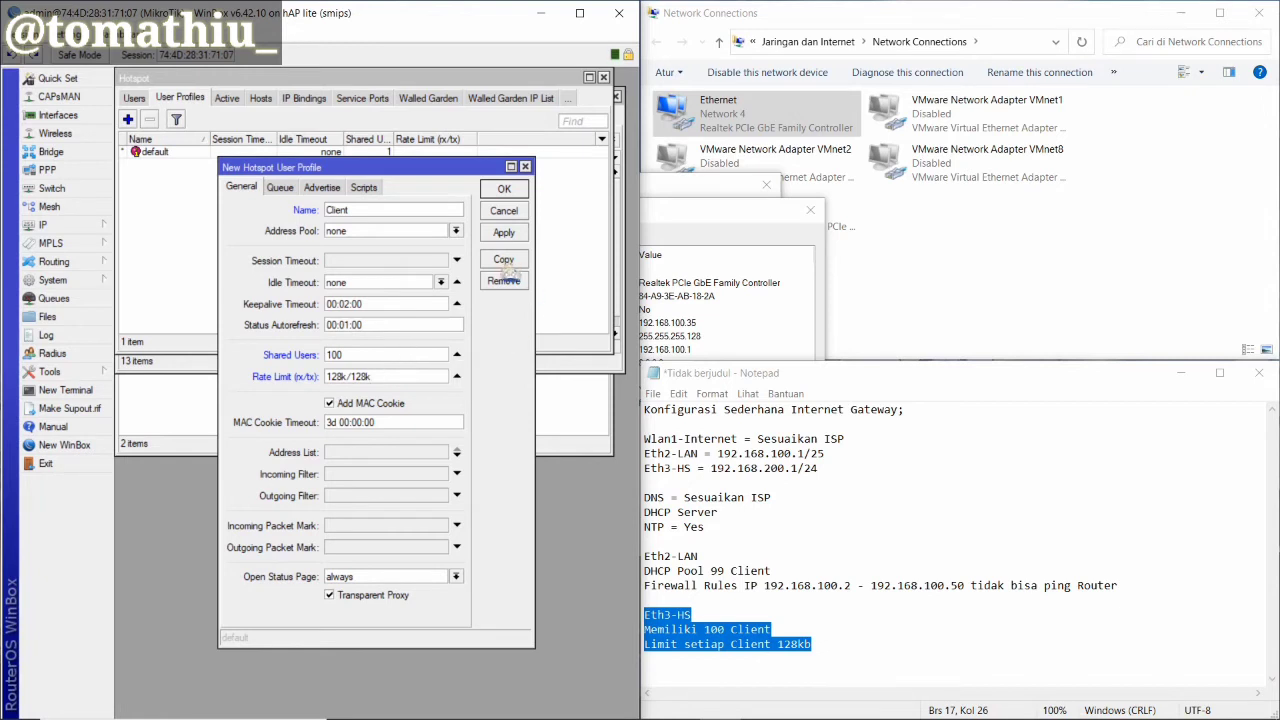
{"action": "left_click", "coordinate": [504, 232]}
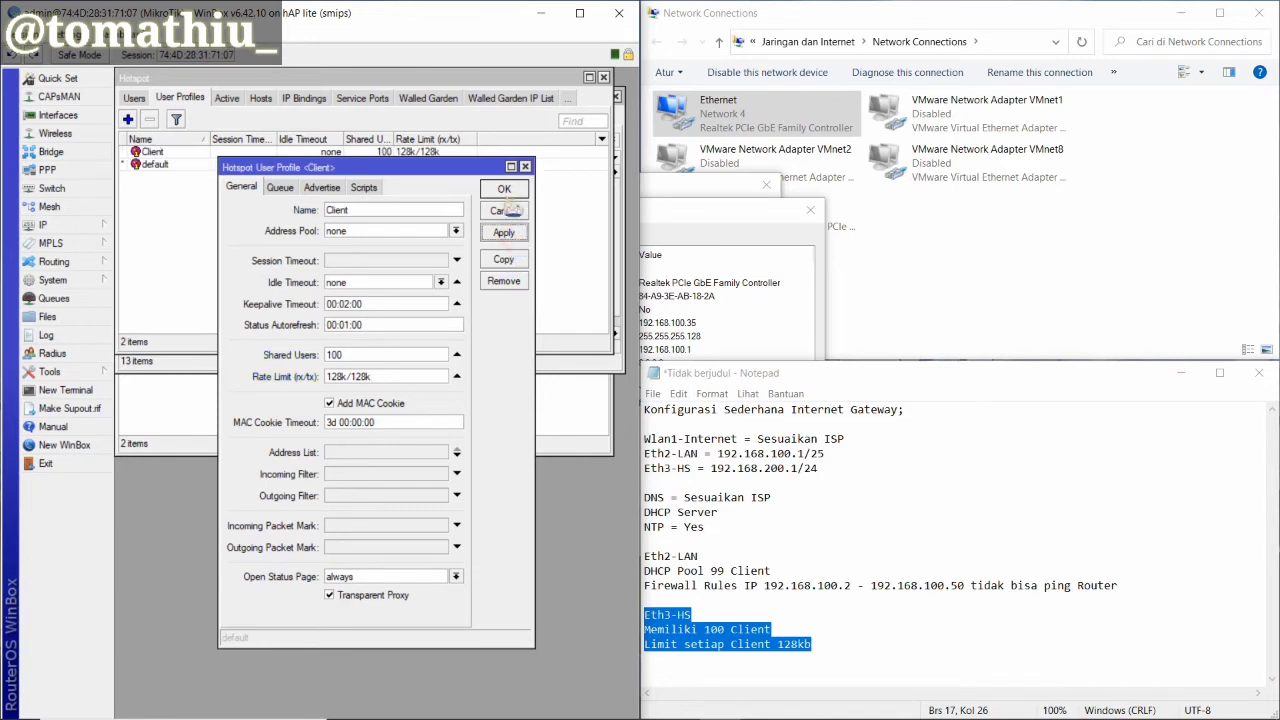
{"action": "left_click", "coordinate": [504, 189]}
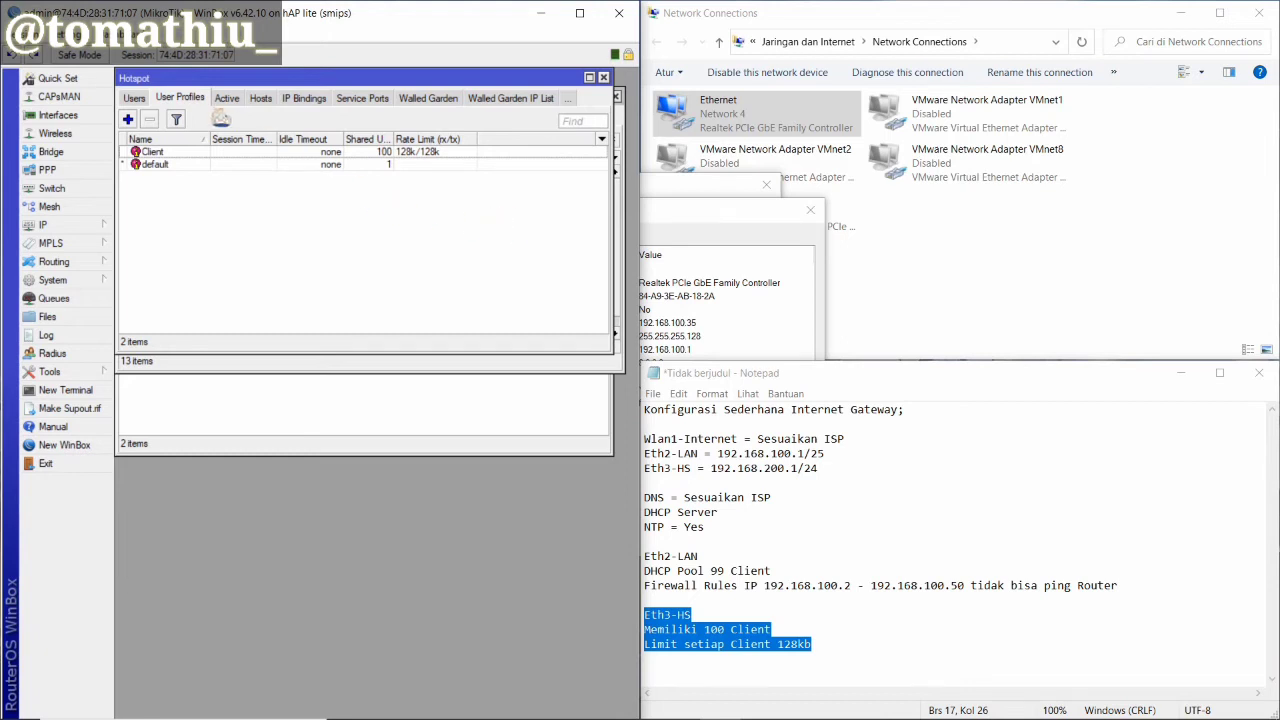
Add a new hotspot user on server hotspot1 with the Client profile
{"action": "left_click", "coordinate": [136, 98]}
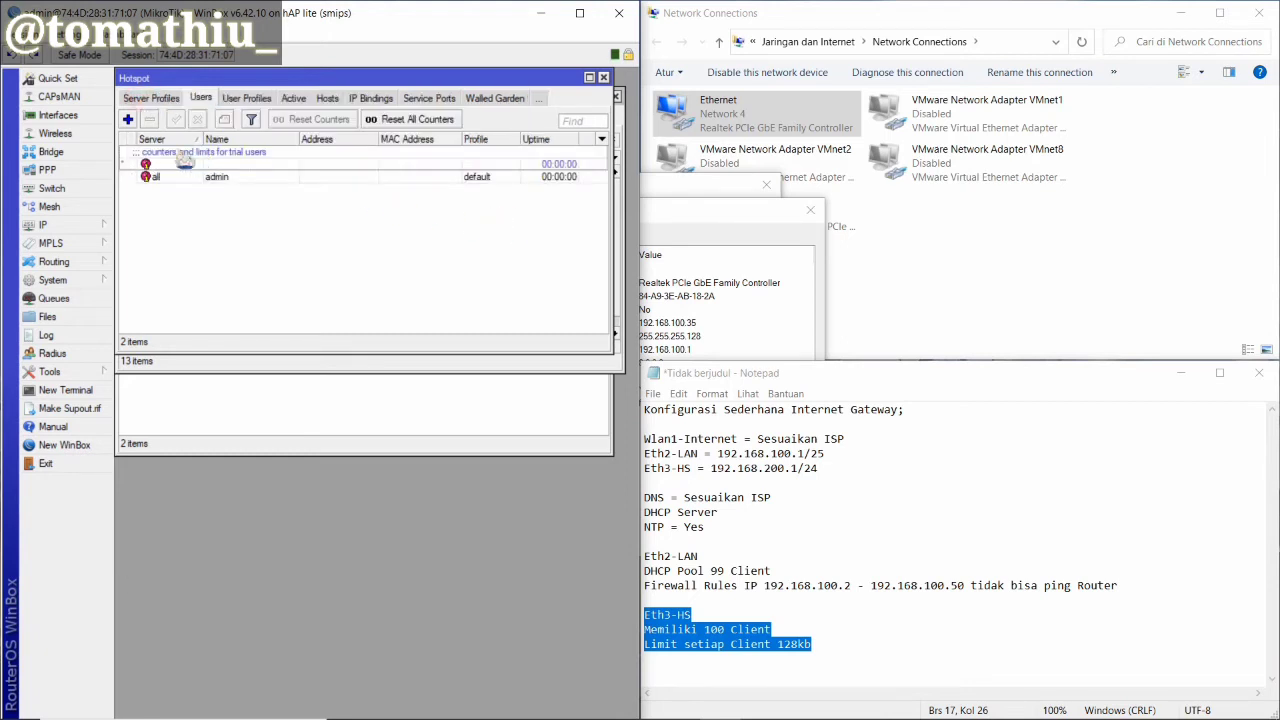
{"action": "left_click", "coordinate": [127, 119]}
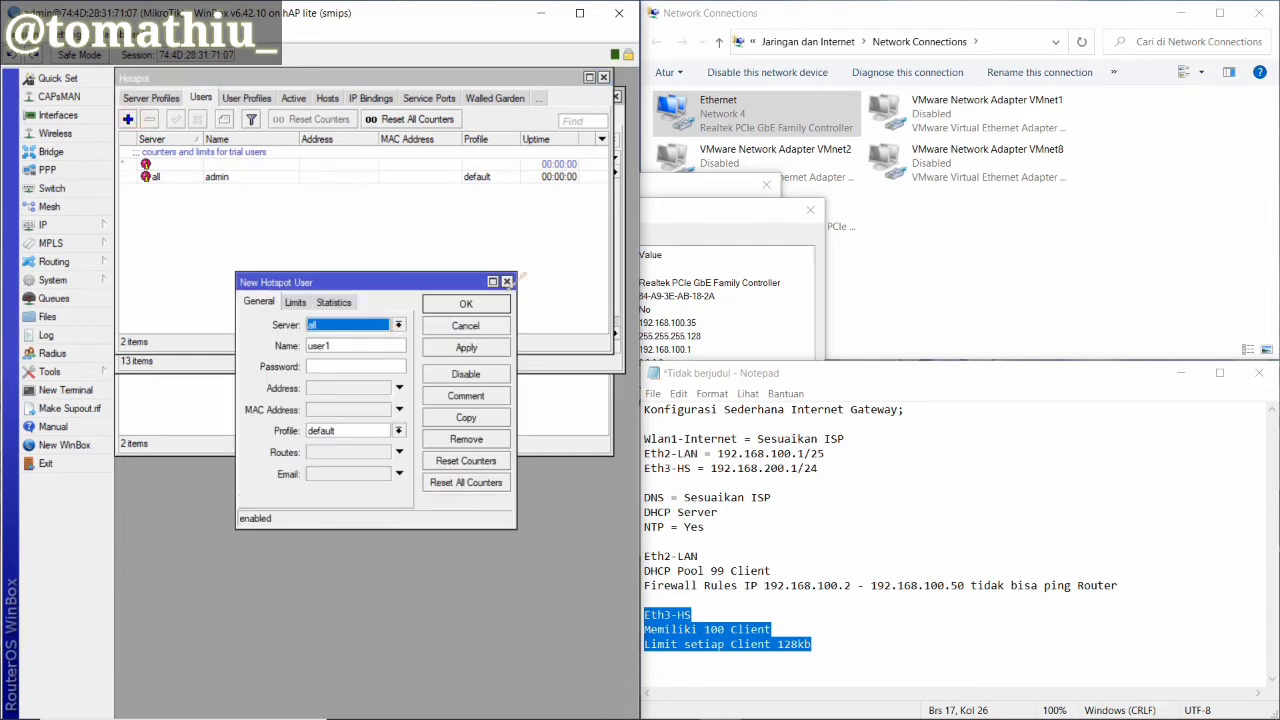
{"action": "left_click", "coordinate": [398, 325]}
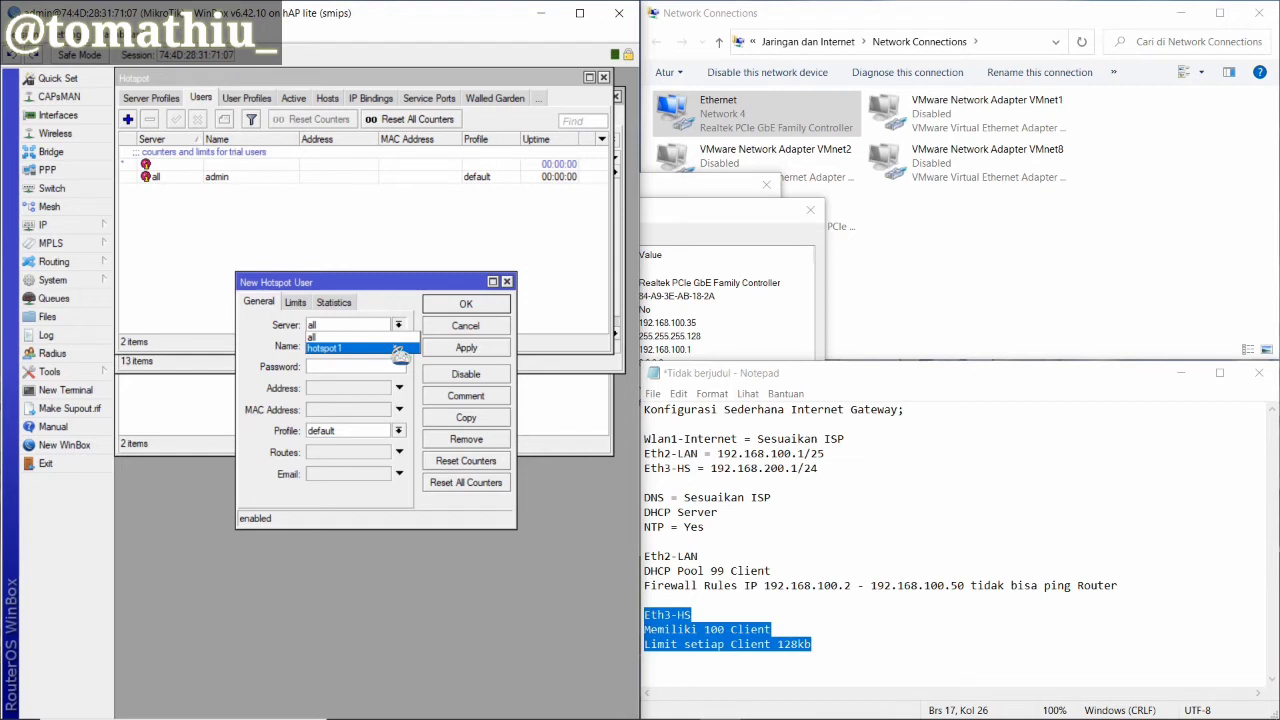
{"action": "left_click", "coordinate": [398, 348]}
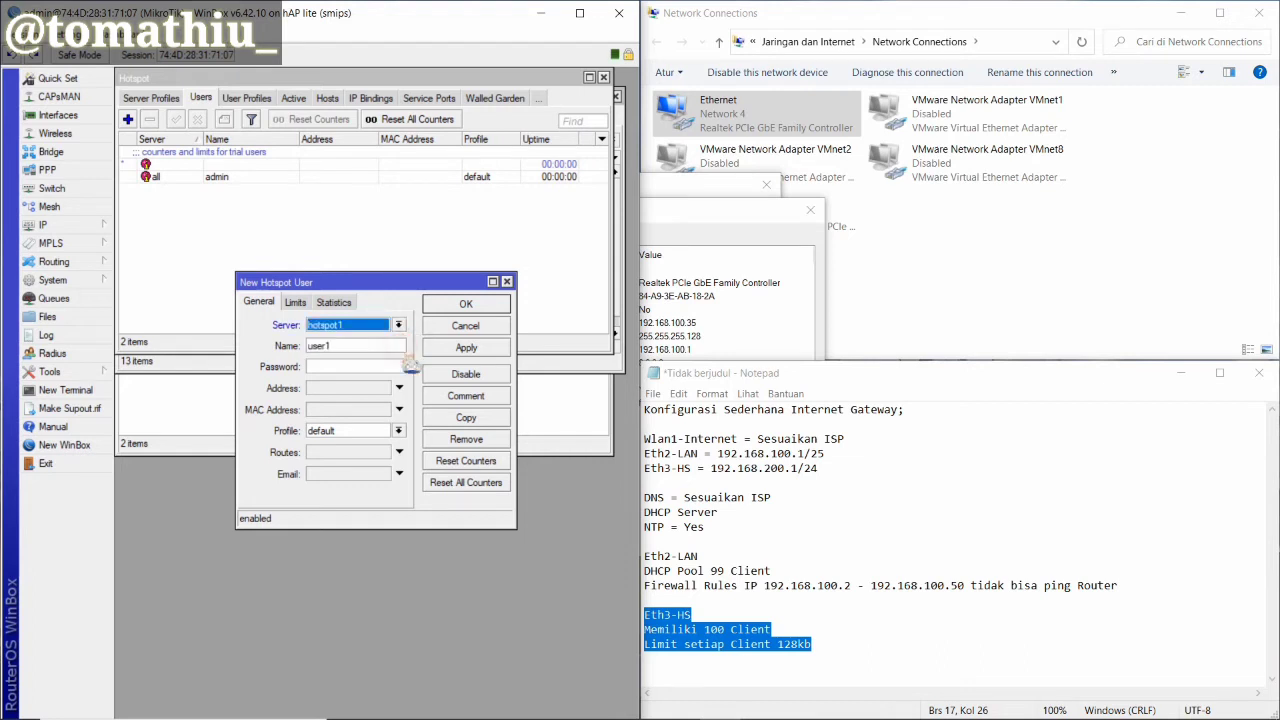
{"action": "left_click", "coordinate": [398, 430]}
{"action": "left_click", "coordinate": [397, 451]}
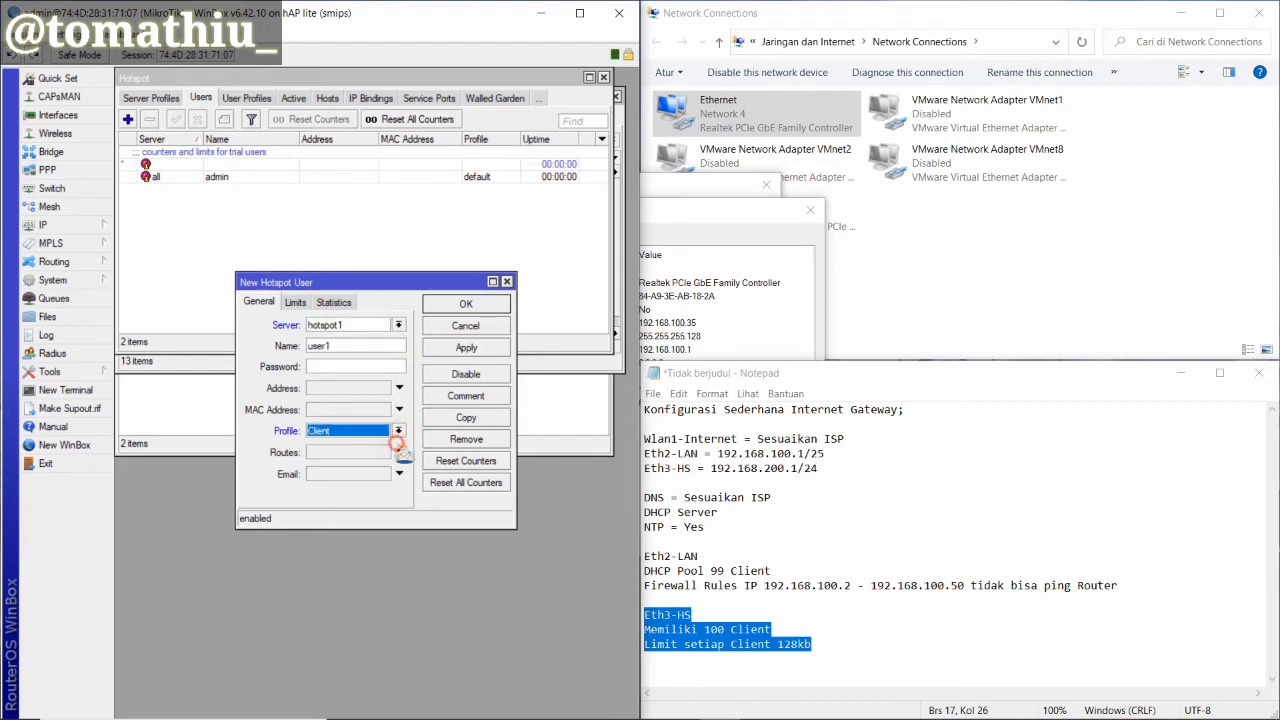
Name the user client1, save it, and reopen its settings to verify them
{"action": "left_click", "coordinate": [368, 343]}
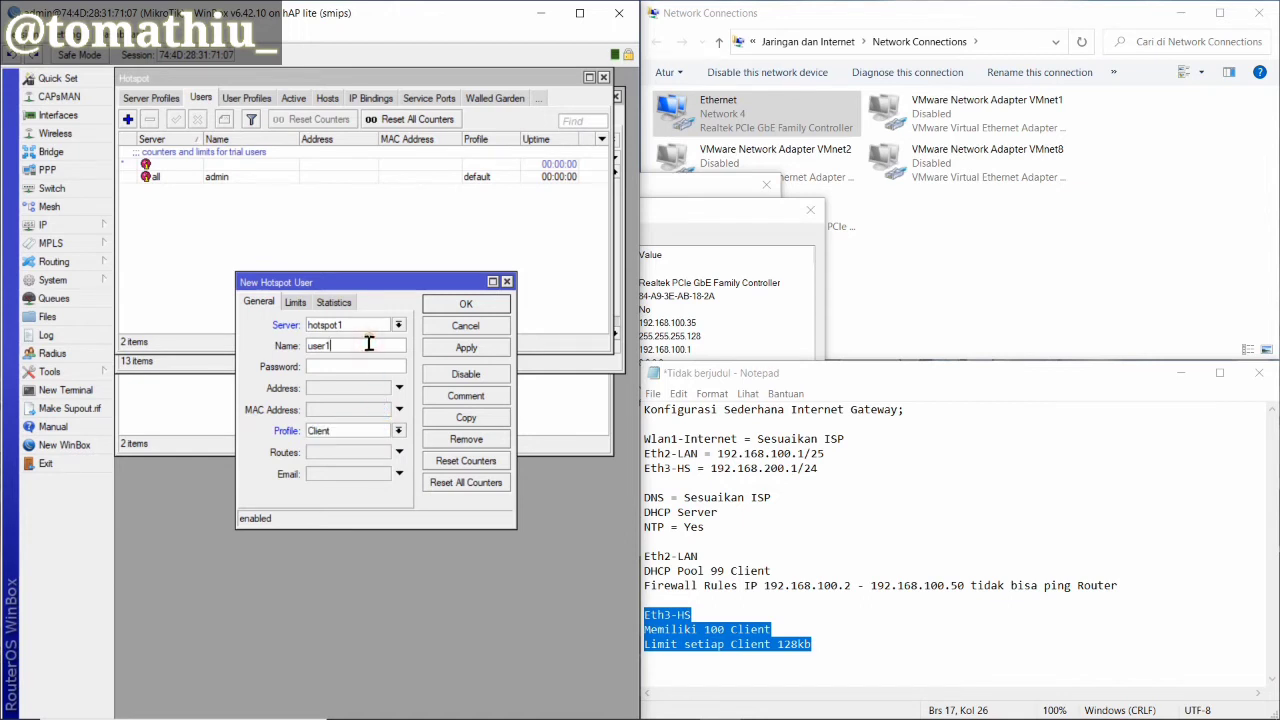
{"action": "key", "text": "BackSpace"}
{"action": "key", "text": "BackSpace"}
{"action": "key", "text": "BackSpace"}
{"action": "key", "text": "BackSpace"}
{"action": "type", "text": "client"}
{"action": "left_click", "coordinate": [466, 347]}
{"action": "left_click", "coordinate": [472, 306]}
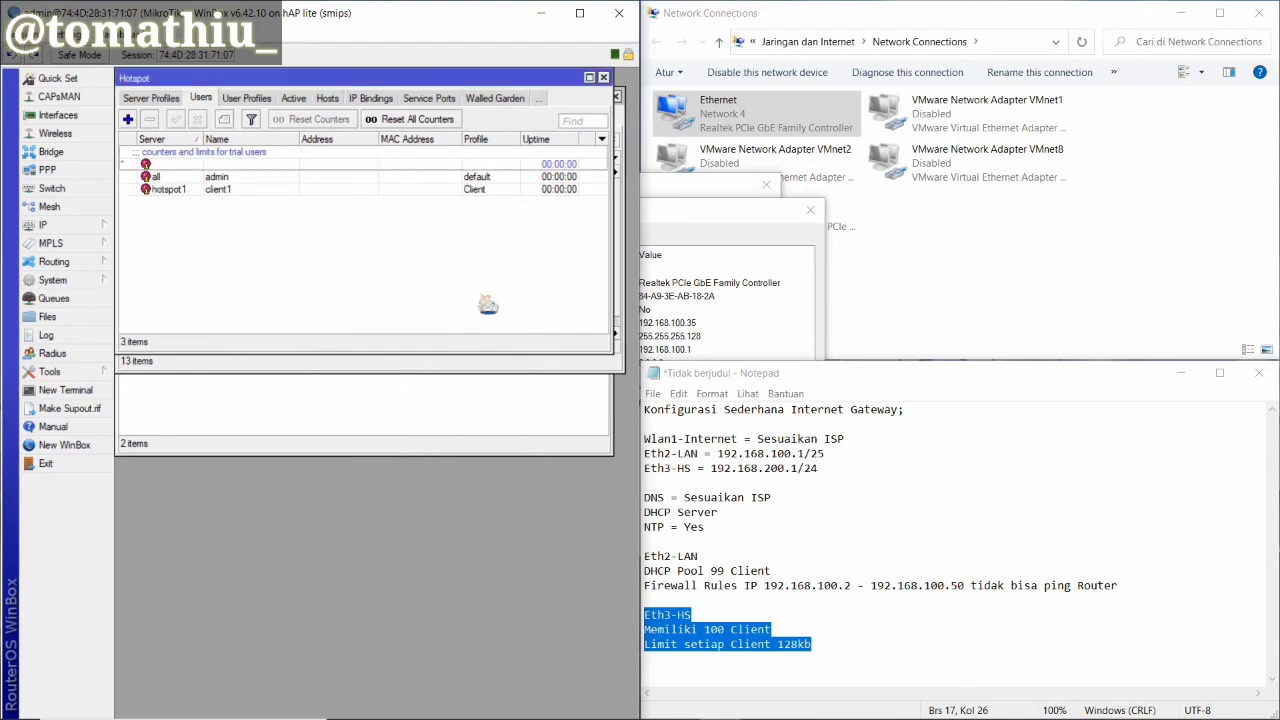
{"action": "double_click", "coordinate": [212, 189]}
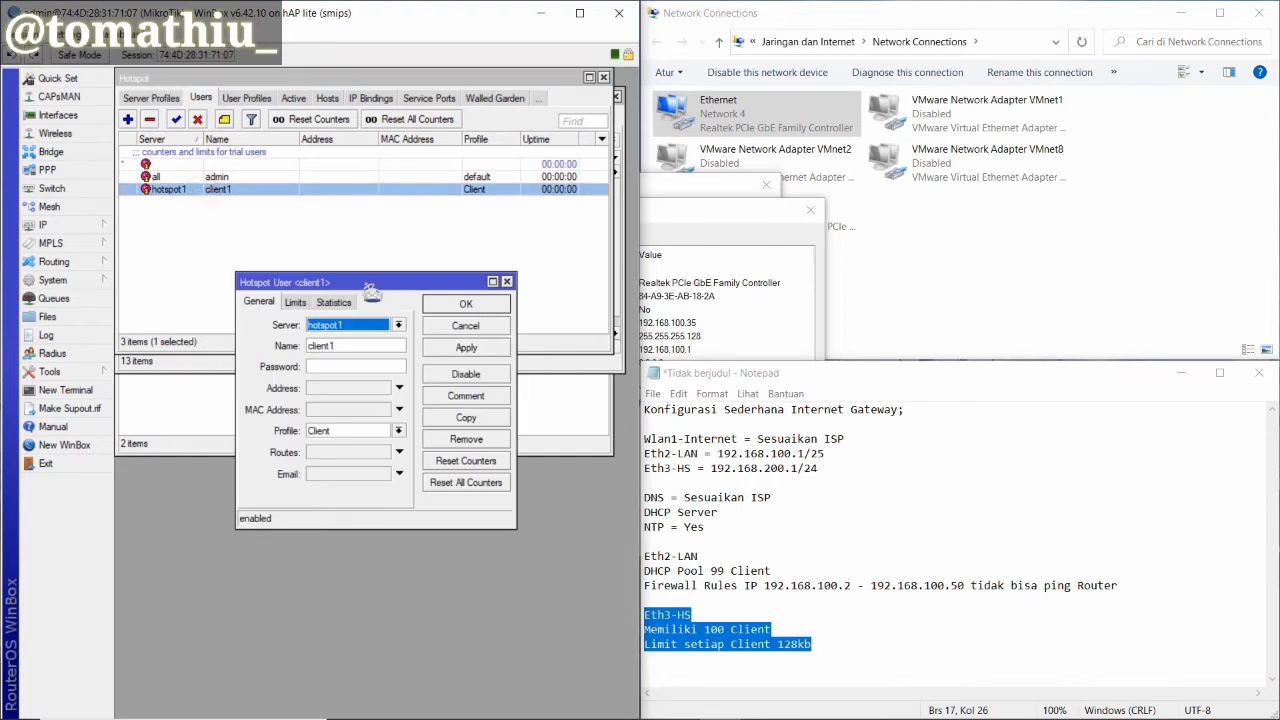
{"action": "left_click", "coordinate": [507, 281]}
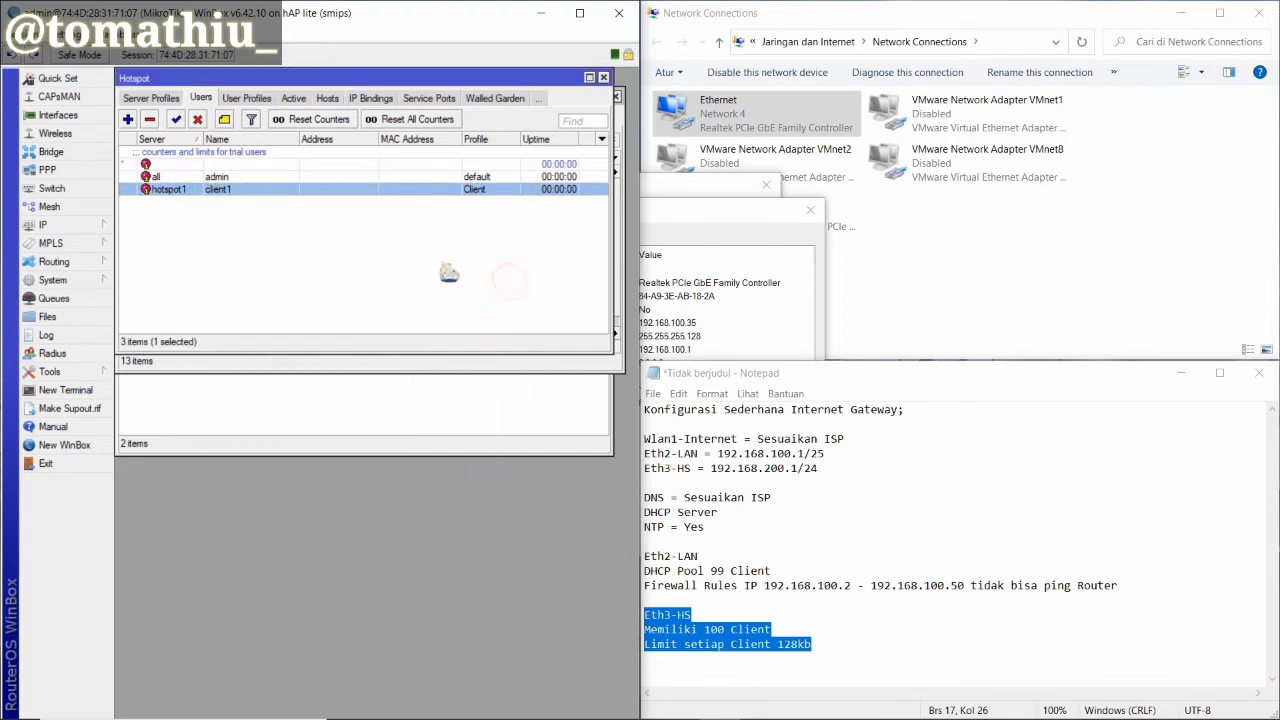
Inspect the hs-<hotspot1> simple queue's General, Statistics, Total and Advanced tabs
{"action": "left_click", "coordinate": [60, 298]}
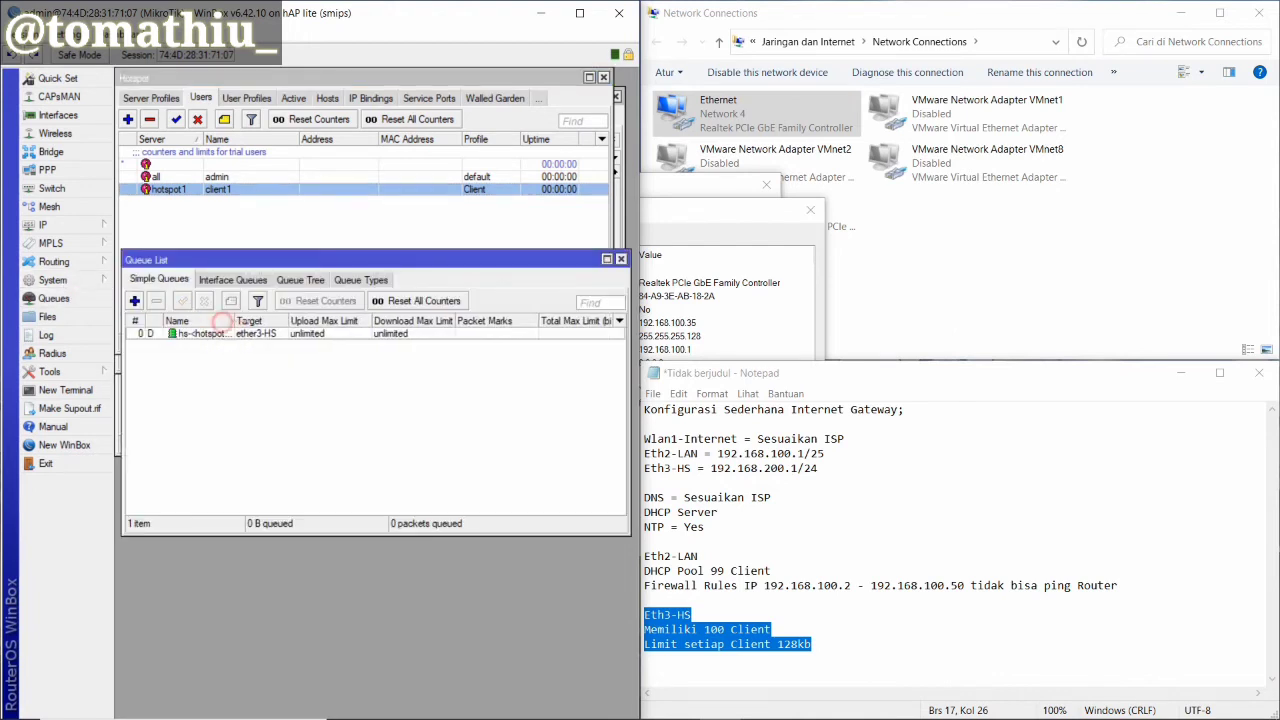
{"action": "double_click", "coordinate": [345, 334]}
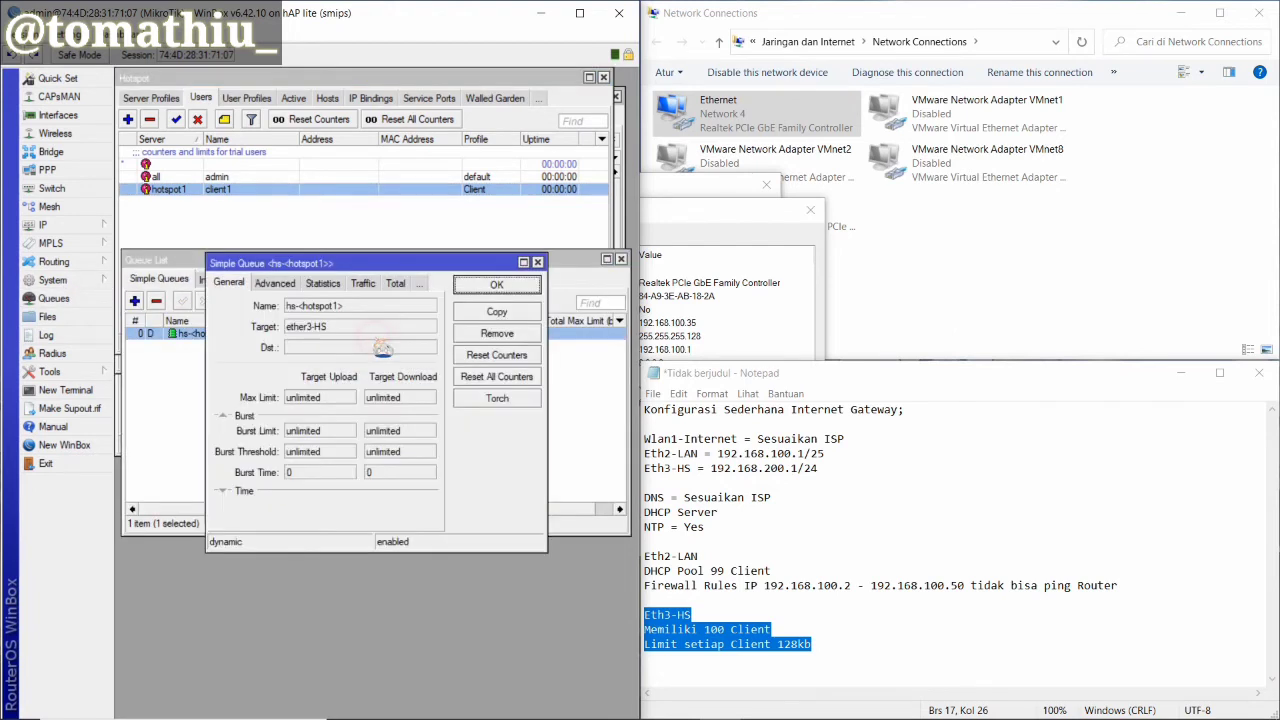
{"action": "left_click", "coordinate": [537, 263]}
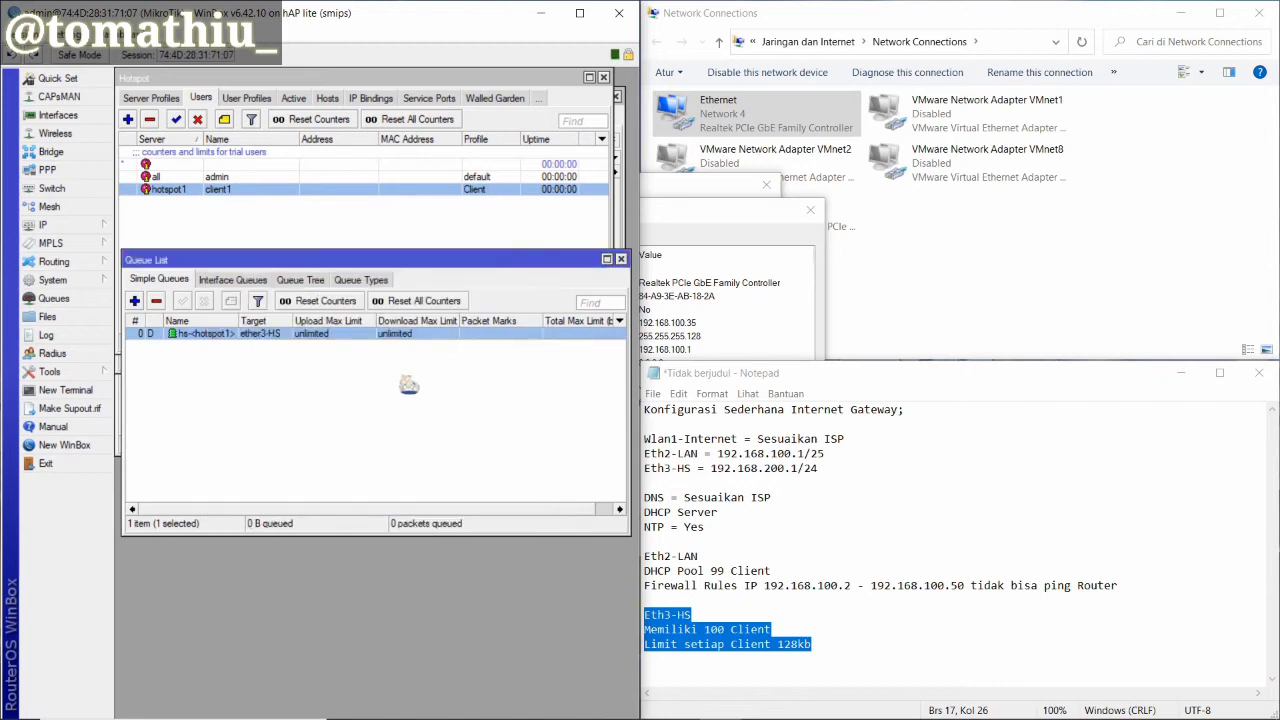
{"action": "double_click", "coordinate": [338, 336]}
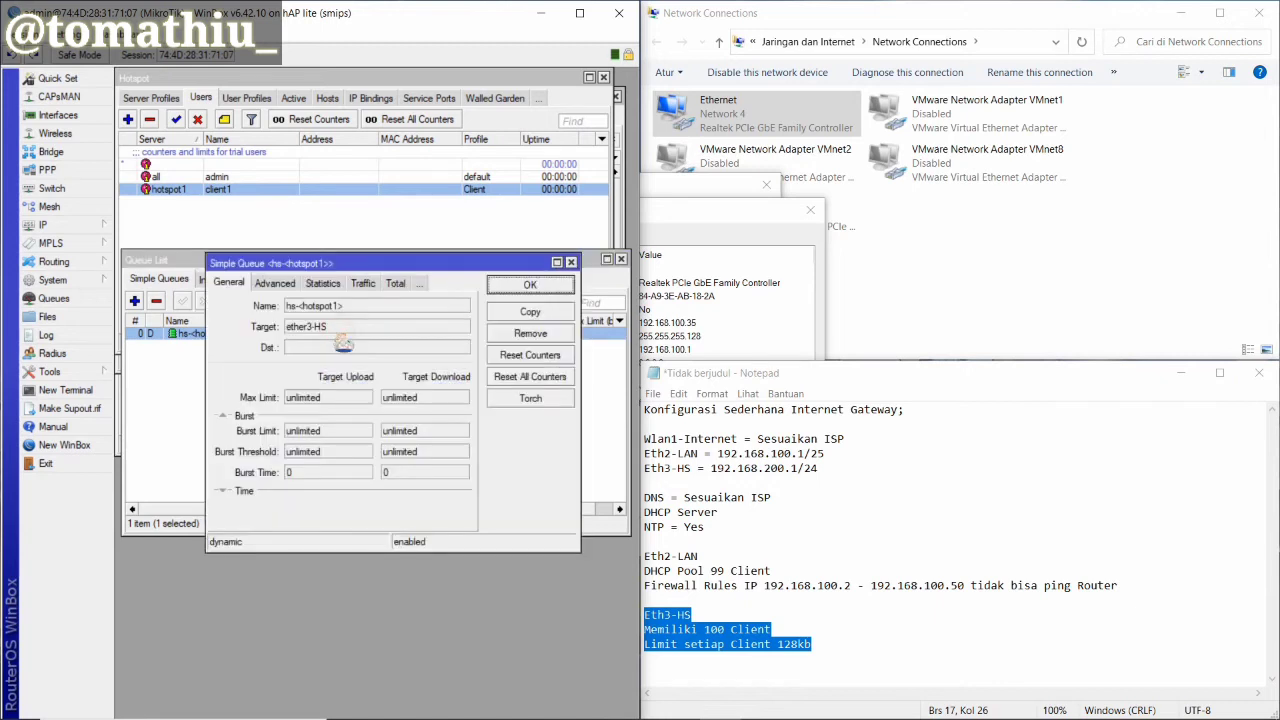
{"action": "left_click", "coordinate": [320, 284]}
{"action": "left_click", "coordinate": [402, 283]}
{"action": "left_click", "coordinate": [238, 284]}
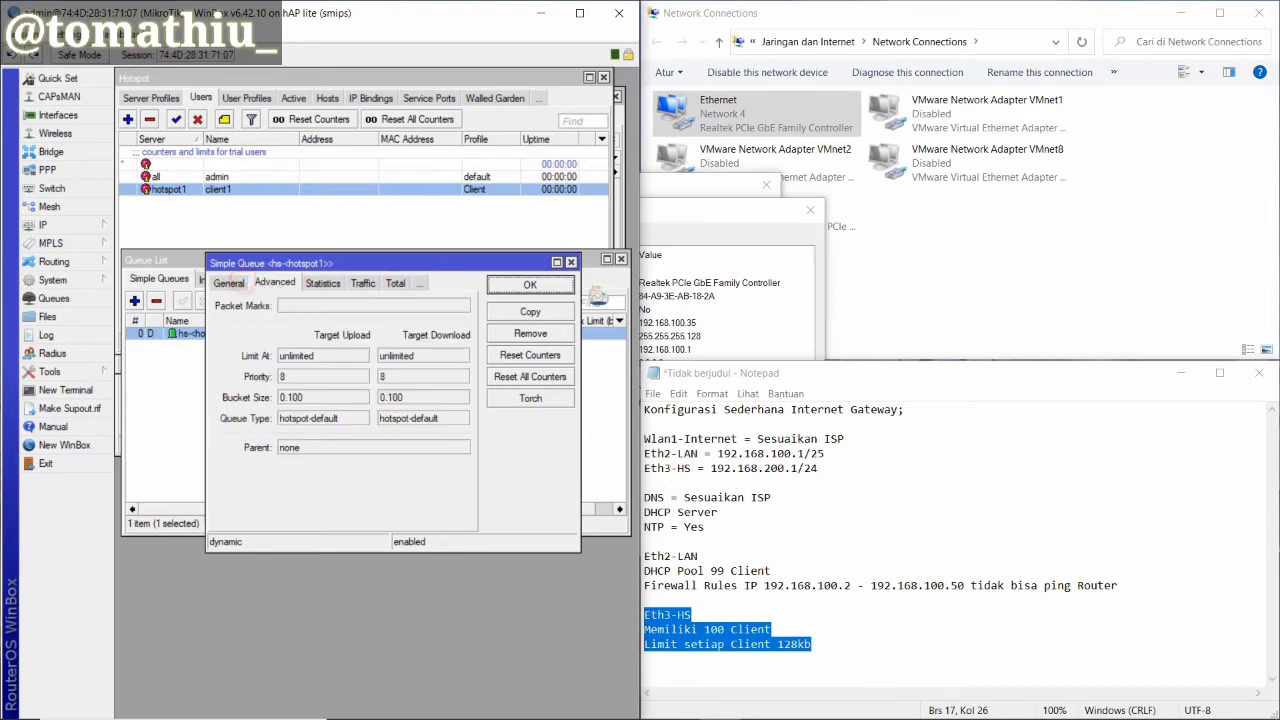
{"action": "left_click", "coordinate": [571, 263]}
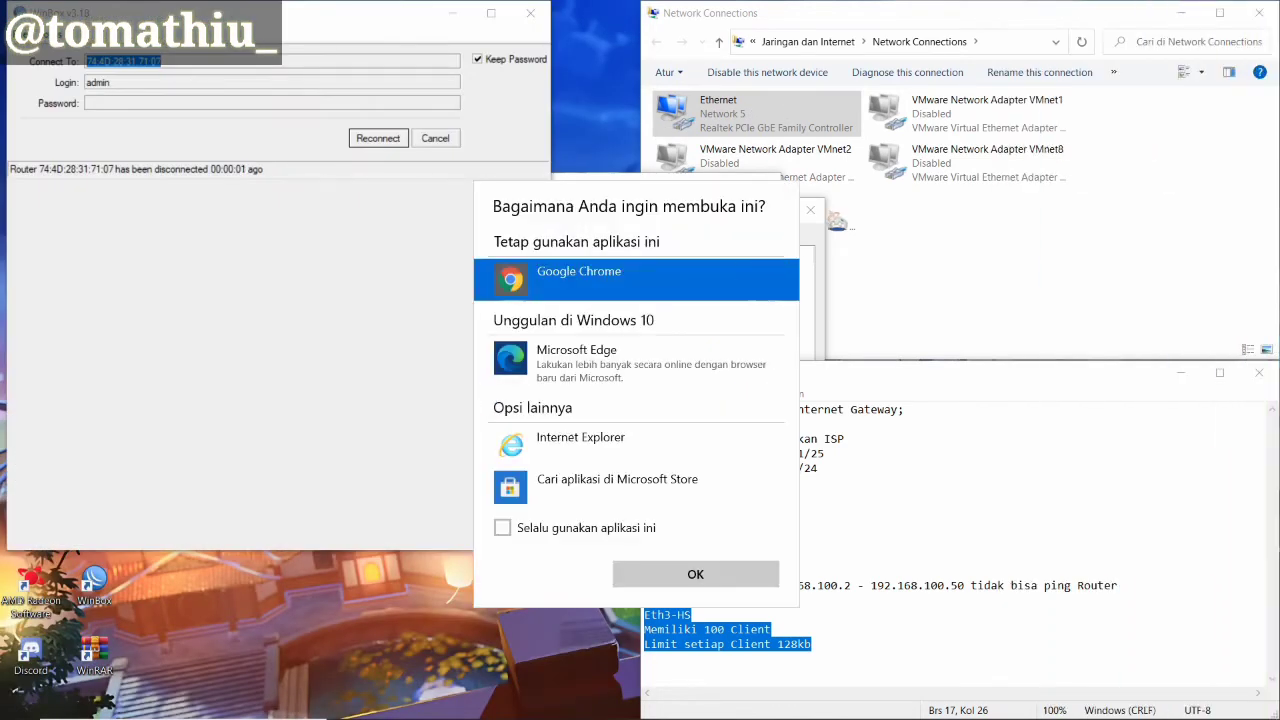
Dismiss the app chooser and check the Ethernet connection status
{"action": "left_click", "coordinate": [950, 265]}
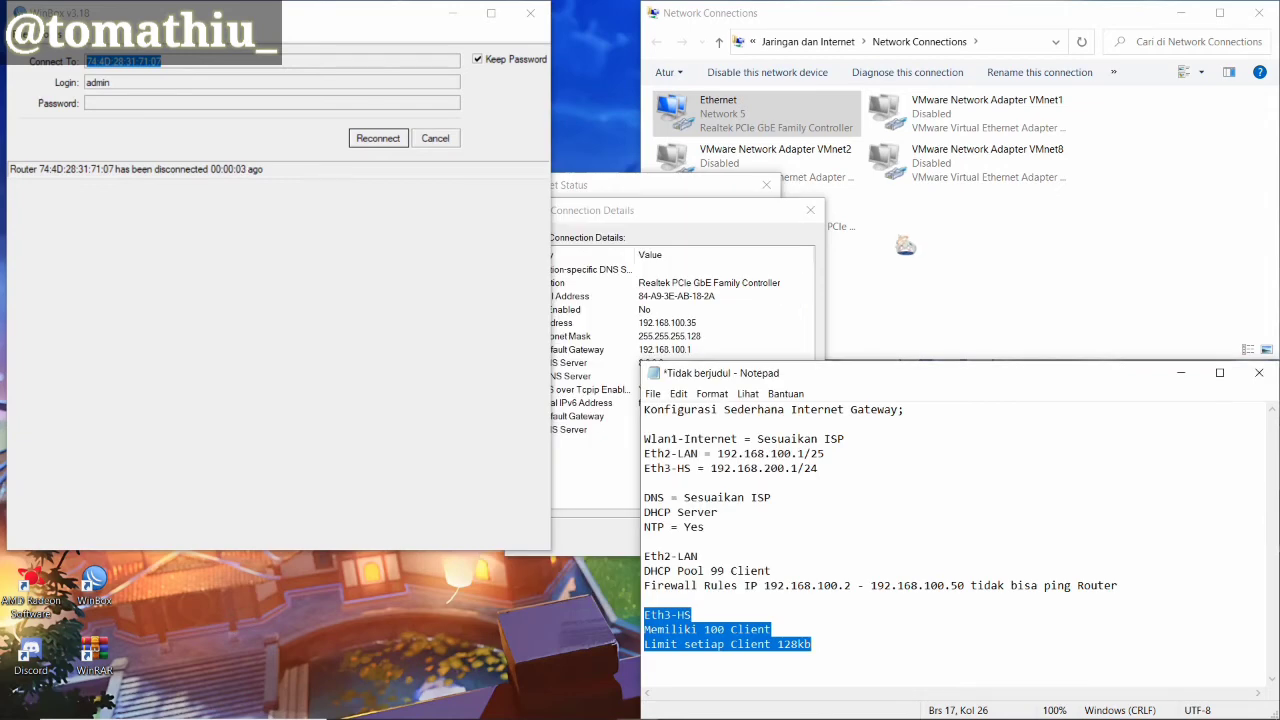
{"action": "right_click", "coordinate": [808, 122]}
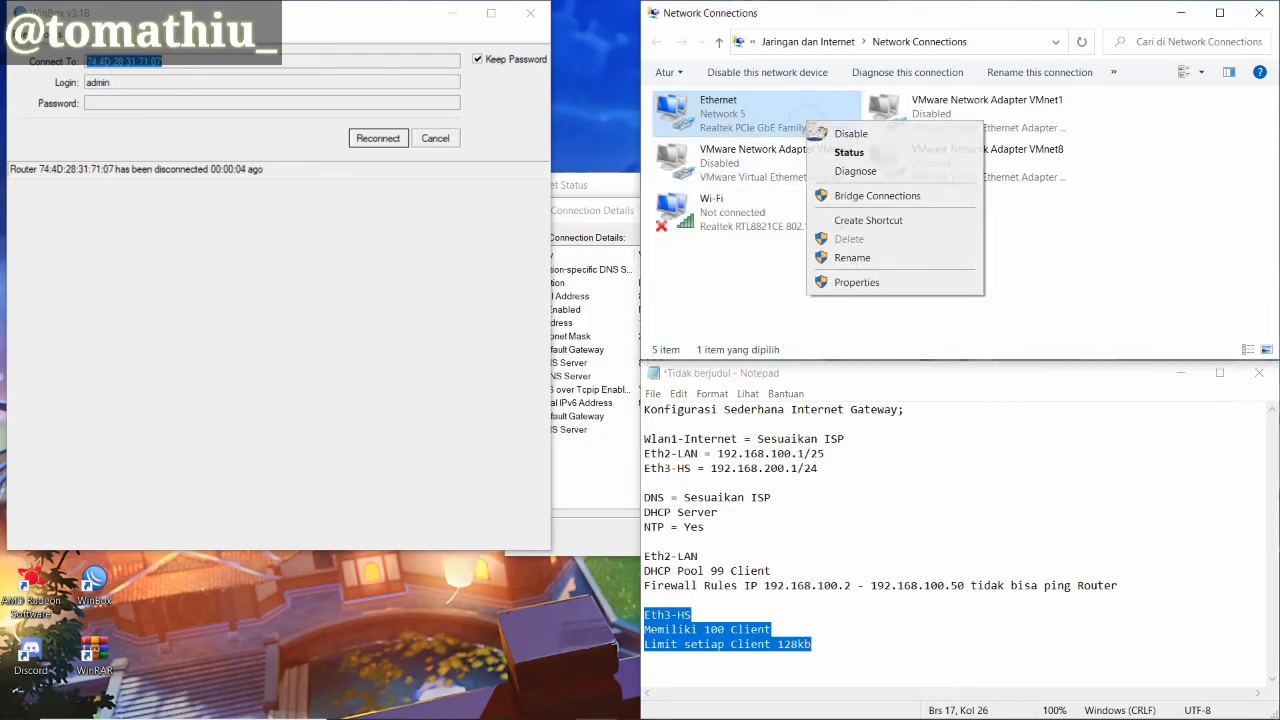
{"action": "left_click", "coordinate": [853, 154]}
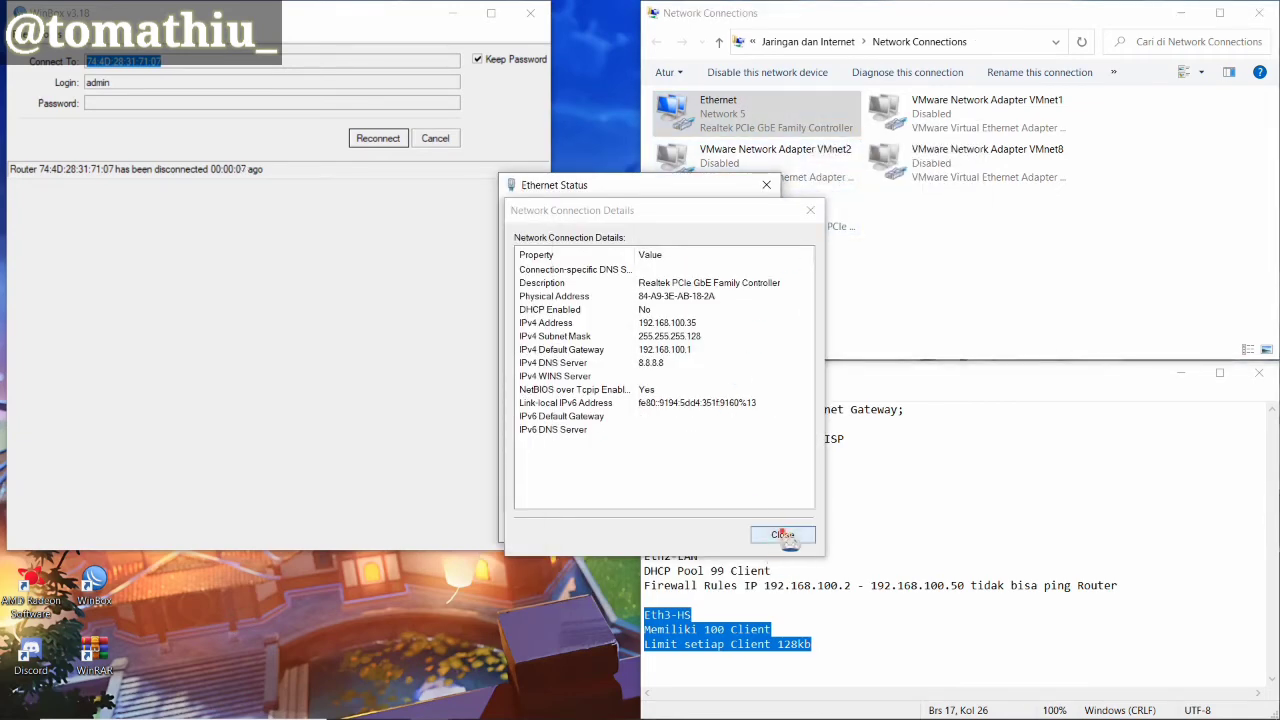
{"action": "left_click", "coordinate": [783, 535]}
Set Ethernet's IPv4 to obtain IP and DNS server addresses automatically
{"action": "right_click", "coordinate": [786, 118]}
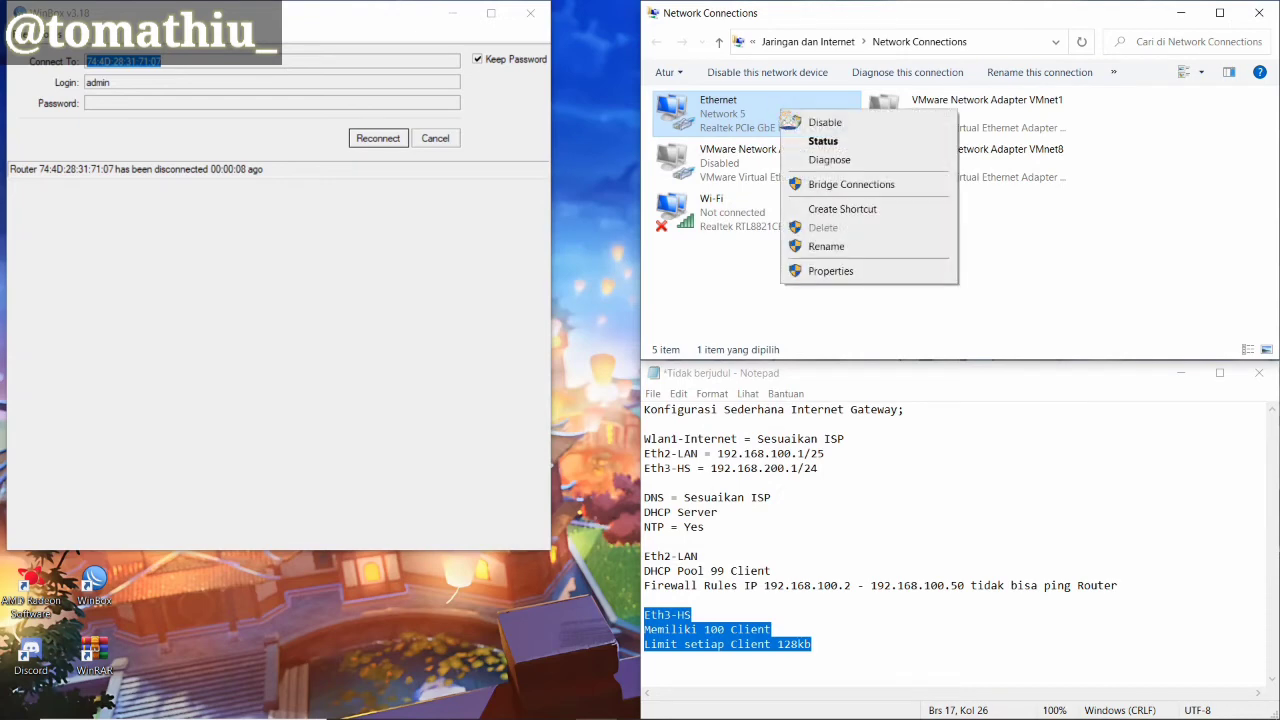
{"action": "left_click", "coordinate": [830, 271]}
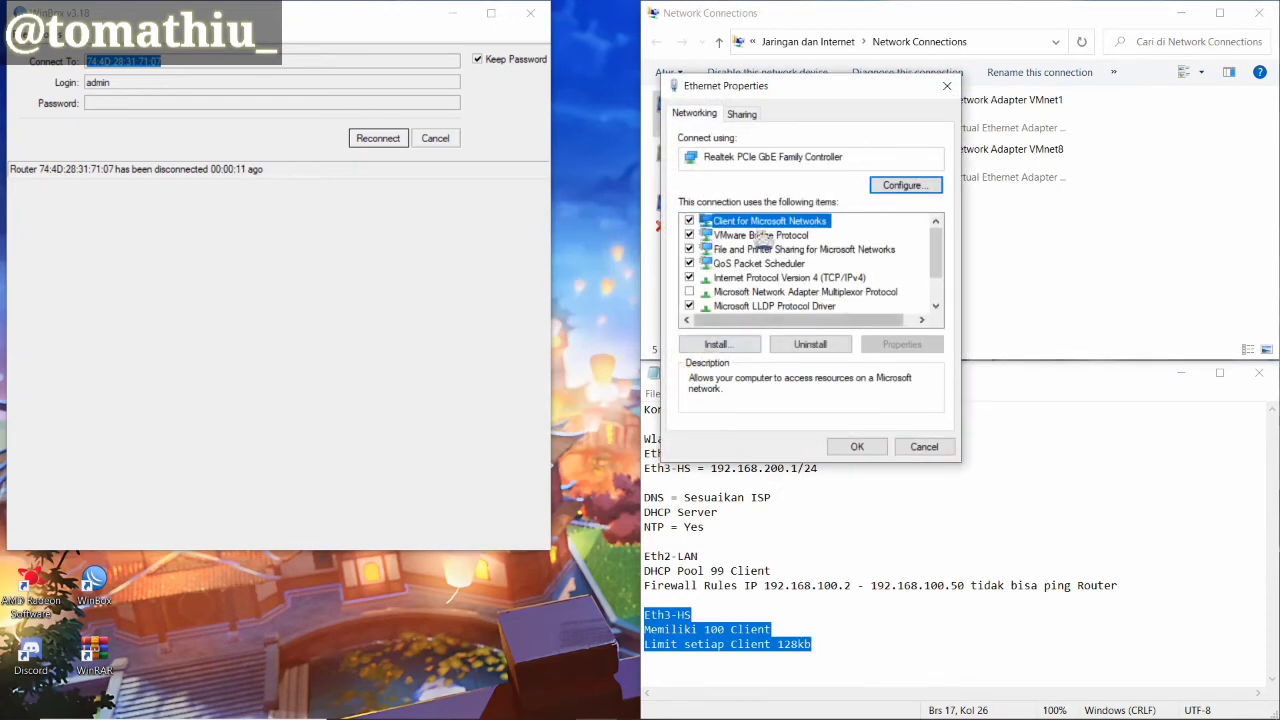
{"action": "double_click", "coordinate": [785, 277]}
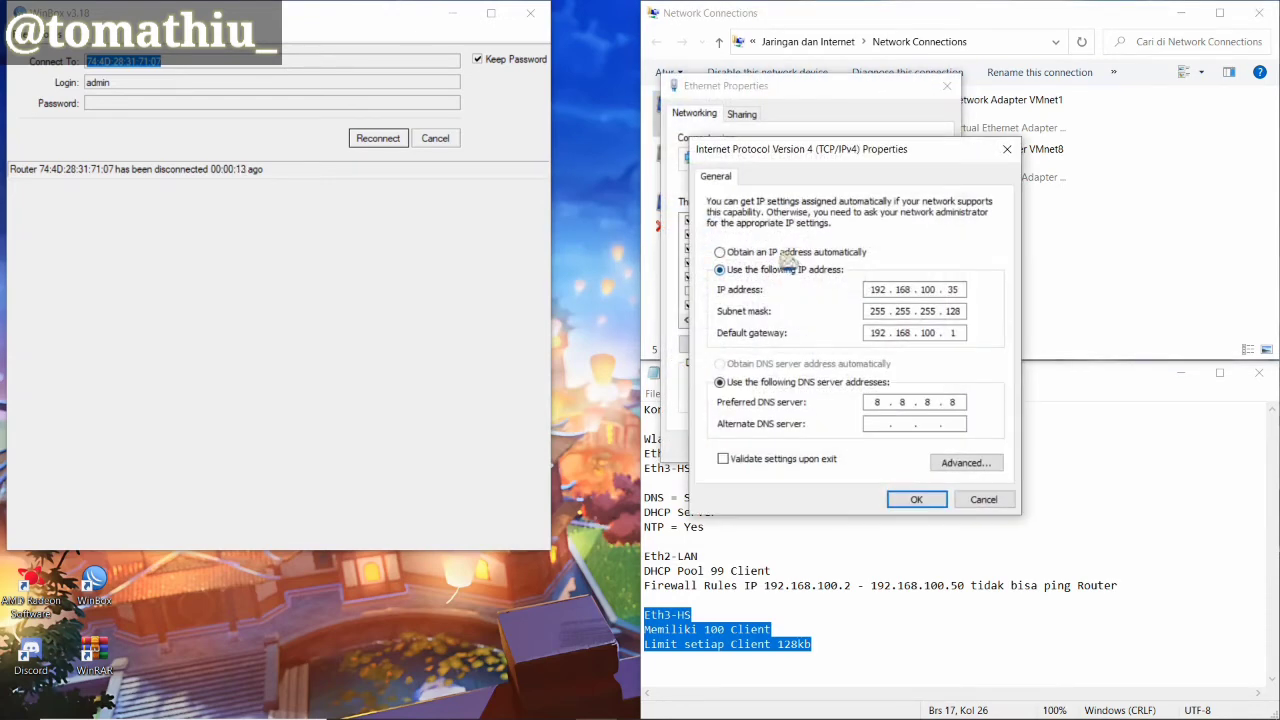
{"action": "left_click", "coordinate": [785, 253]}
{"action": "left_click", "coordinate": [822, 363]}
{"action": "left_click", "coordinate": [916, 499]}
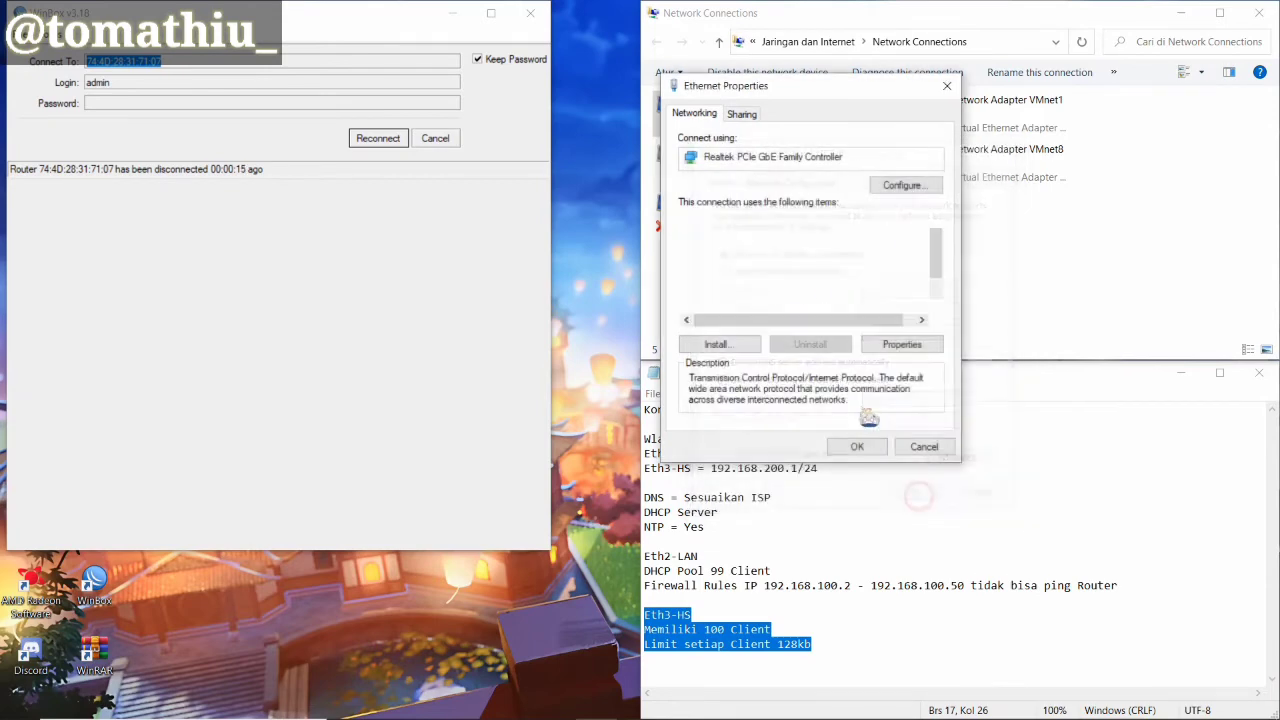
{"action": "left_click", "coordinate": [849, 446]}
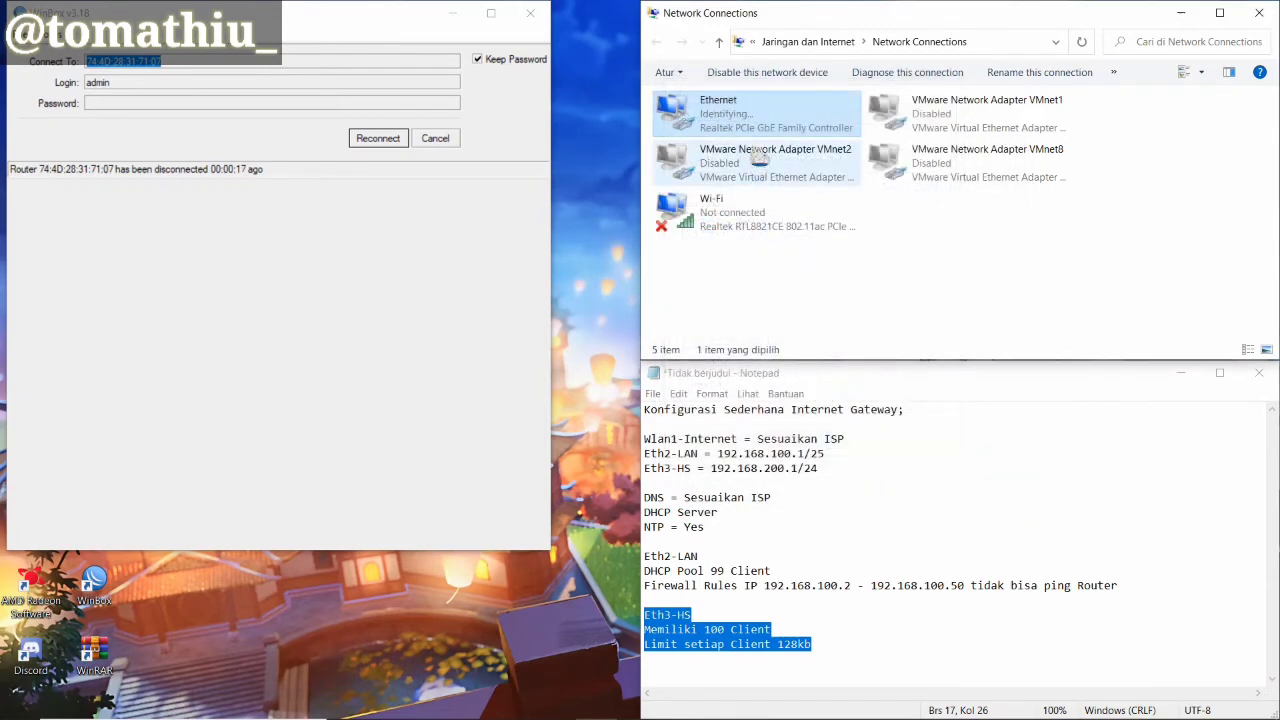
Disable the Ethernet adapter
{"action": "right_click", "coordinate": [767, 112]}
{"action": "left_click", "coordinate": [800, 123]}
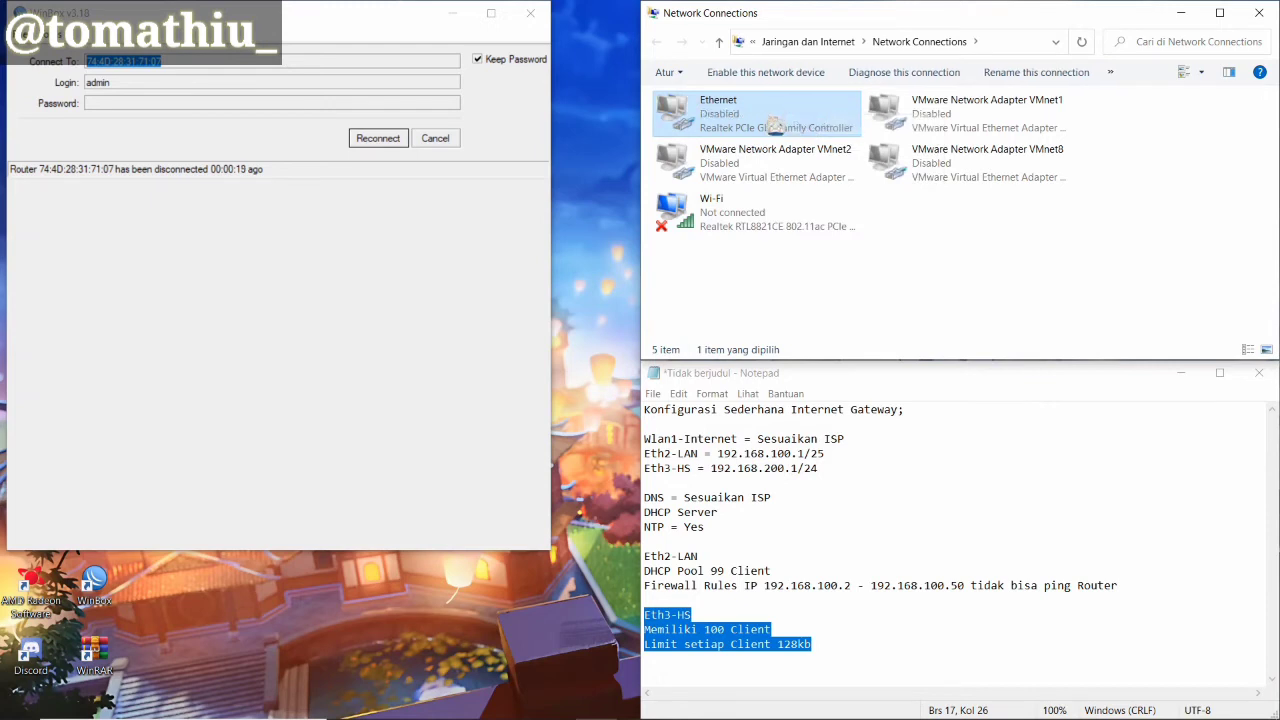
{"action": "right_click", "coordinate": [767, 111]}
Re-enable Ethernet and confirm it received 192.168.200.100 with gateway 192.168.200.1
{"action": "left_click", "coordinate": [786, 126]}
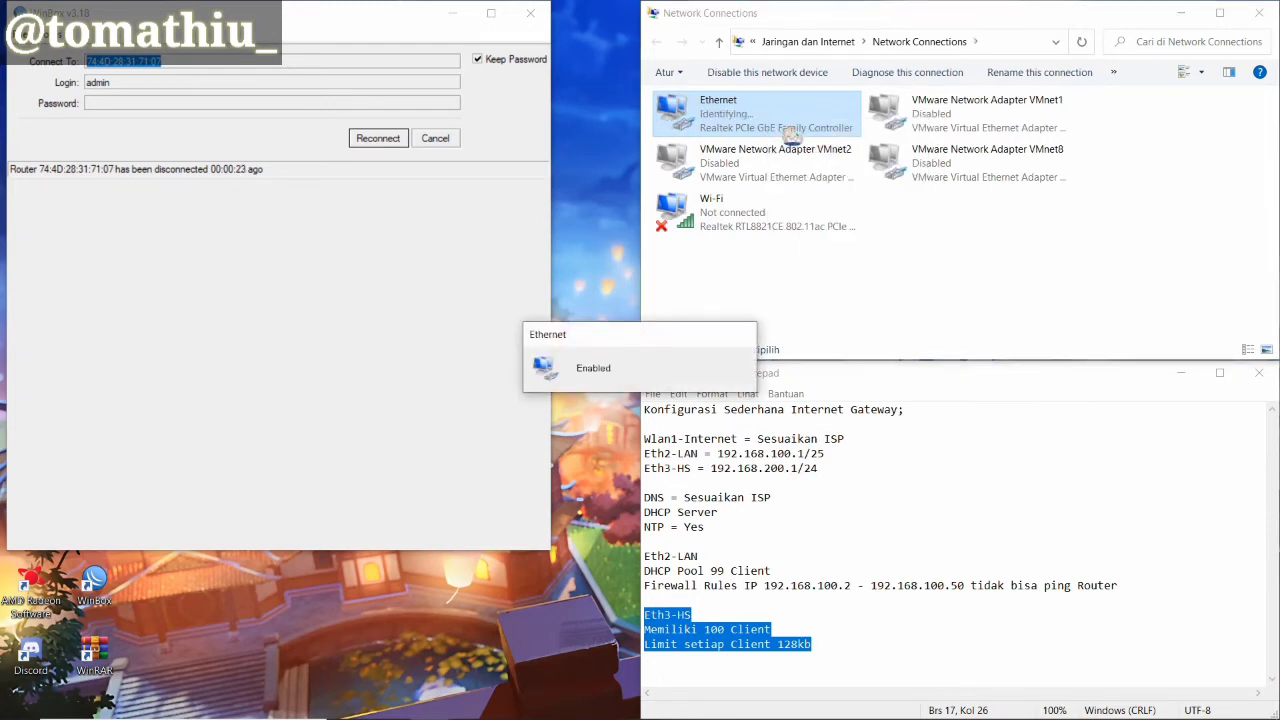
{"action": "right_click", "coordinate": [786, 128]}
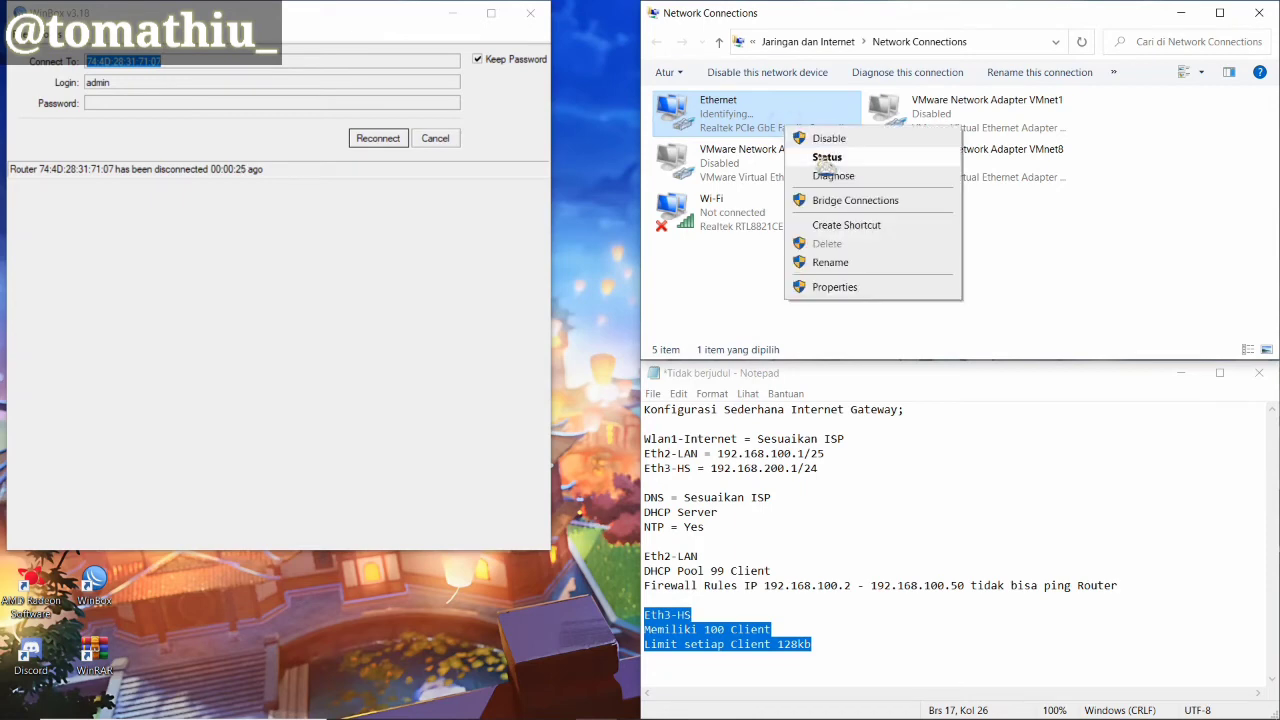
{"action": "left_click", "coordinate": [820, 152]}
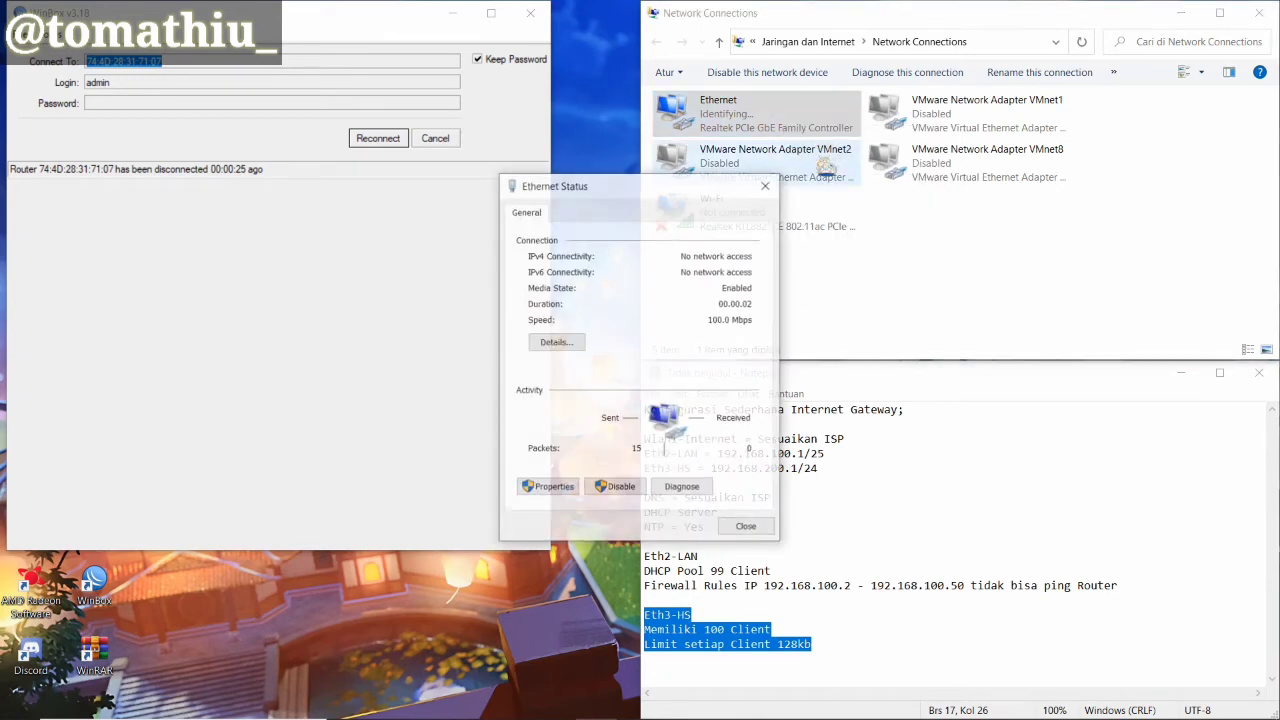
{"action": "left_click", "coordinate": [555, 343]}
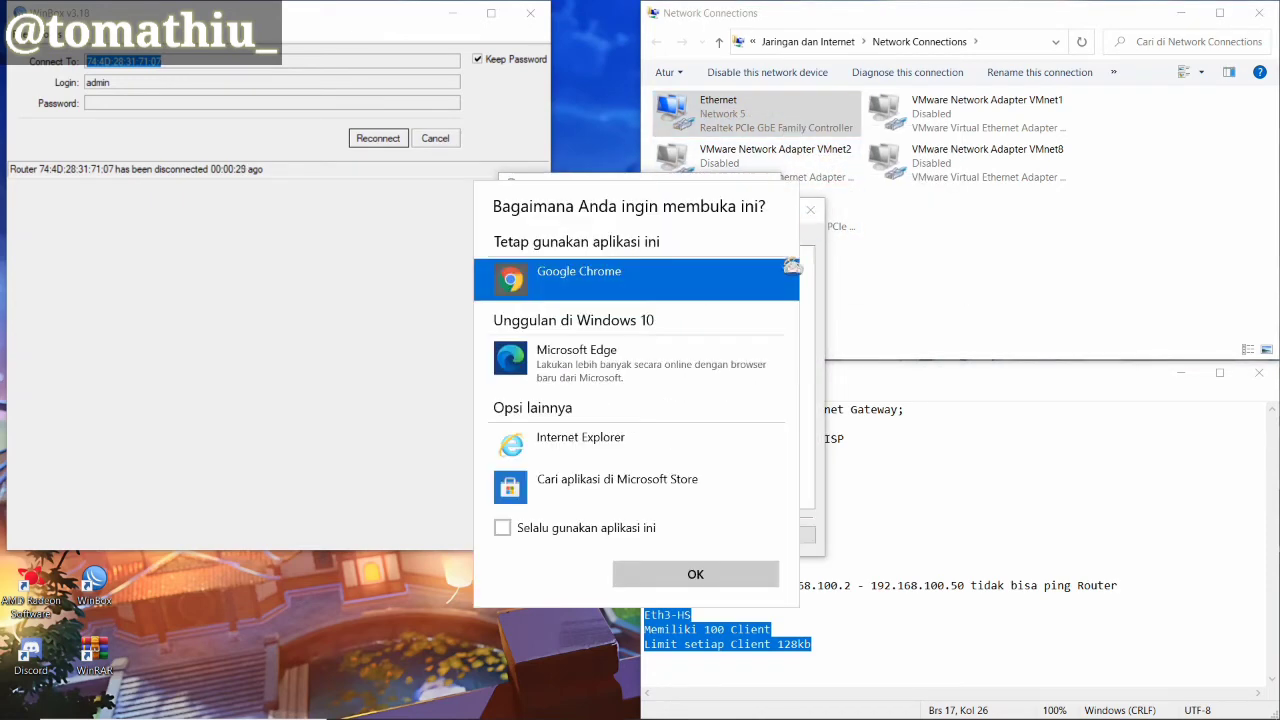
{"action": "left_click", "coordinate": [810, 210]}
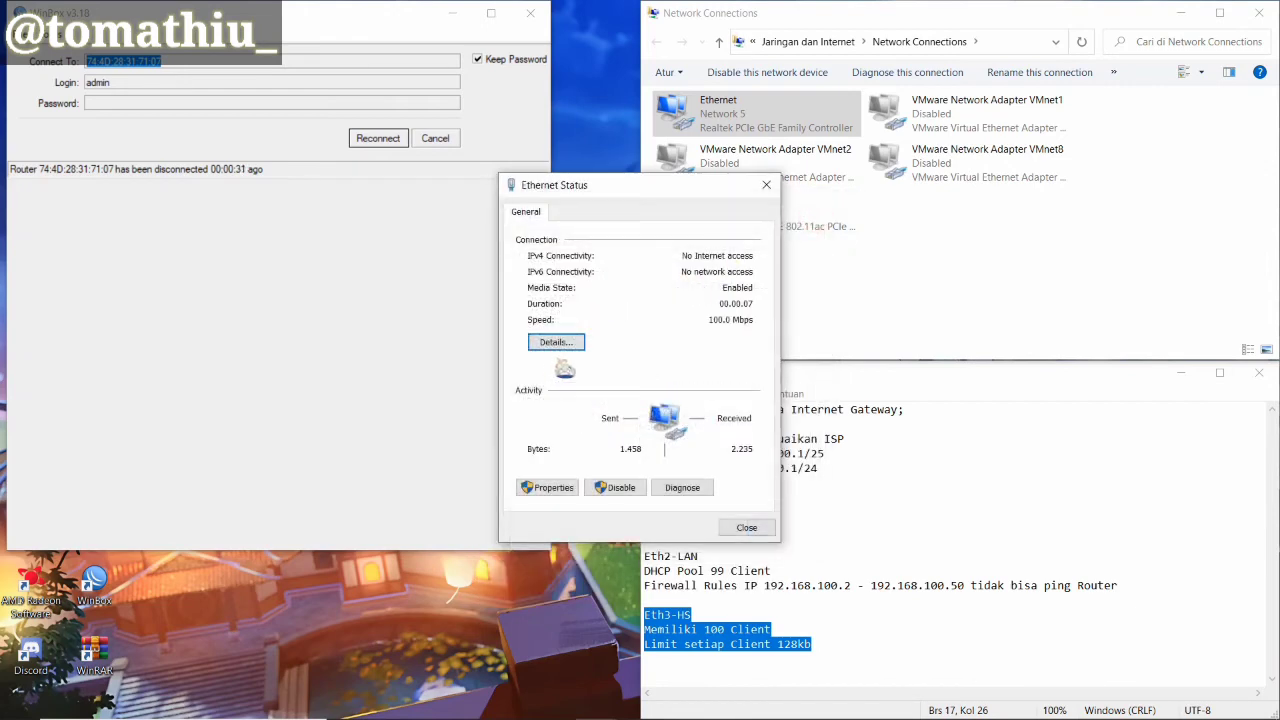
{"action": "left_click", "coordinate": [552, 342]}
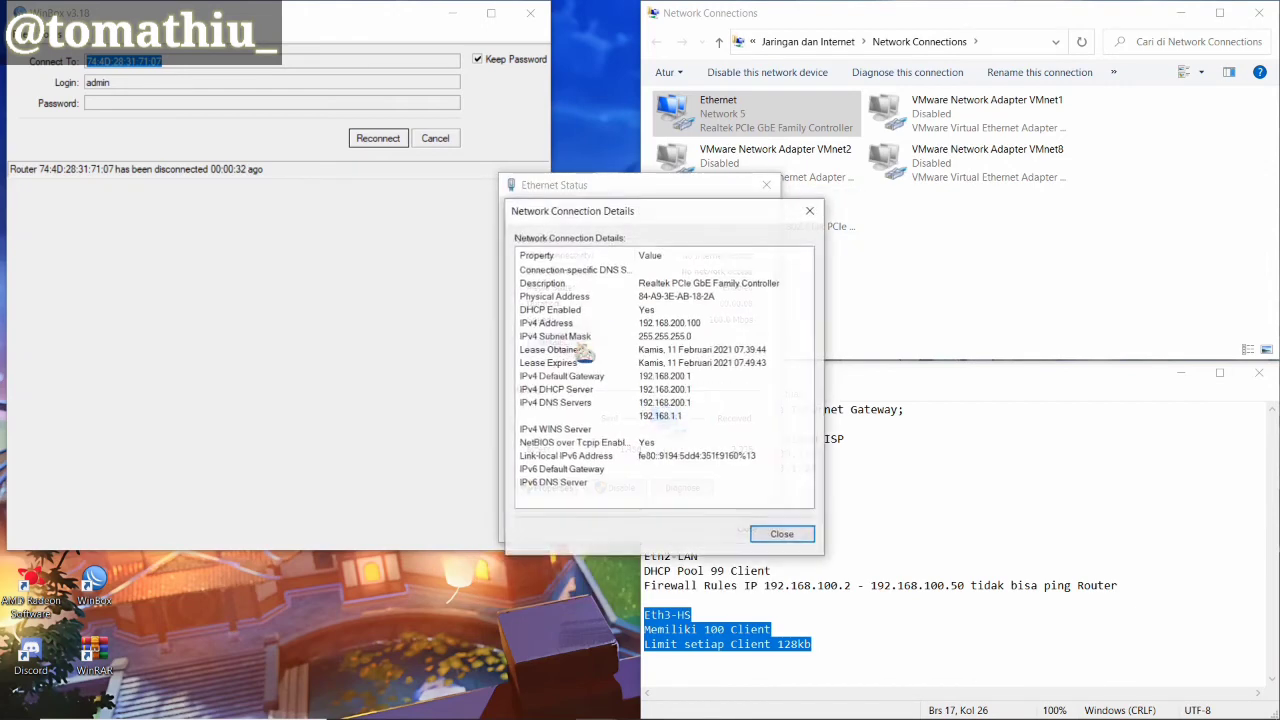
{"action": "left_click", "coordinate": [693, 324]}
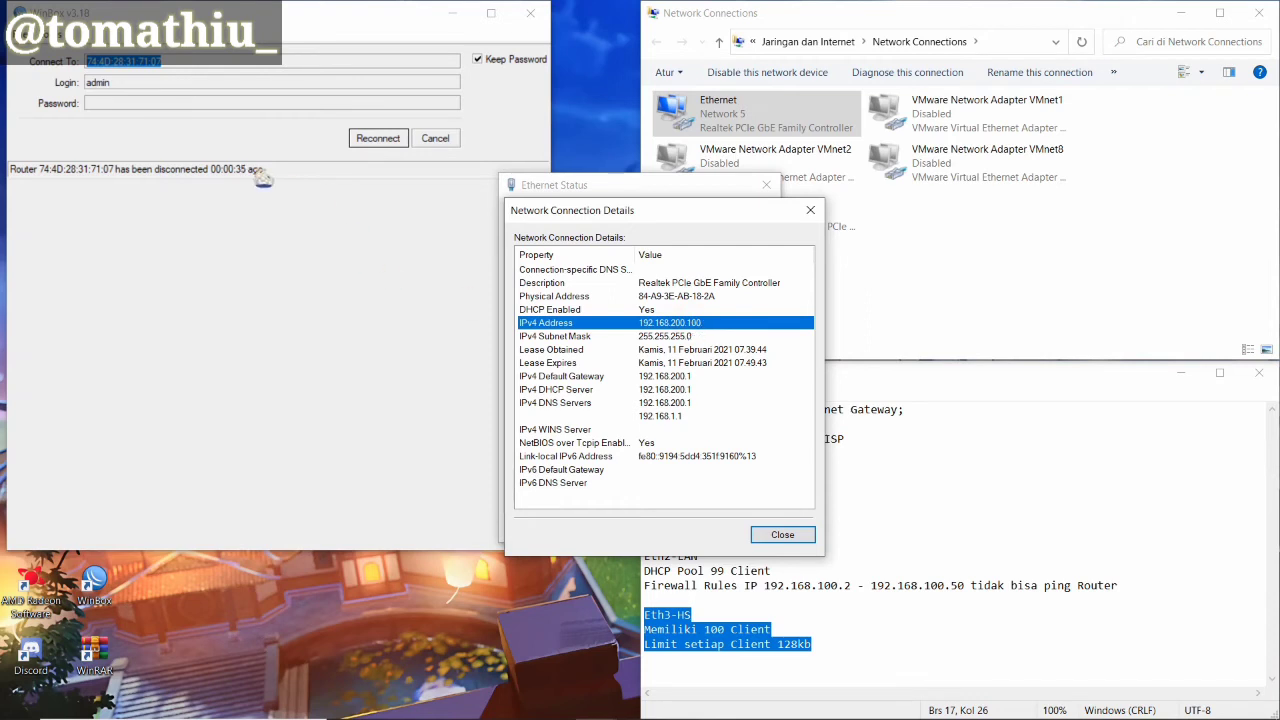
{"action": "left_click", "coordinate": [378, 140]}
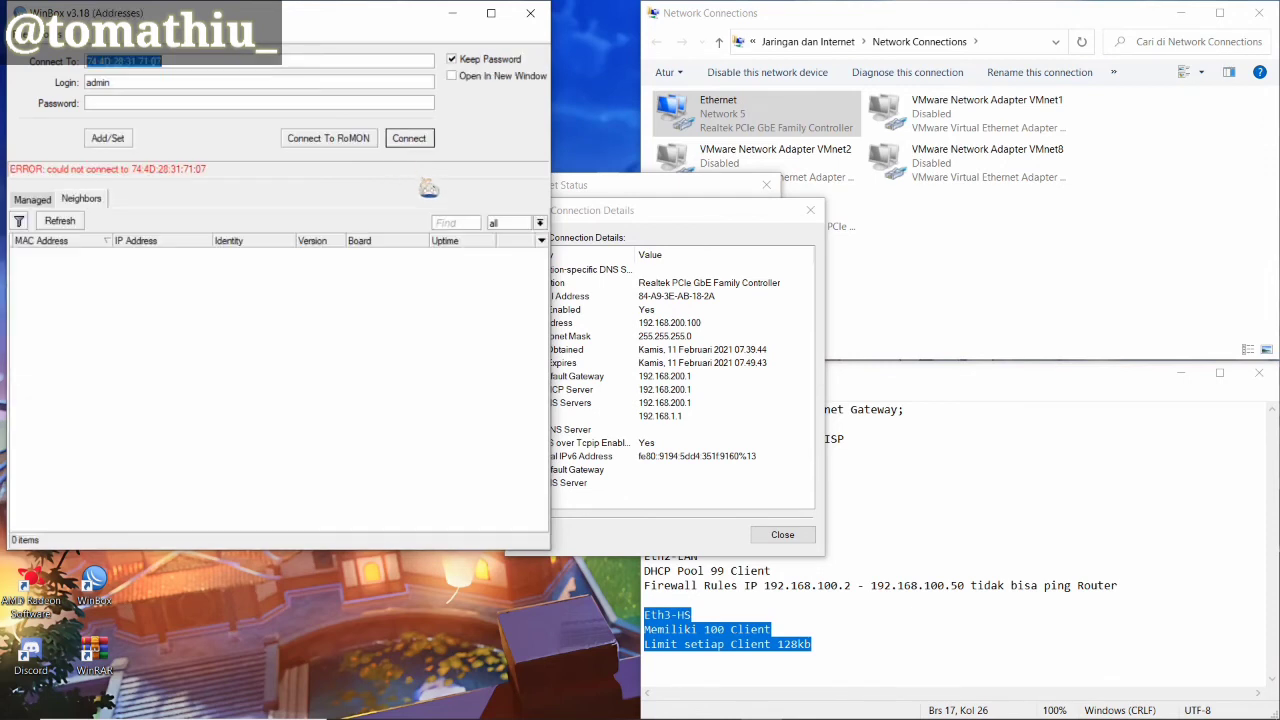
Log in to the discovered router by MAC, snap its session left, then close it
{"action": "left_click", "coordinate": [68, 254]}
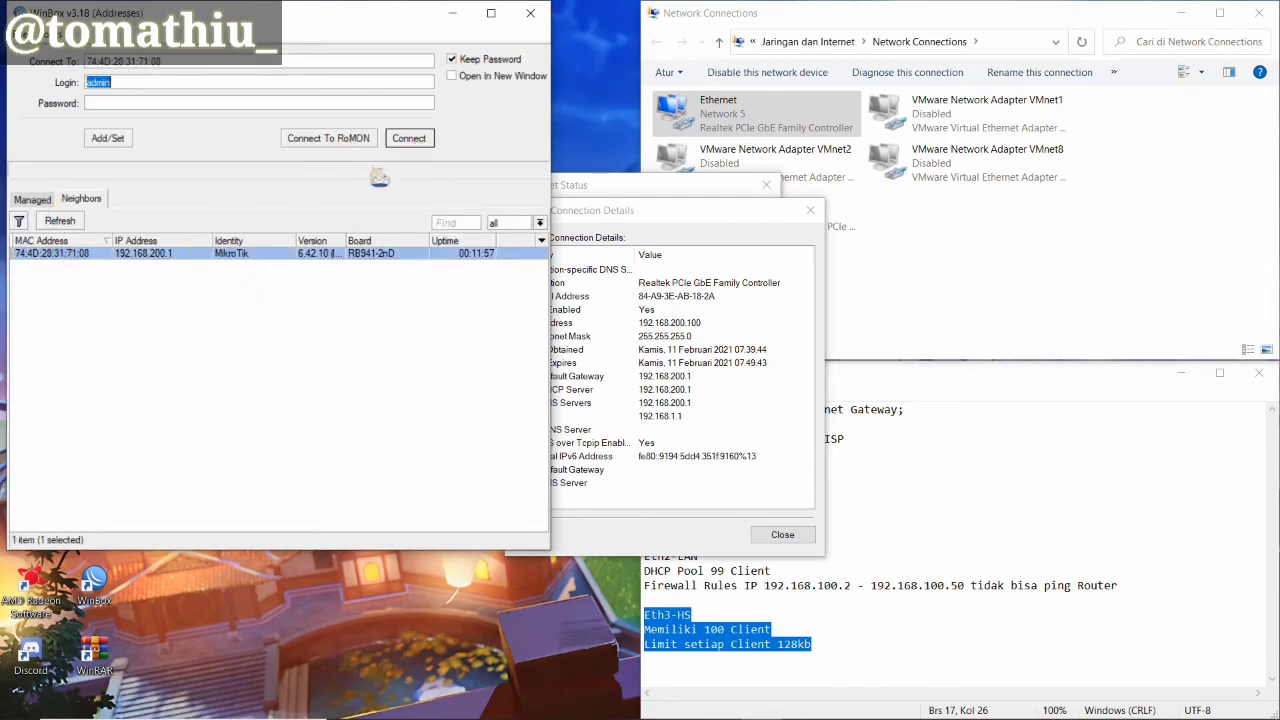
{"action": "left_click", "coordinate": [409, 139]}
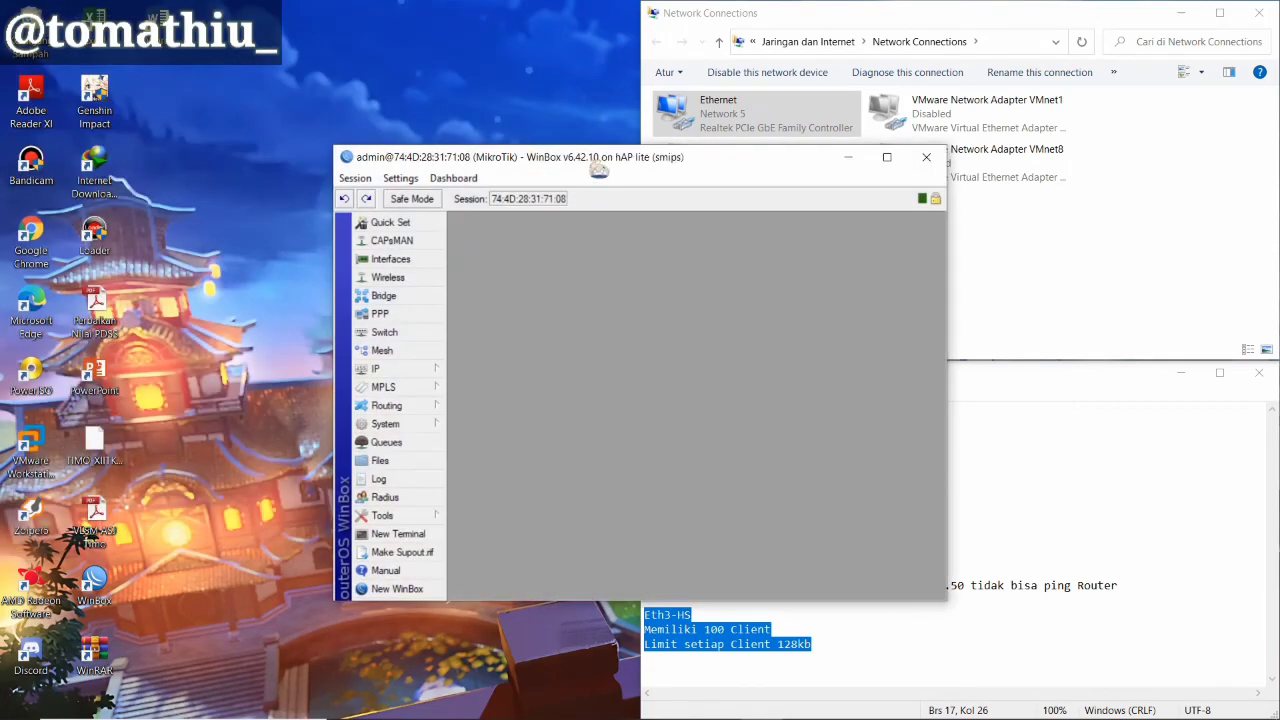
{"action": "left_click_drag", "start_coordinate": [595, 158], "coordinate": [5, 316]}
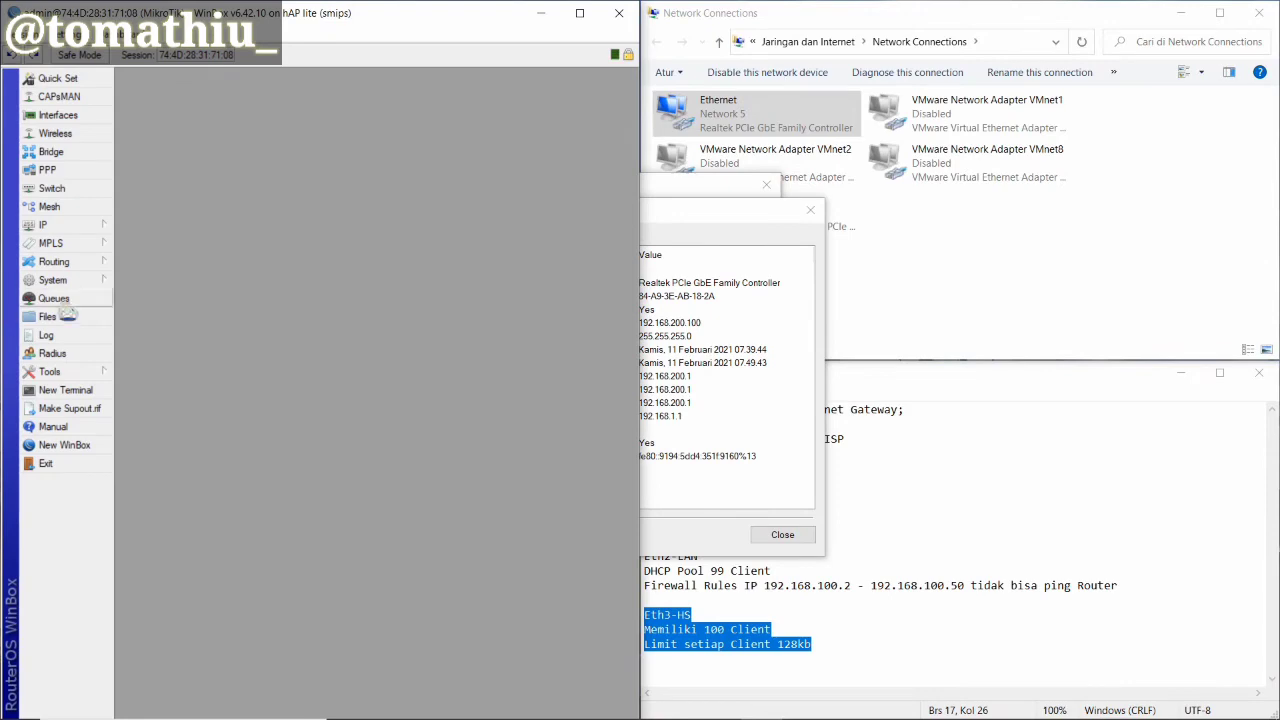
{"action": "mouse_move", "coordinate": [668, 712]}
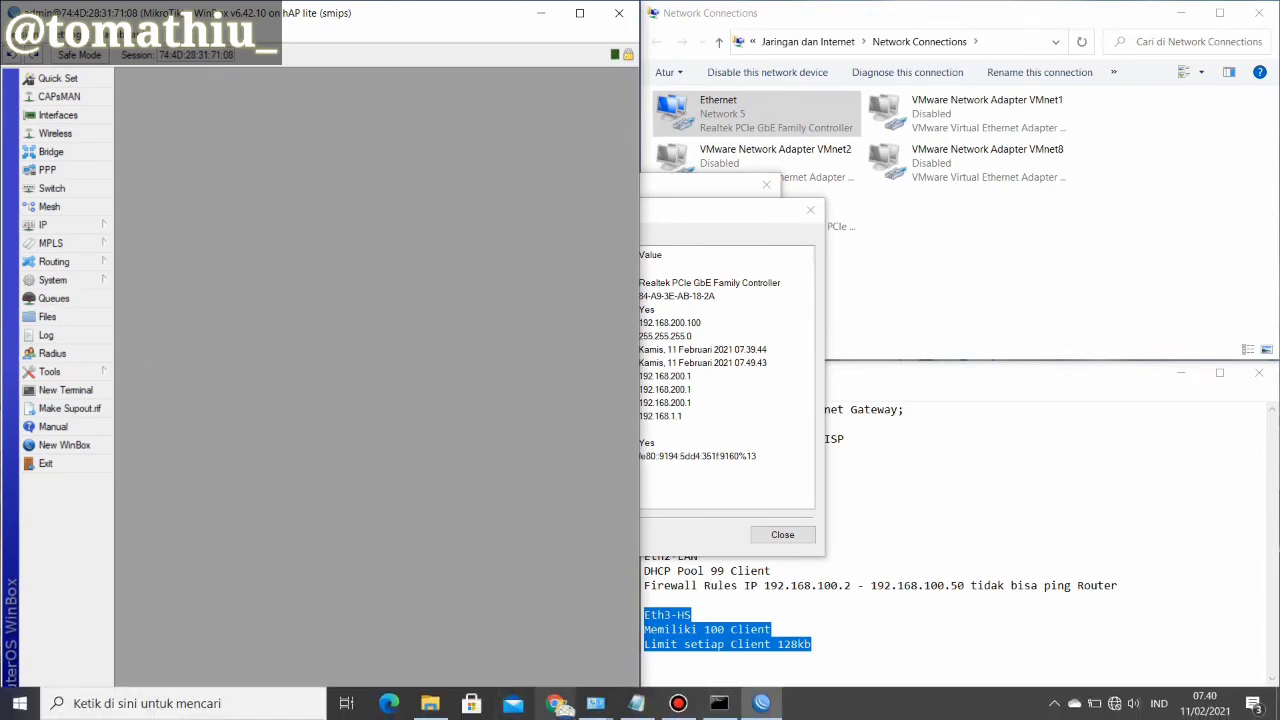
{"action": "left_click", "coordinate": [619, 13]}
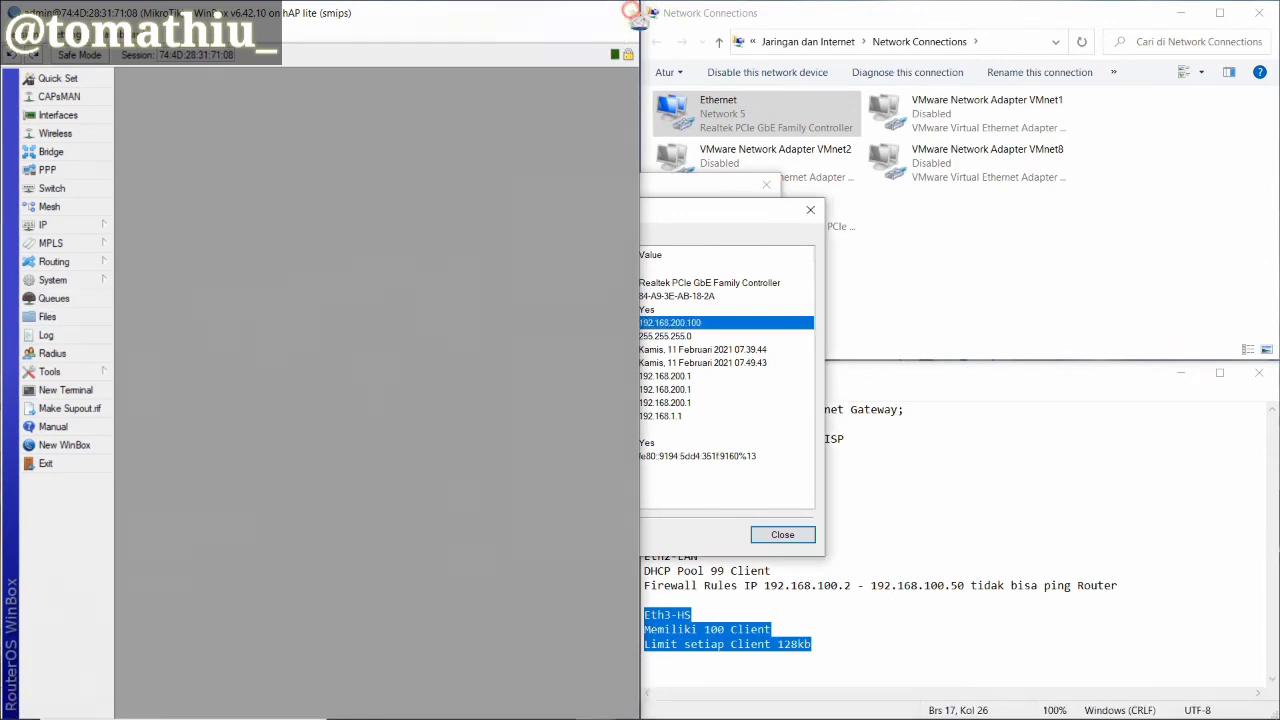
Relaunch WinBox, attempt connecting to 192.168.200.1, then bring Chrome forward
{"action": "double_click", "coordinate": [94, 580]}
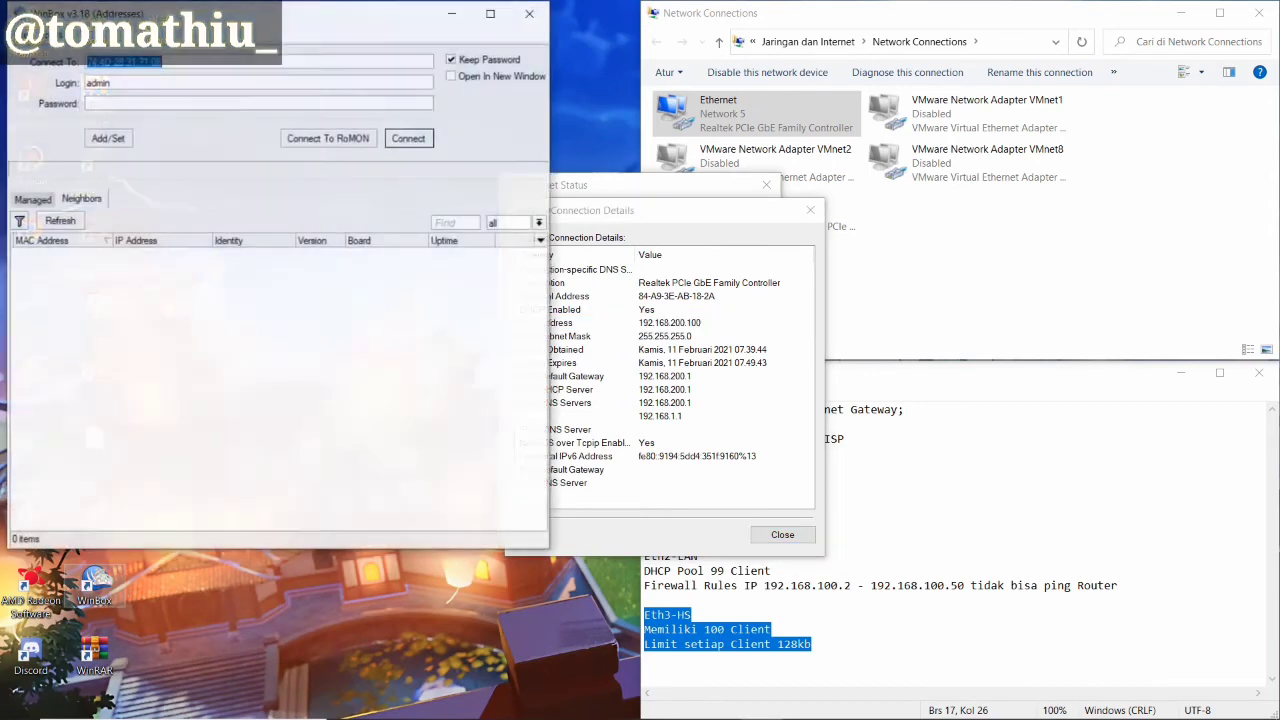
{"action": "left_click", "coordinate": [143, 253]}
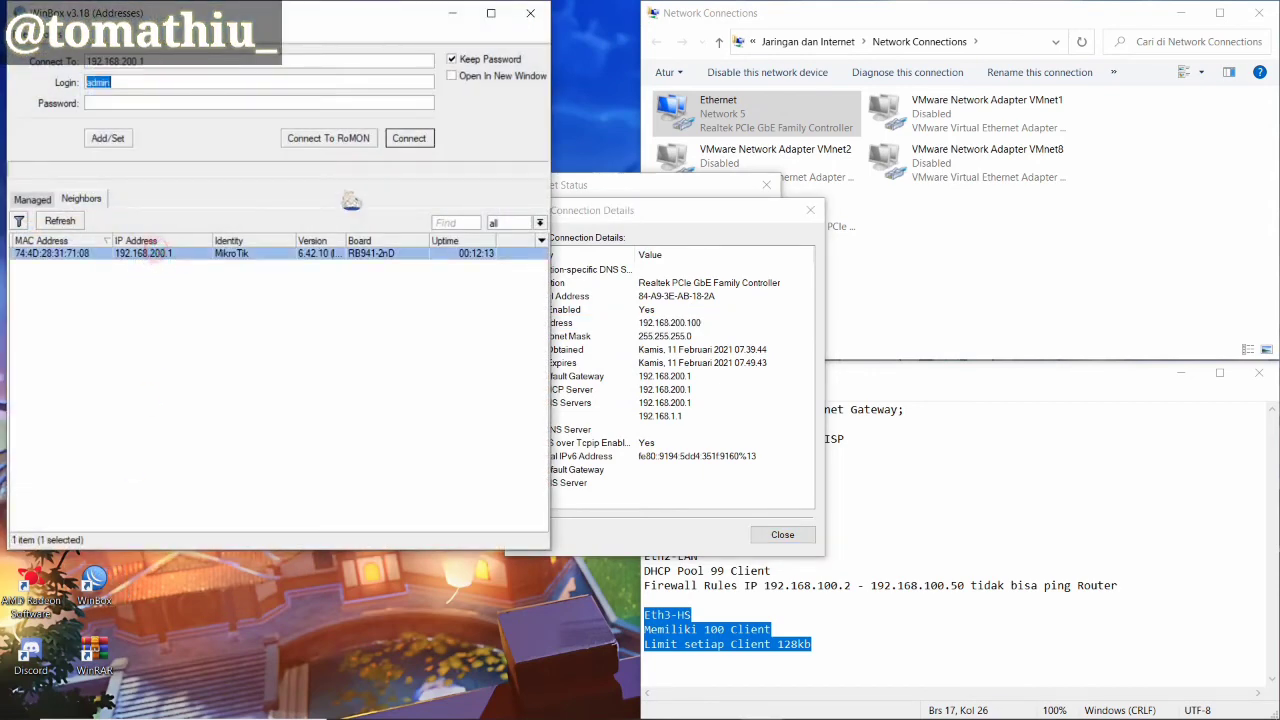
{"action": "left_click", "coordinate": [409, 140]}
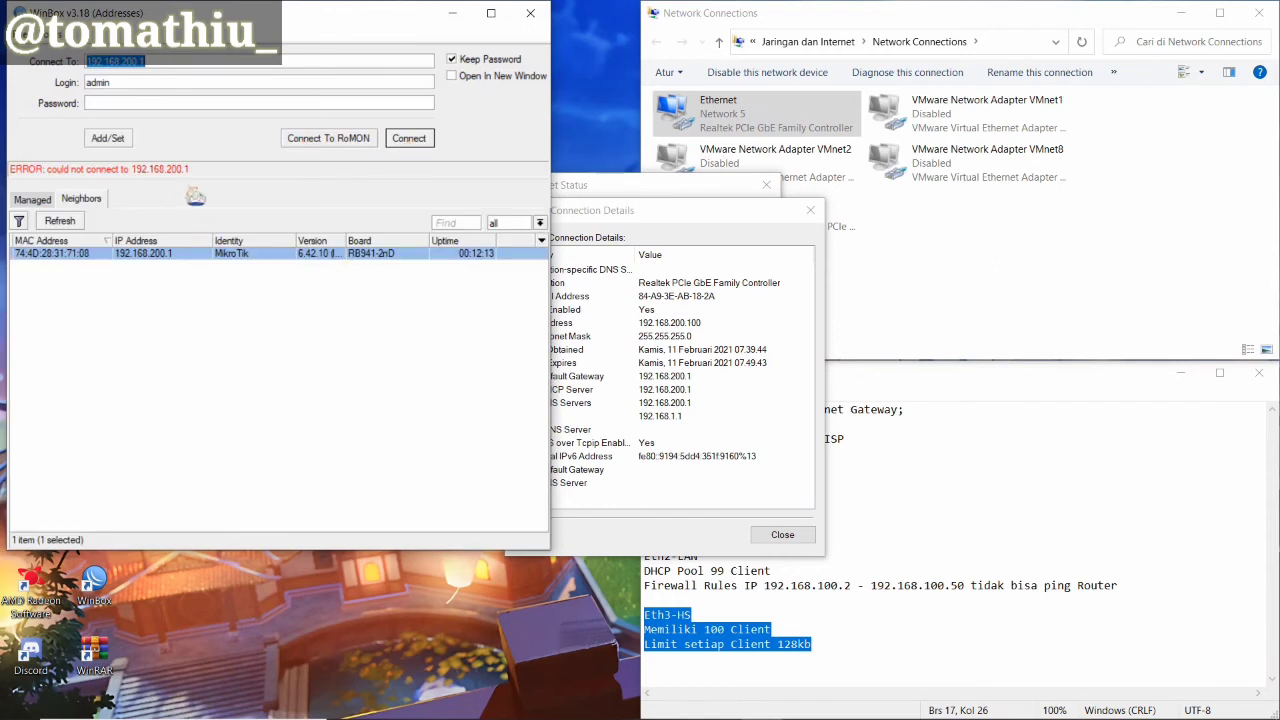
{"action": "mouse_move", "coordinate": [553, 712]}
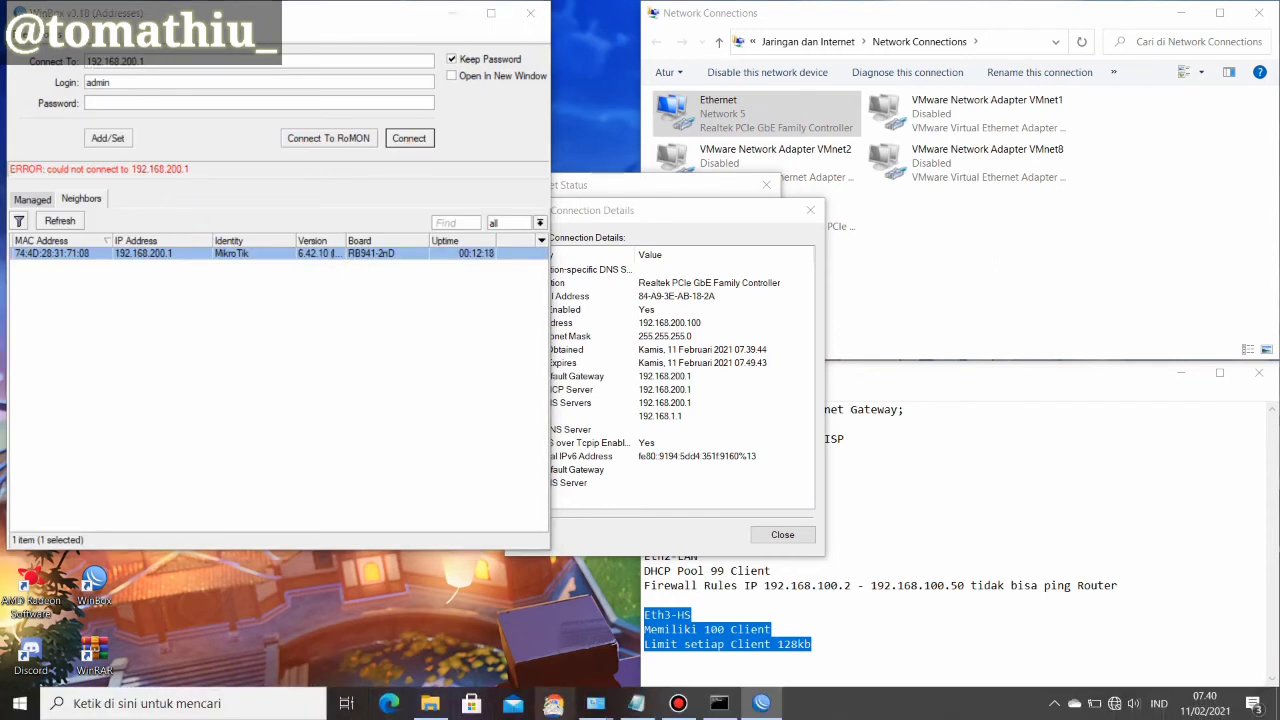
{"action": "left_click", "coordinate": [553, 705]}
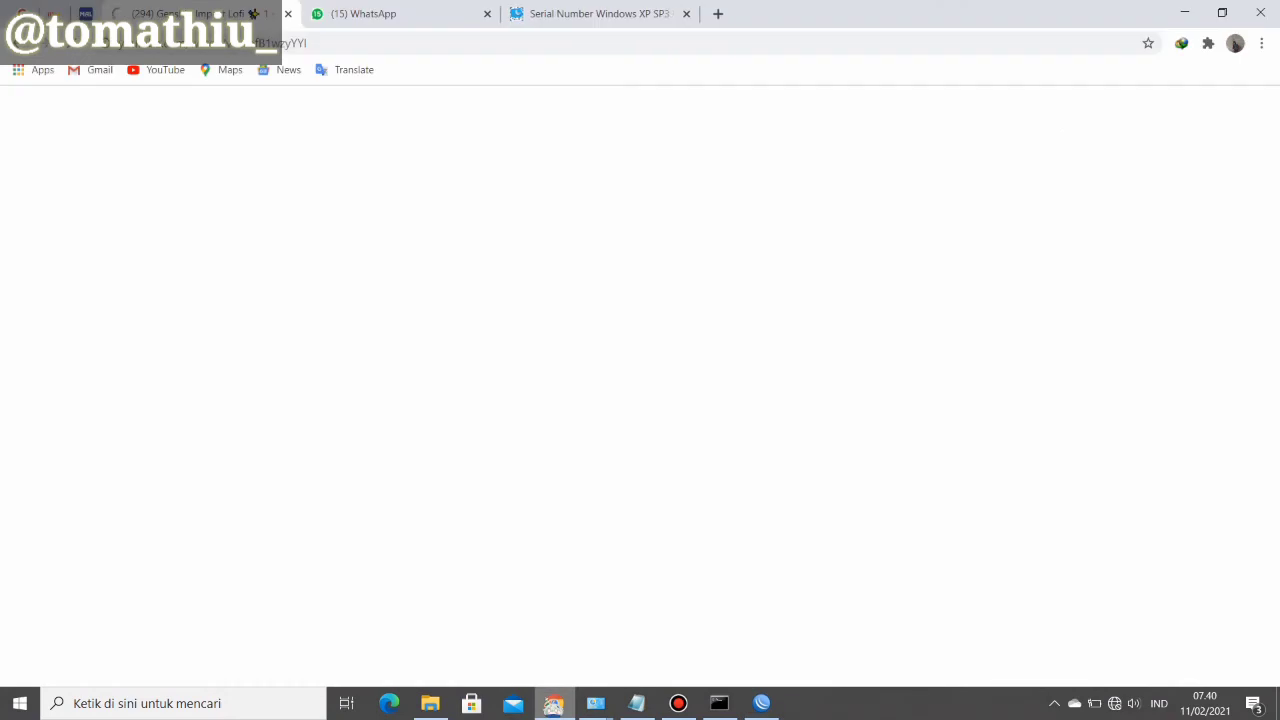
Load 192.168.200.1 in a new Chrome tab and submit the hotspot login
{"action": "left_click", "coordinate": [718, 13]}
{"action": "left_click", "coordinate": [698, 43]}
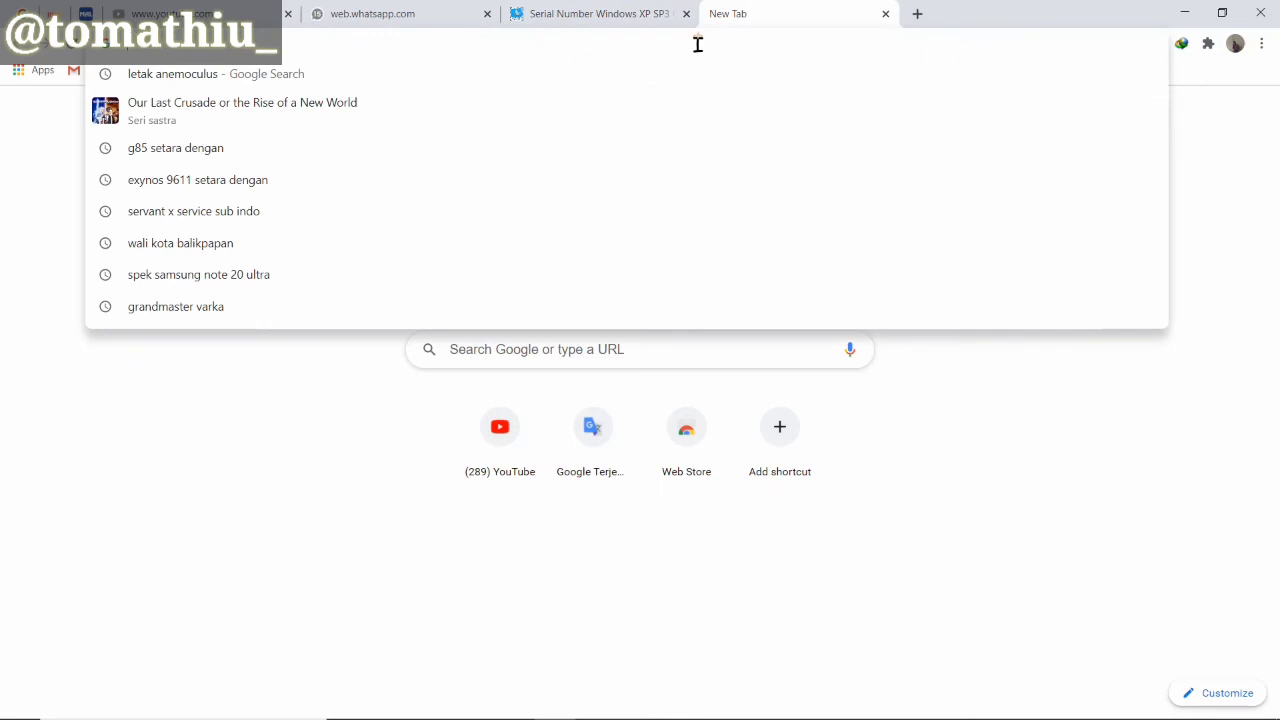
{"action": "type", "text": "192.168"}
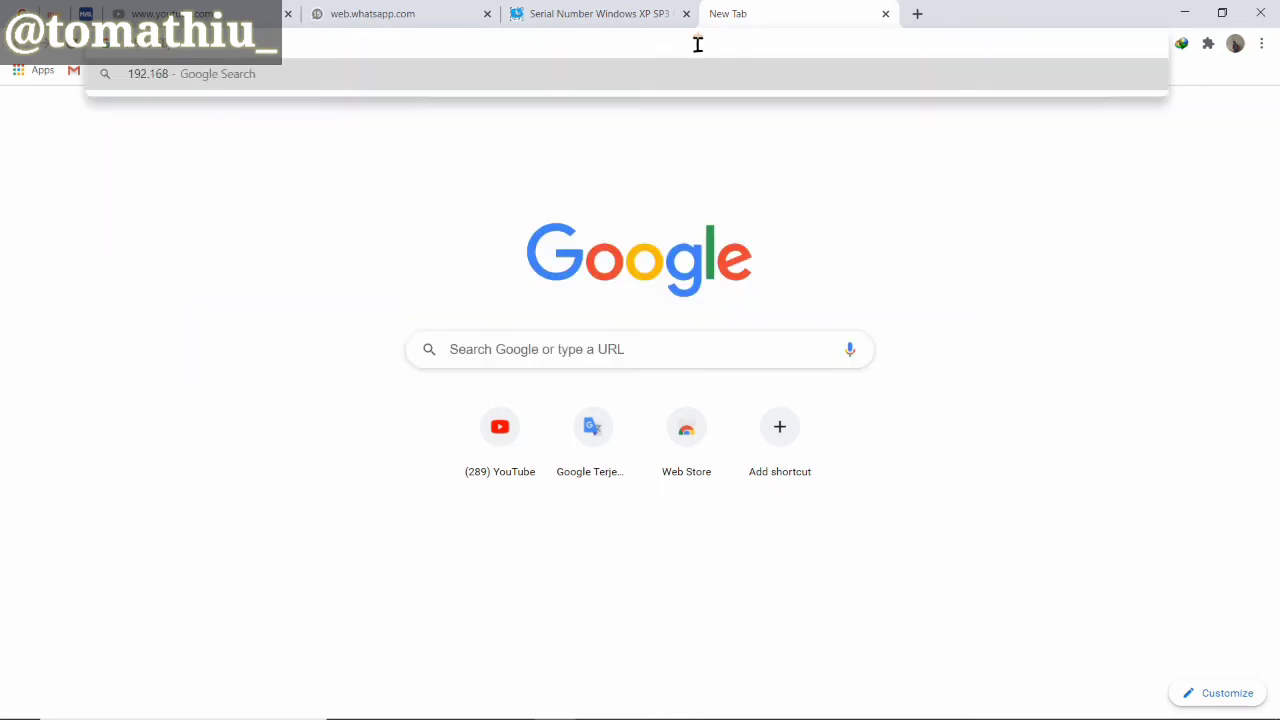
{"action": "type", "text": ".200.1"}
{"action": "key", "text": "Return"}
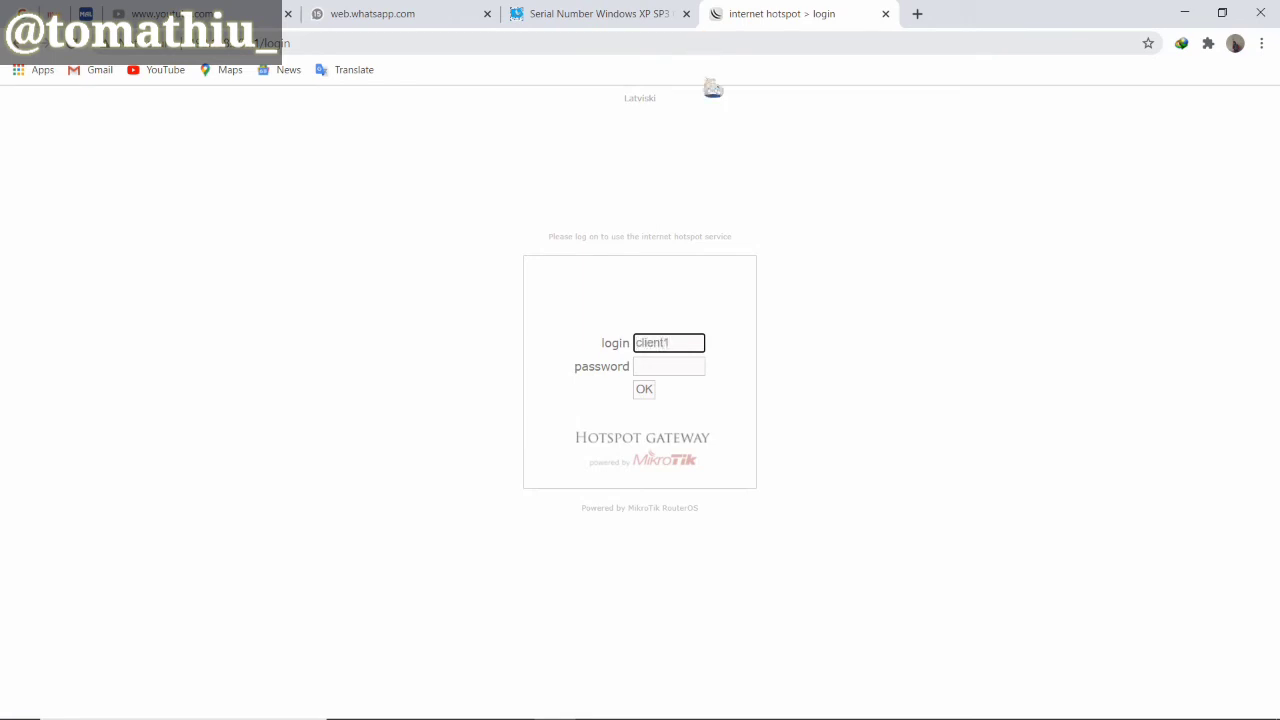
{"action": "left_click", "coordinate": [650, 391]}
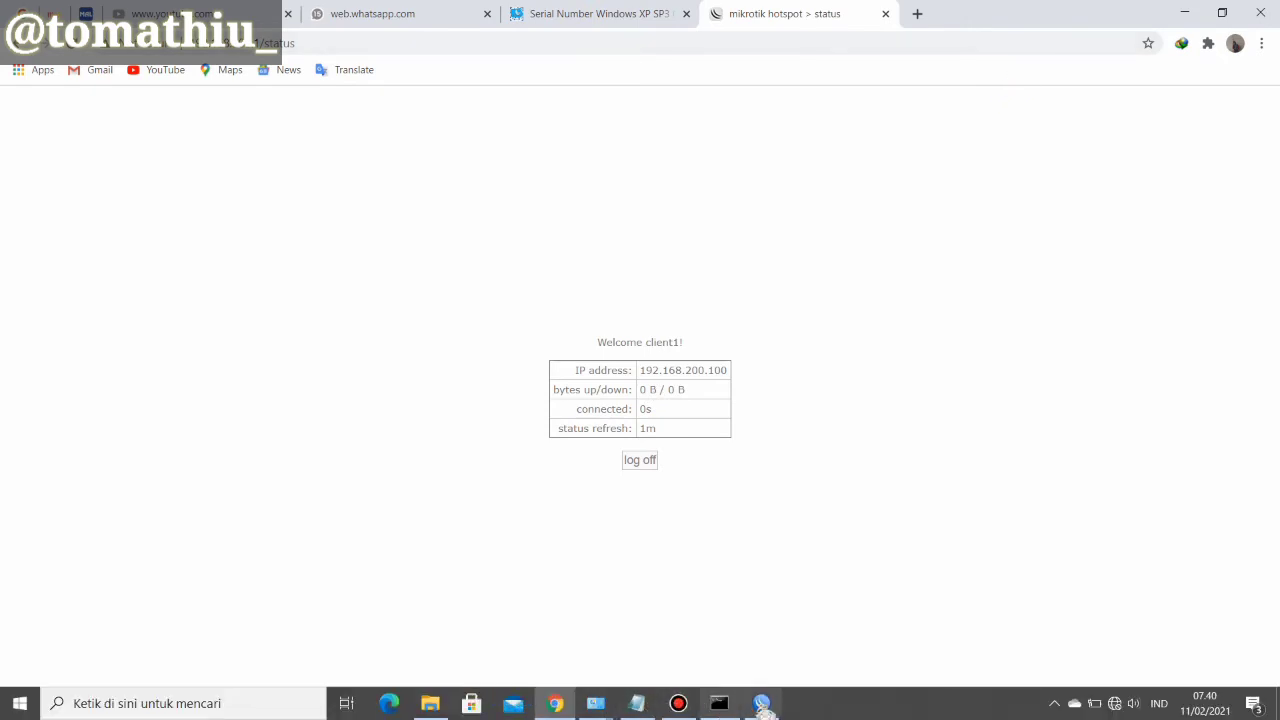
{"action": "left_click", "coordinate": [762, 703]}
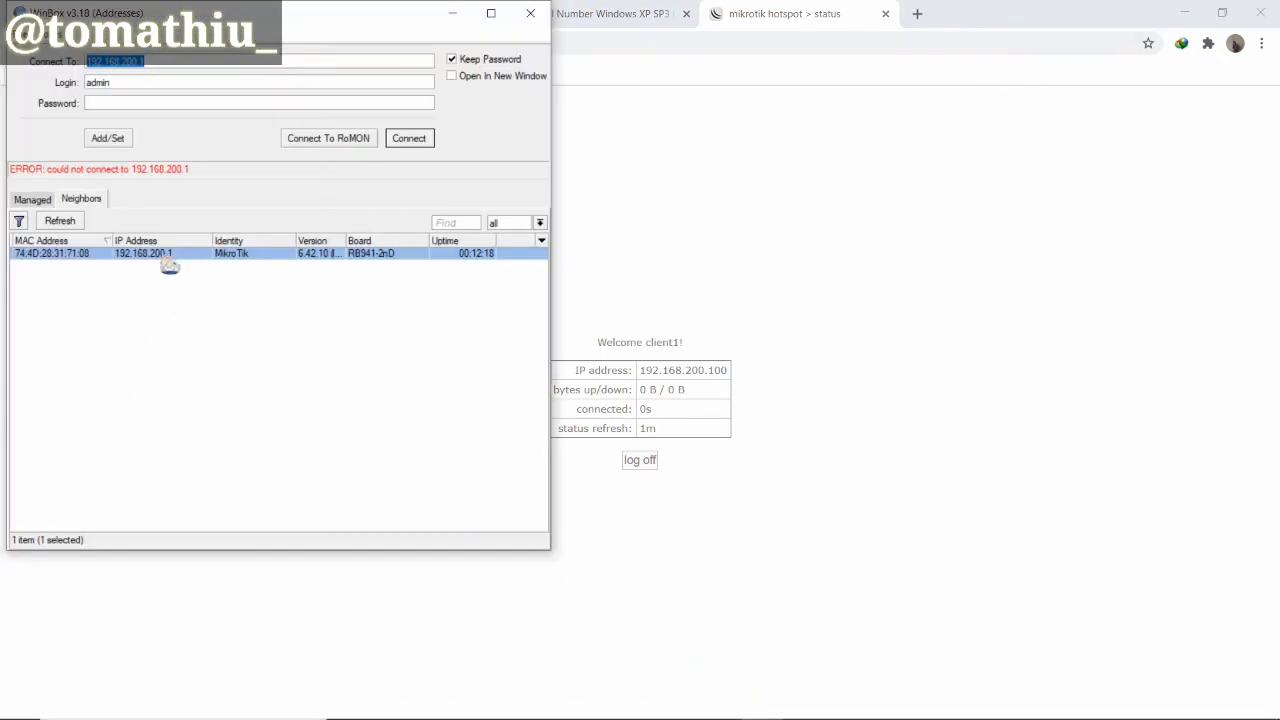
Connect WinBox to 192.168.200.1, snap the session left, and bring up Notepad
{"action": "left_click", "coordinate": [421, 143]}
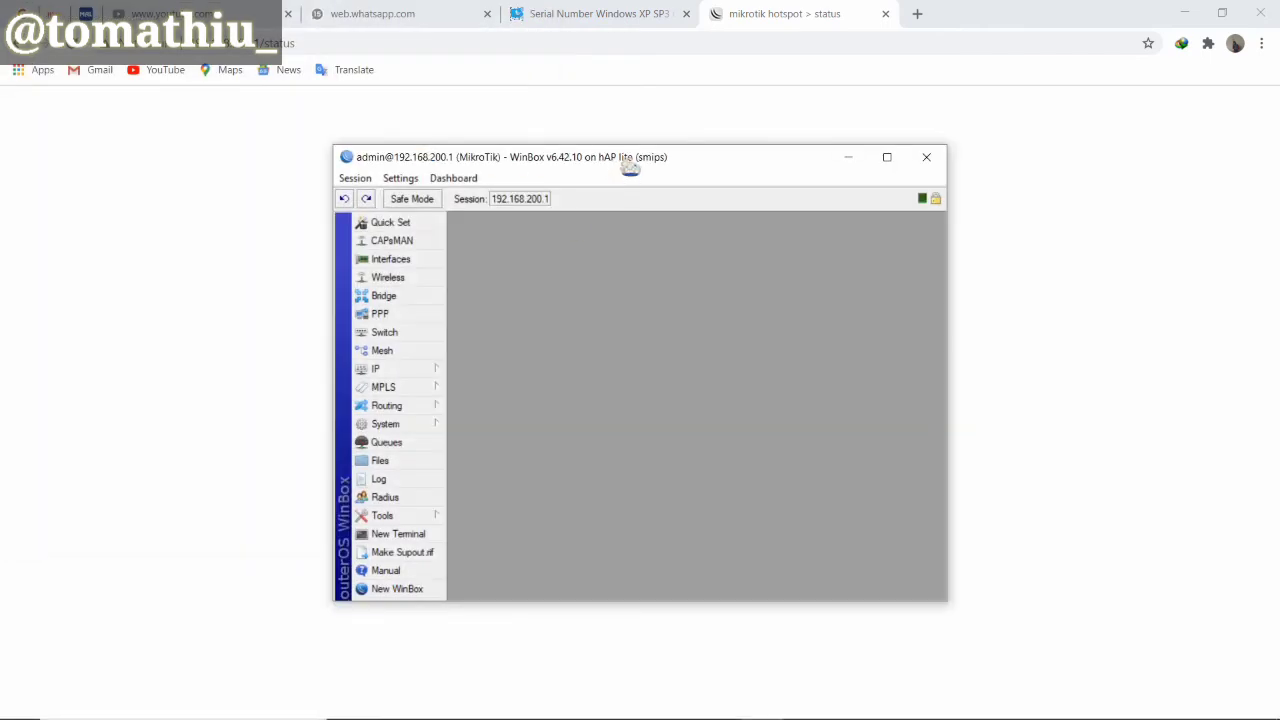
{"action": "left_click_drag", "start_coordinate": [626, 162], "coordinate": [8, 342]}
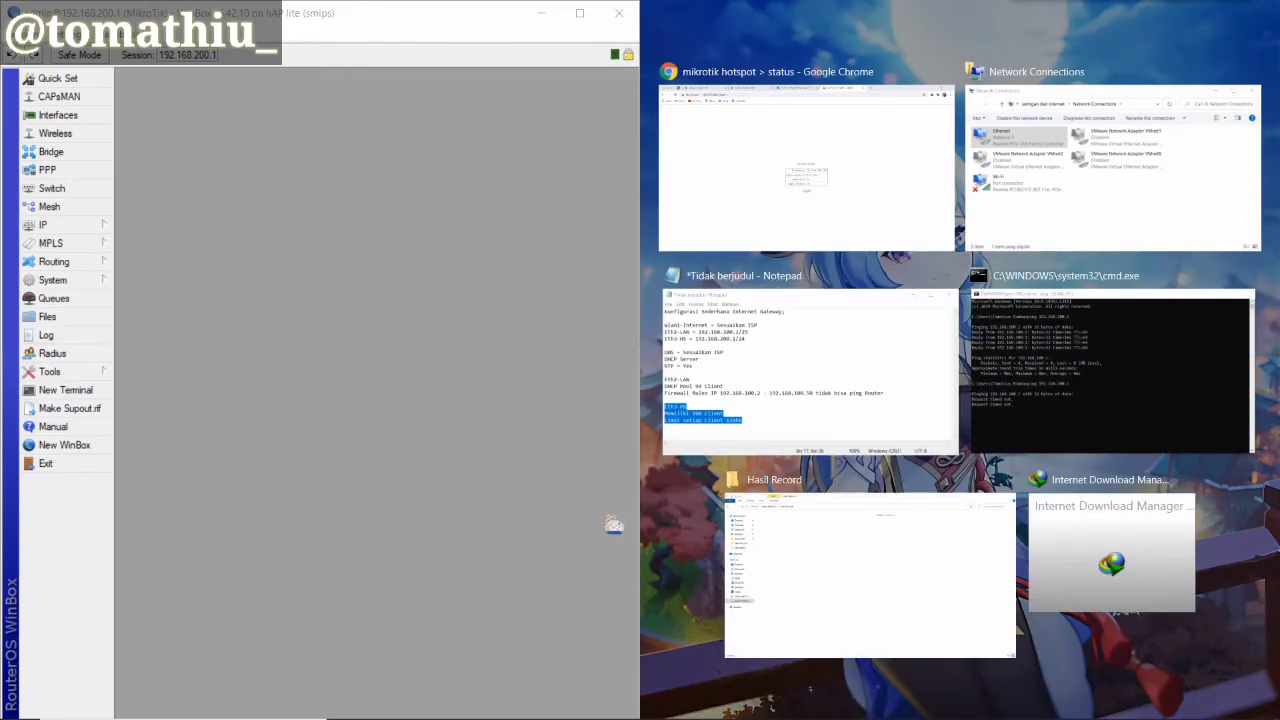
{"action": "left_click", "coordinate": [557, 553]}
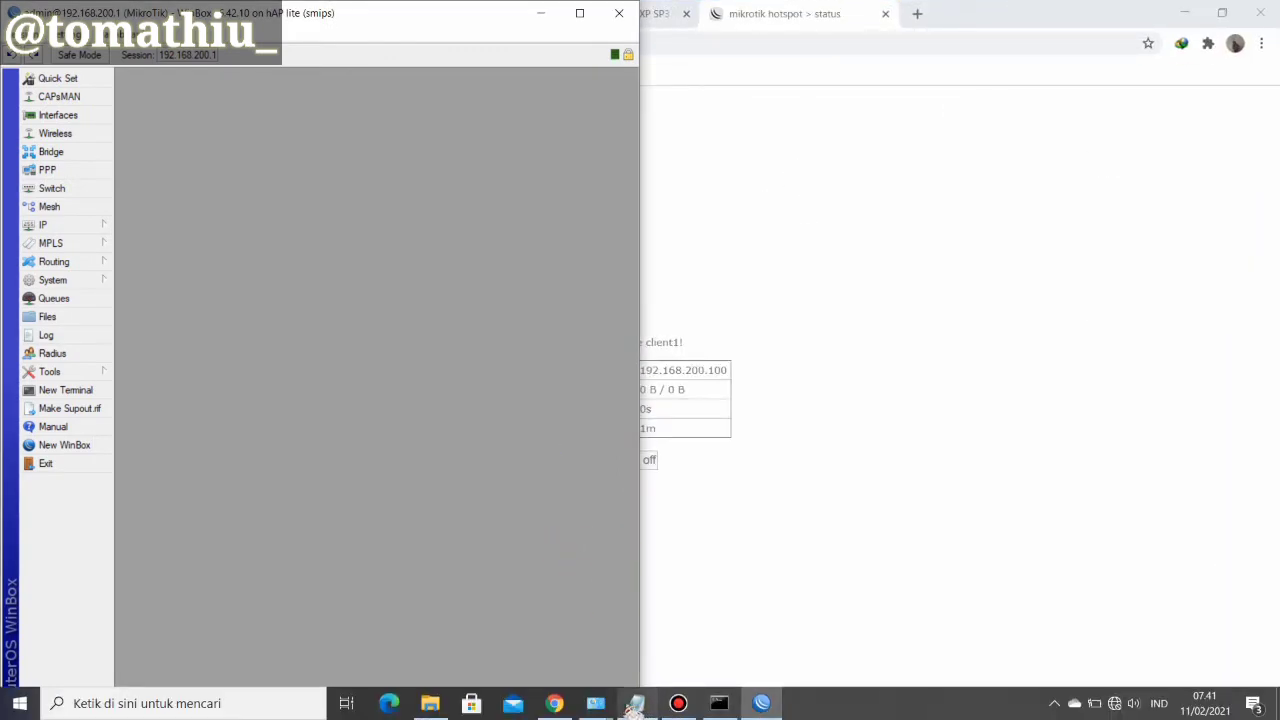
{"action": "left_click", "coordinate": [636, 703]}
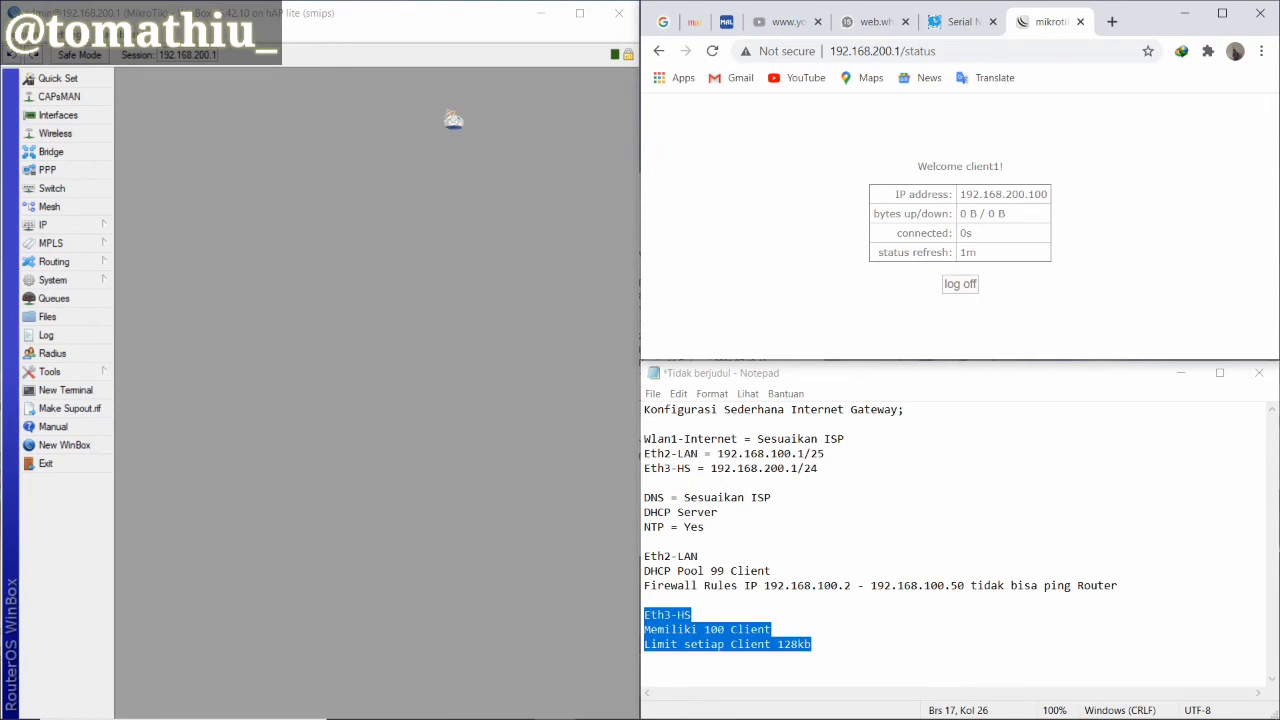
Open and close the queue and interface lists, repositioning the wireless tables window
{"action": "left_click", "coordinate": [56, 299]}
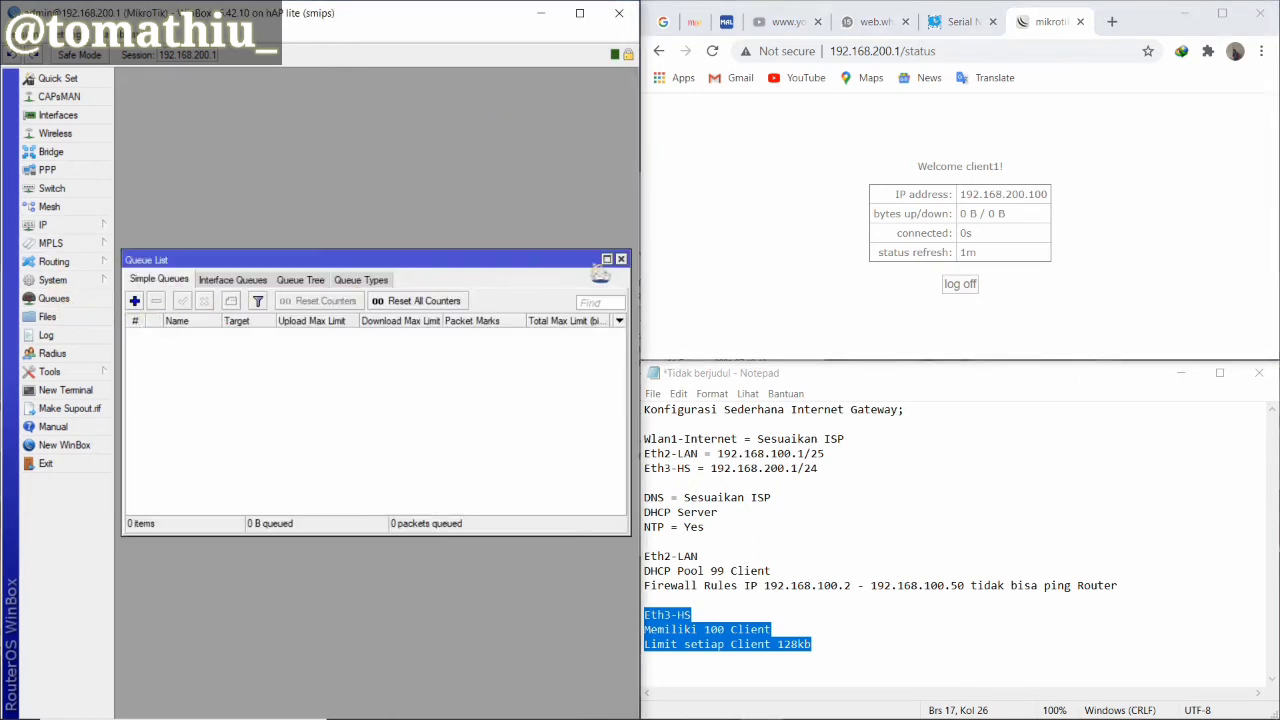
{"action": "left_click", "coordinate": [621, 259]}
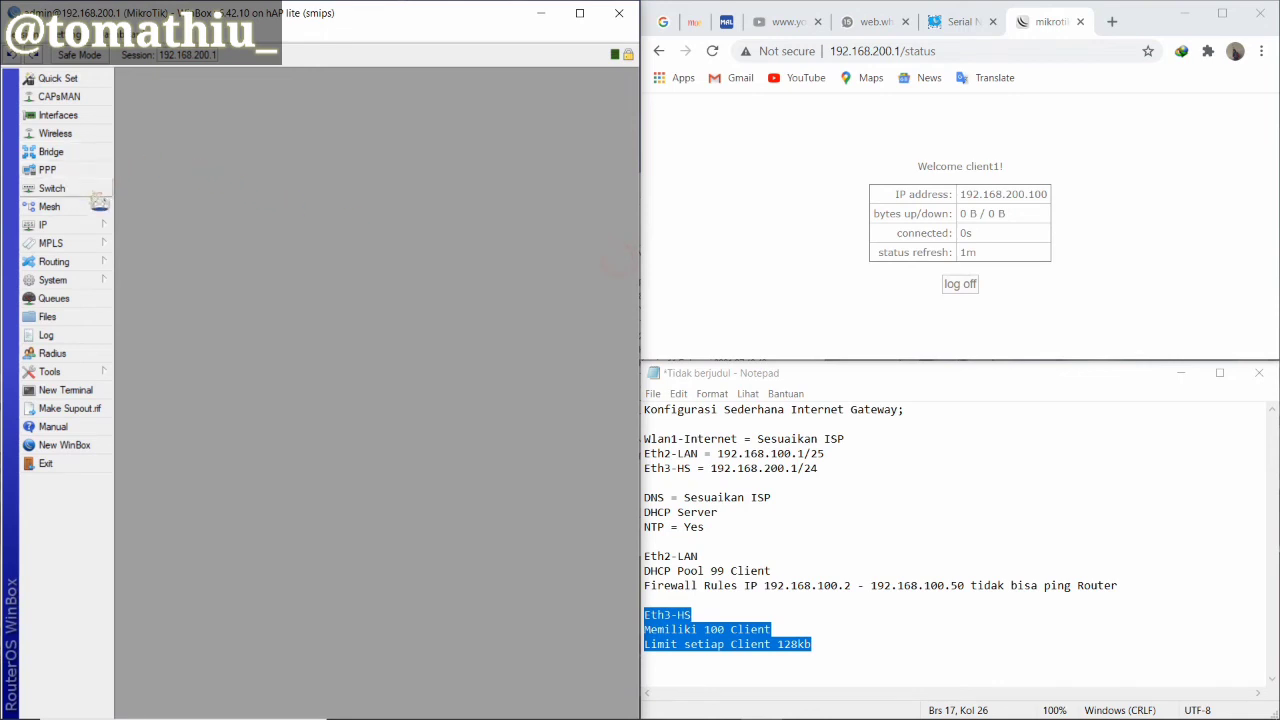
{"action": "left_click", "coordinate": [80, 134]}
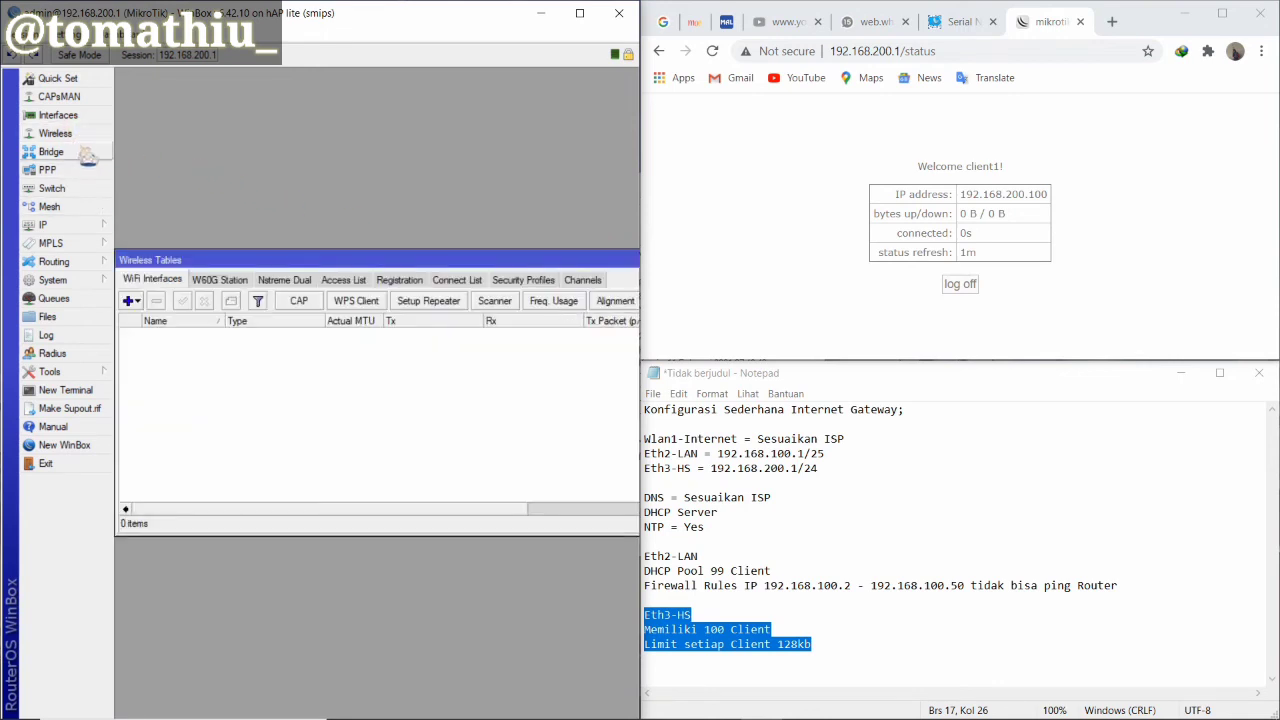
{"action": "left_click", "coordinate": [84, 115]}
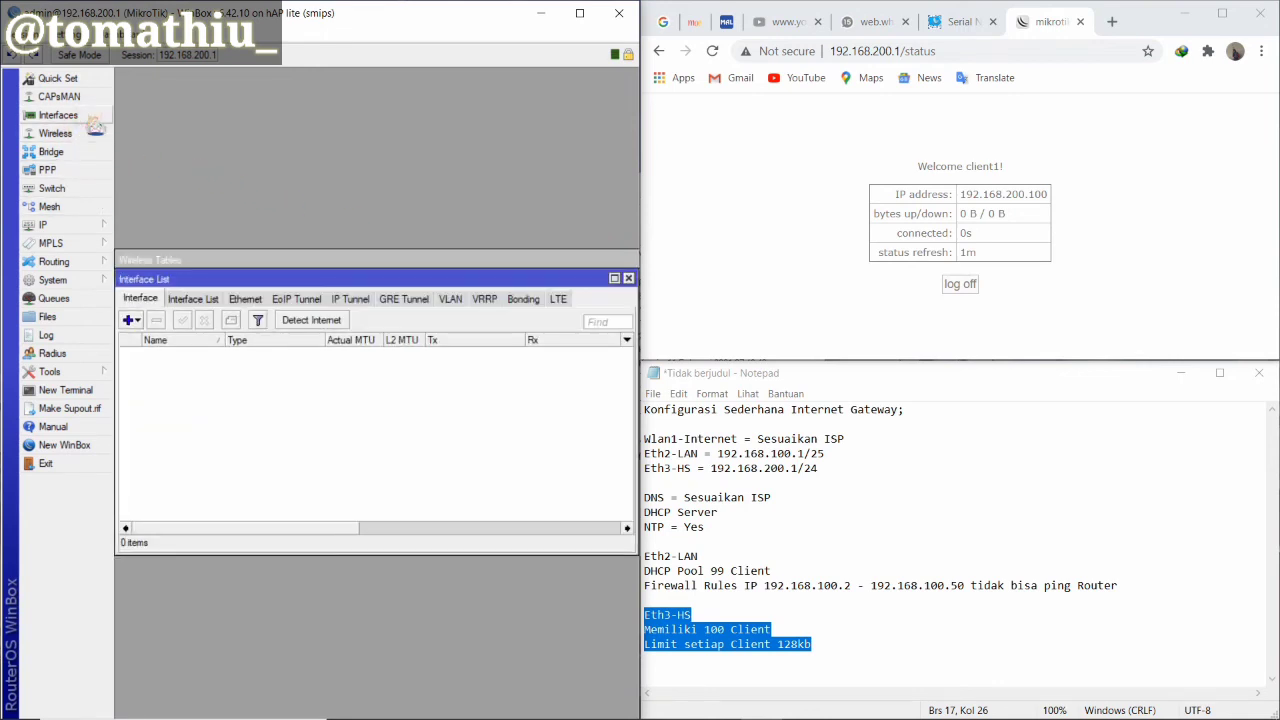
{"action": "left_click", "coordinate": [628, 278]}
{"action": "left_click_drag", "start_coordinate": [566, 280], "coordinate": [555, 265]}
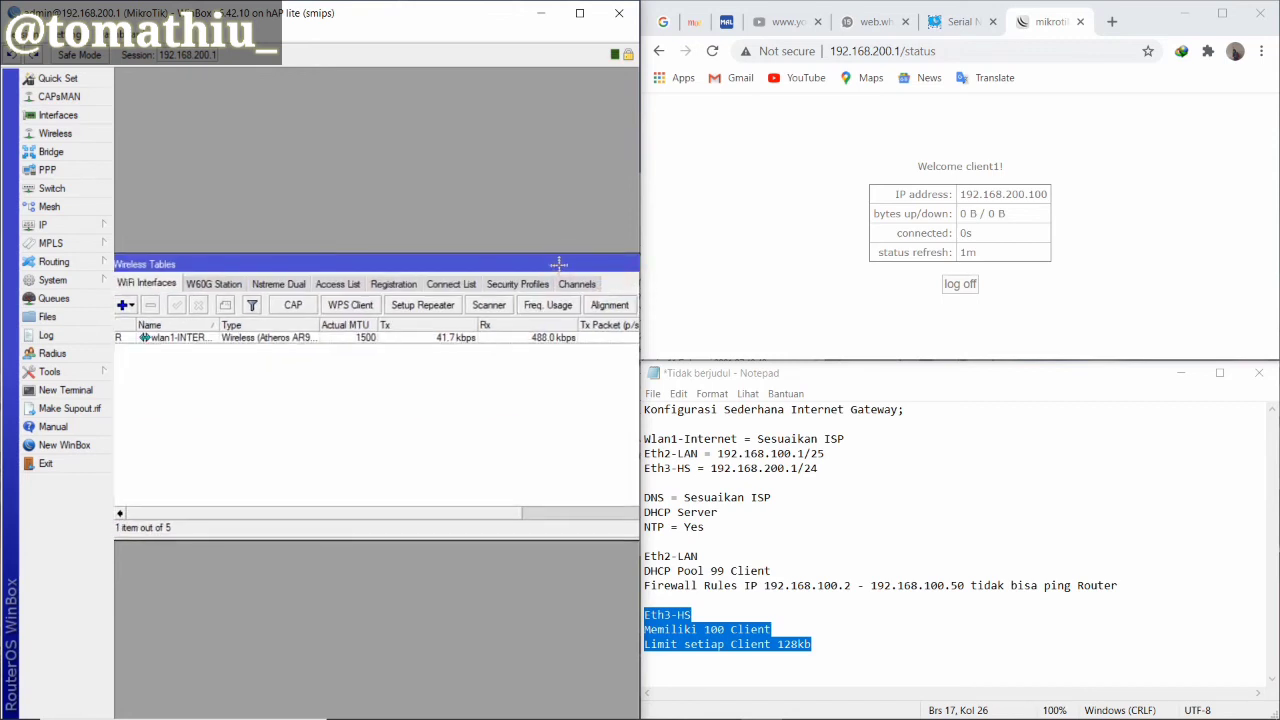
{"action": "left_click", "coordinate": [84, 116]}
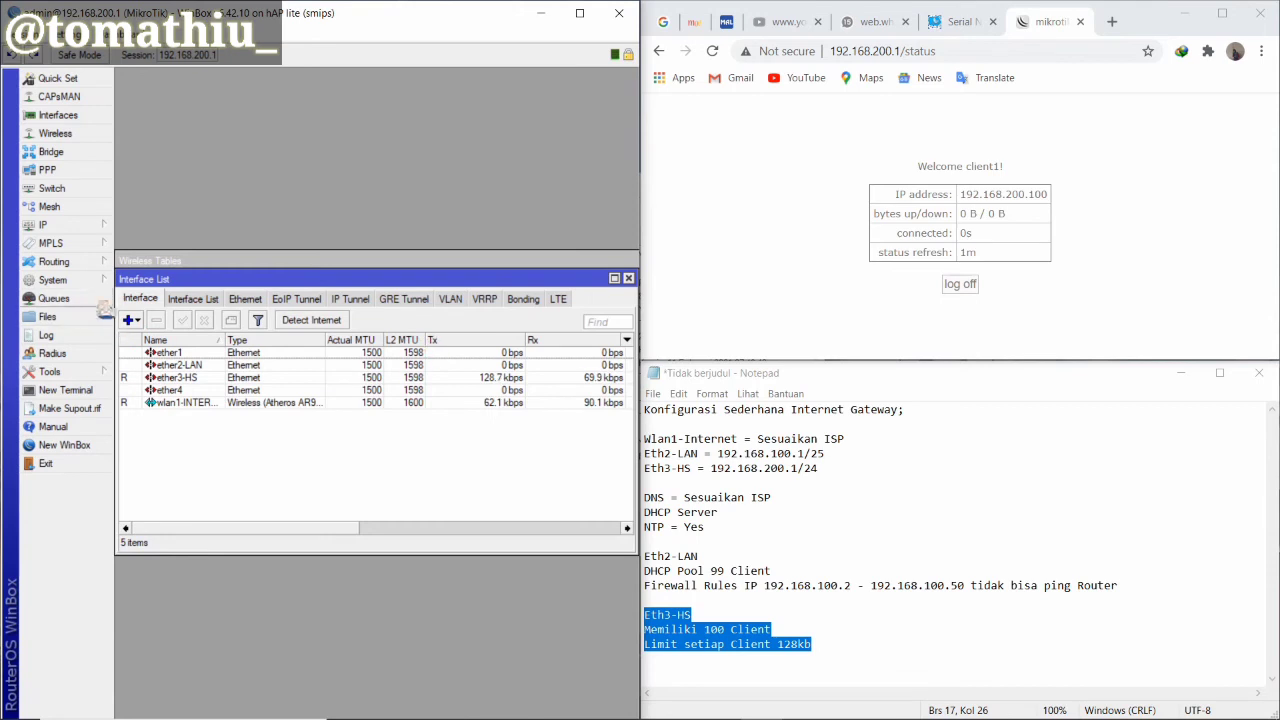
Reopen Simple Queues, widen the Name column, and select the hotspot-client1 queue
{"action": "left_click", "coordinate": [84, 297]}
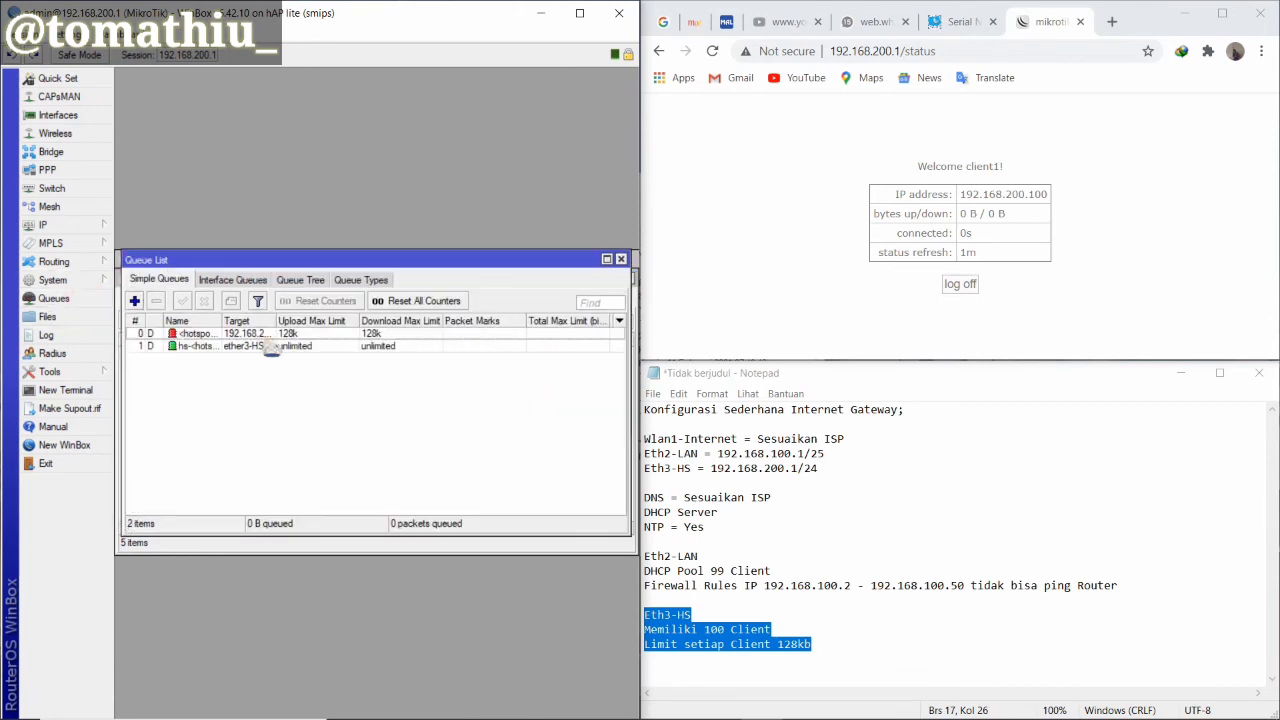
{"action": "left_click_drag", "start_coordinate": [349, 262], "coordinate": [338, 258]}
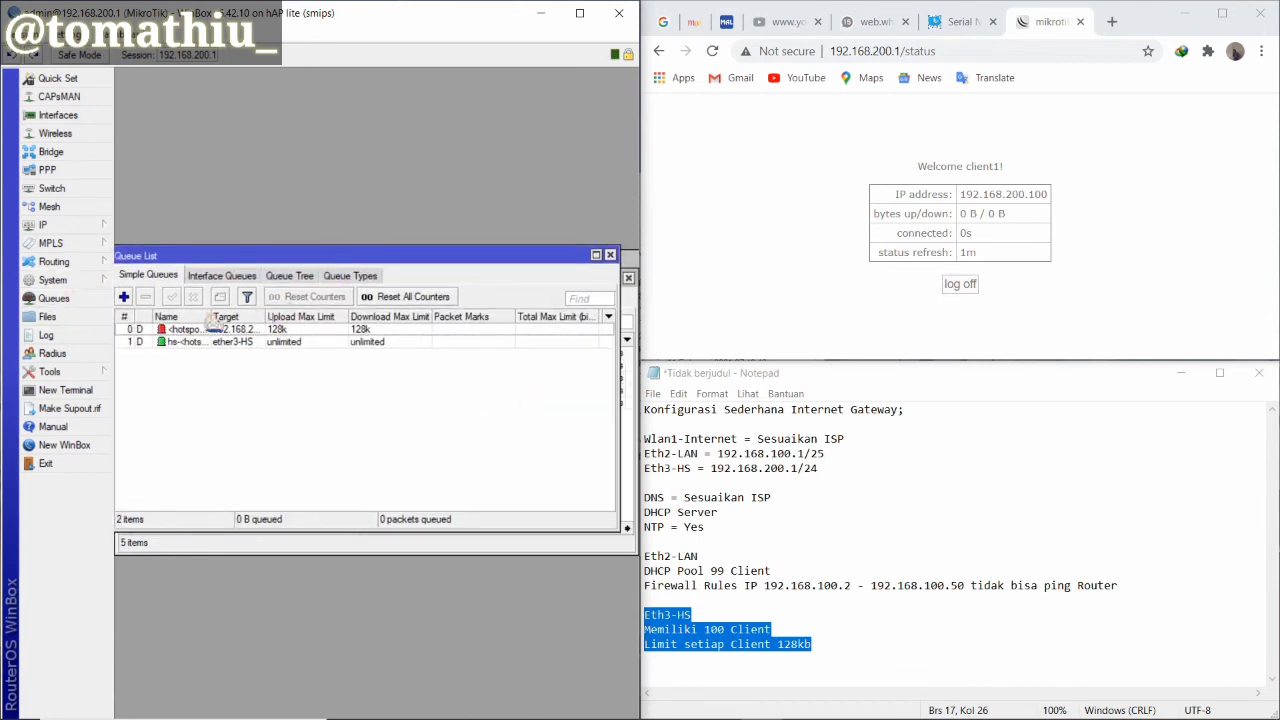
{"action": "left_click_drag", "start_coordinate": [210, 316], "coordinate": [243, 316]}
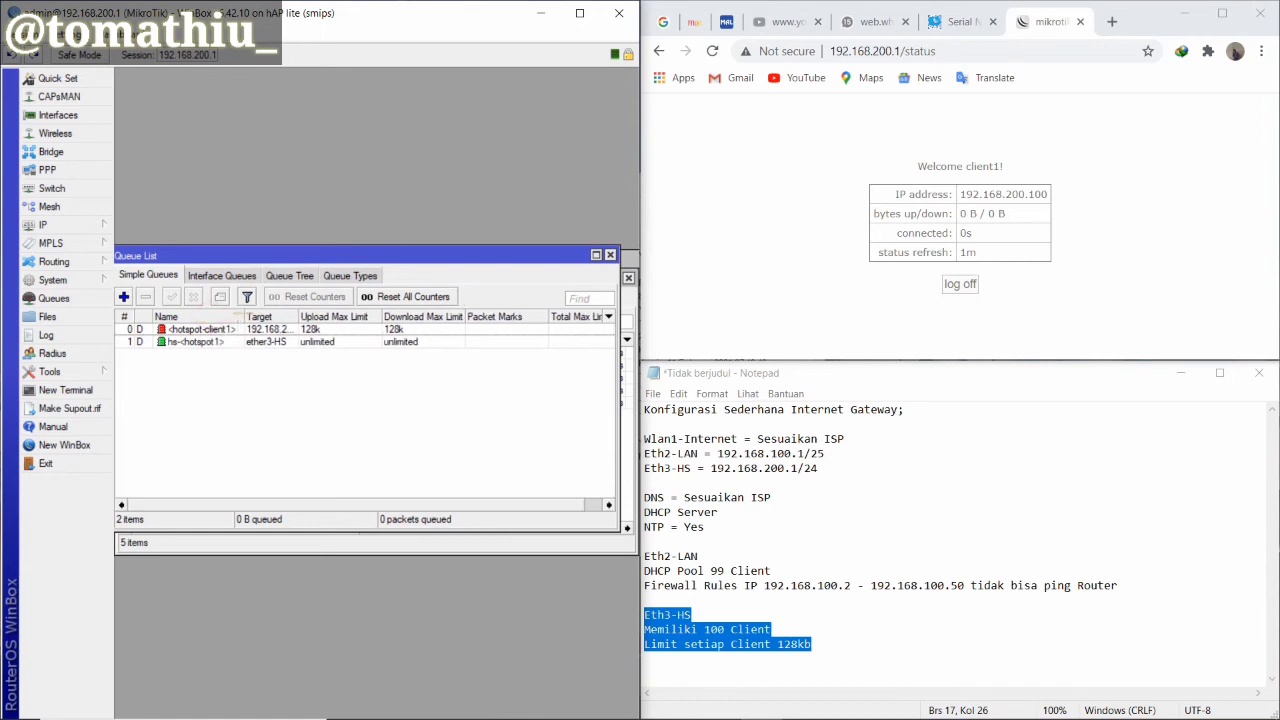
{"action": "left_click", "coordinate": [206, 332]}
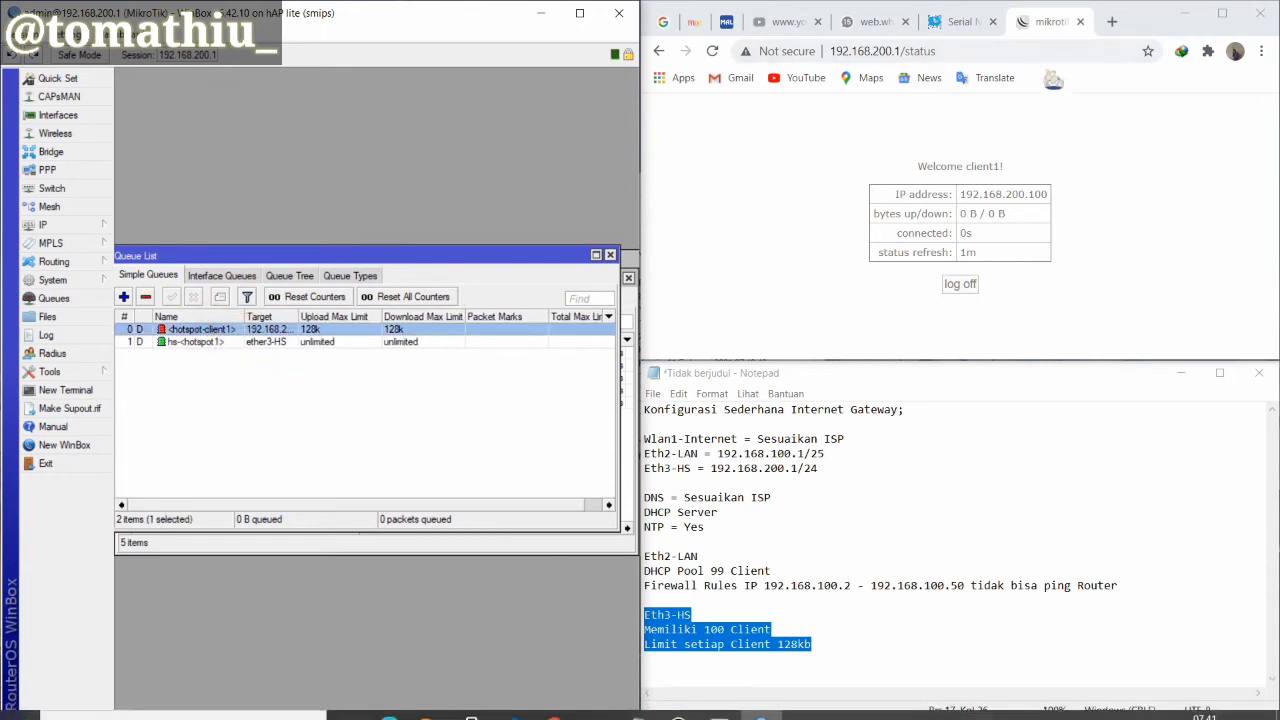
{"action": "left_click", "coordinate": [1112, 24]}
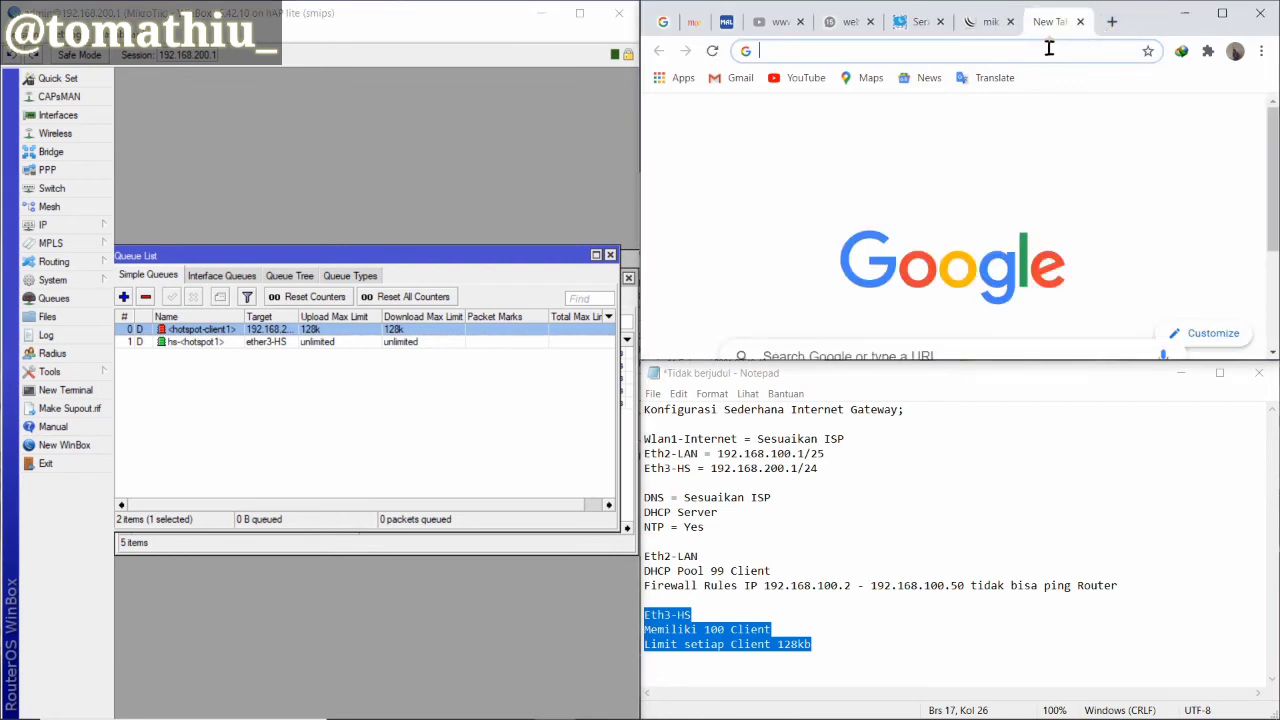
Search Google for 'speedtest ookla' in the new tab
{"action": "type", "text": "spee"}
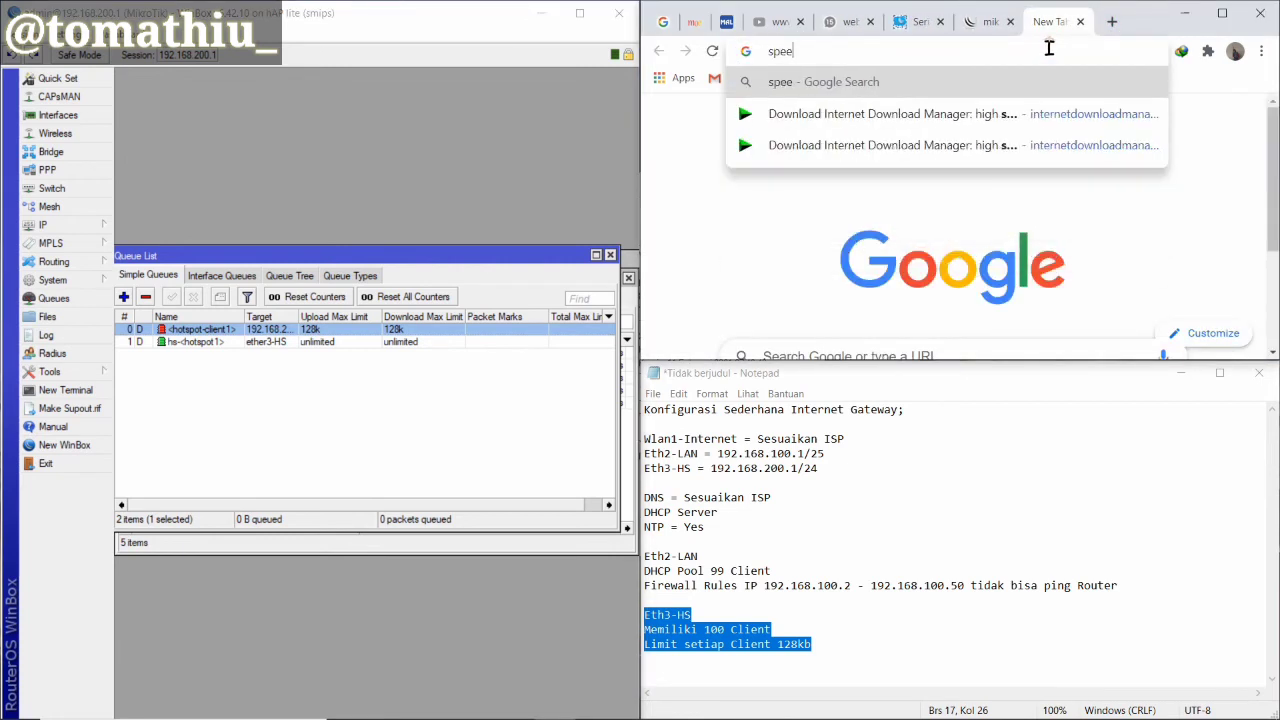
{"action": "type", "text": "d"}
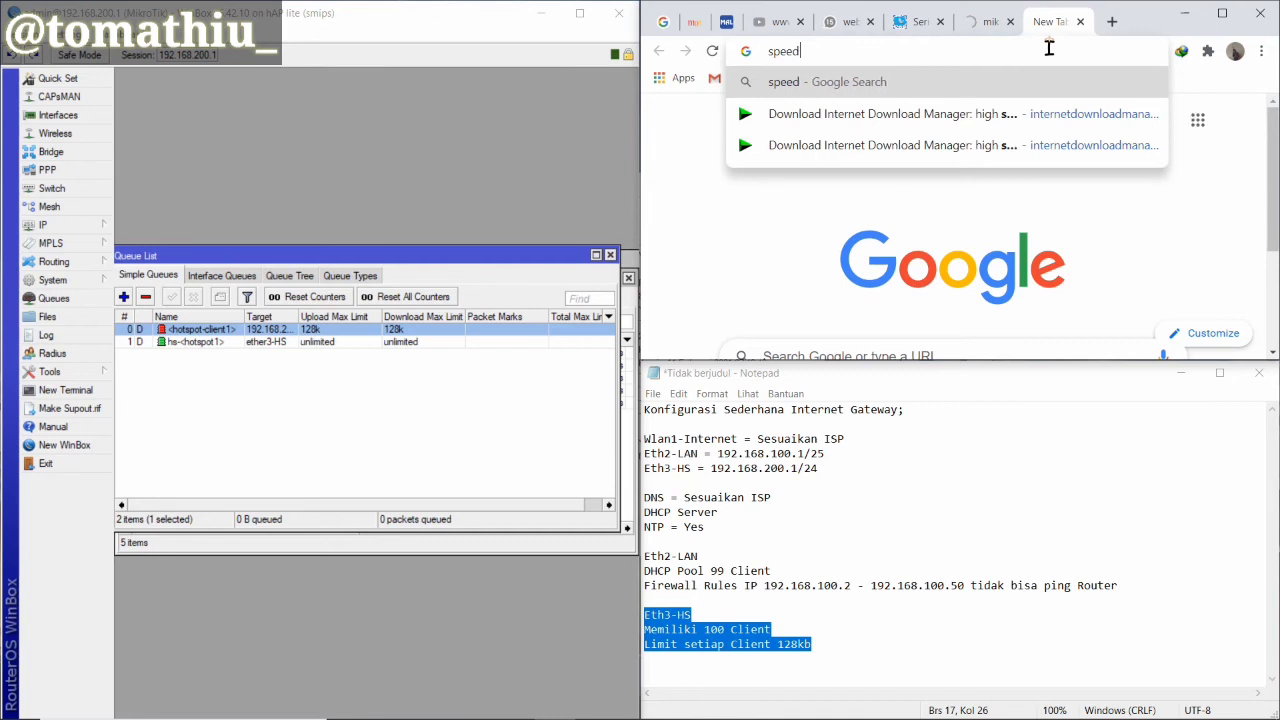
{"action": "type", "text": "test"}
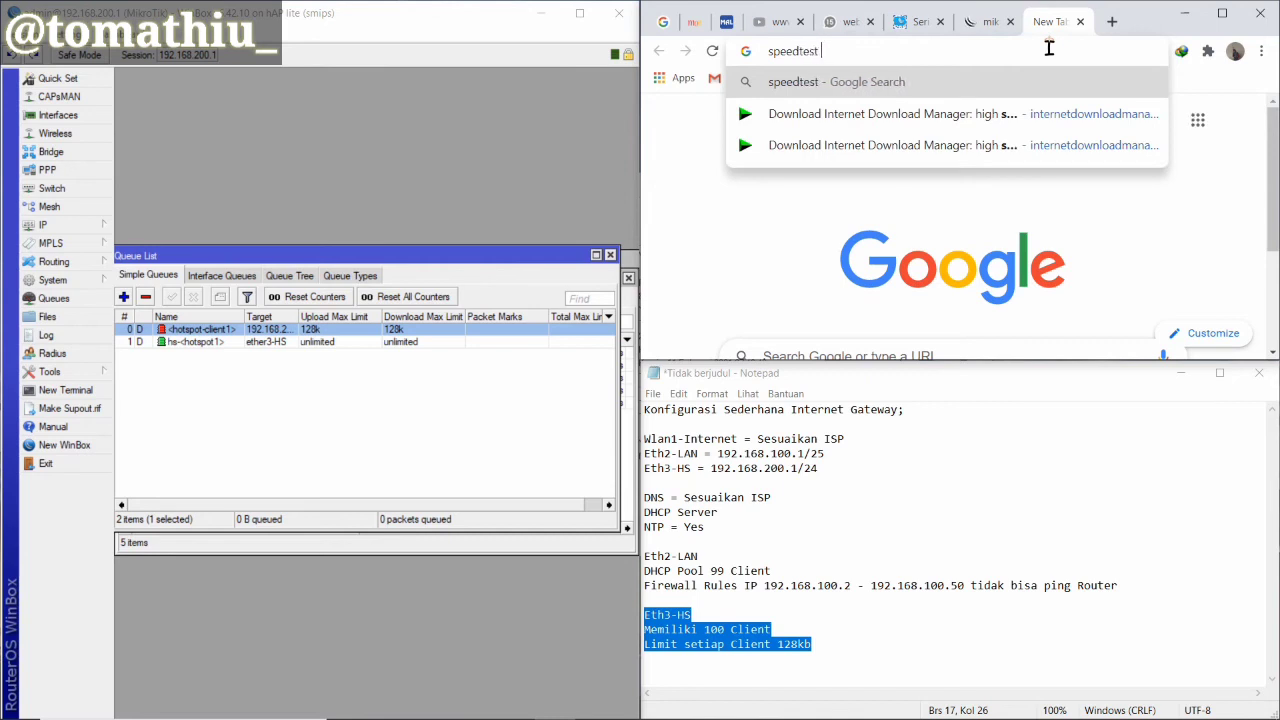
{"action": "type", "text": " ookla"}
{"action": "key", "text": "Return"}
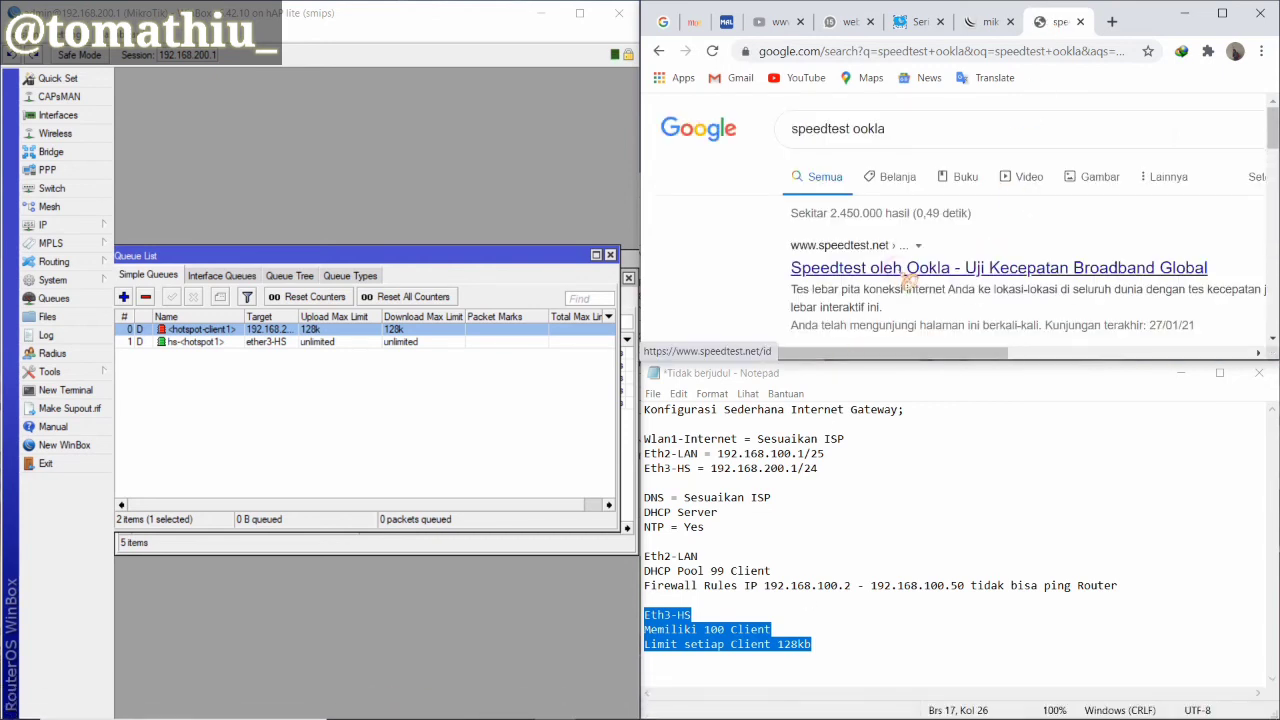
{"action": "double_click", "coordinate": [230, 330]}
Show the hotspot-client1 queue's live Traffic graph while speedtest.net loads in Chrome
{"action": "left_click", "coordinate": [275, 284]}
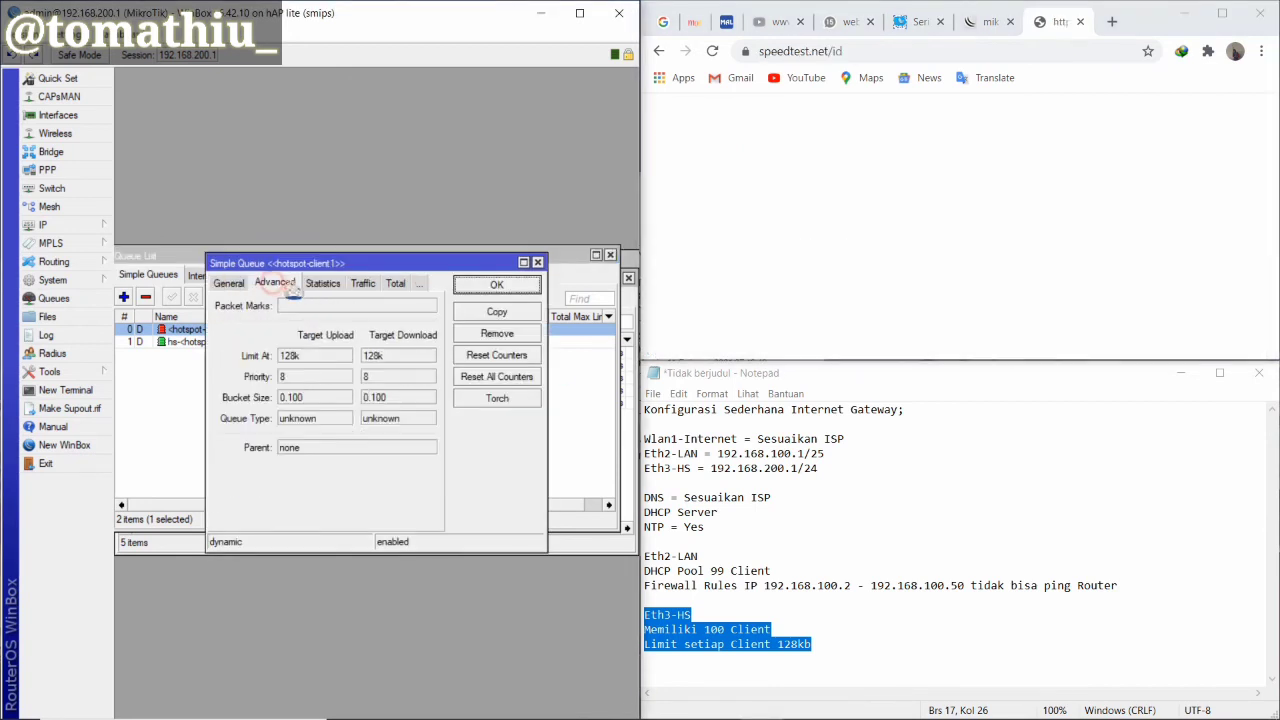
{"action": "left_click", "coordinate": [320, 284]}
{"action": "left_click", "coordinate": [330, 285]}
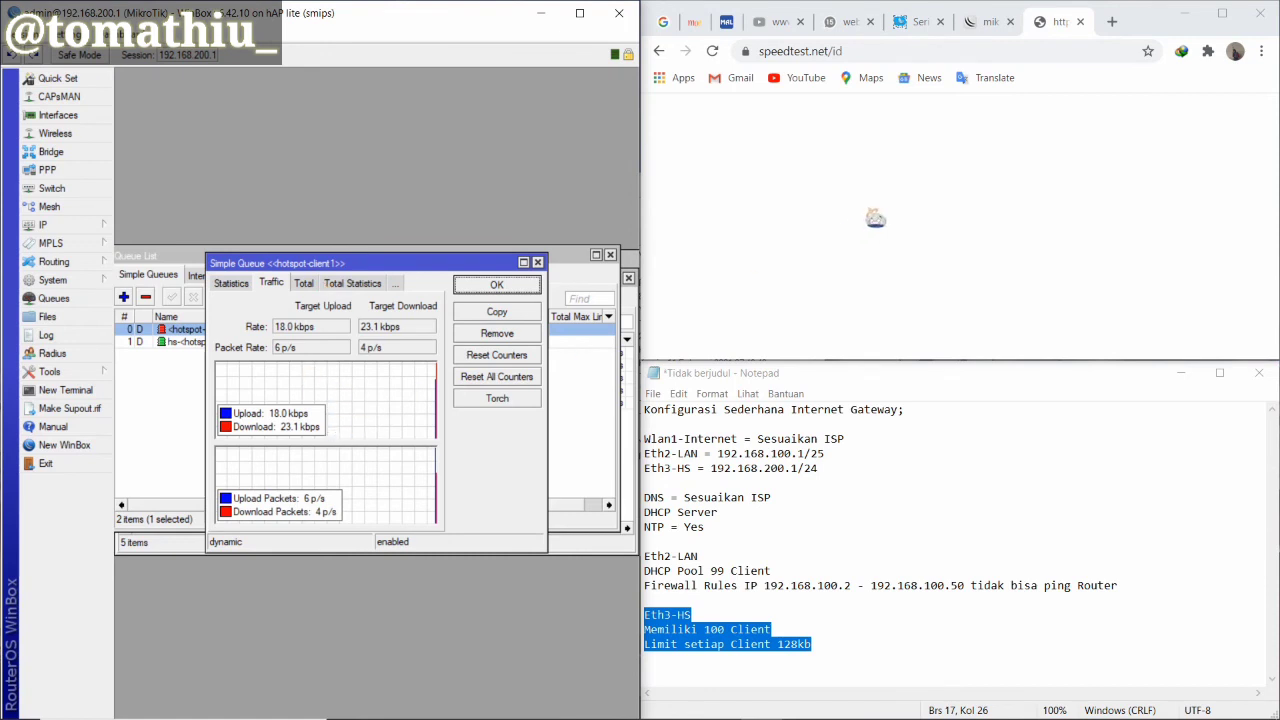
{"action": "left_click", "coordinate": [875, 218]}
{"action": "mouse_move", "coordinate": [913, 715]}
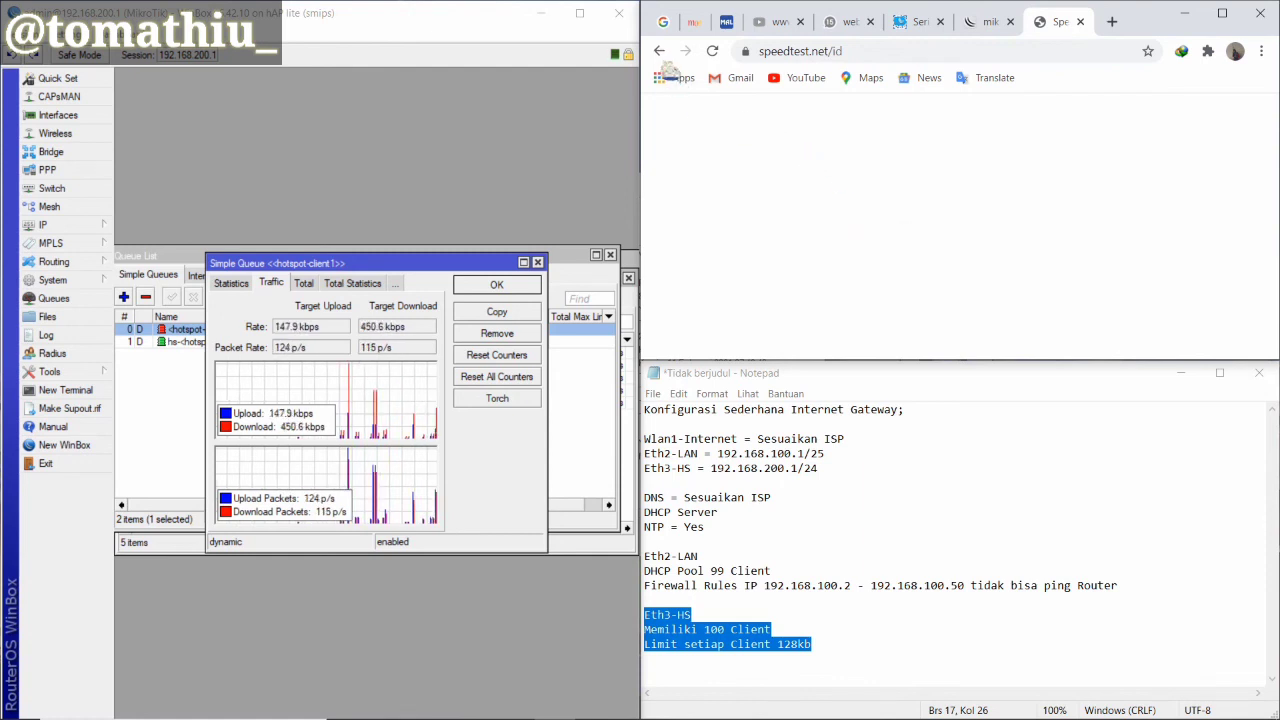
Search Google for 'speedtest' from the Chrome address bar
{"action": "left_click", "coordinate": [845, 55]}
{"action": "type", "text": "spe"}
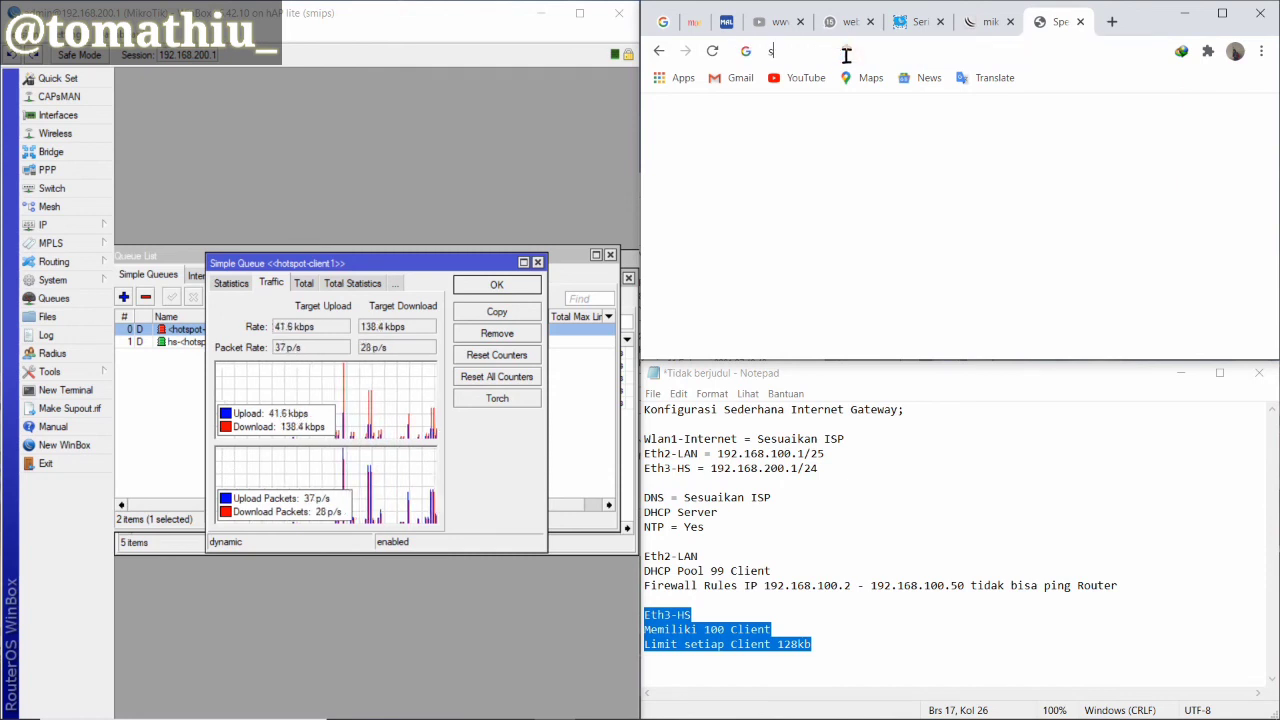
{"action": "key", "text": "Down"}
{"action": "key", "text": "Down"}
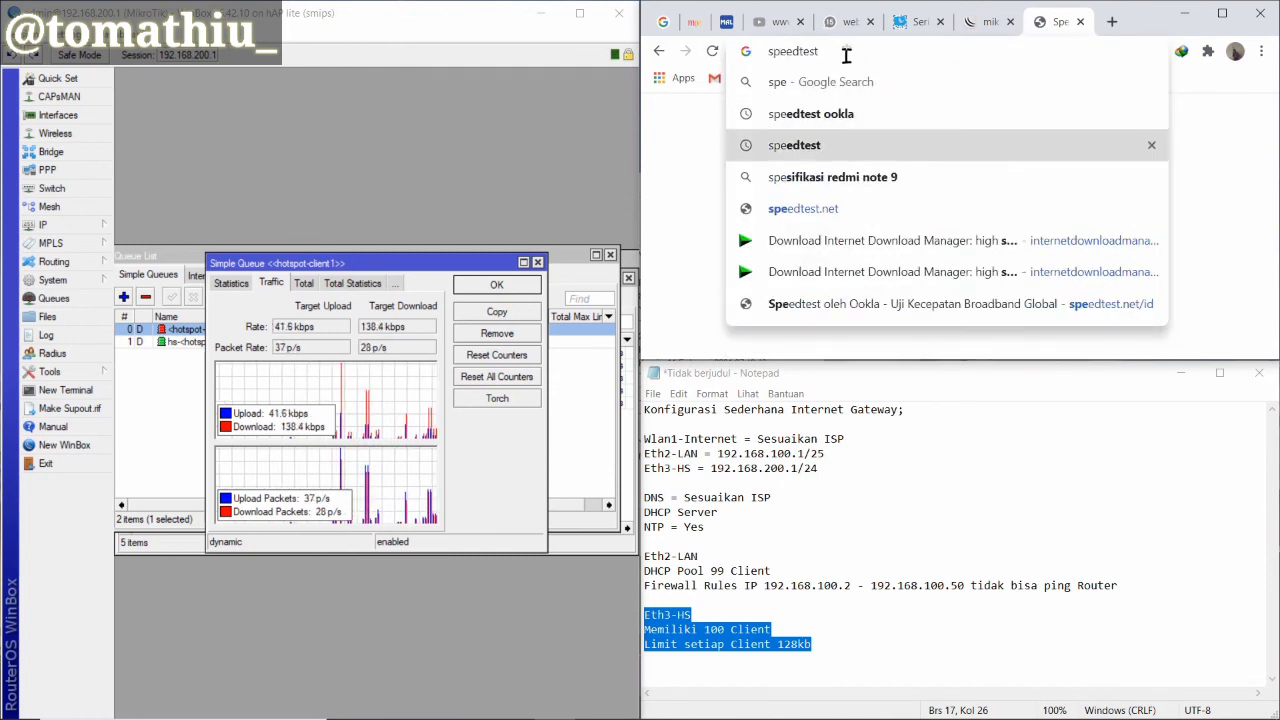
{"action": "key", "text": "Return"}
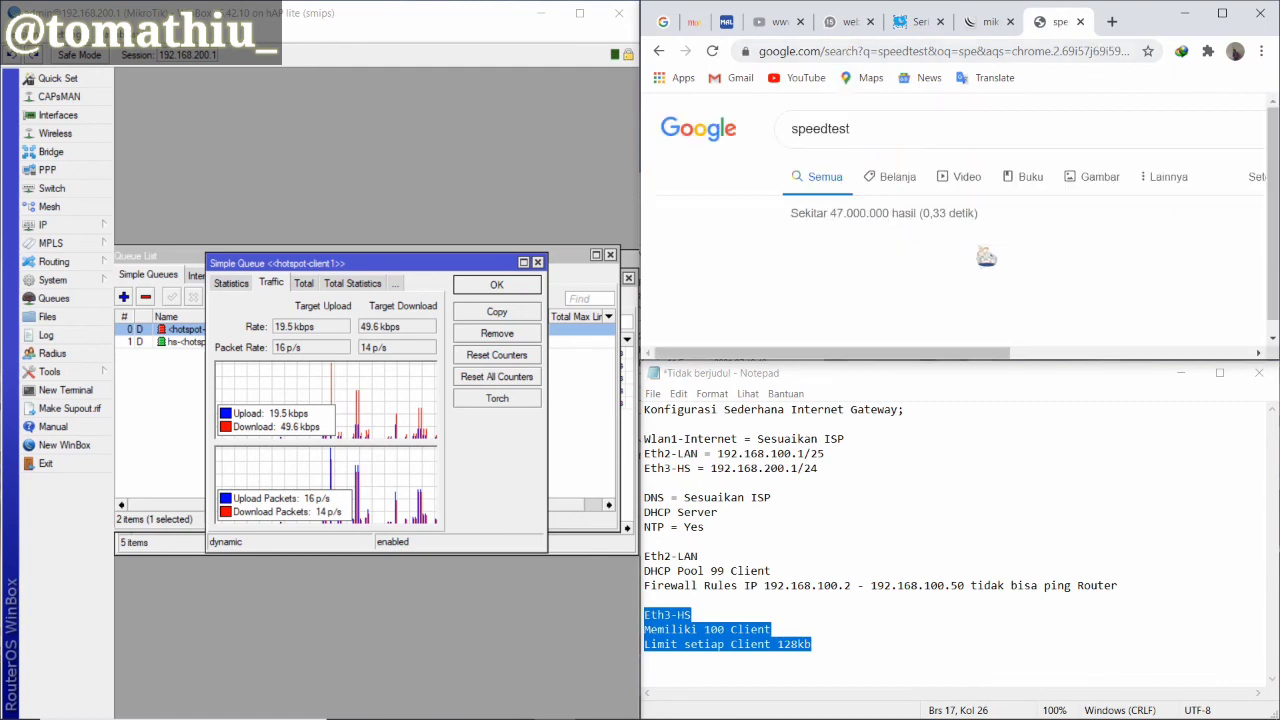
Maximize Chrome and scroll back to the top to show the Uji kecepatan internet card
{"action": "scroll", "coordinate": [915, 281], "scroll_direction": "down", "scroll_amount": 3}
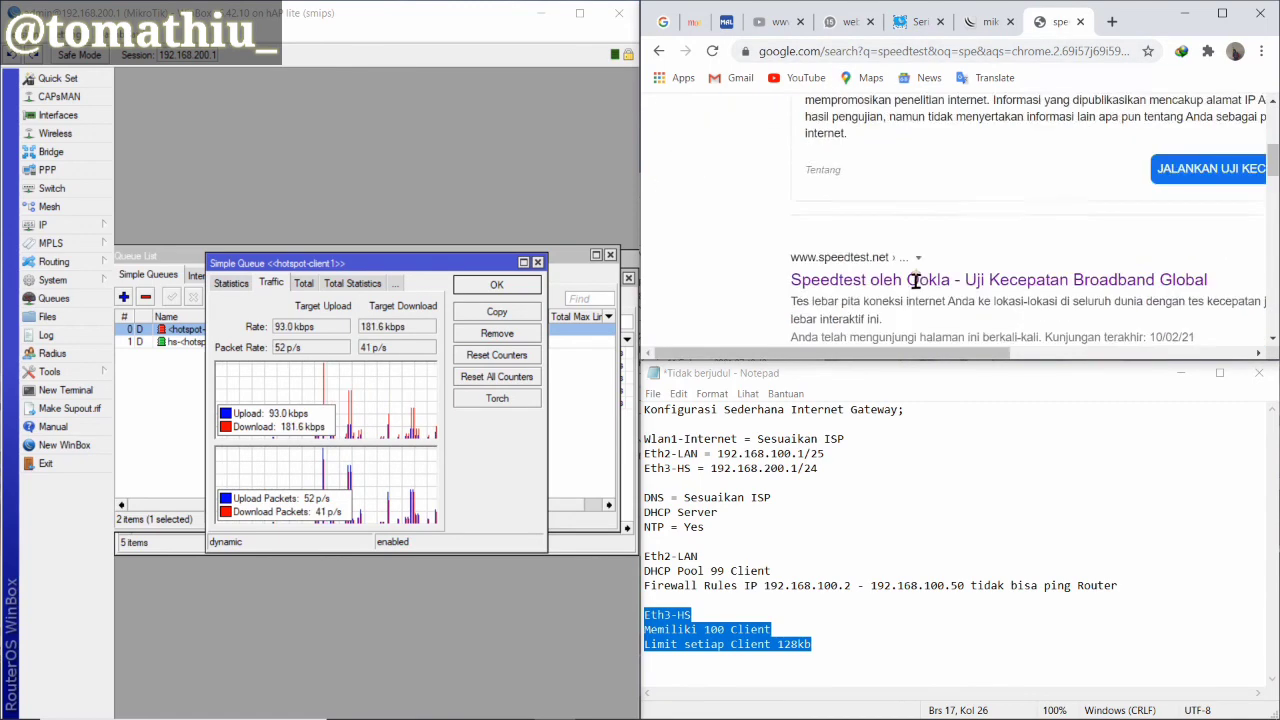
{"action": "scroll", "coordinate": [915, 281], "scroll_direction": "down", "scroll_amount": 1}
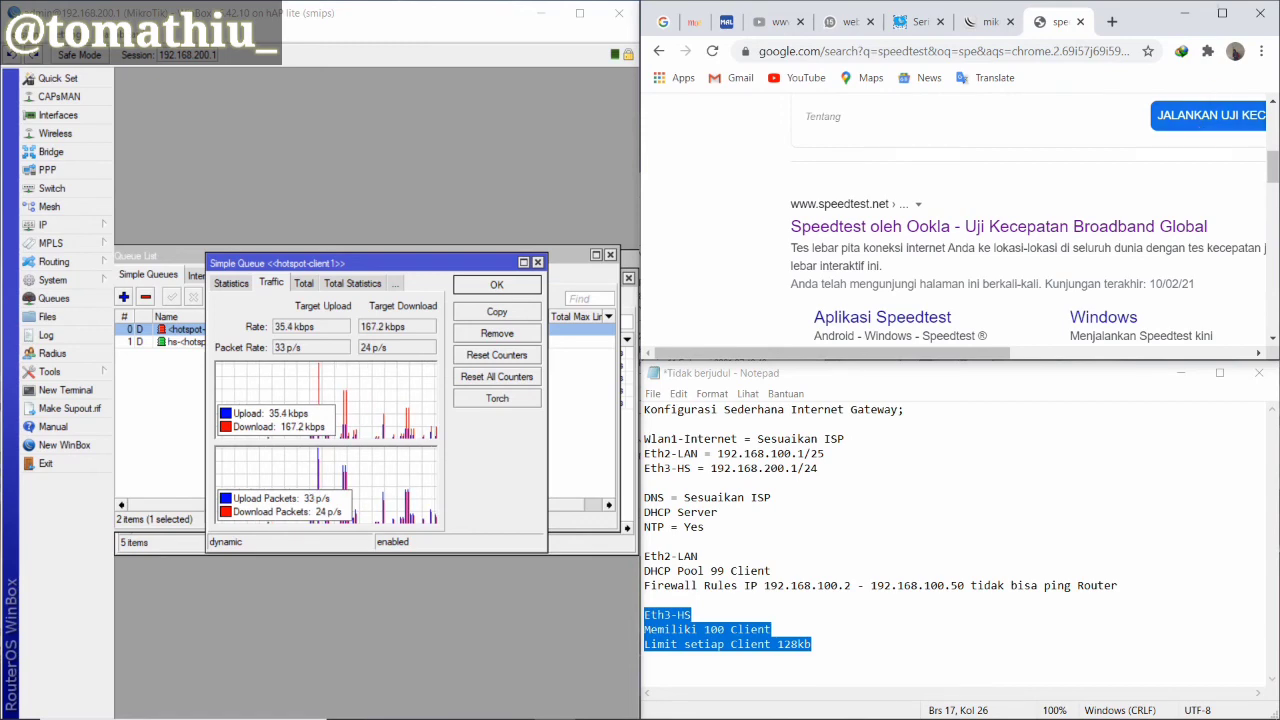
{"action": "double_click", "coordinate": [1140, 16]}
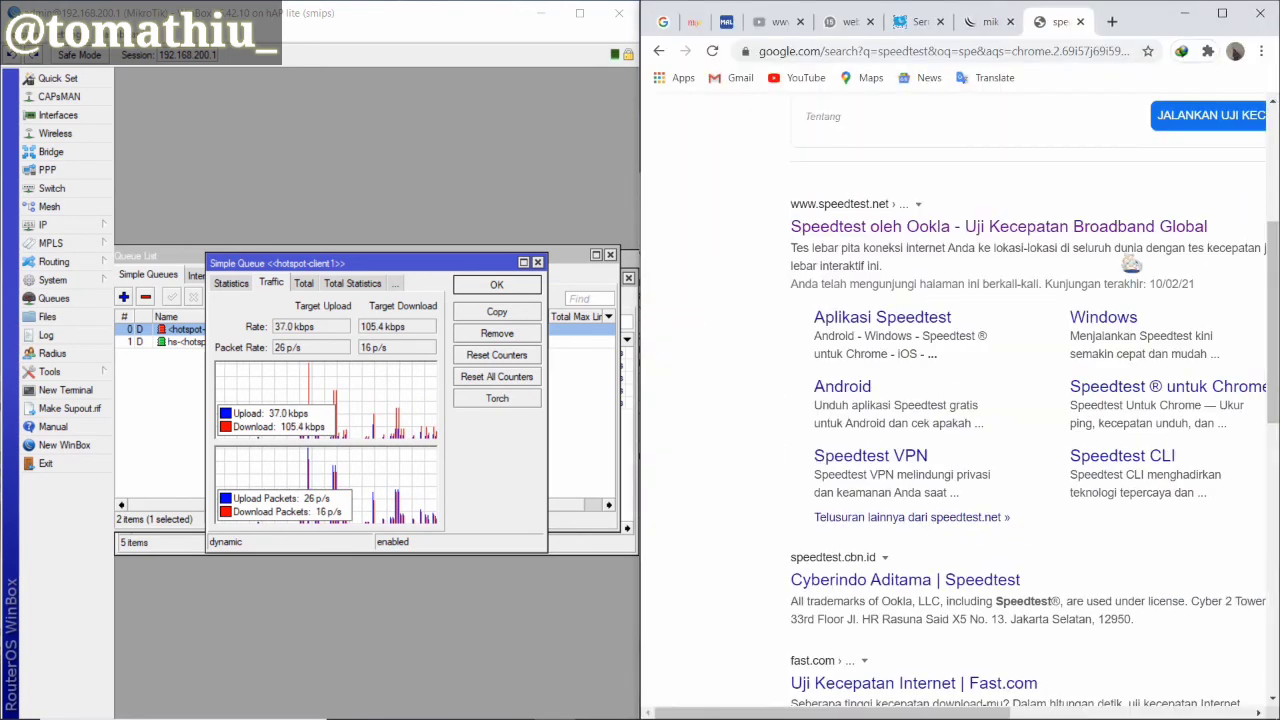
{"action": "scroll", "coordinate": [1118, 180], "scroll_direction": "up", "scroll_amount": 2}
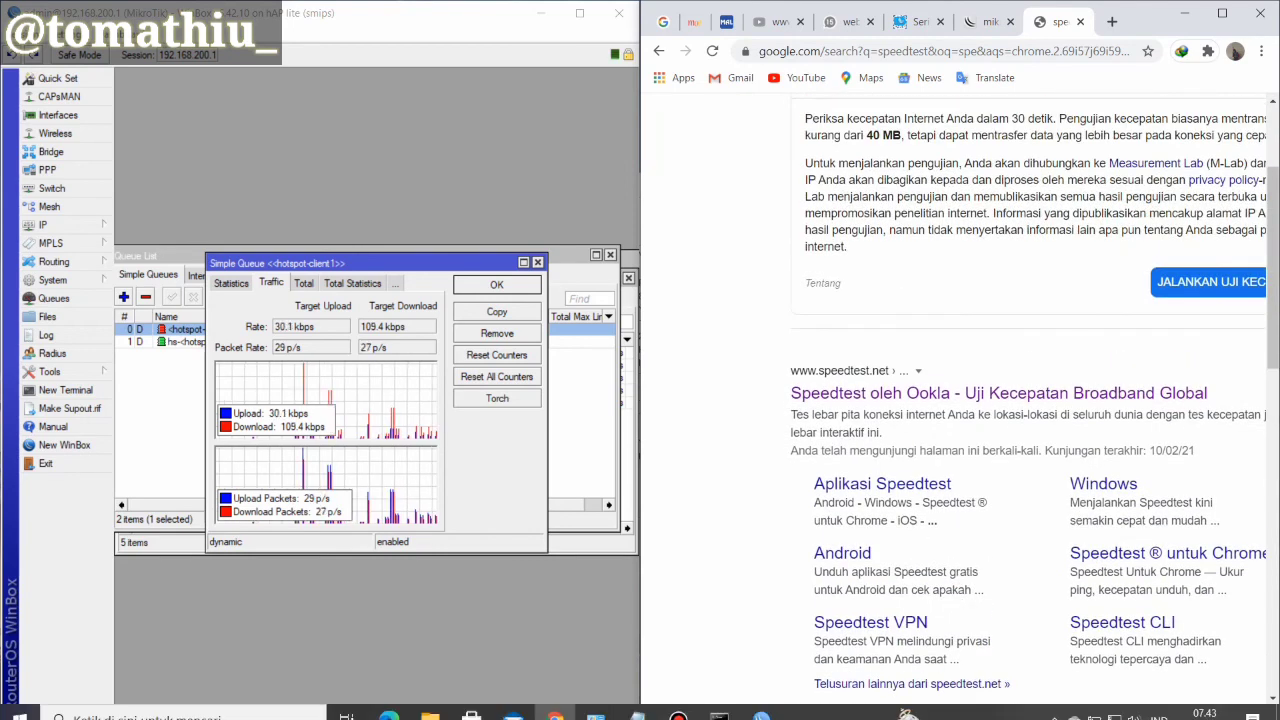
{"action": "left_click_drag", "start_coordinate": [940, 713], "coordinate": [1006, 714]}
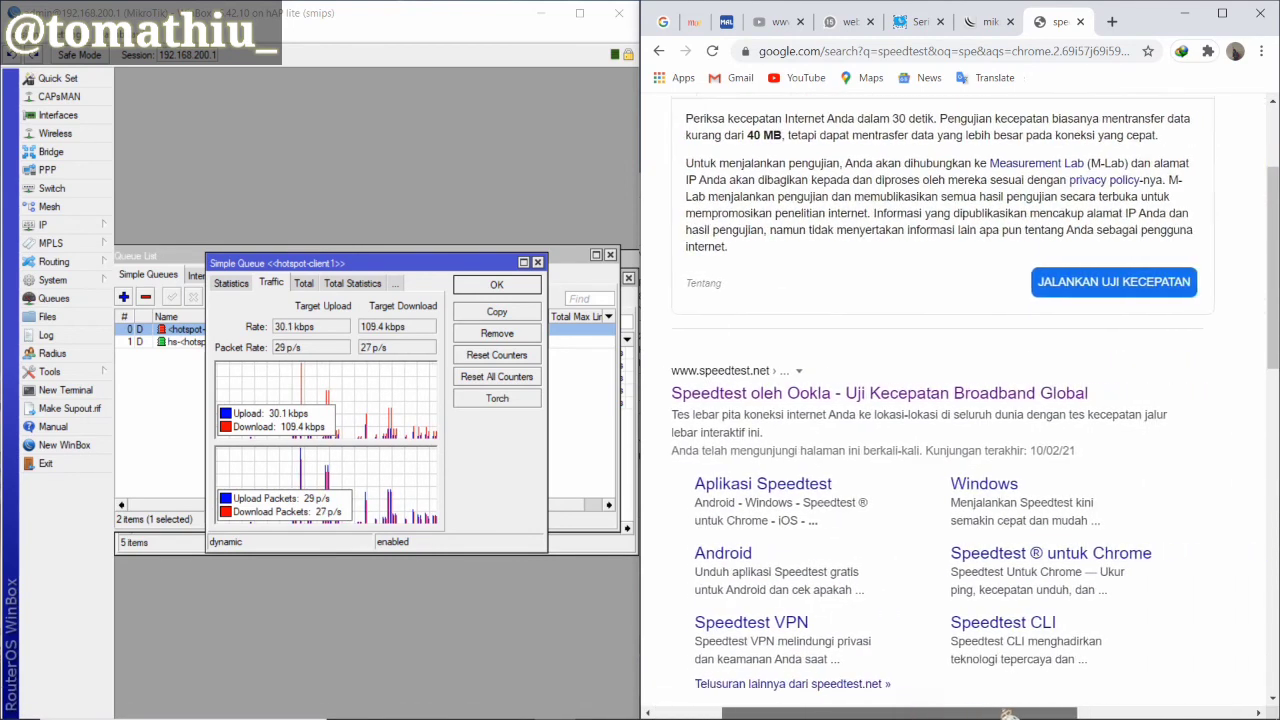
{"action": "scroll", "coordinate": [1063, 483], "scroll_direction": "up", "scroll_amount": 2}
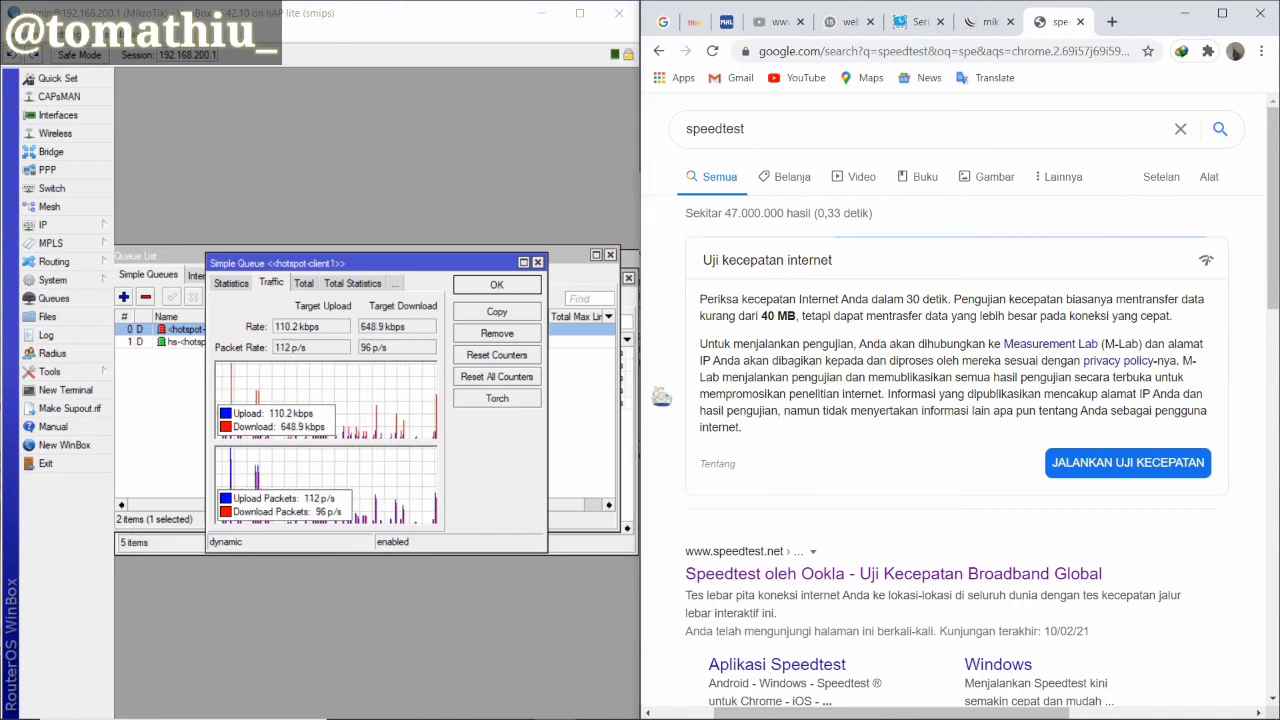
Bring the Notepad gateway notes forward and highlight only the 'Limit setiap Client 128kb' line
{"action": "mouse_move", "coordinate": [677, 712]}
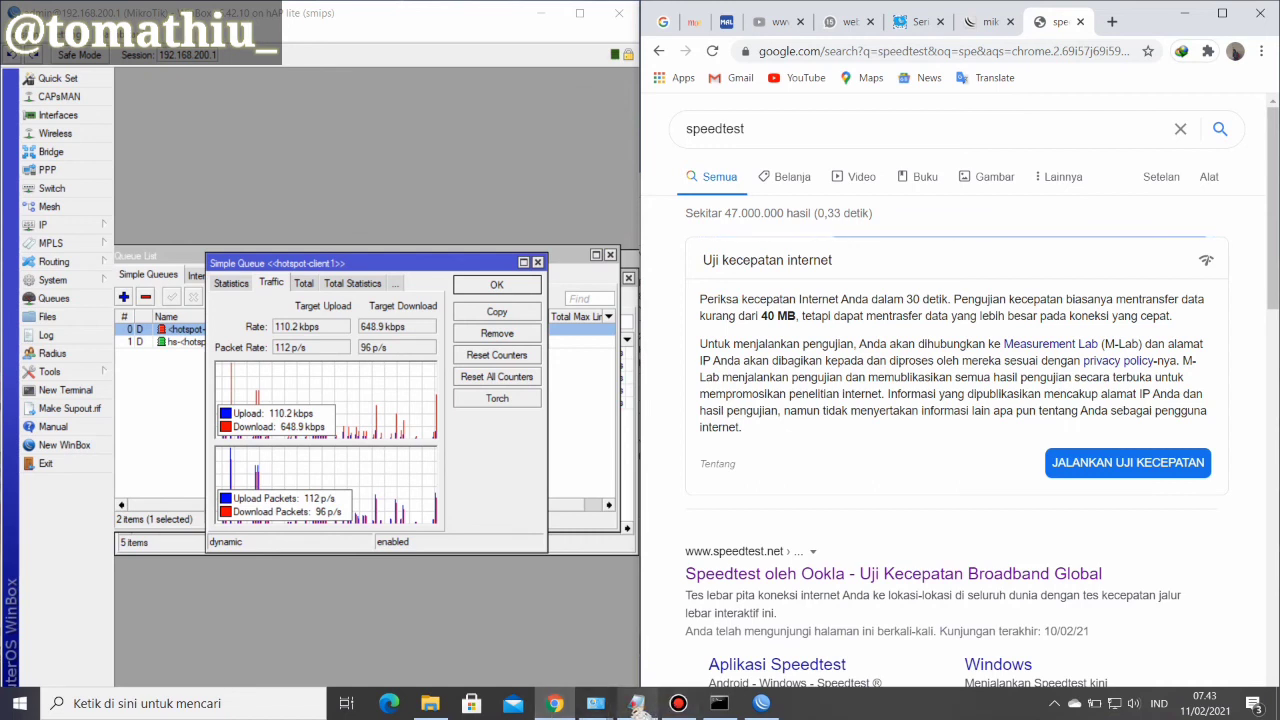
{"action": "left_click", "coordinate": [637, 703]}
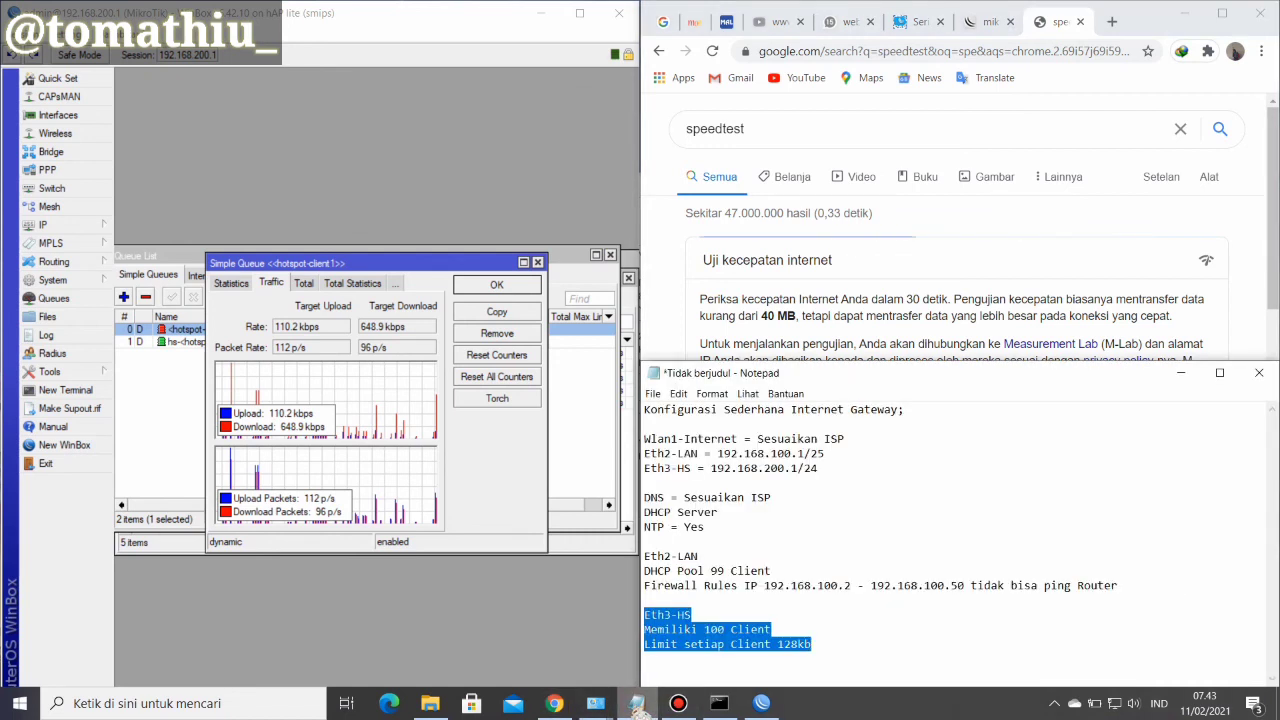
{"action": "left_click", "coordinate": [773, 645]}
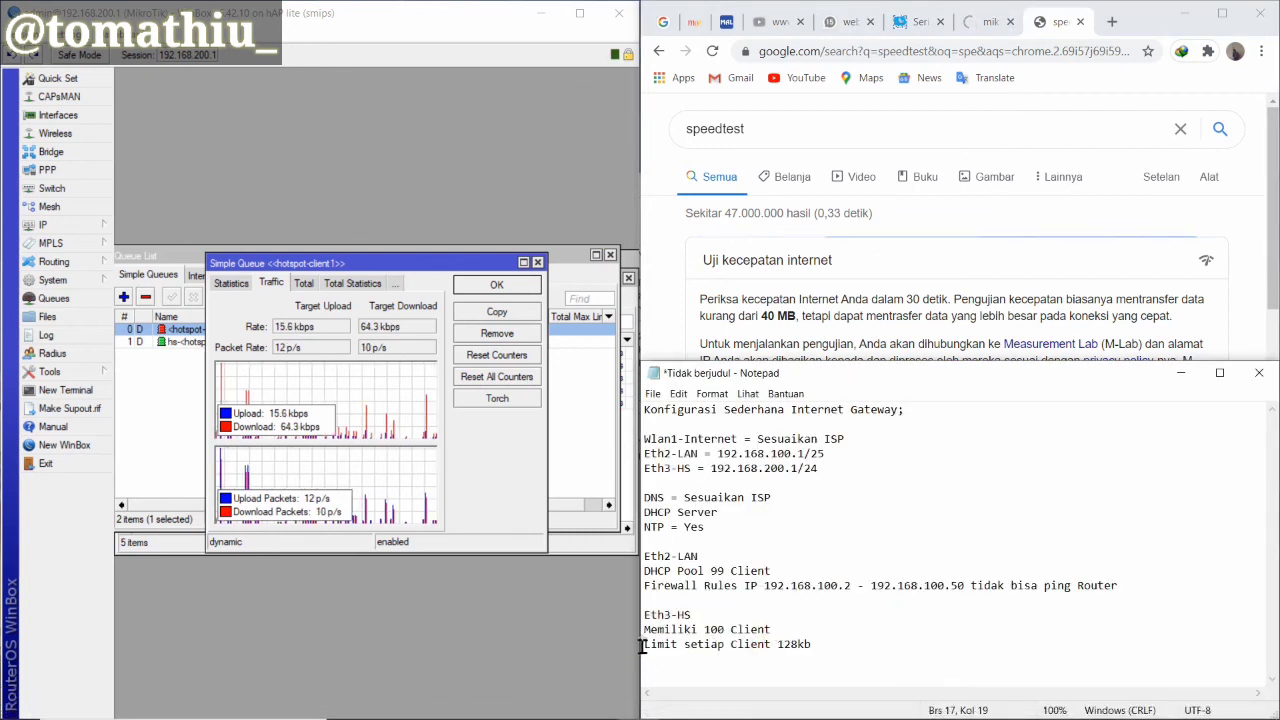
{"action": "left_click_drag", "start_coordinate": [644, 645], "coordinate": [820, 655]}
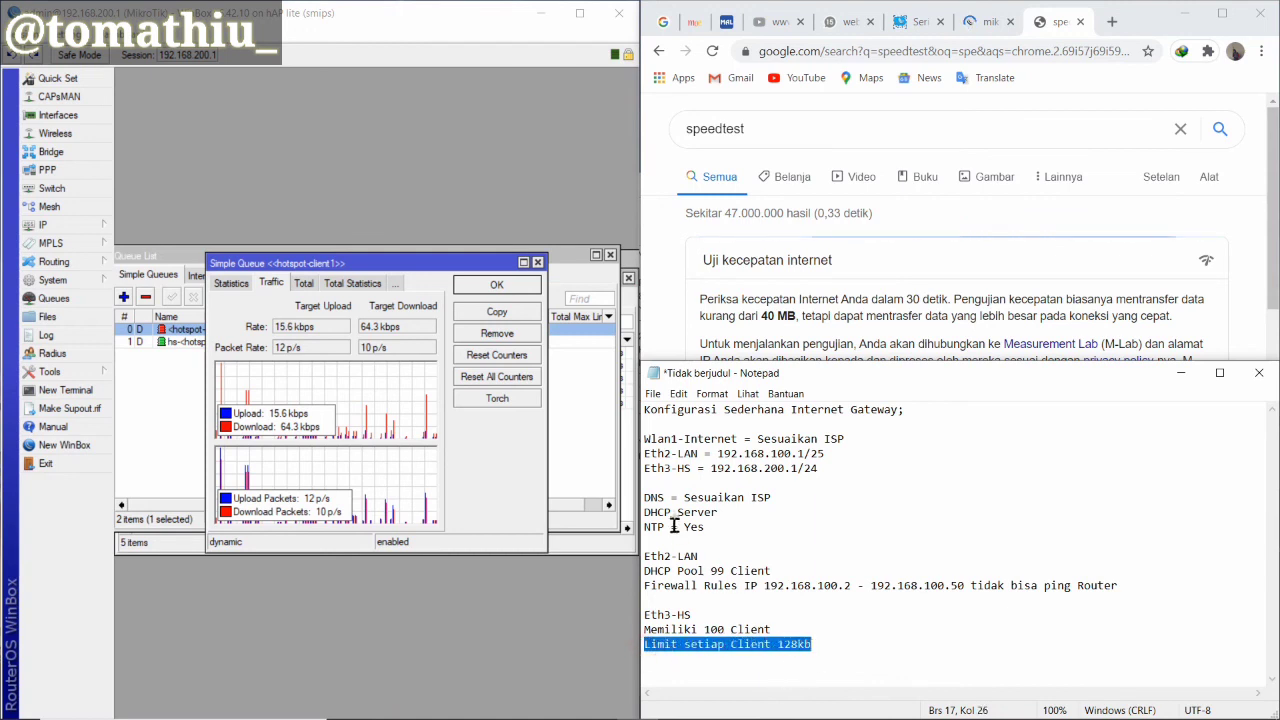